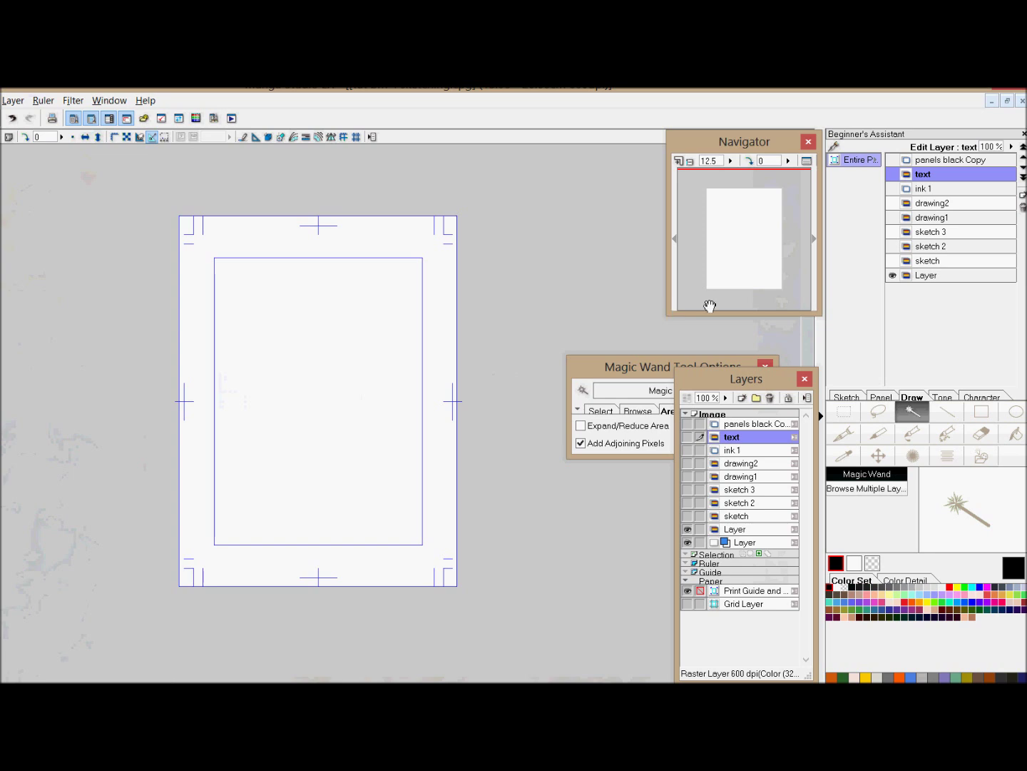
Step: Show and activate the panels black Copy layer, and test a Magic Wand selection inside the first comic panel
click(893, 161)
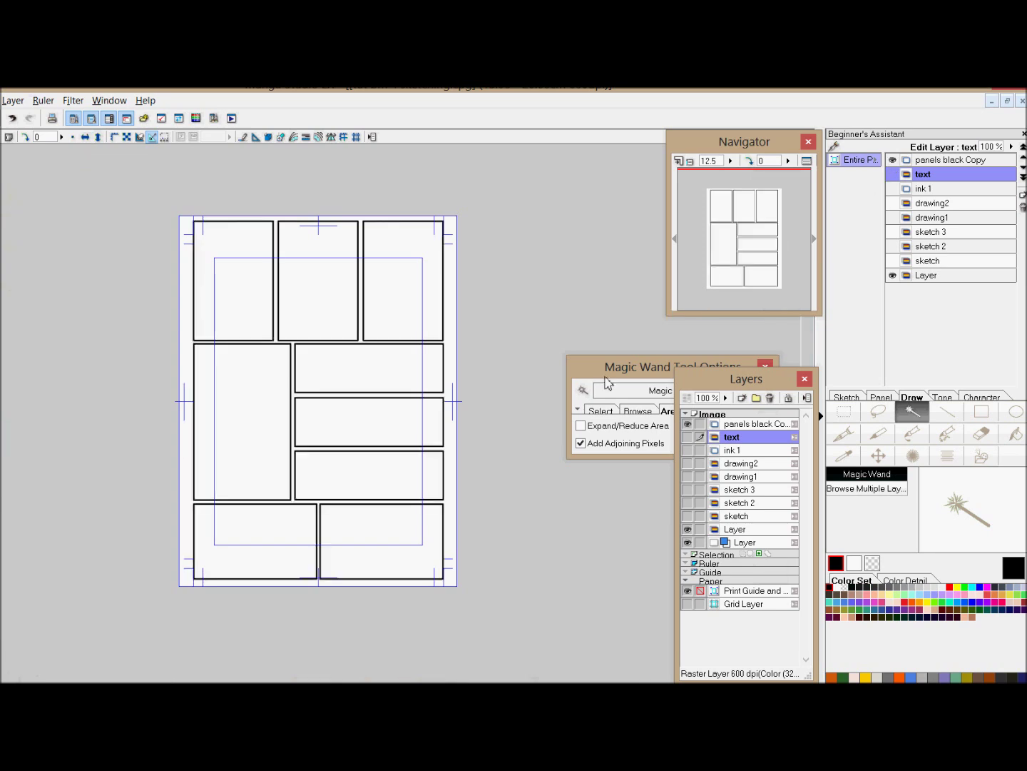
click(730, 227)
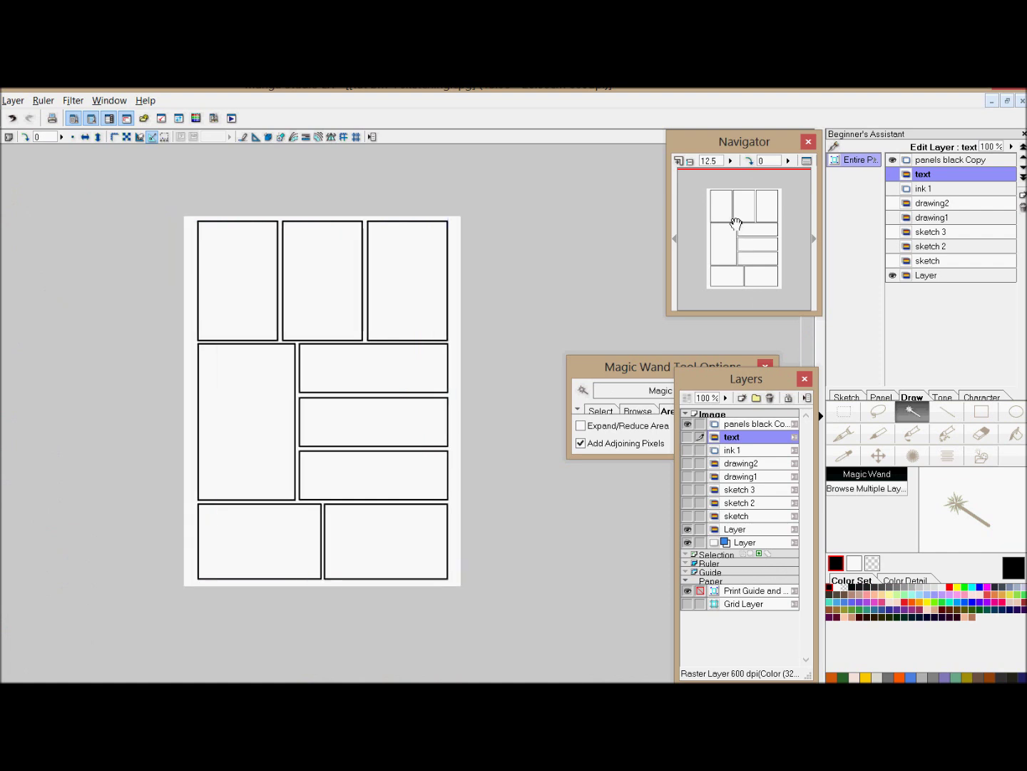
click(925, 164)
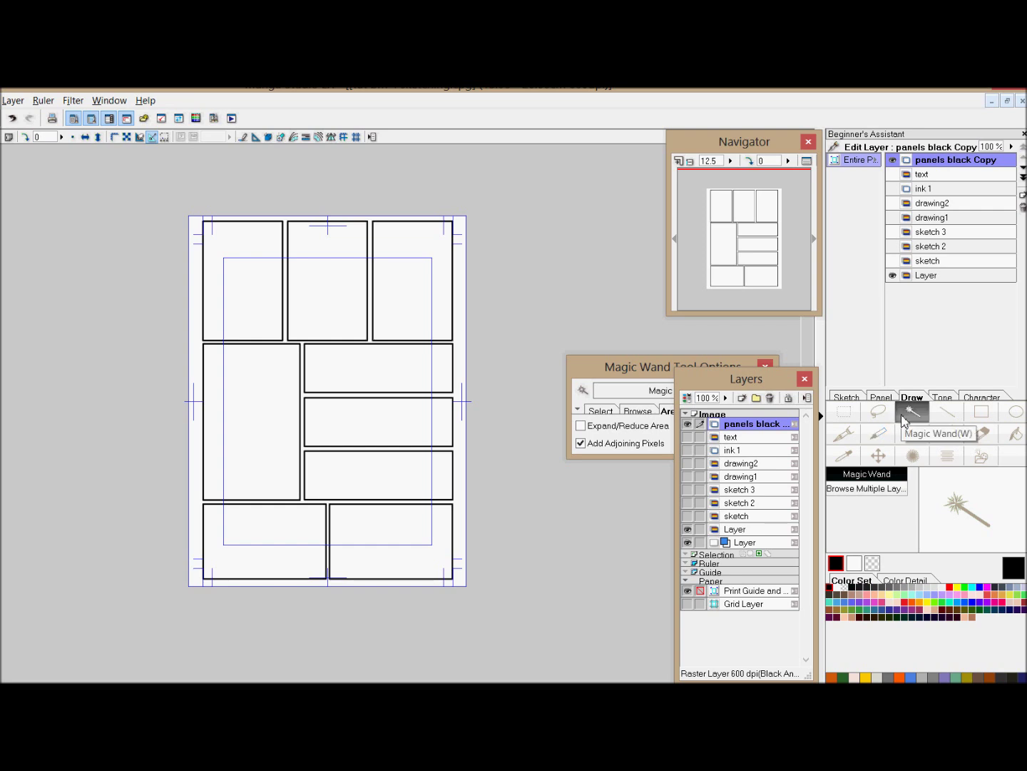
click(253, 294)
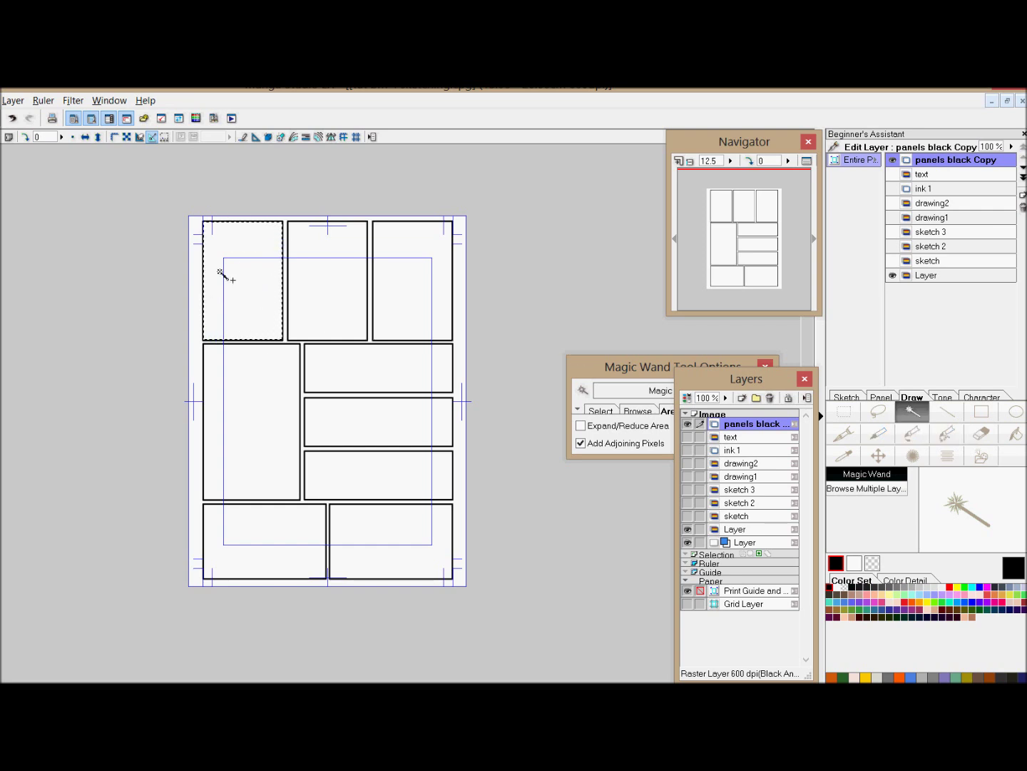
key(ctrl+d)
Step: Show the text layer and examine the handwritten lettering in the top row of panels
click(892, 176)
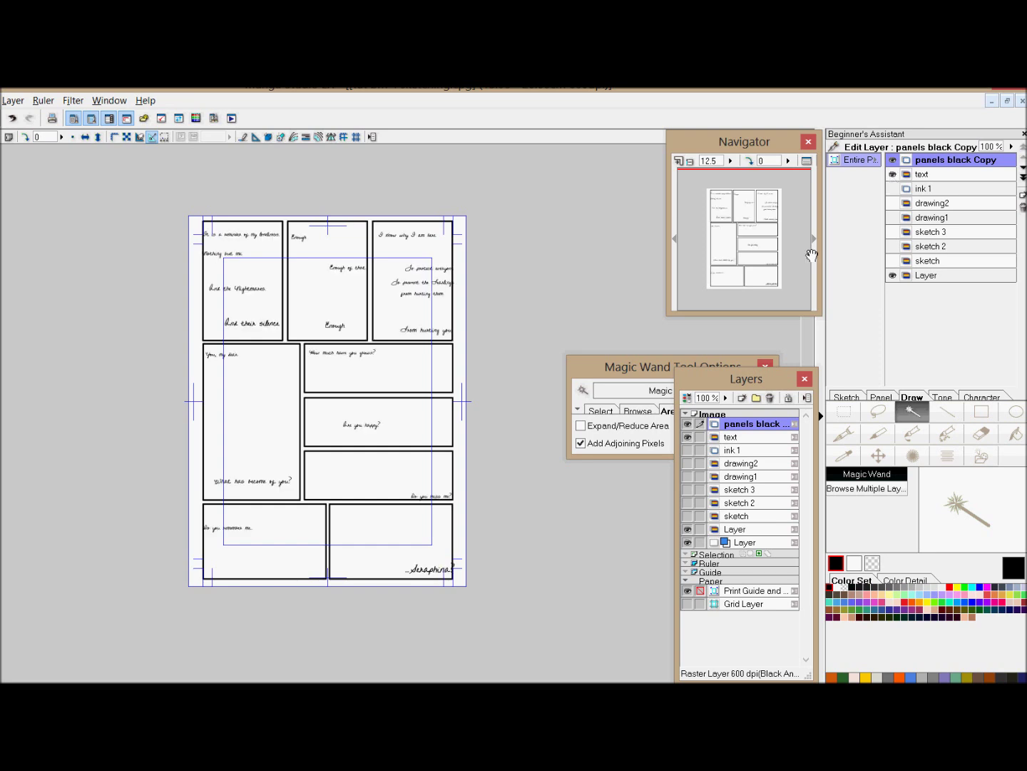
click(679, 164)
drag(739, 253, 738, 217)
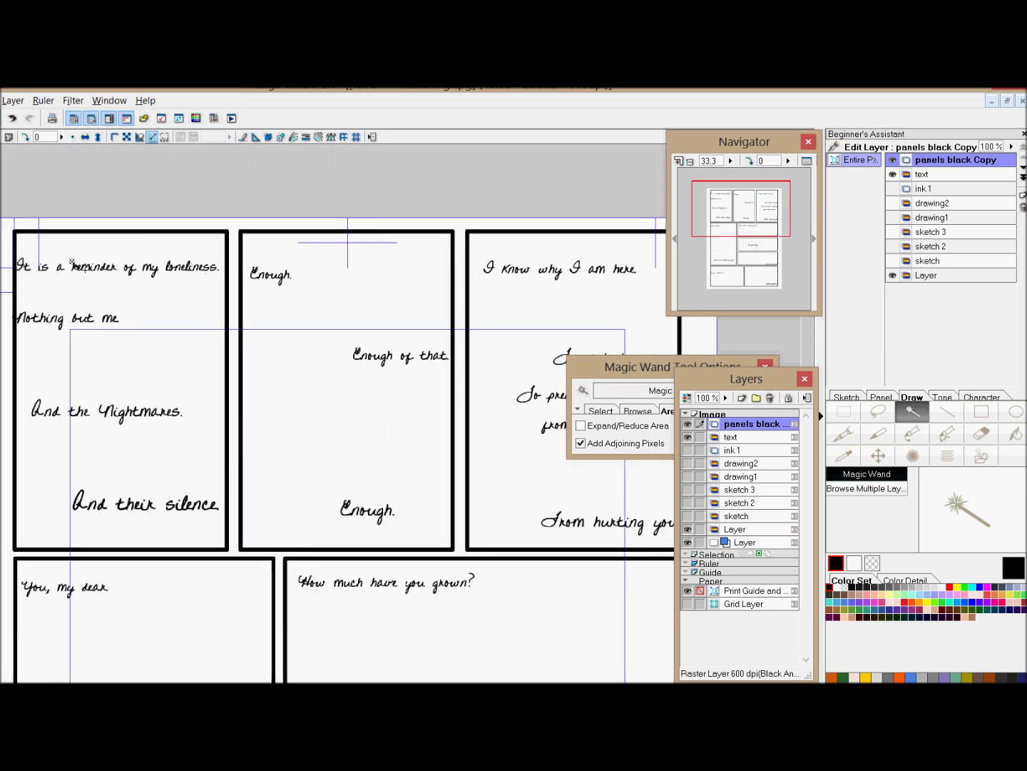
Step: Switch to the image viewer to look at the finished coloured comic page, and return to the full draft page
key(alt+Tab)
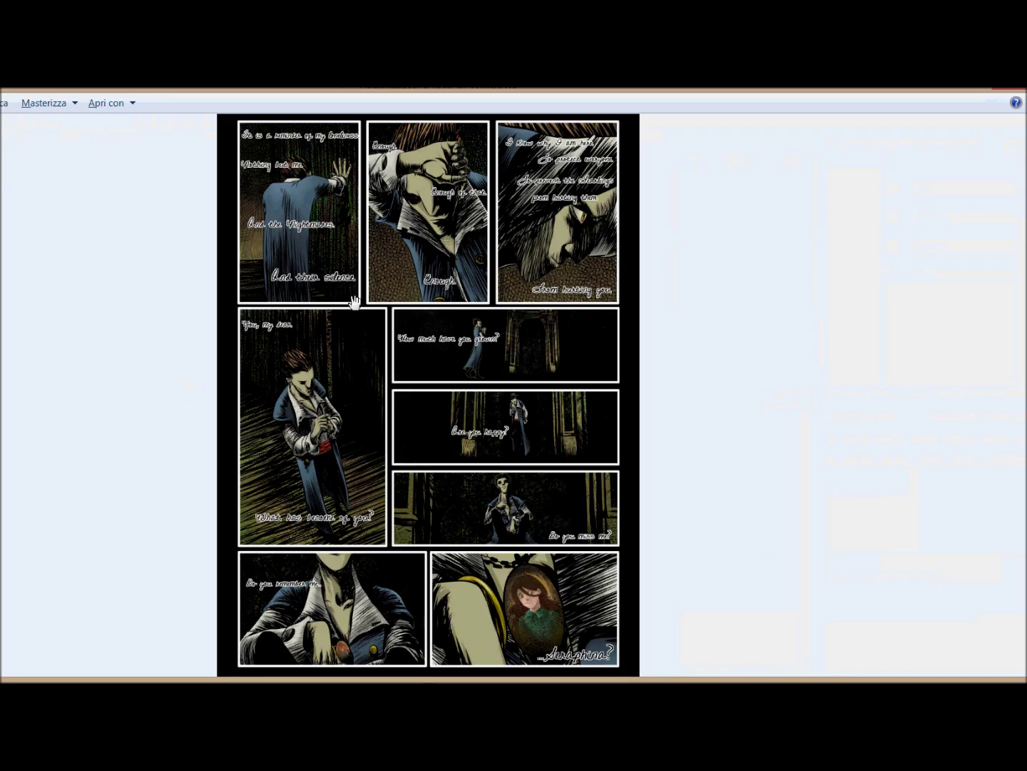
key(alt+Tab)
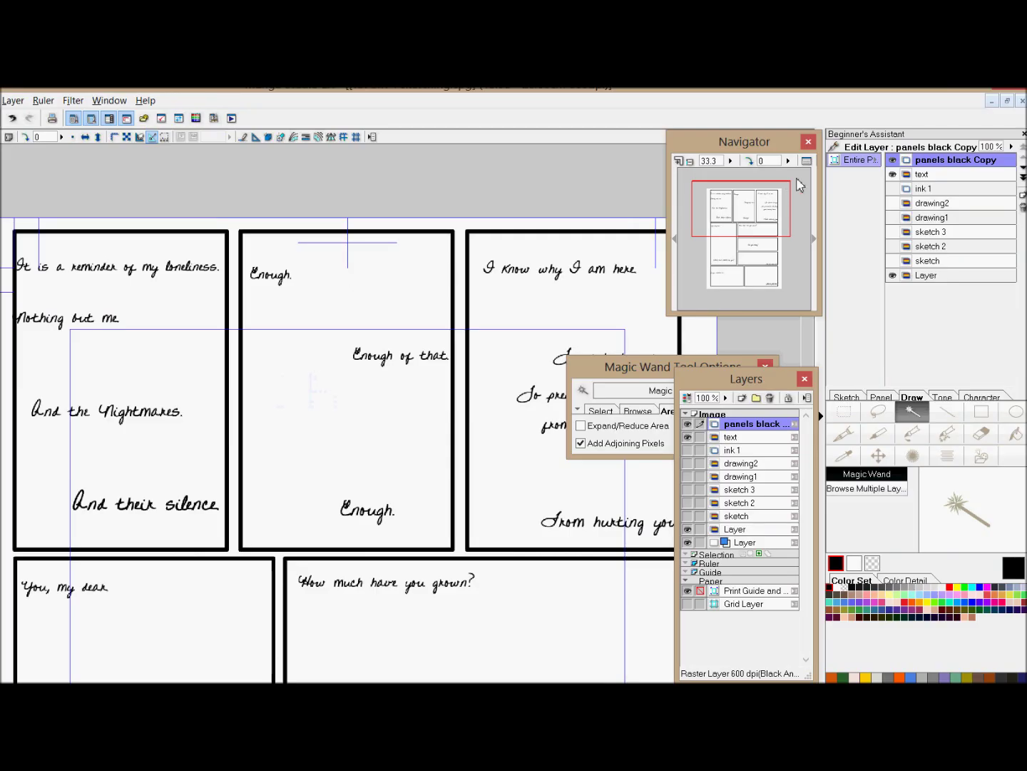
click(691, 161)
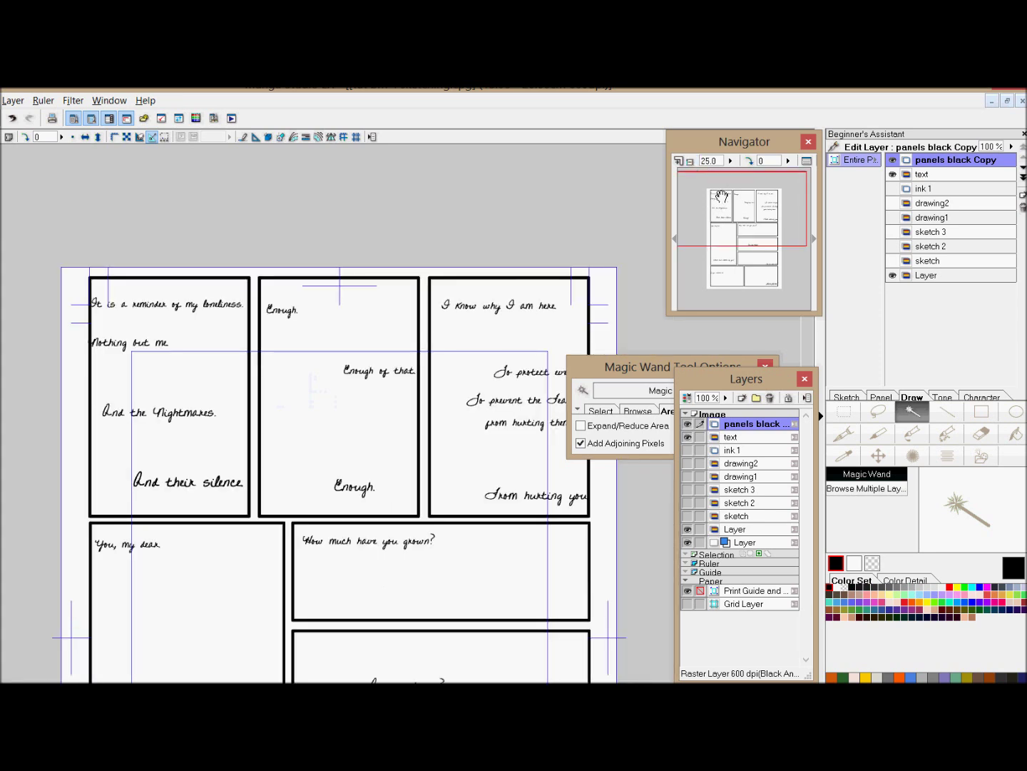
click(691, 161)
drag(717, 222, 709, 254)
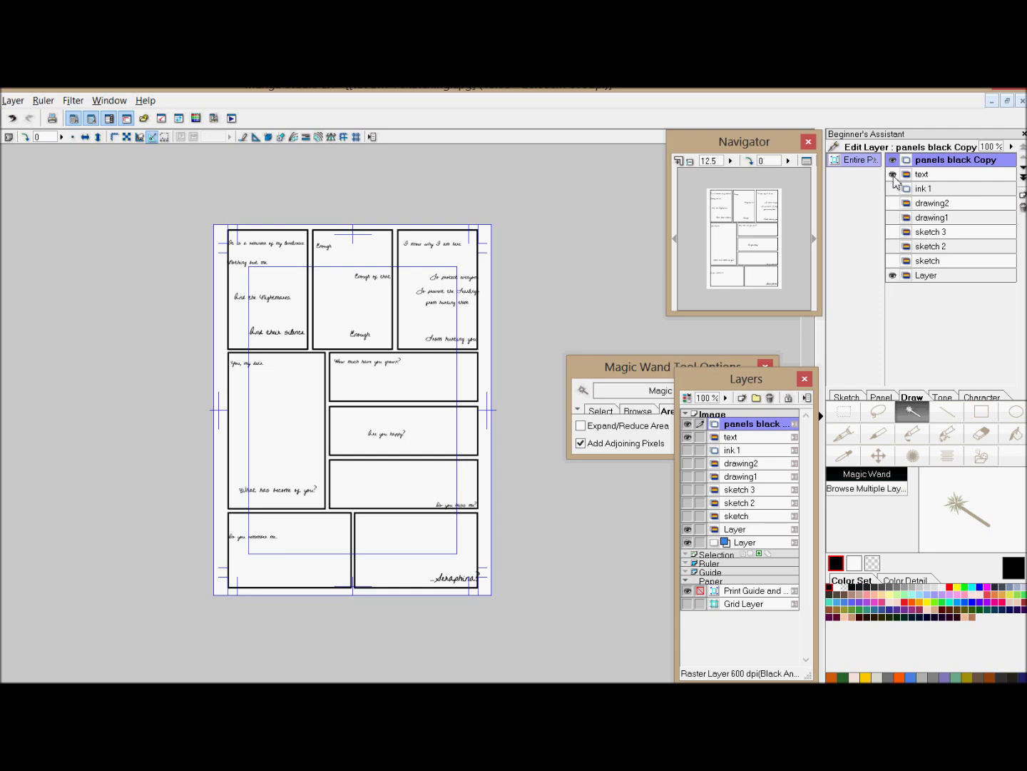
Step: Show the sketch, sketch 2, sketch 3, drawing1 and drawing2 layers over the comic page
click(894, 261)
click(764, 248)
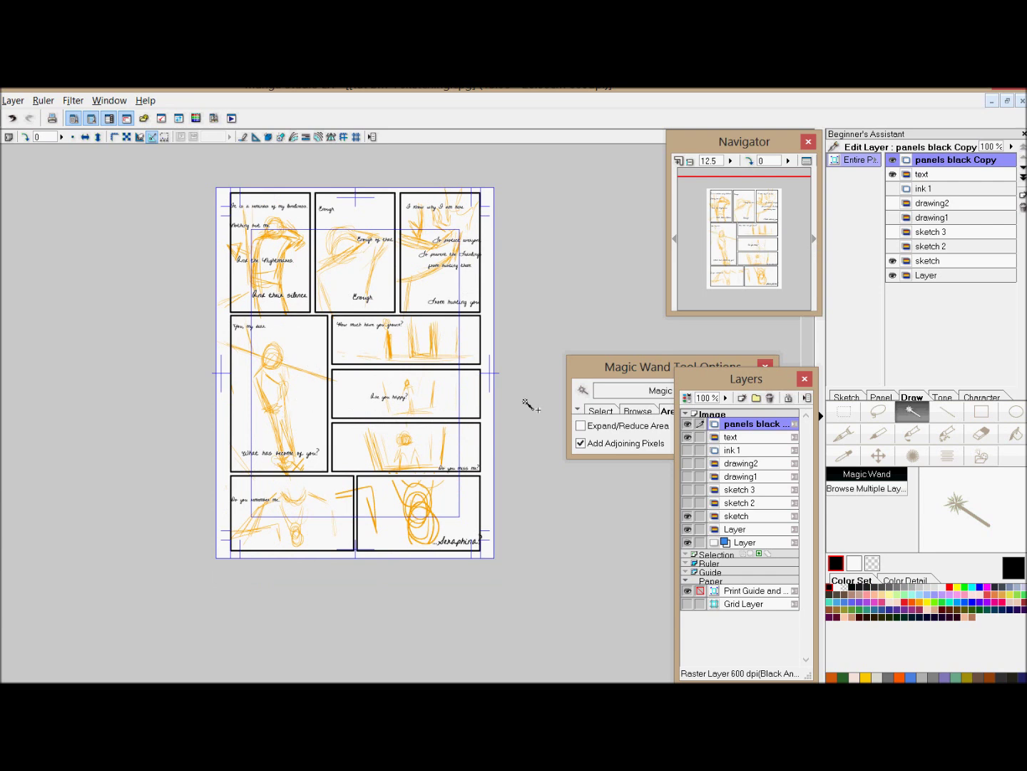
click(893, 247)
click(893, 232)
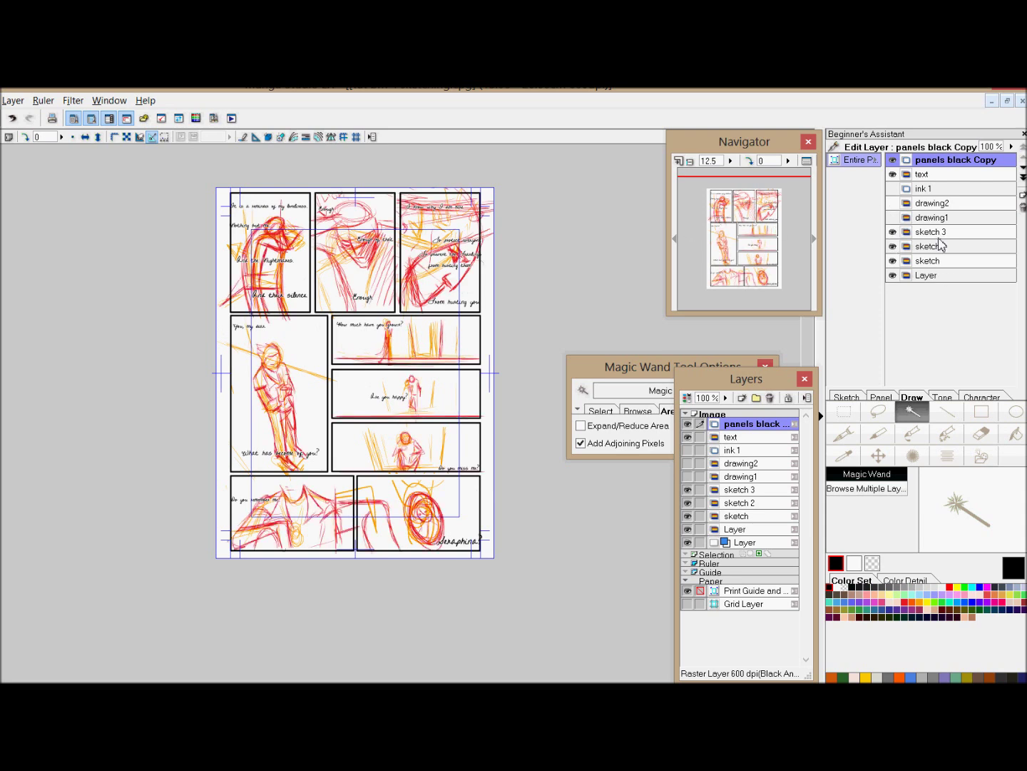
click(892, 217)
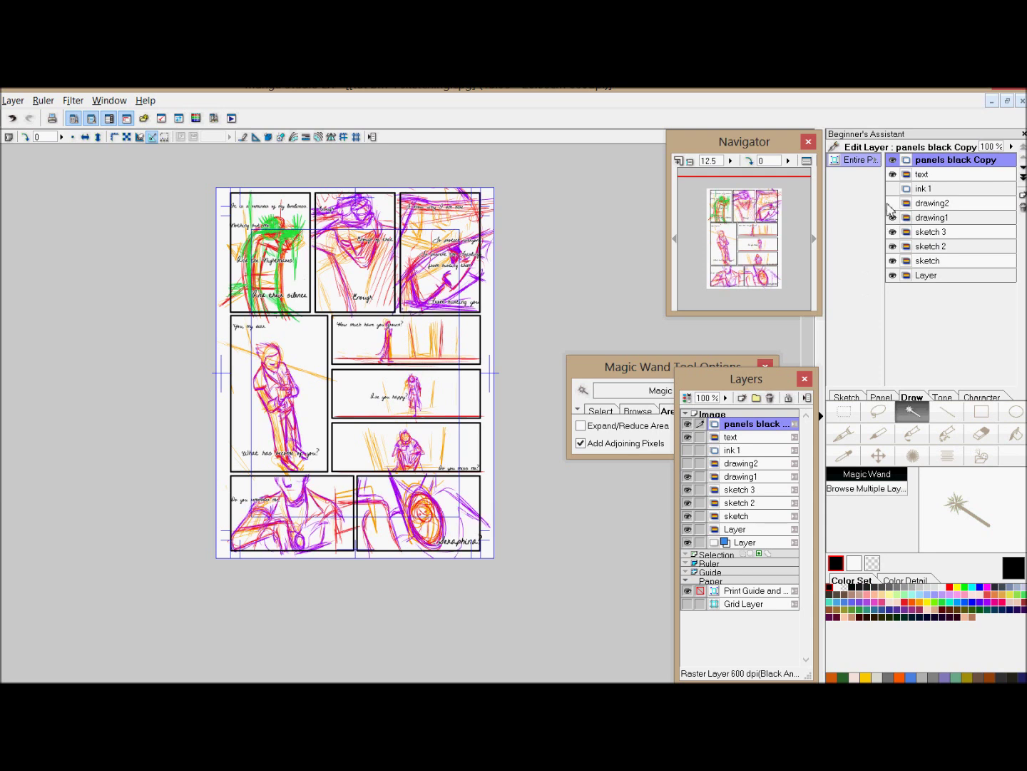
click(894, 203)
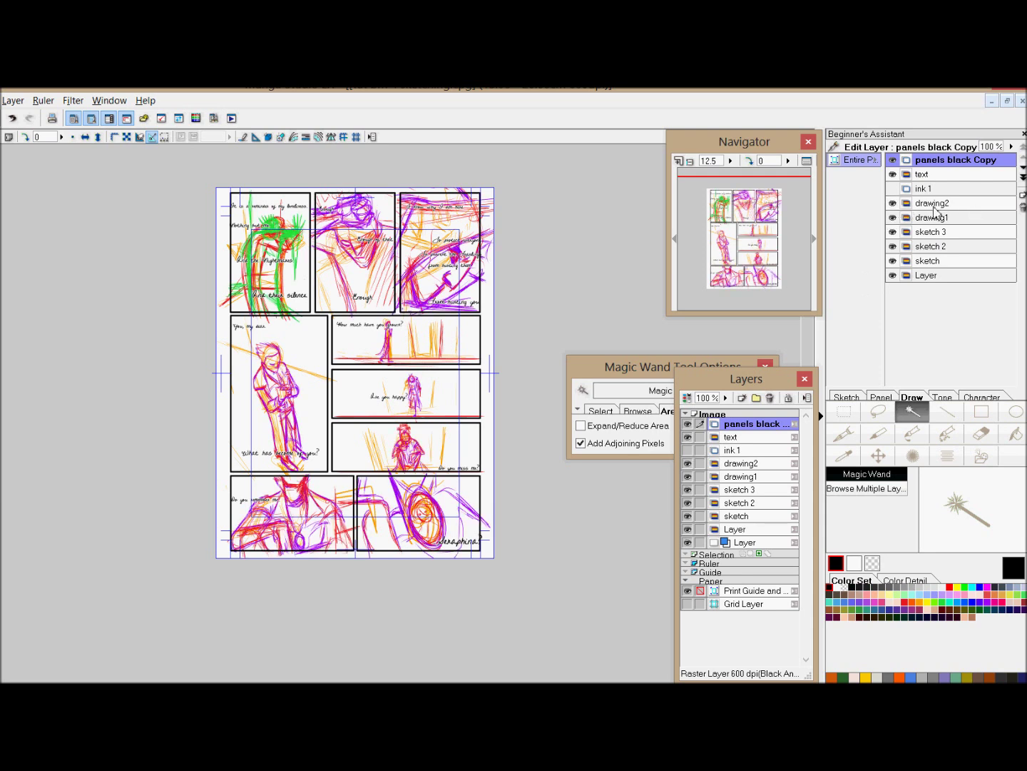
Step: Compare the figures in the lower panels with the drawing2 layer hidden and shown
click(679, 162)
click(679, 162)
mouse_move(768, 247)
mouse_down()
mouse_move(766, 270)
mouse_move(778, 273)
mouse_move(768, 264)
mouse_up()
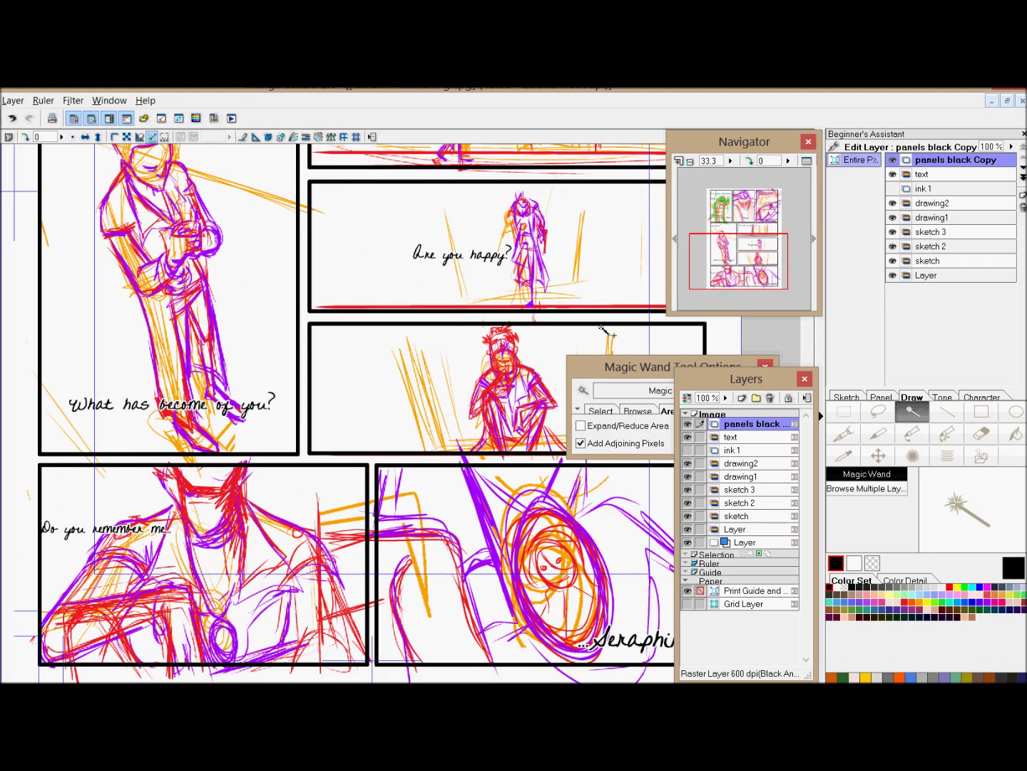
click(892, 204)
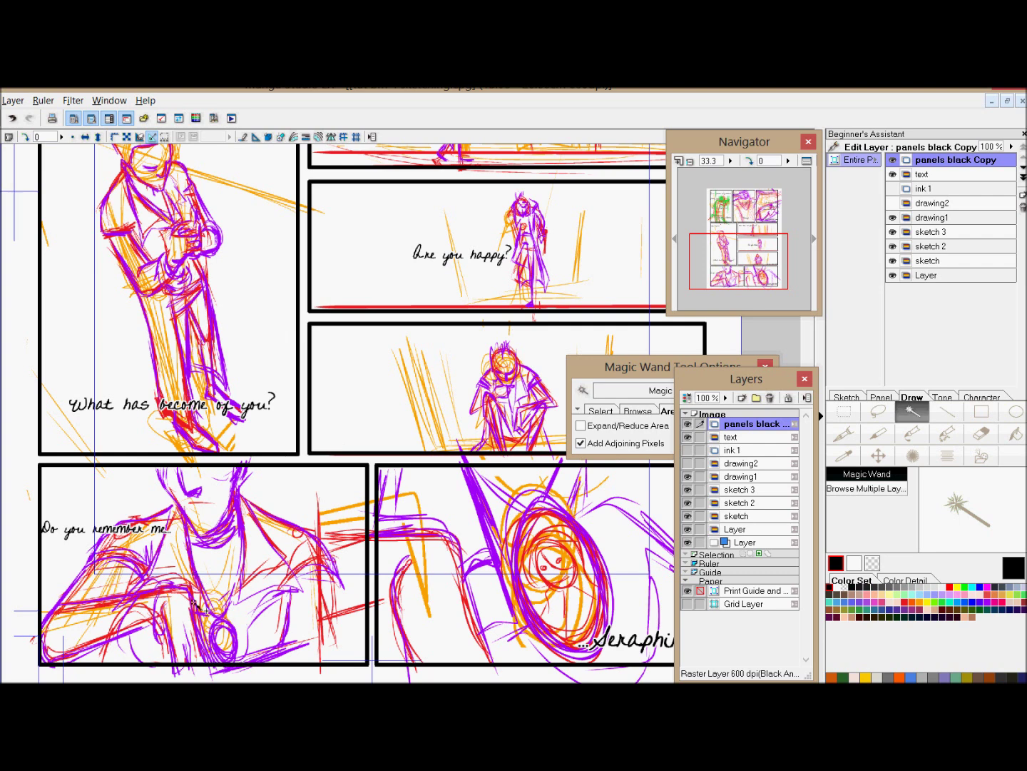
click(892, 203)
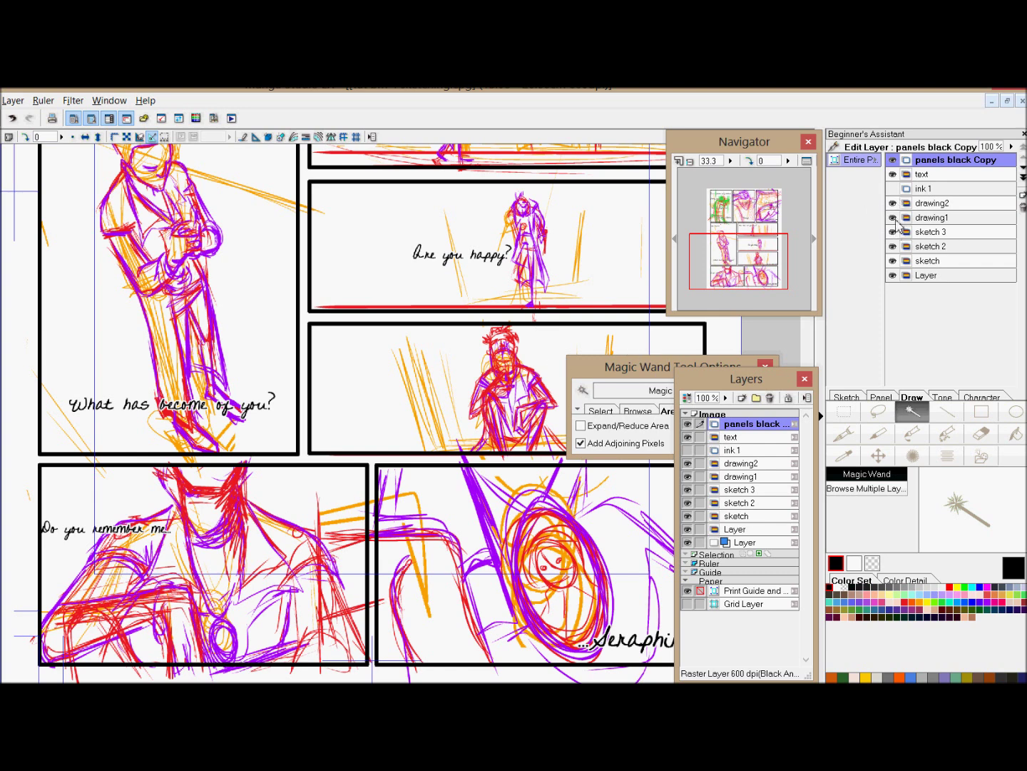
Step: Hide the sketch, sketch 2 and sketch 3 layers while keeping drawing1 and drawing2 shown
drag(896, 220, 895, 262)
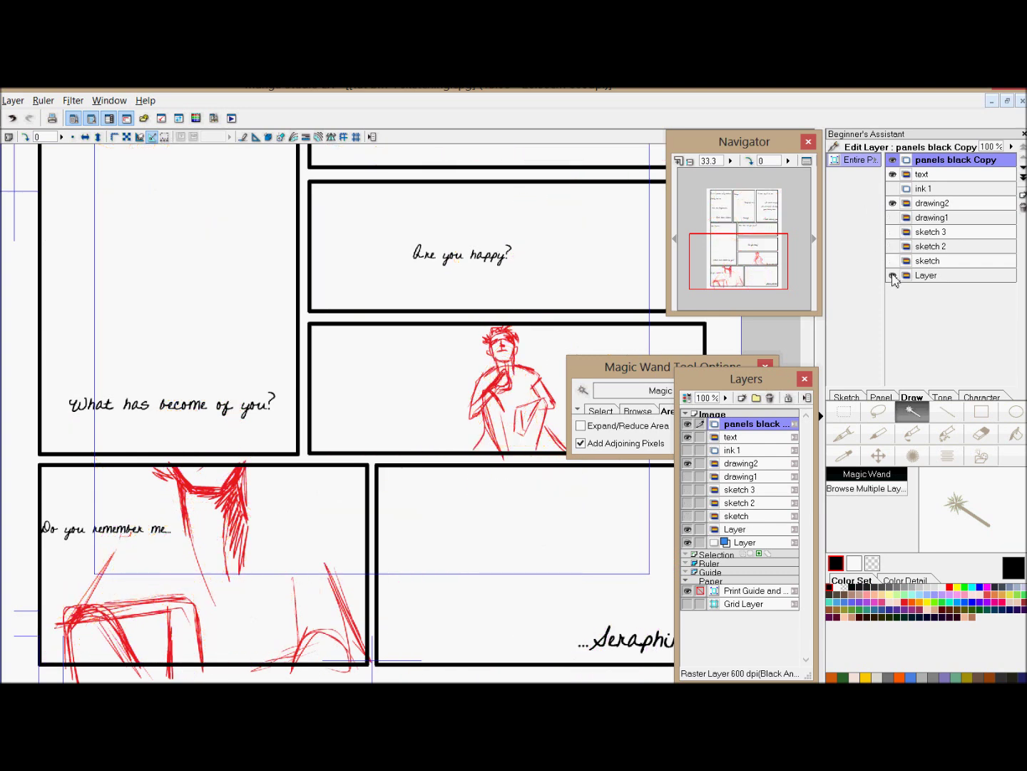
click(893, 218)
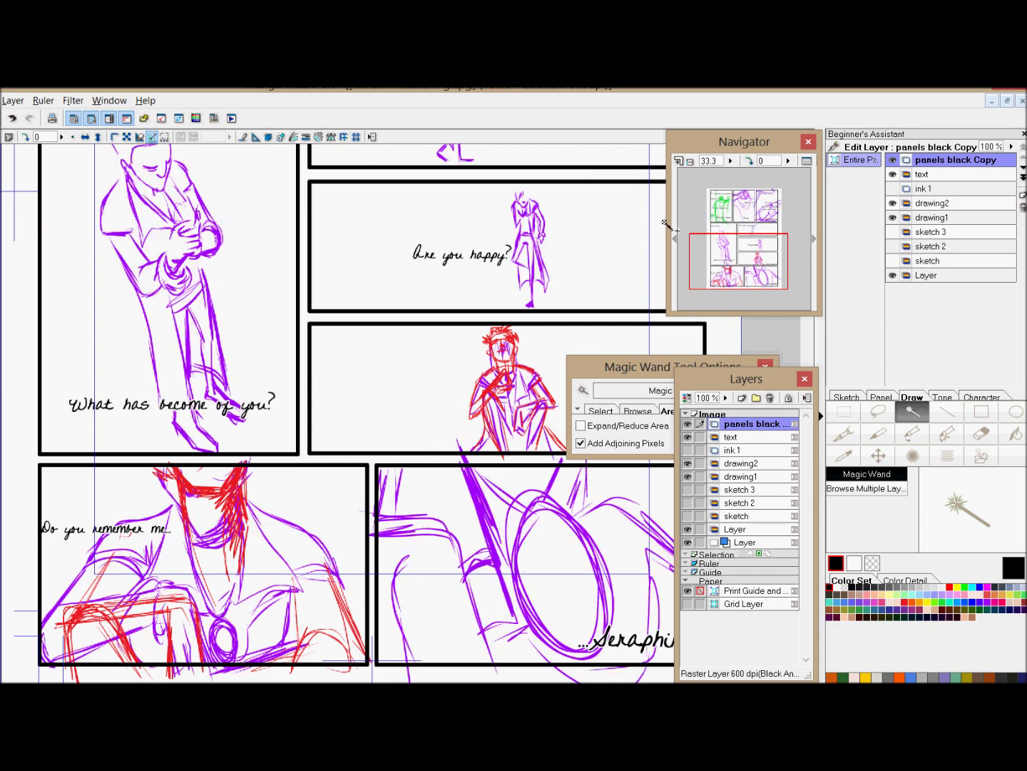
click(689, 160)
click(689, 160)
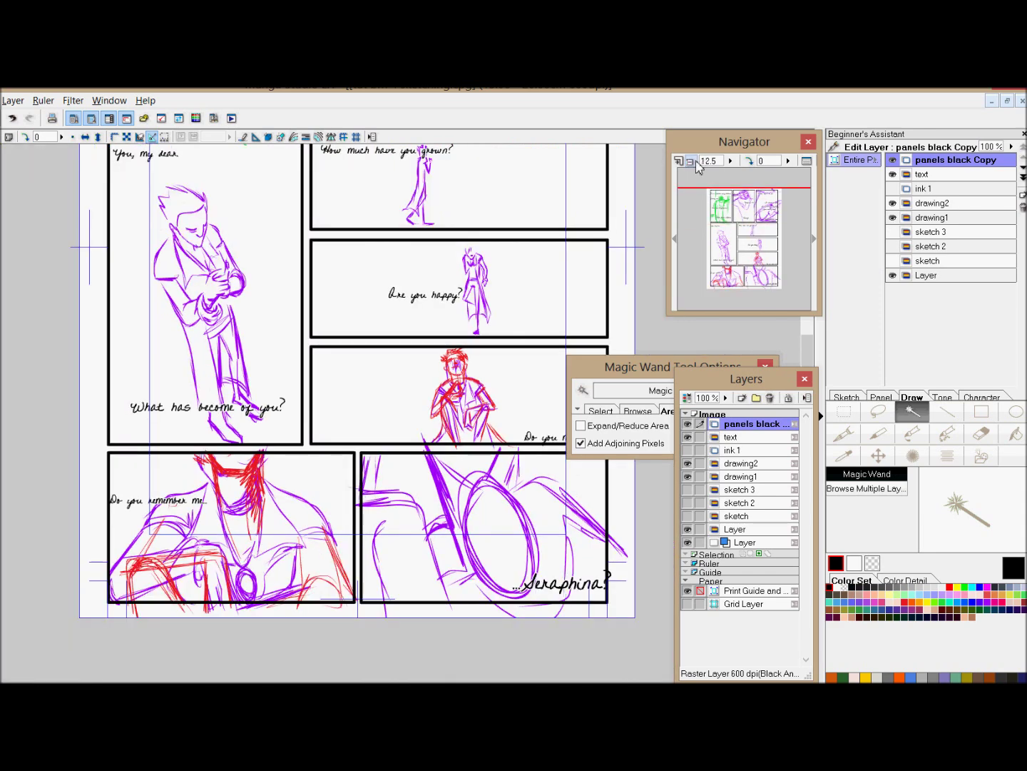
click(736, 275)
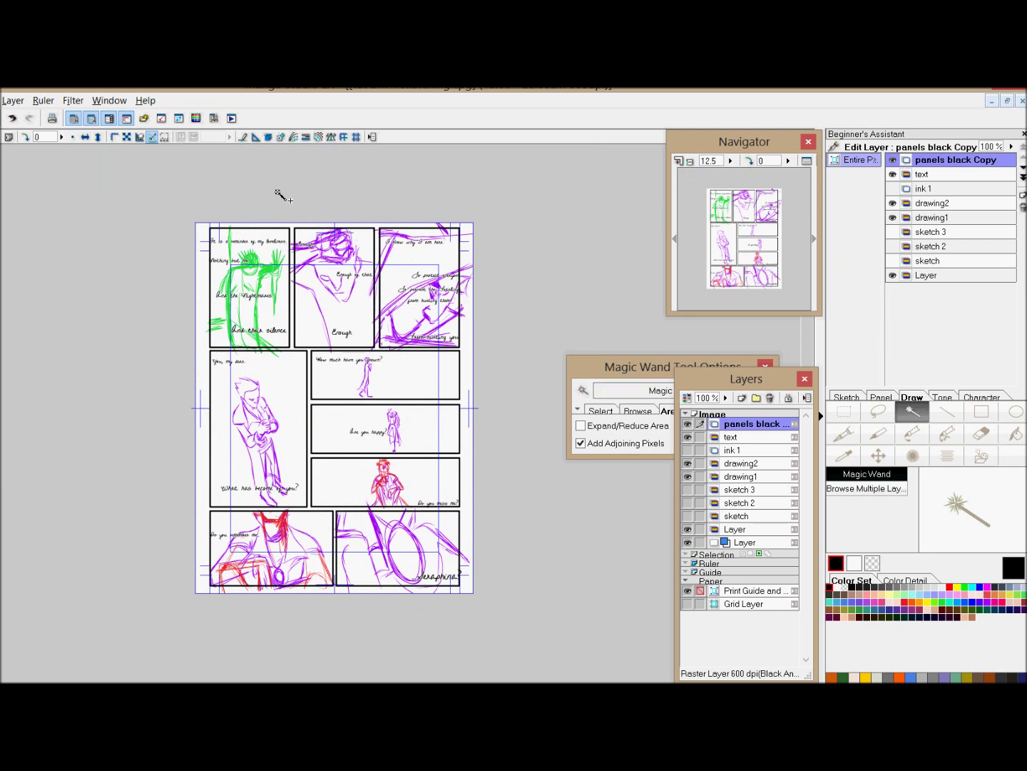
Step: Show the ink 1 layer and hide the drawing2 and drawing1 layers
click(683, 160)
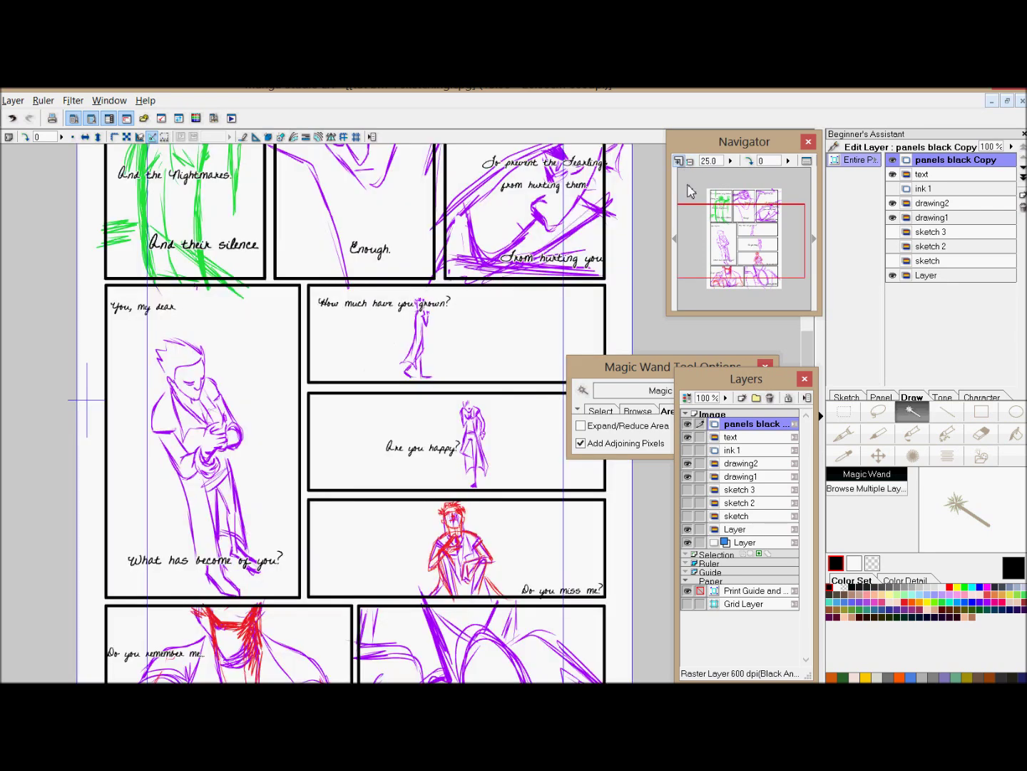
drag(735, 264, 717, 184)
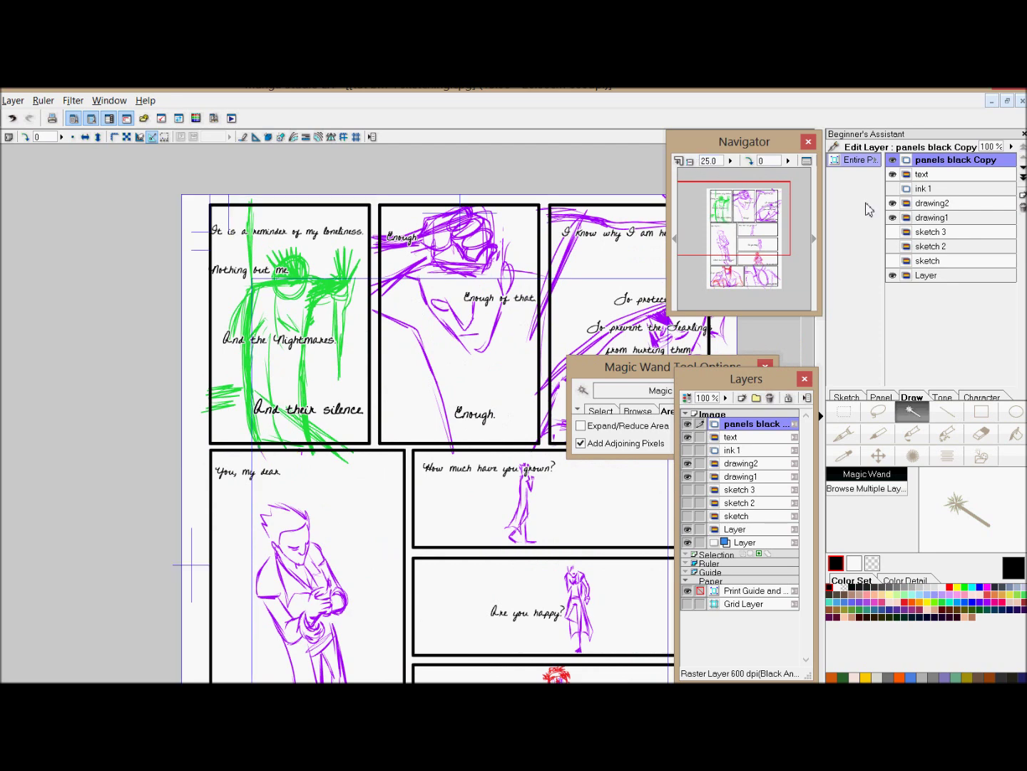
click(892, 190)
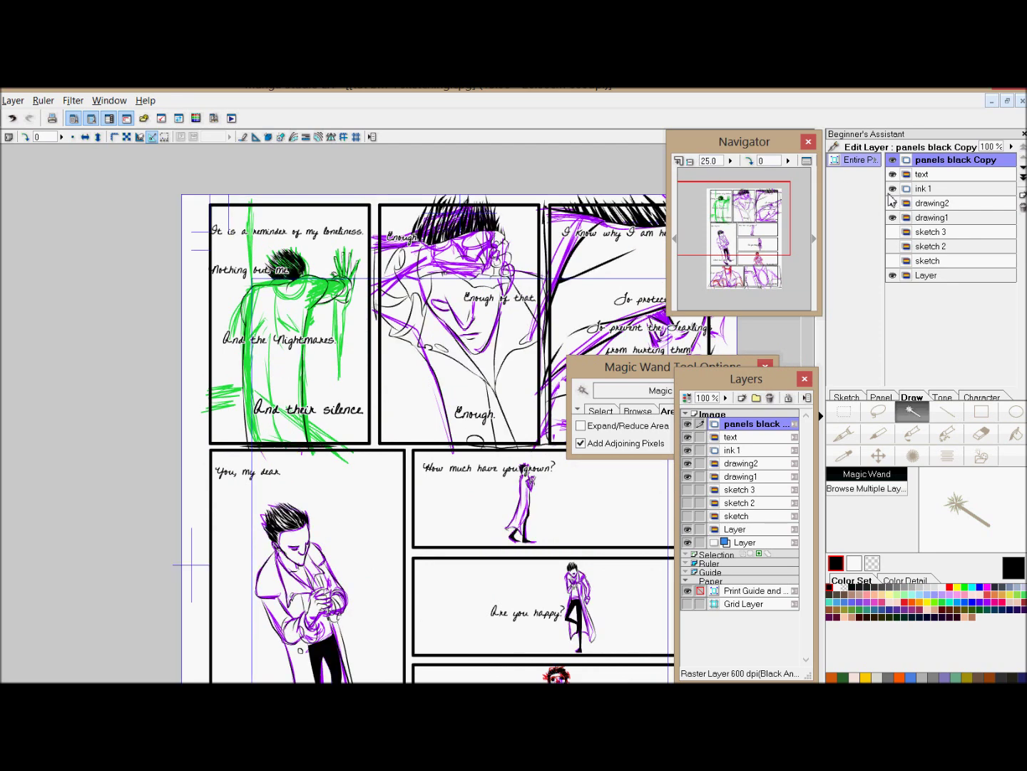
click(689, 161)
drag(757, 269, 761, 279)
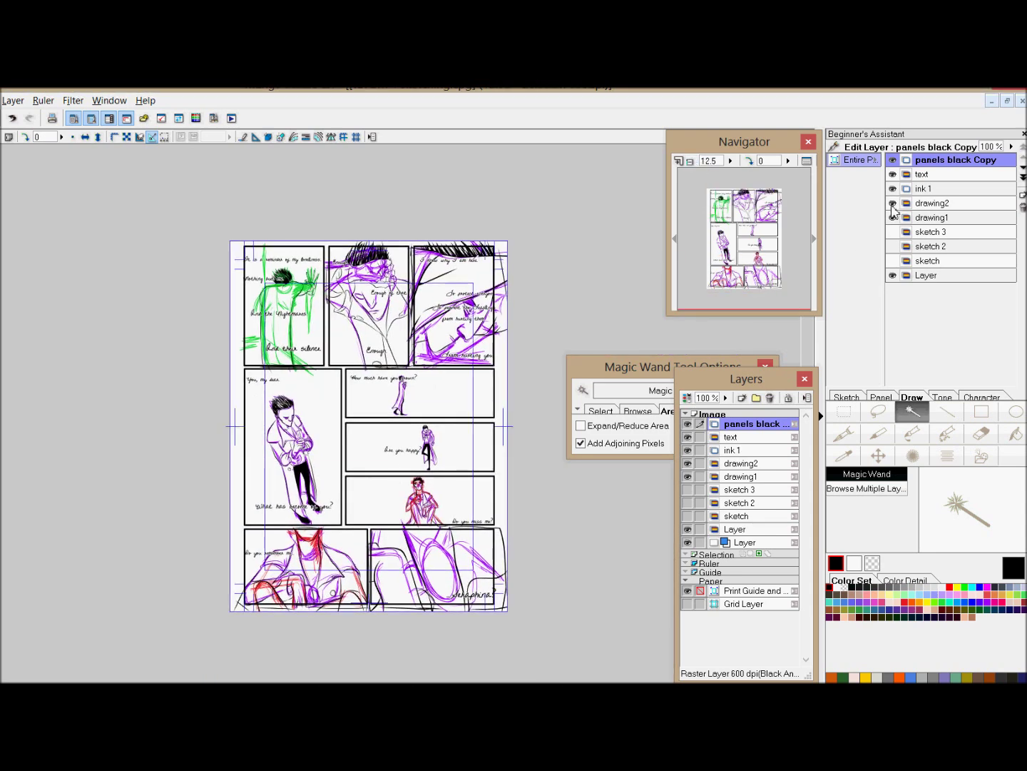
click(893, 204)
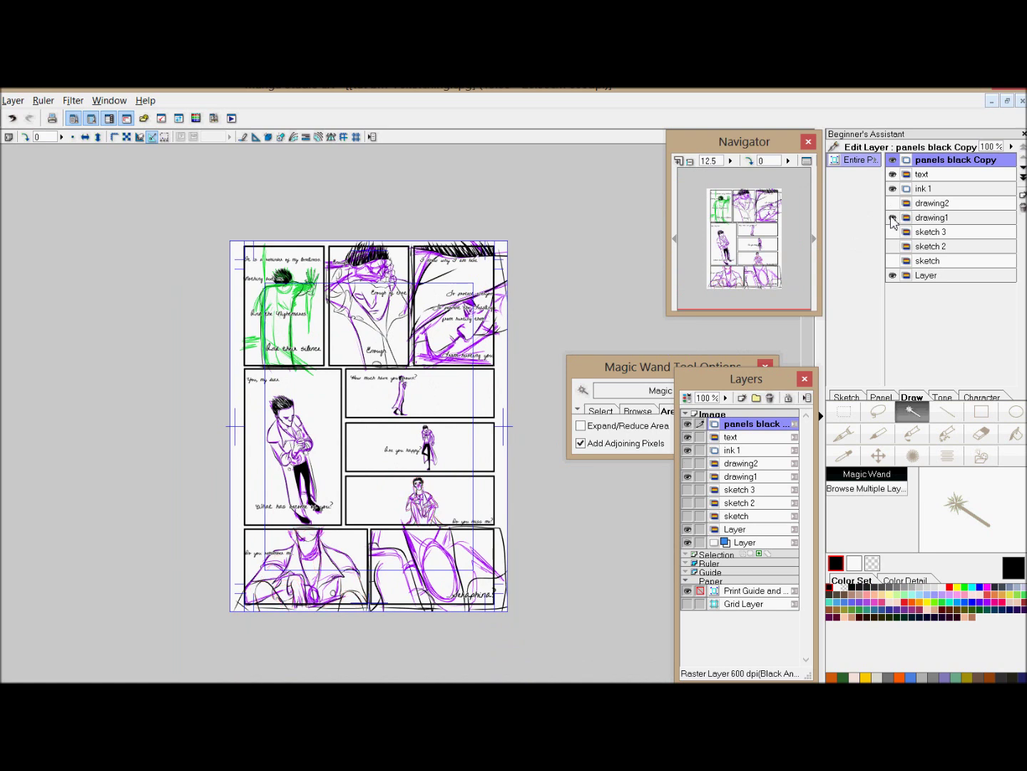
click(893, 218)
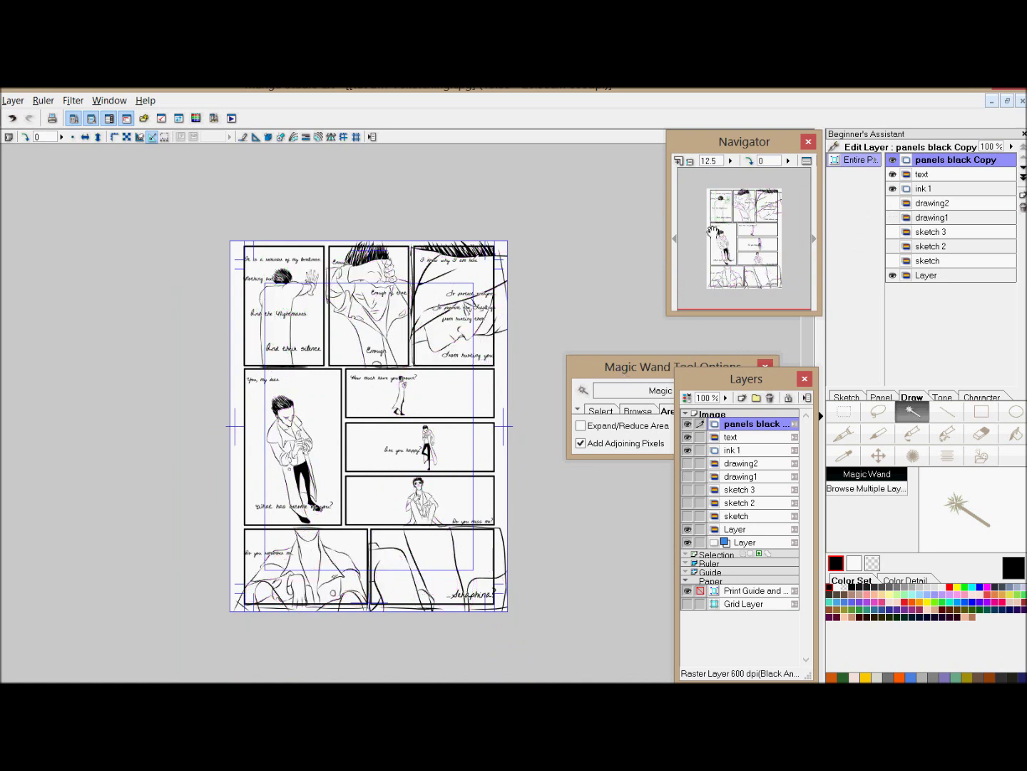
Step: Activate the ink 1 layer and select the neck area in the "Do you remember me..." panel with the Magic Wand
drag(744, 244, 731, 251)
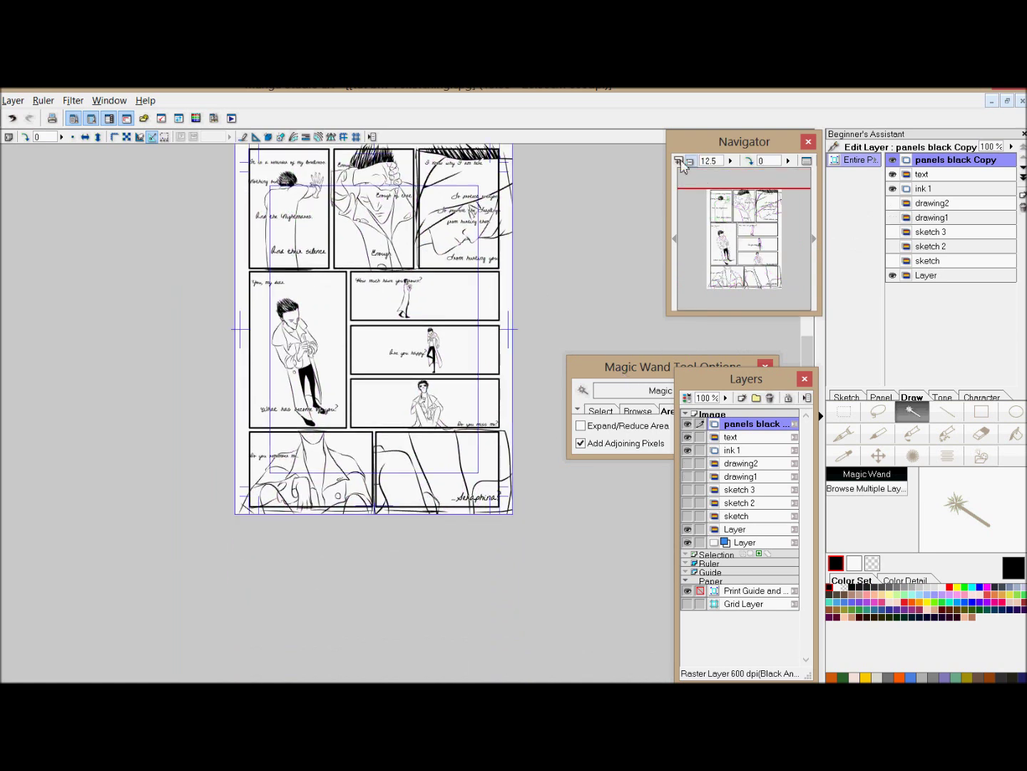
scroll(731, 252, up, 2)
drag(750, 277, 750, 294)
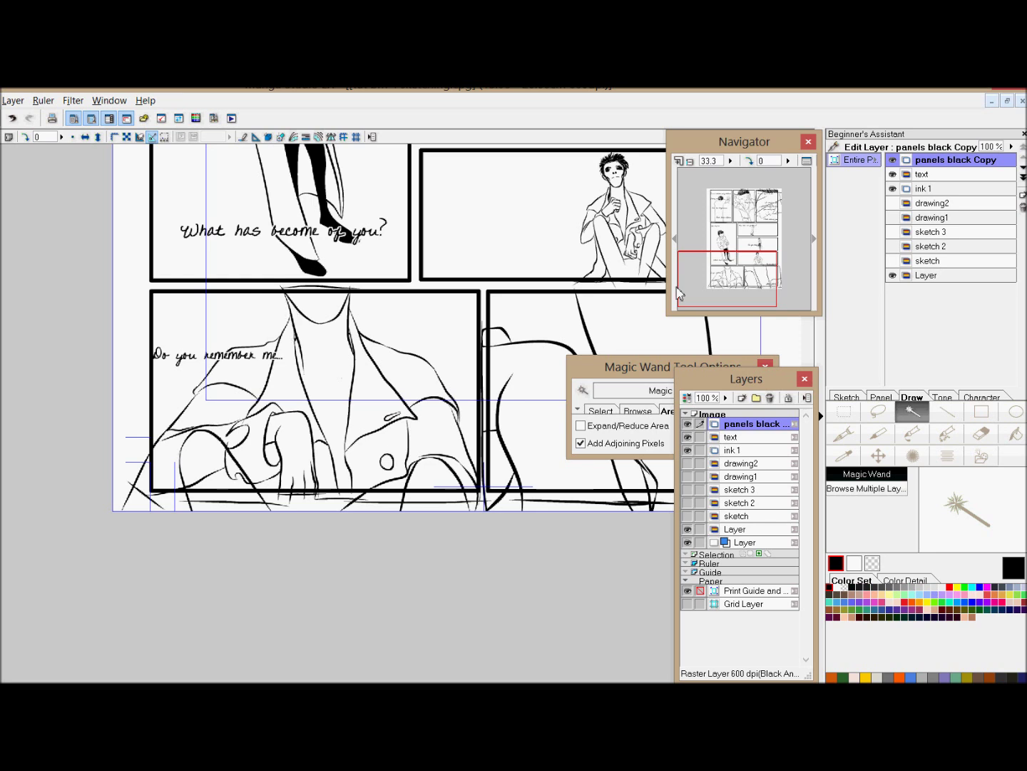
click(322, 310)
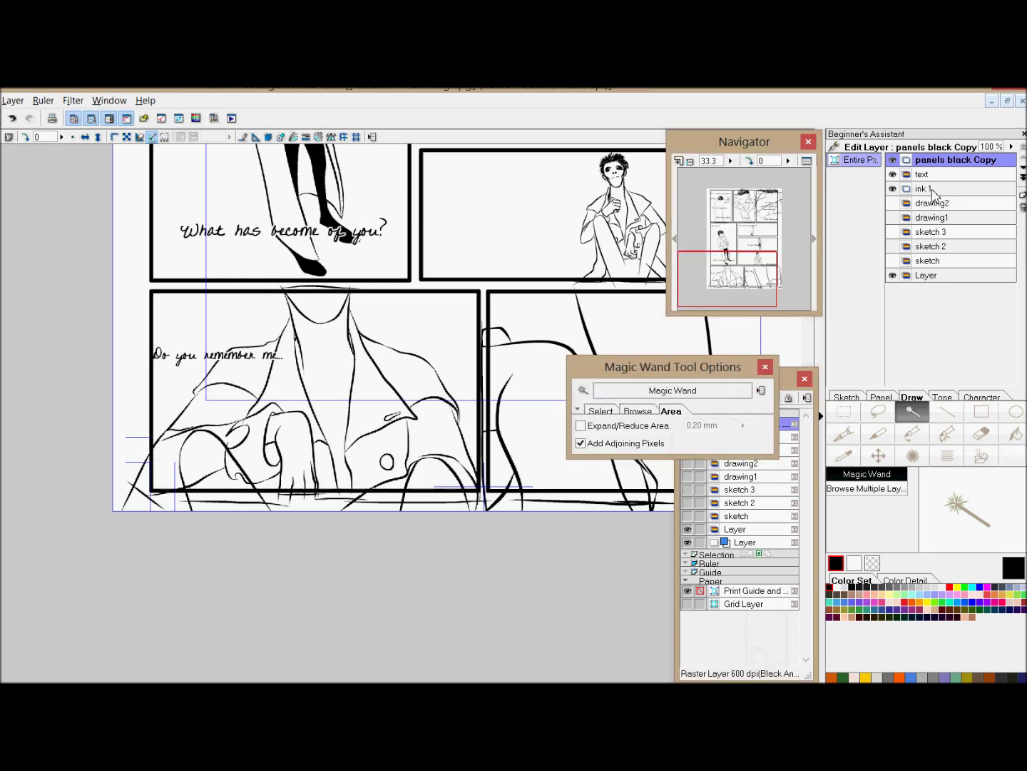
click(928, 189)
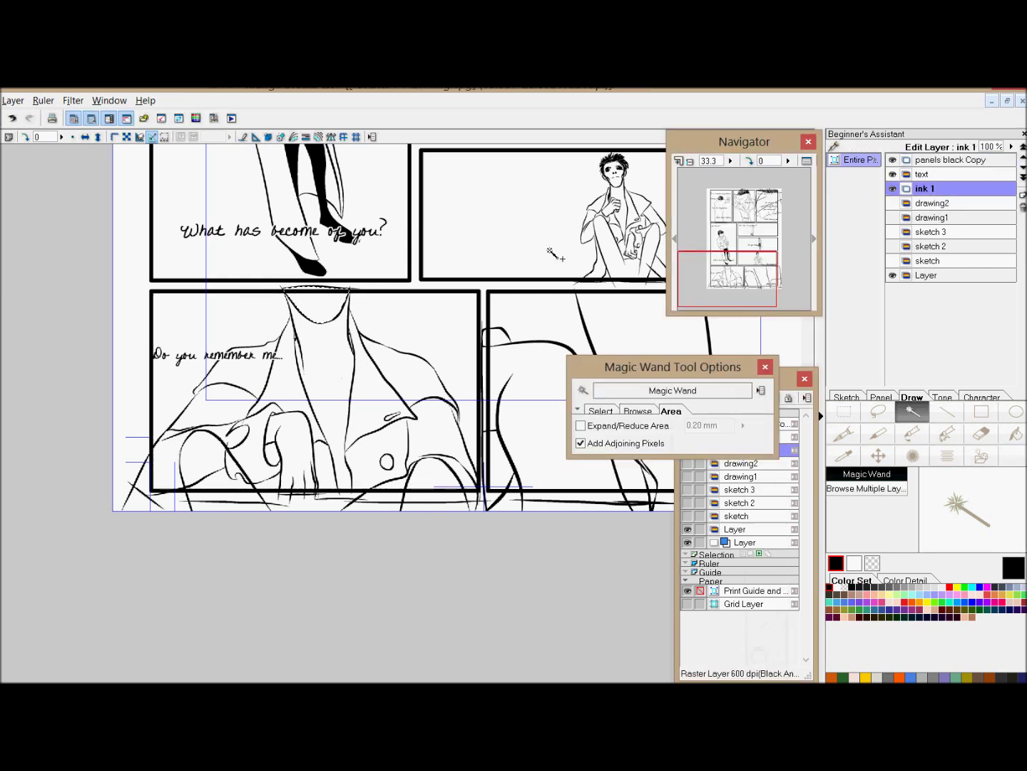
Step: Examine the closed neck outline up close and test a Magic Wand selection on the hand in the same panel
click(679, 161)
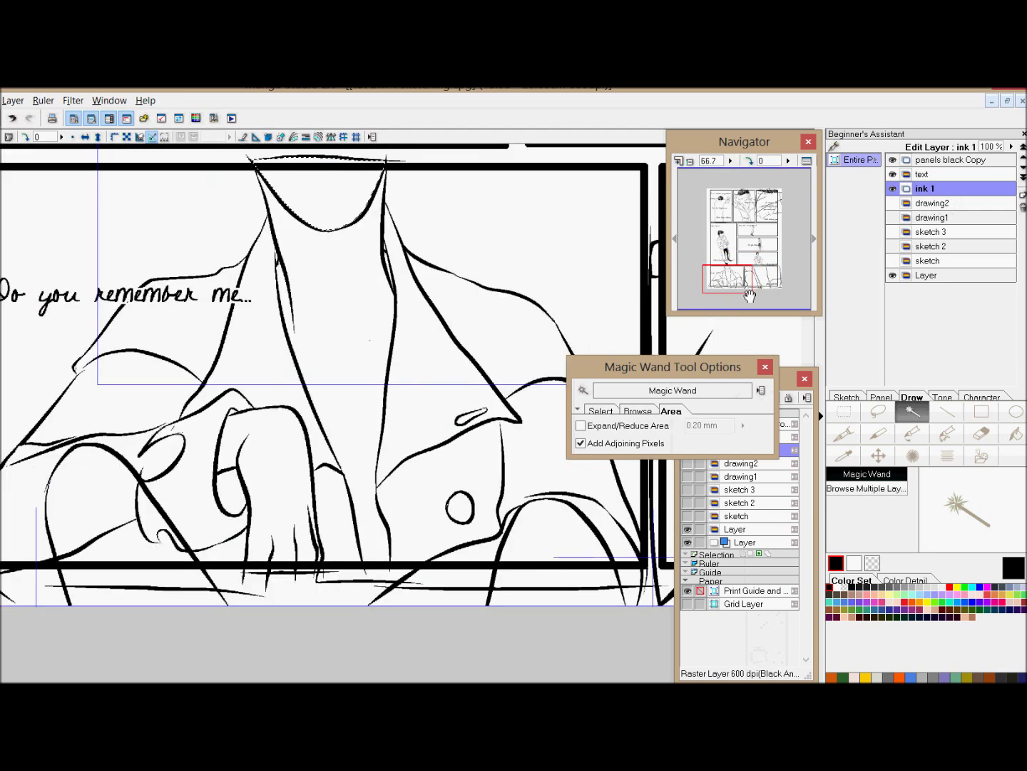
drag(751, 297, 750, 286)
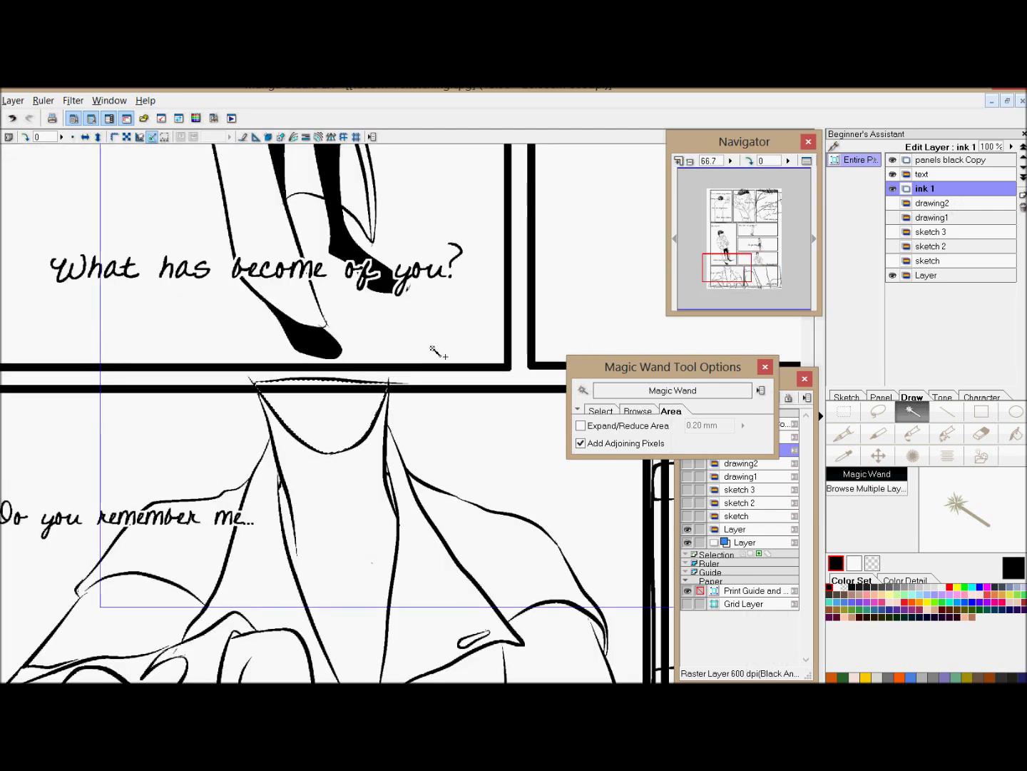
drag(735, 269, 737, 283)
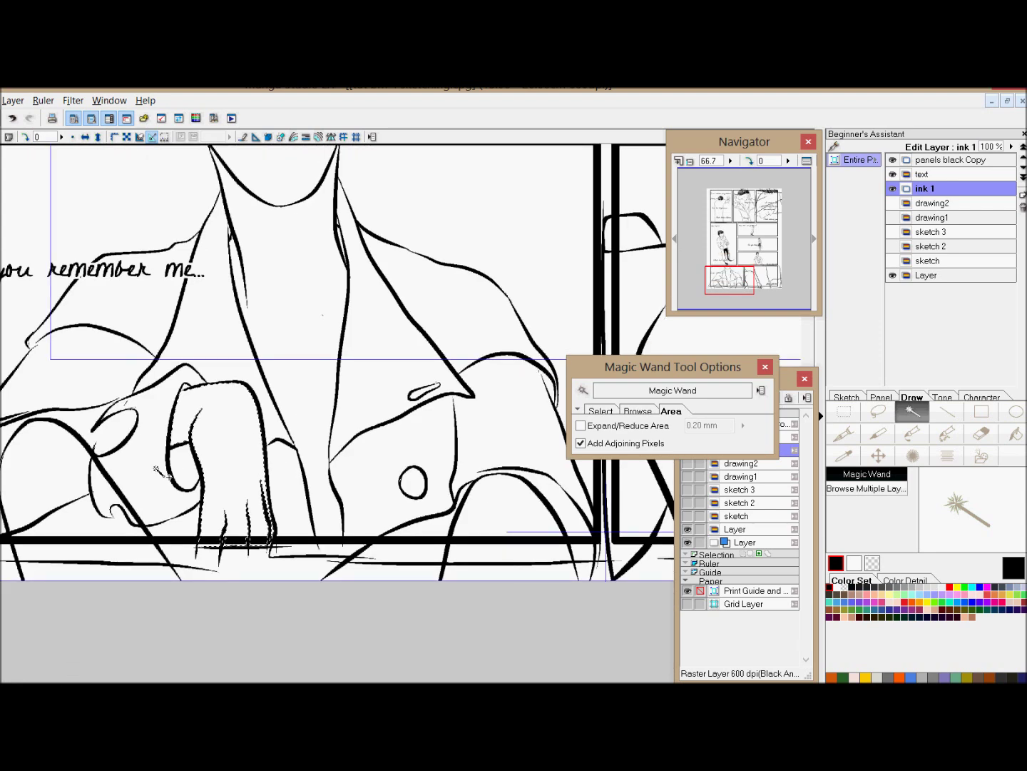
click(691, 162)
drag(761, 310, 768, 277)
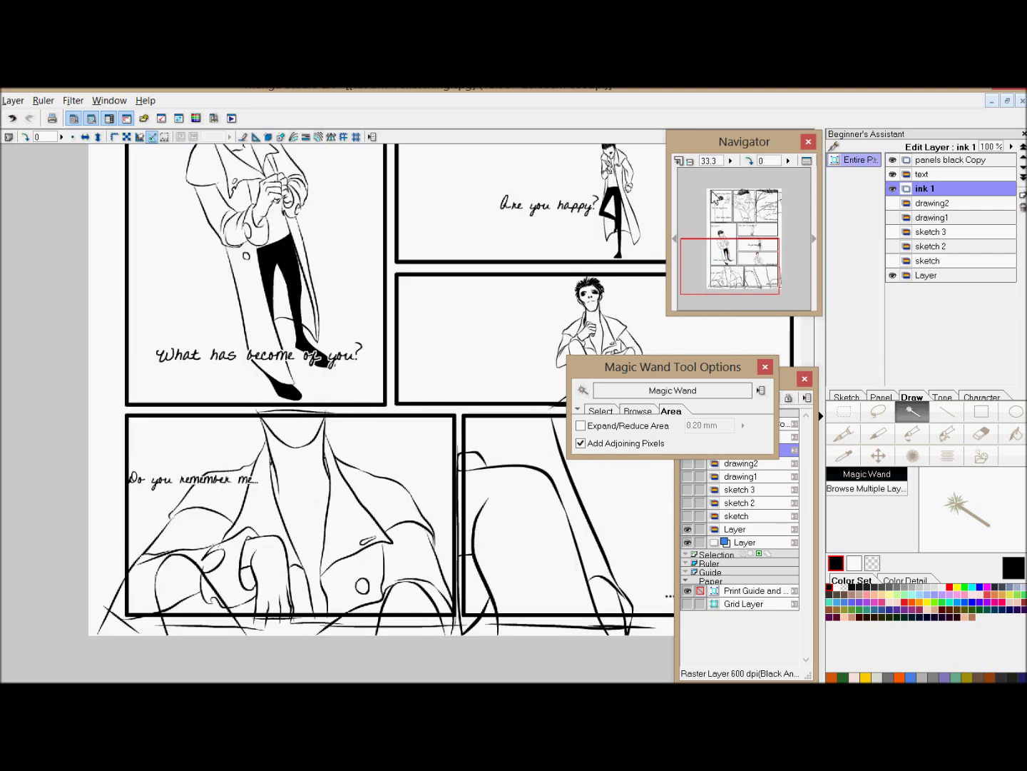
Step: Open the recently used file "tut bm 4 coloring.cpg"
click(691, 161)
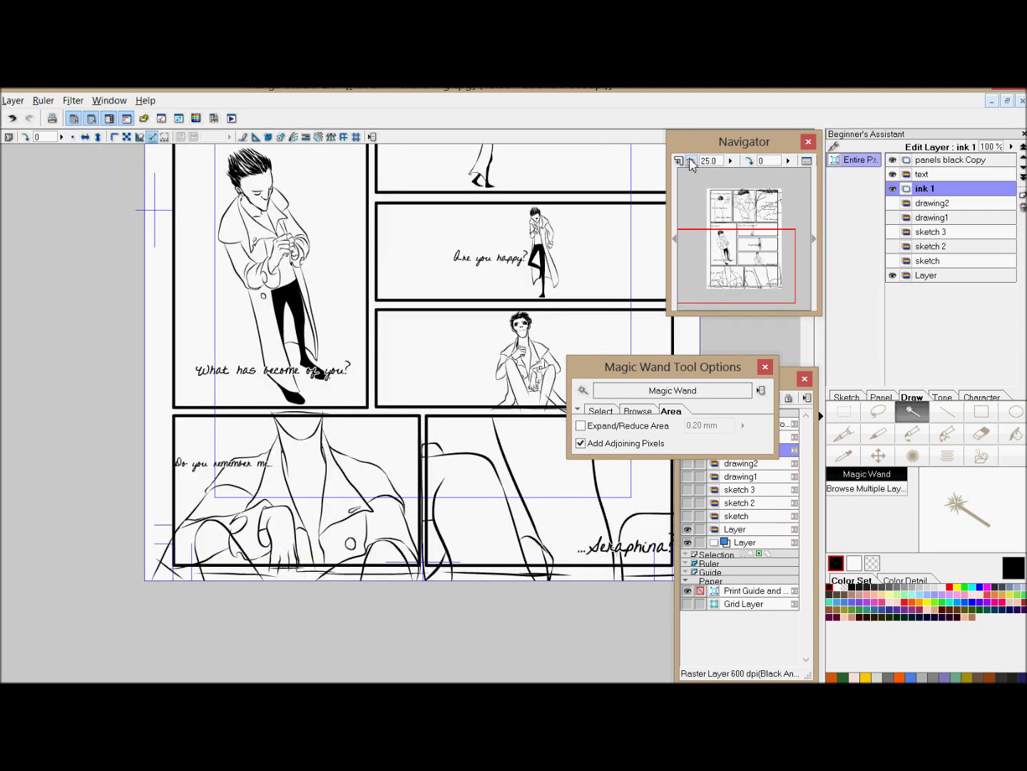
click(691, 163)
click(731, 247)
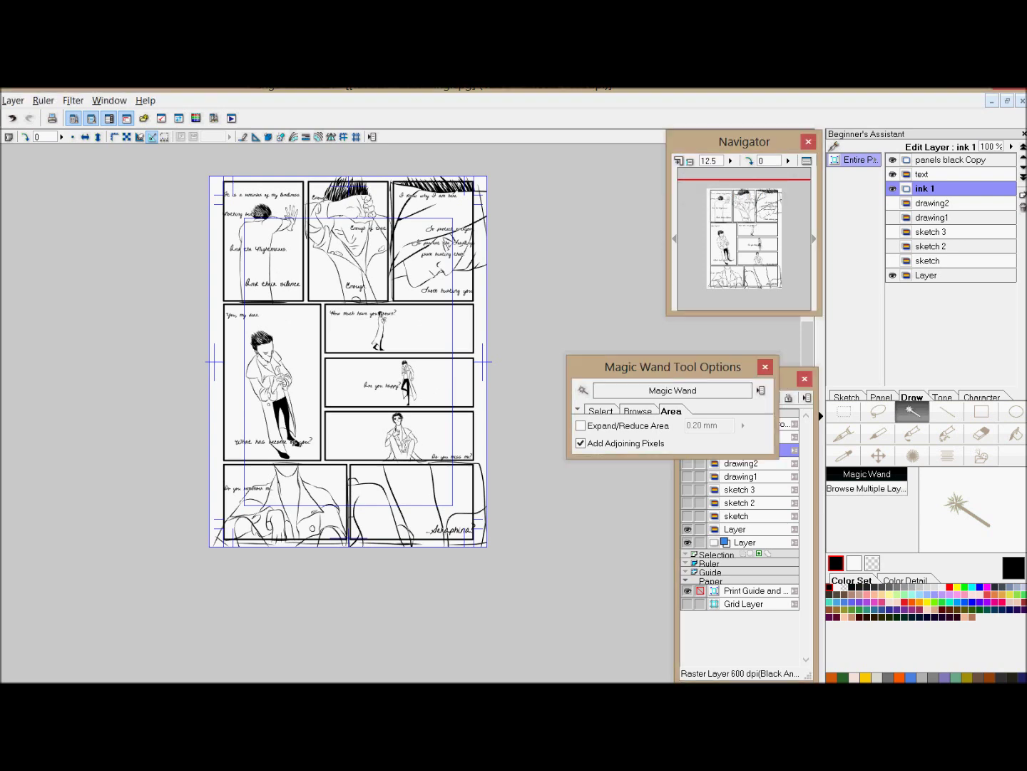
click(0, 100)
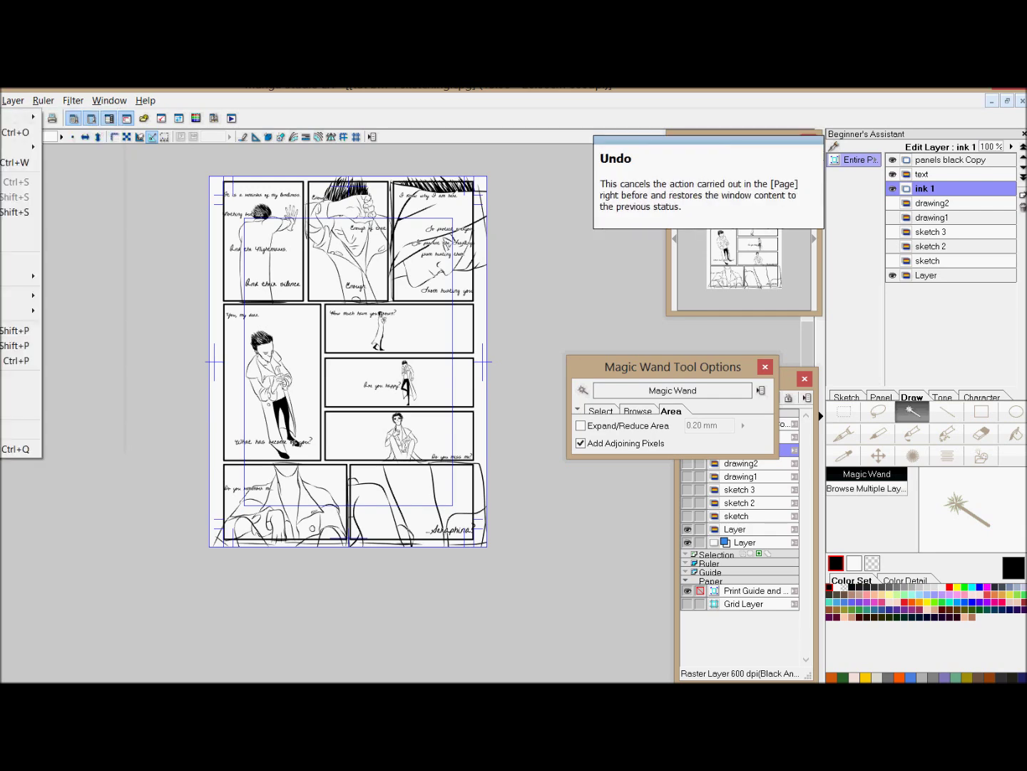
mouse_move(22, 147)
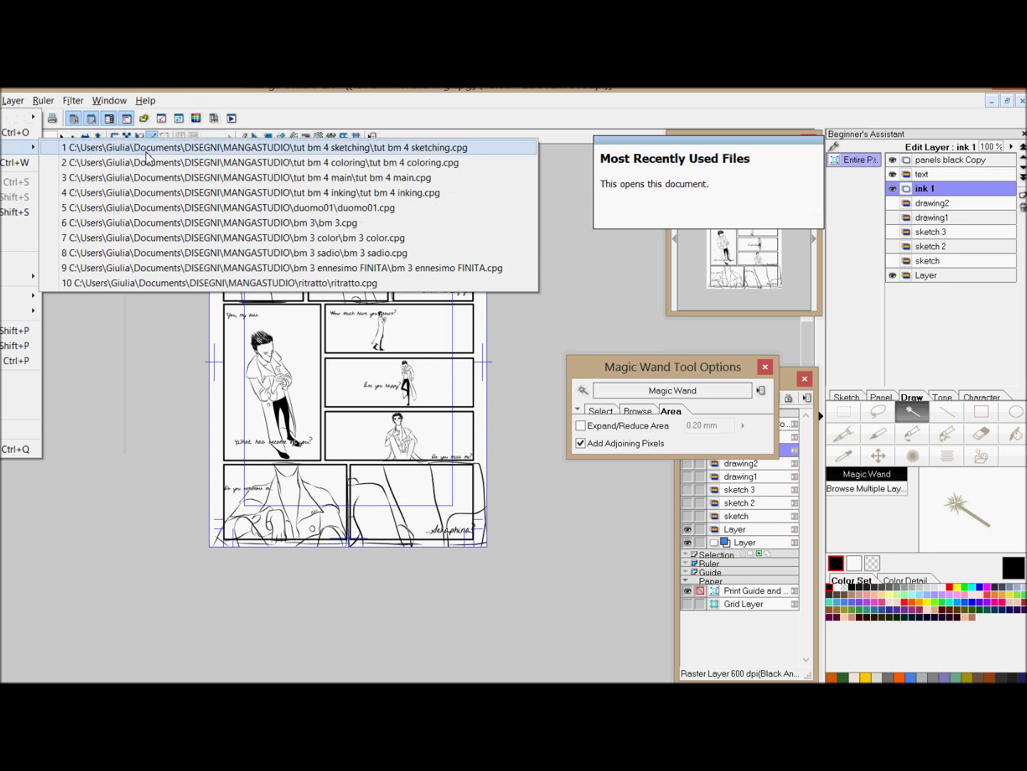
click(370, 163)
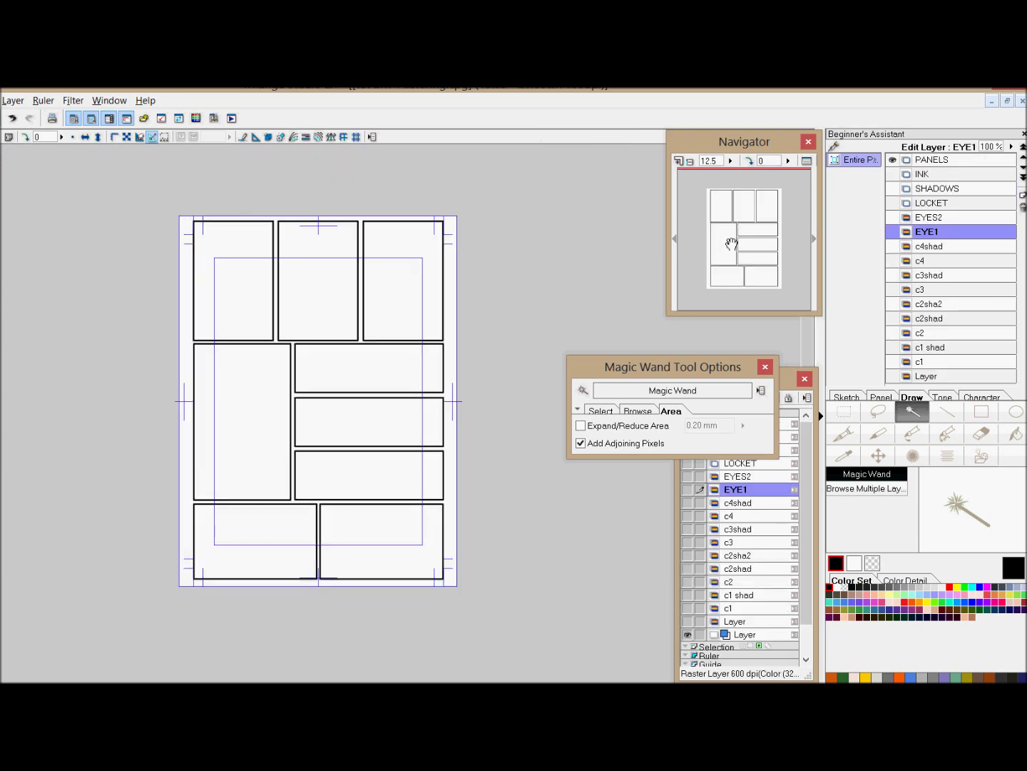
Step: Show the INK and SHADOWS layers to review the inked page with its black shading
click(891, 177)
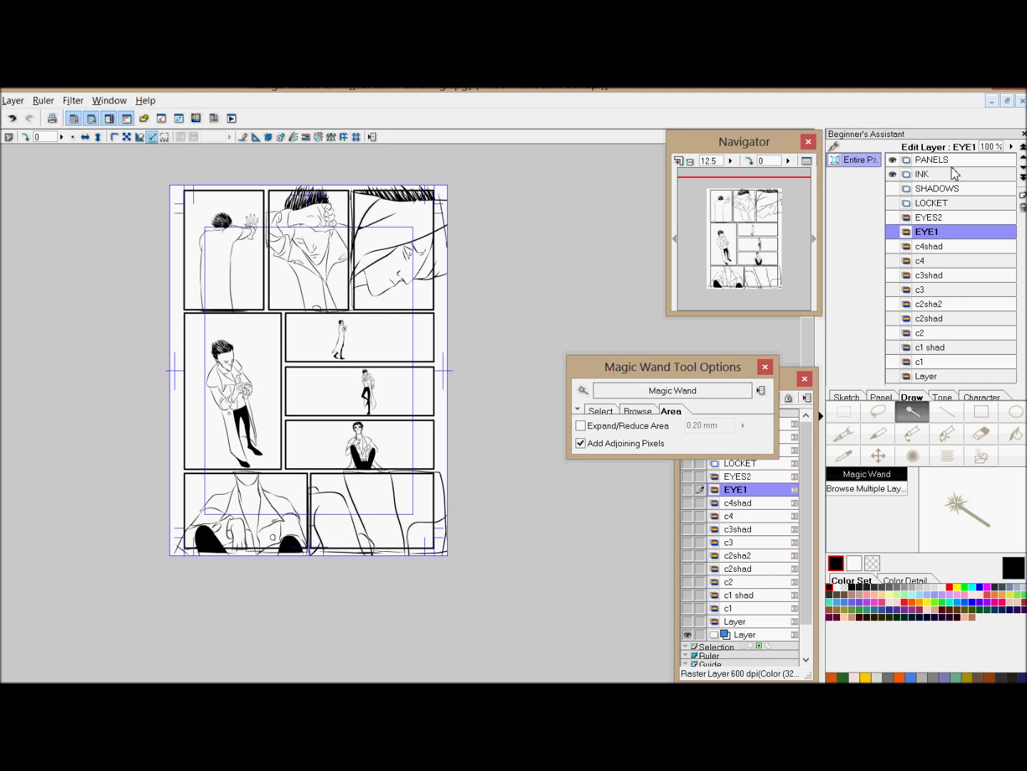
click(893, 190)
mouse_move(760, 226)
mouse_down()
mouse_move(743, 254)
mouse_move(755, 251)
mouse_move(756, 198)
mouse_up()
click(679, 162)
click(691, 162)
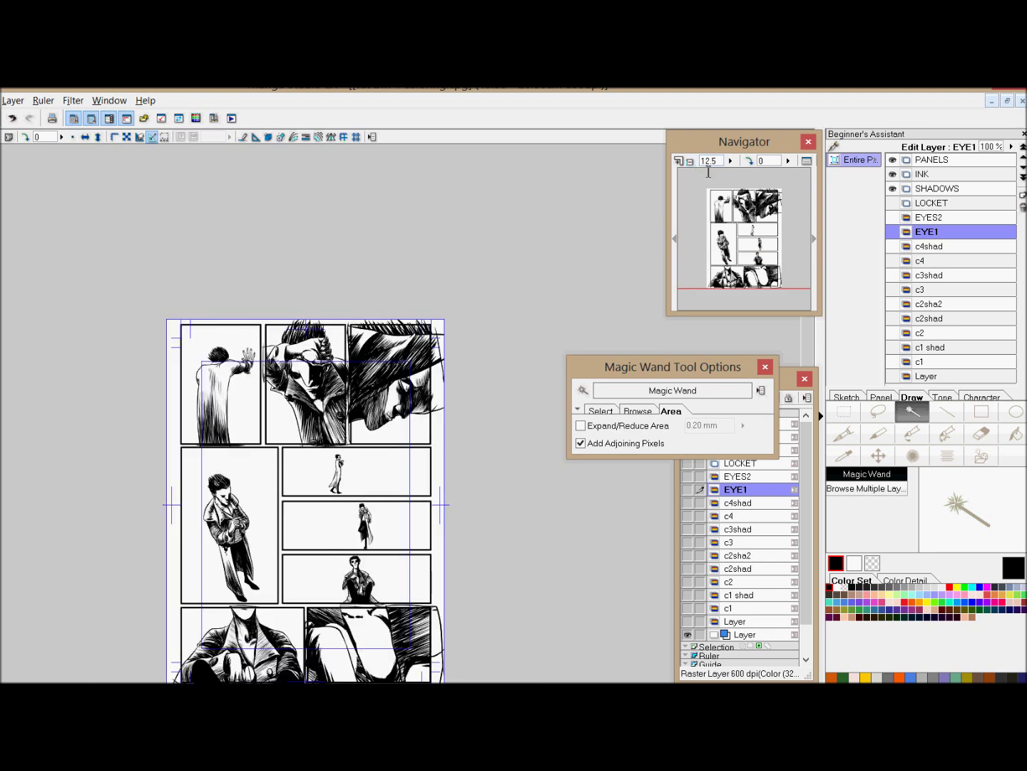
click(722, 229)
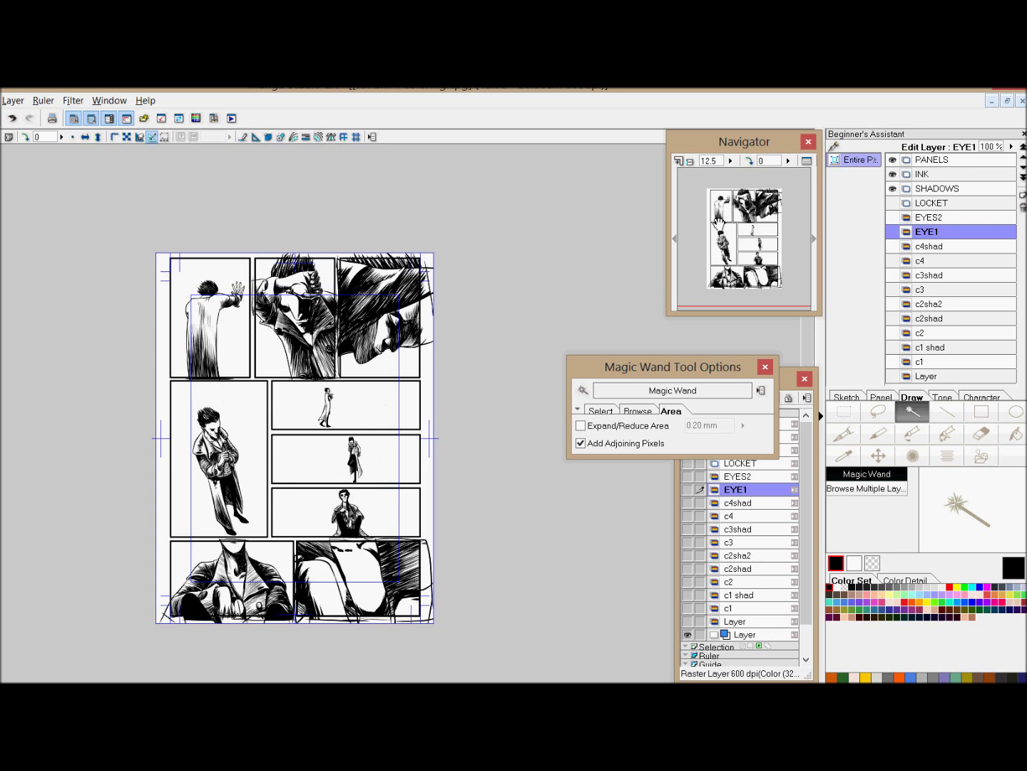
Step: Hide the SHADOWS layer, and activate and show the c1 layer with the flat skin colour
click(891, 189)
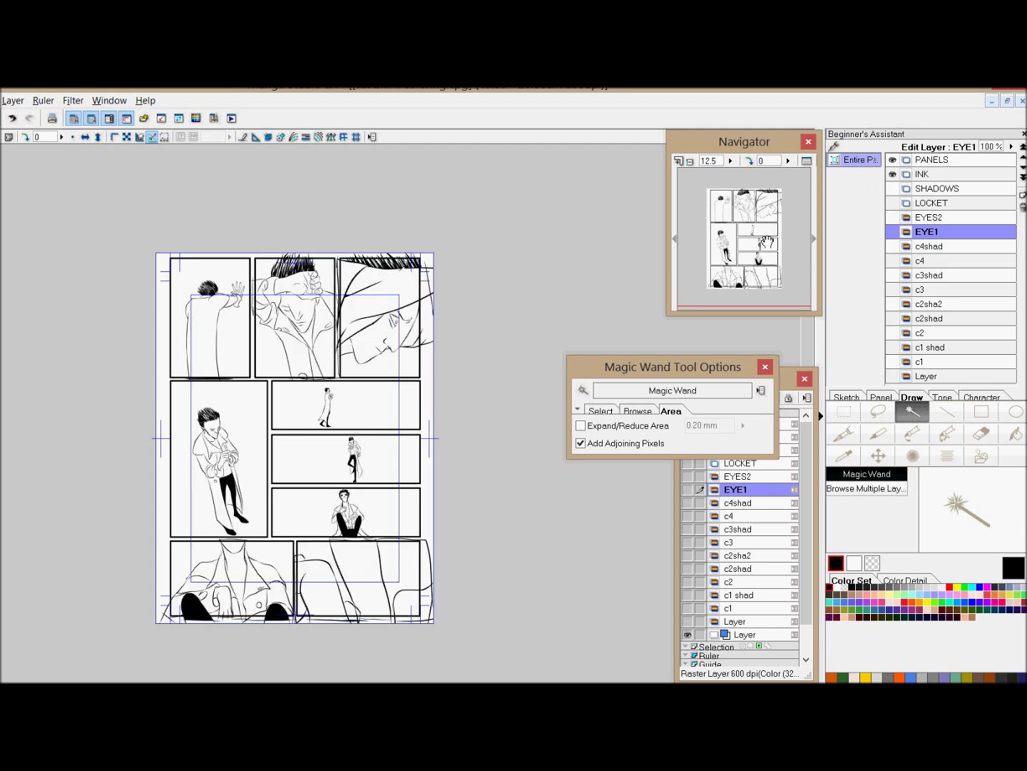
drag(768, 240, 765, 260)
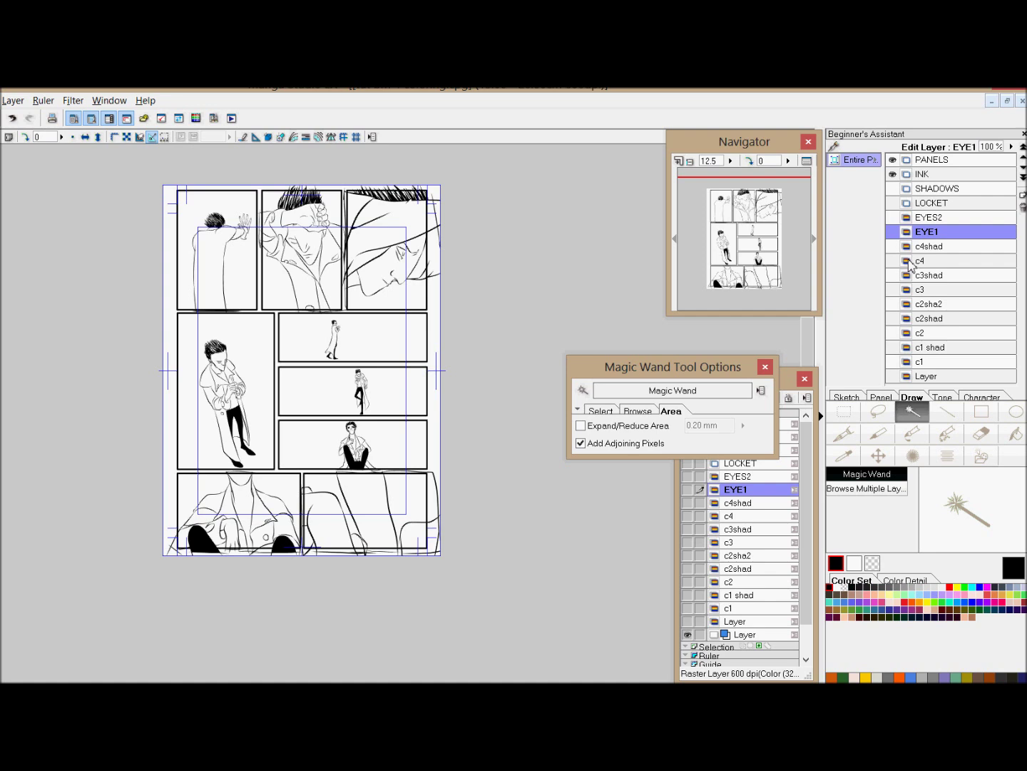
click(928, 363)
click(892, 361)
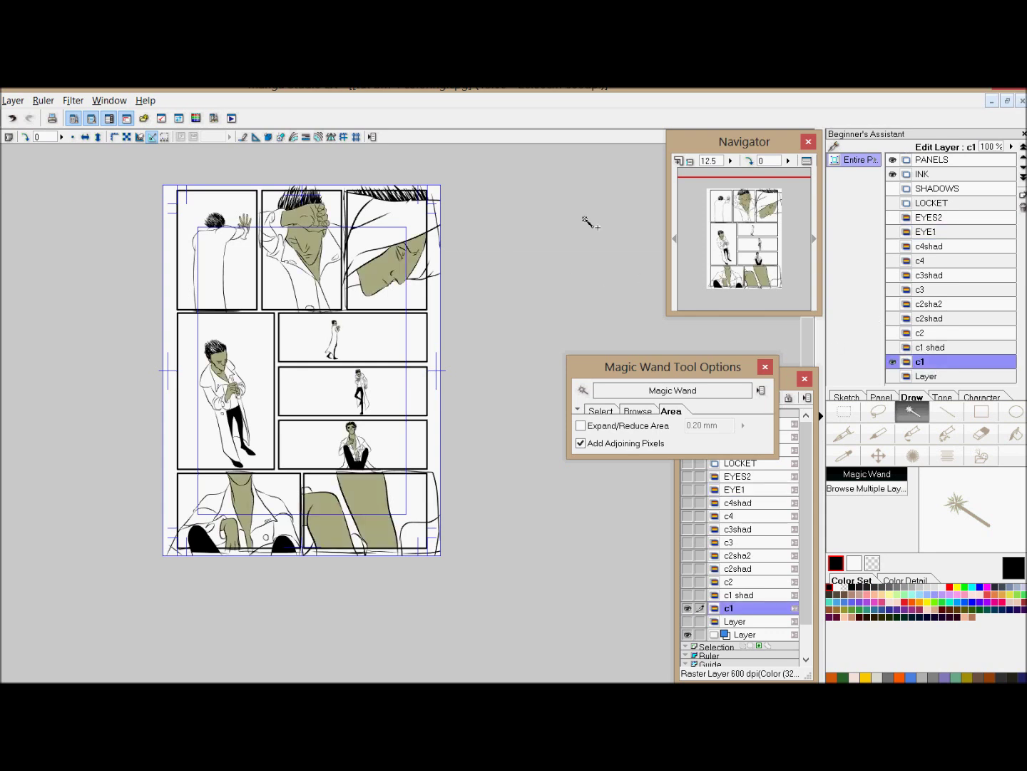
drag(709, 213, 727, 237)
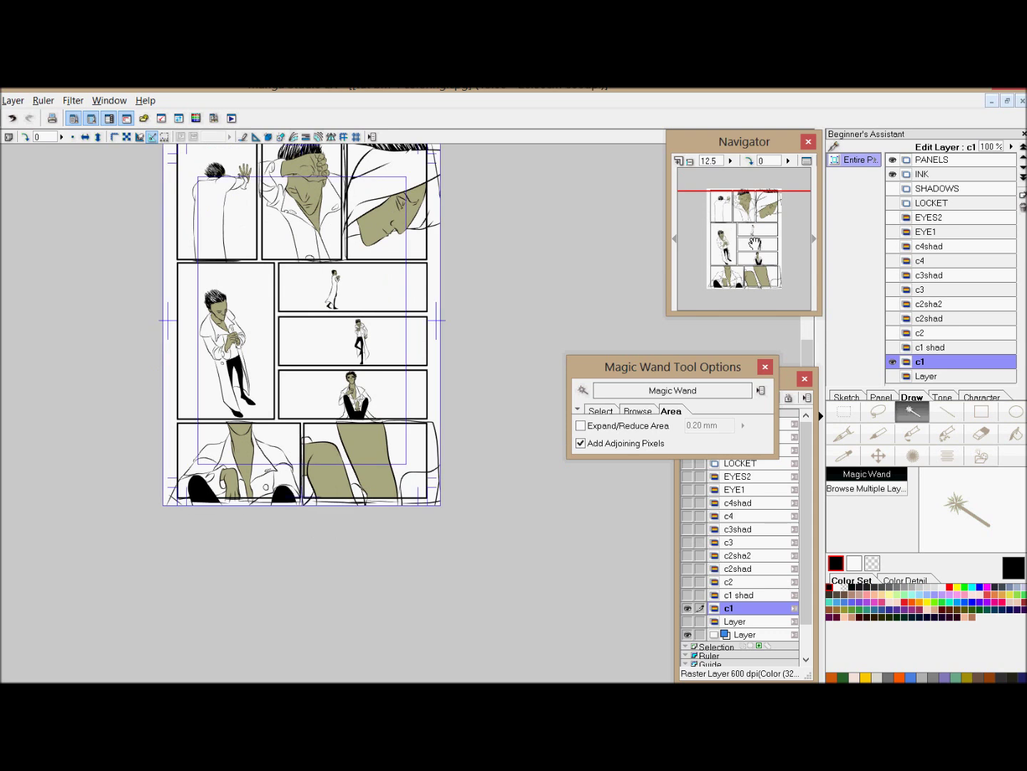
click(754, 244)
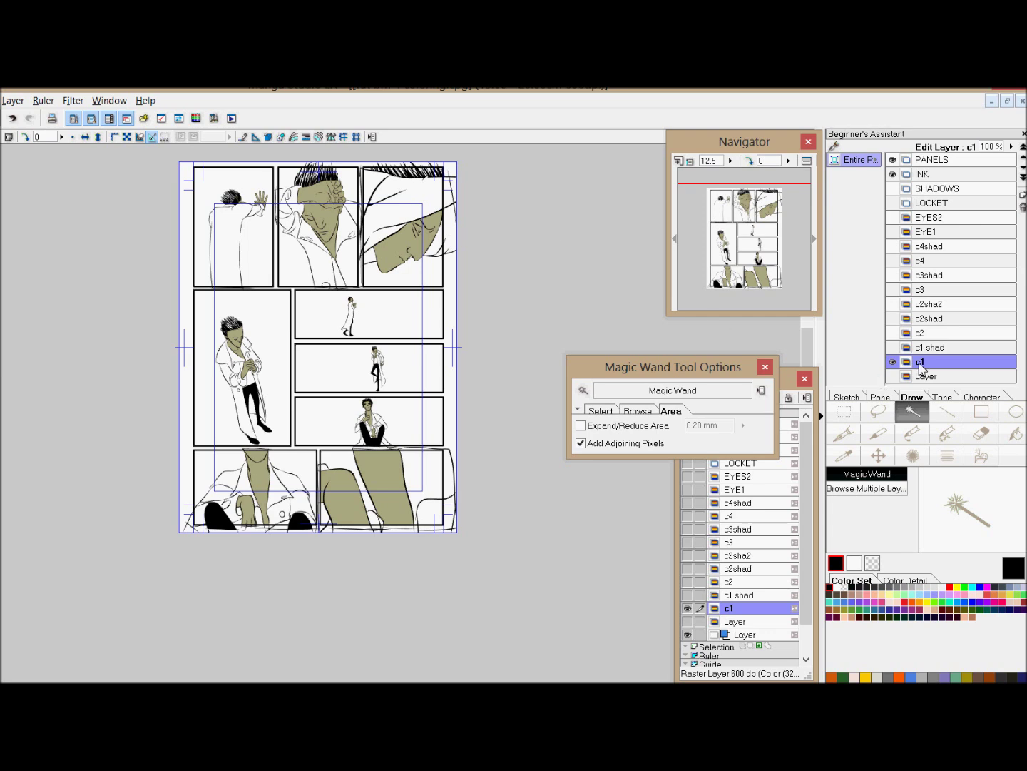
Step: Show the c2, c3 and c4 flat colour layers and inspect the upper panels at 33.3% zoom
click(894, 333)
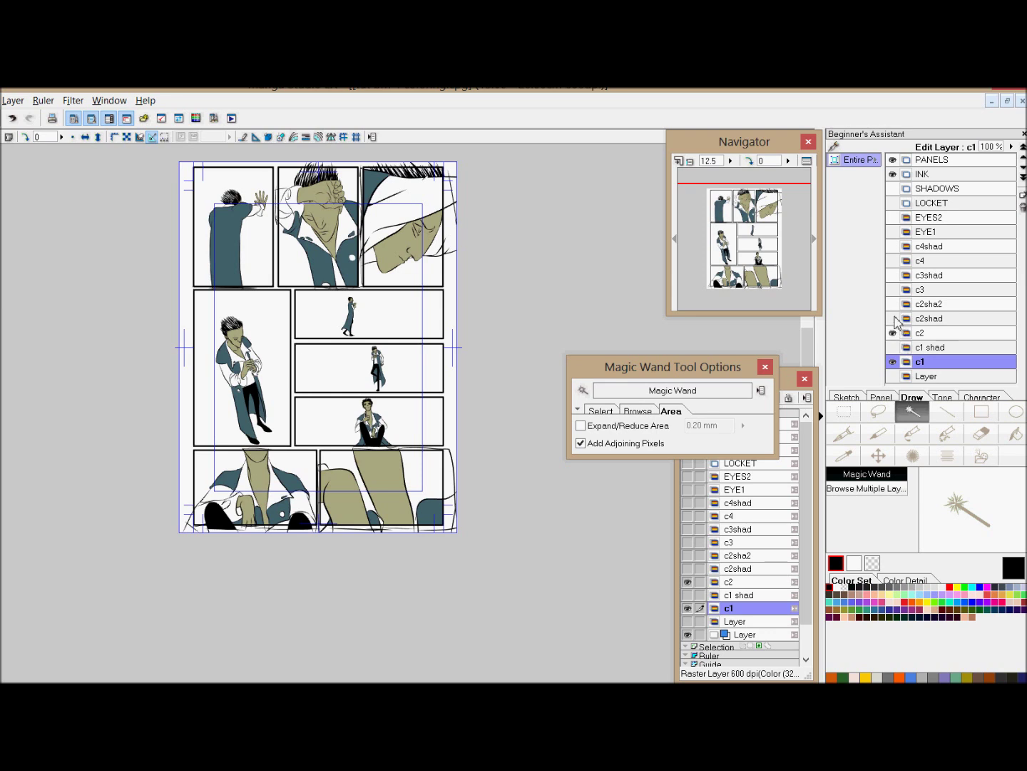
click(892, 290)
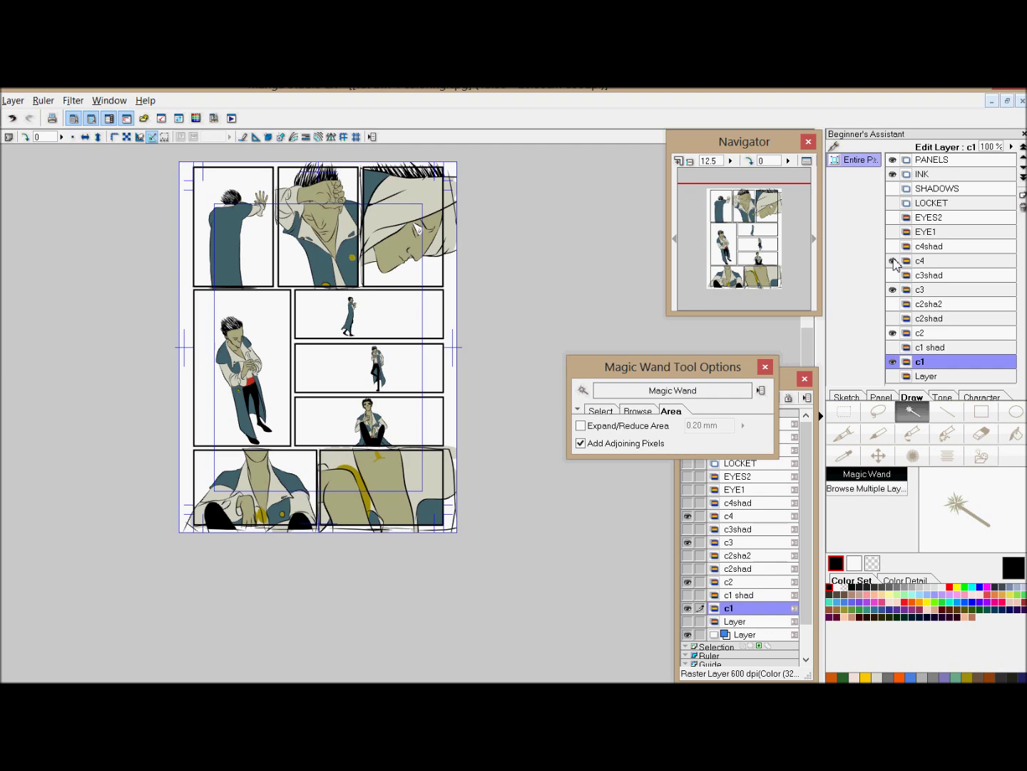
click(717, 230)
click(678, 161)
click(678, 162)
click(678, 161)
click(760, 286)
drag(760, 285, 744, 228)
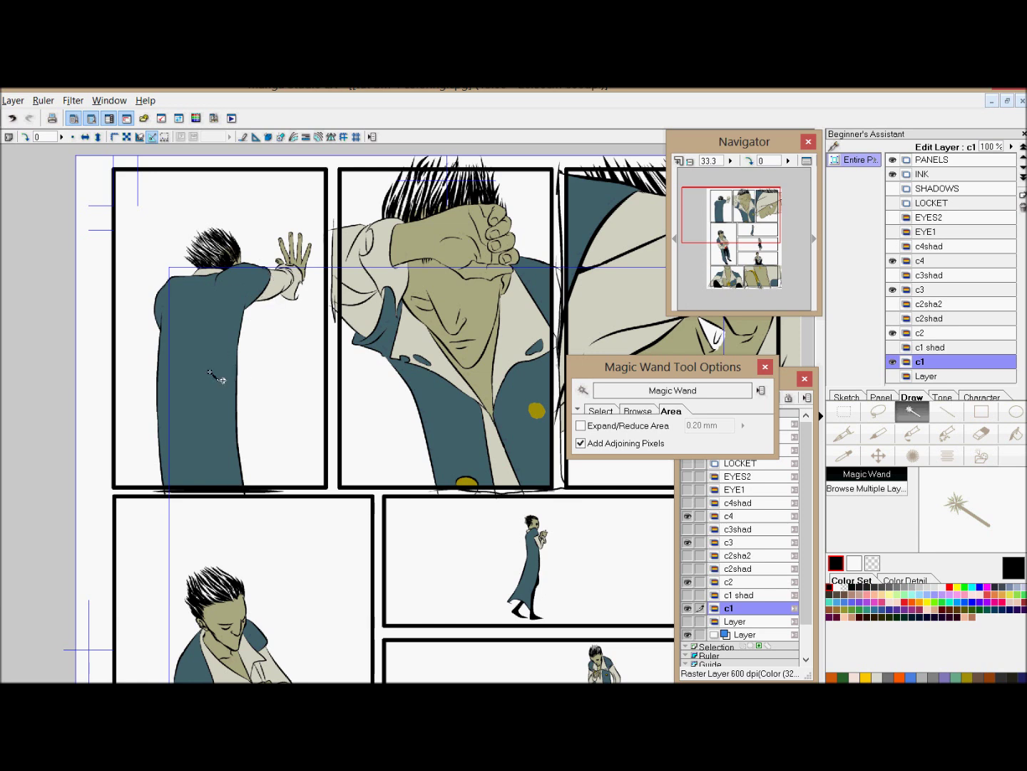
Step: Activate the INK layer, test a Magic Wand selection on the raised arm in the second panel, and clear it
click(892, 174)
click(893, 174)
click(956, 175)
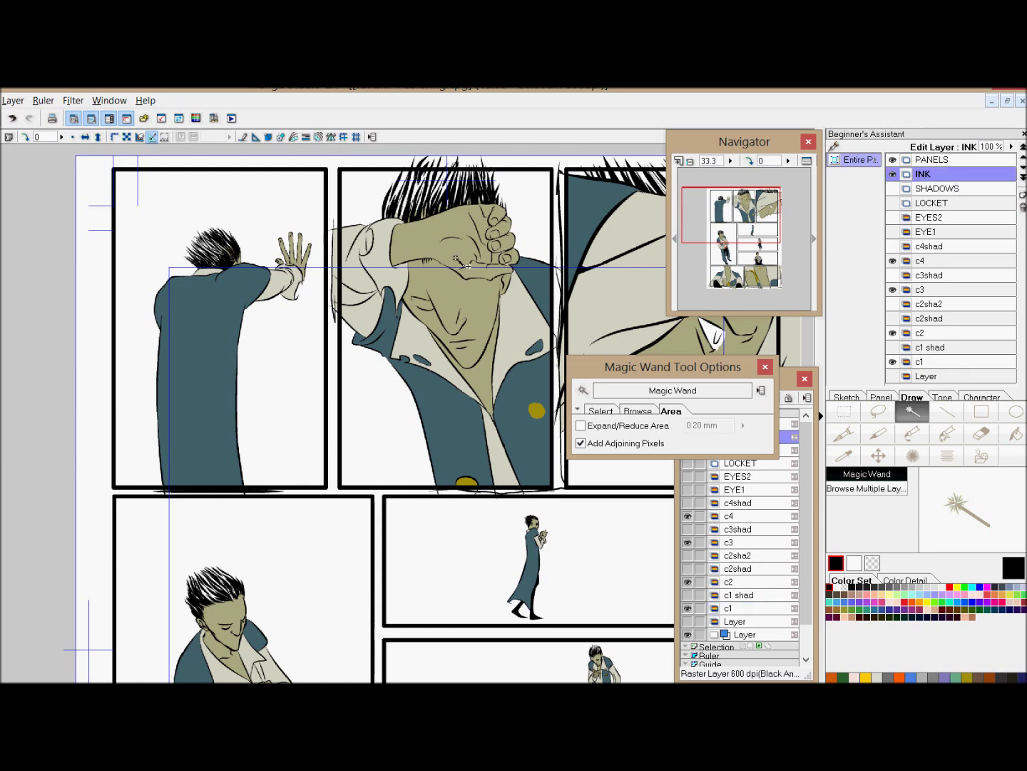
click(462, 264)
key(ctrl+d)
Step: Create a 600 dpi, 32-bit colour raster layer named "C TUTORIAL" directly above the c1 layer
click(946, 364)
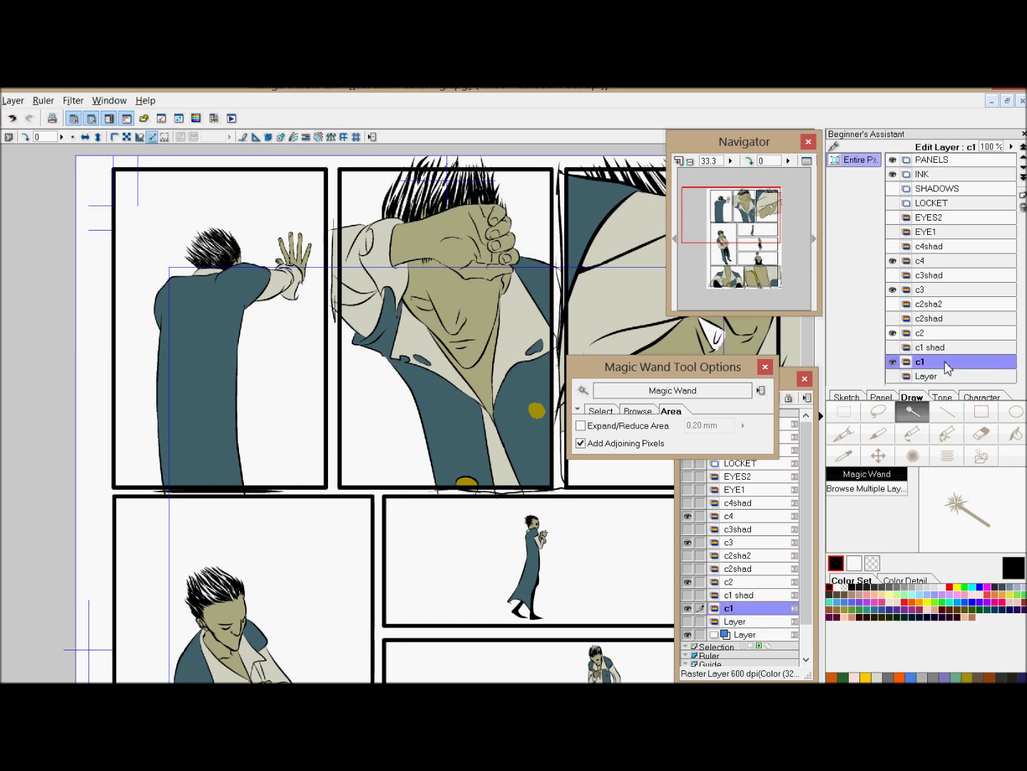
key(ctrl+shift+n)
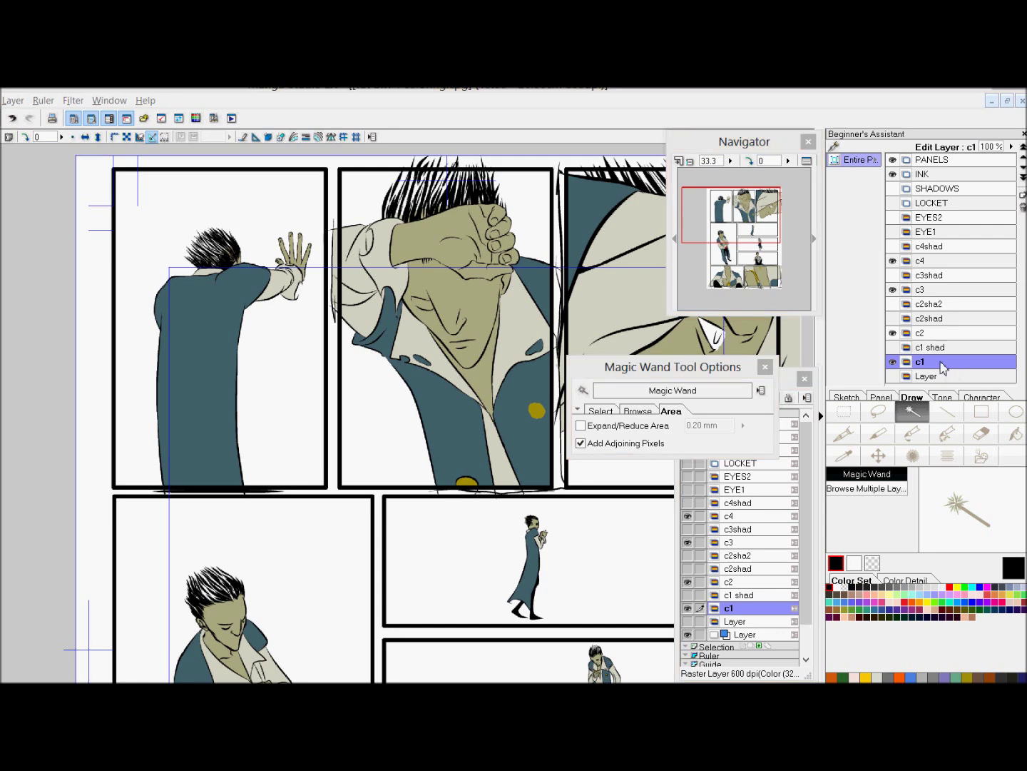
text(C)
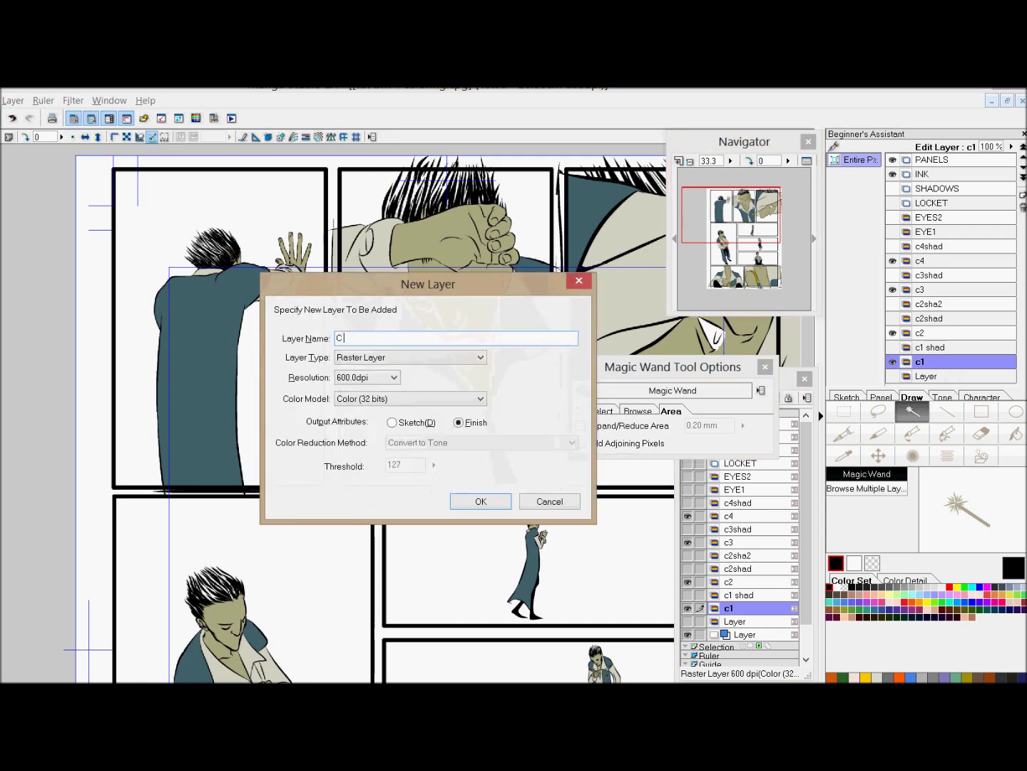
key(Return)
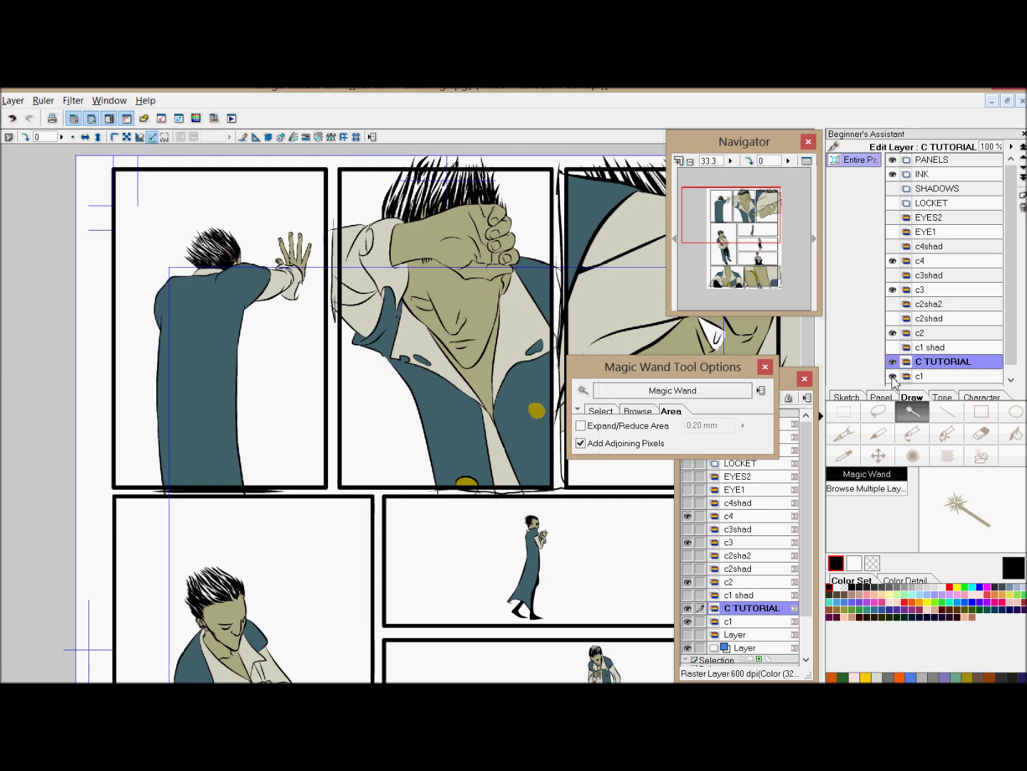
Step: Hide the c2 layer and roughly paint the coat in the first panel pink with the Magic Marker on C TUTORIAL
click(893, 333)
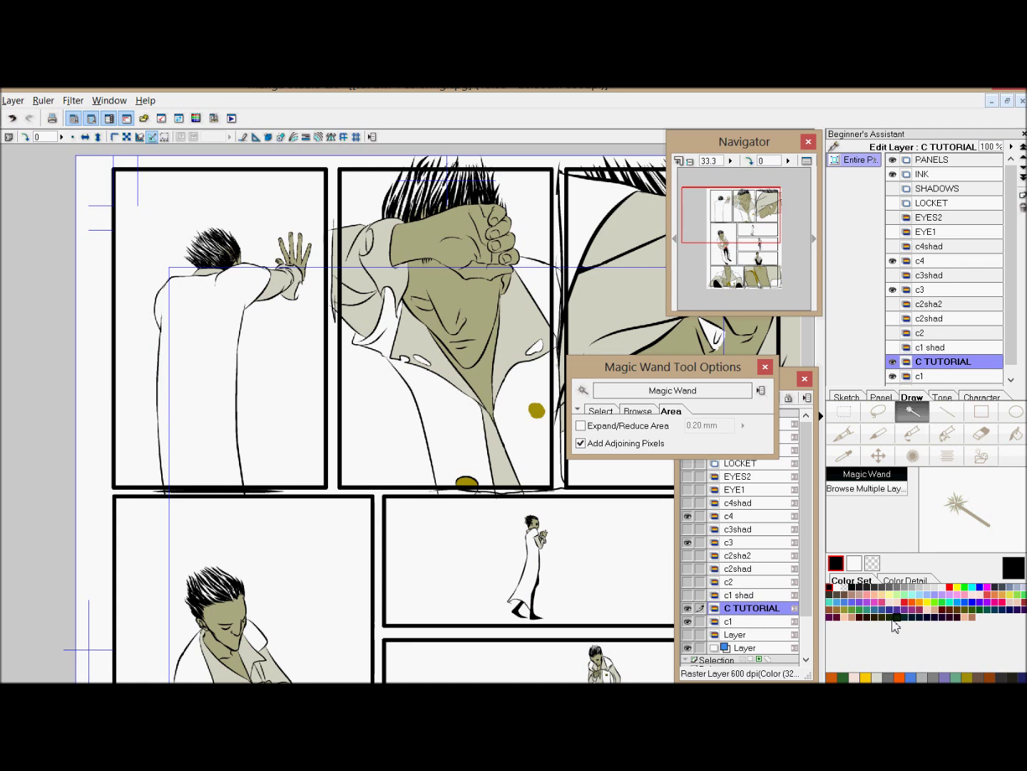
click(882, 602)
click(883, 433)
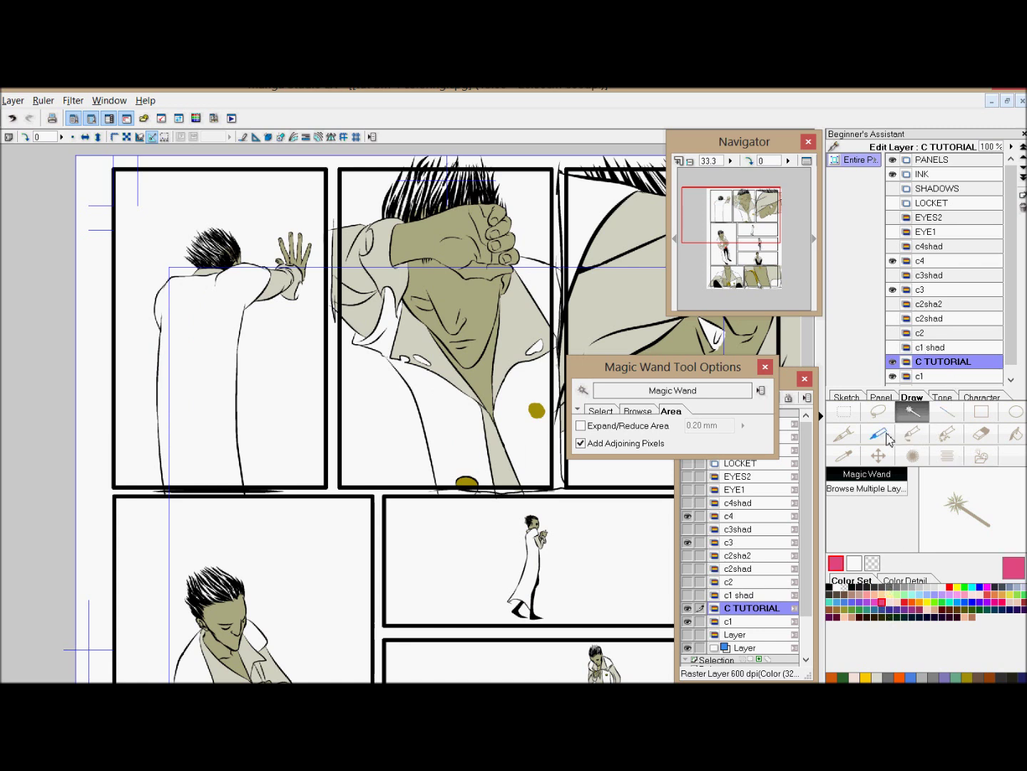
mouse_move(254, 289)
mouse_down()
mouse_move(236, 331)
mouse_move(276, 301)
mouse_move(244, 300)
mouse_move(285, 280)
mouse_move(284, 290)
mouse_move(219, 294)
mouse_move(182, 364)
mouse_move(174, 408)
mouse_move(198, 470)
mouse_move(228, 477)
mouse_move(182, 501)
mouse_move(217, 500)
mouse_move(286, 468)
mouse_move(177, 465)
mouse_move(260, 460)
mouse_move(279, 447)
mouse_move(165, 448)
mouse_move(271, 386)
mouse_move(194, 361)
mouse_move(234, 330)
mouse_move(226, 288)
mouse_move(212, 306)
mouse_move(228, 308)
mouse_move(182, 344)
mouse_move(167, 397)
mouse_move(192, 406)
mouse_move(177, 452)
mouse_up()
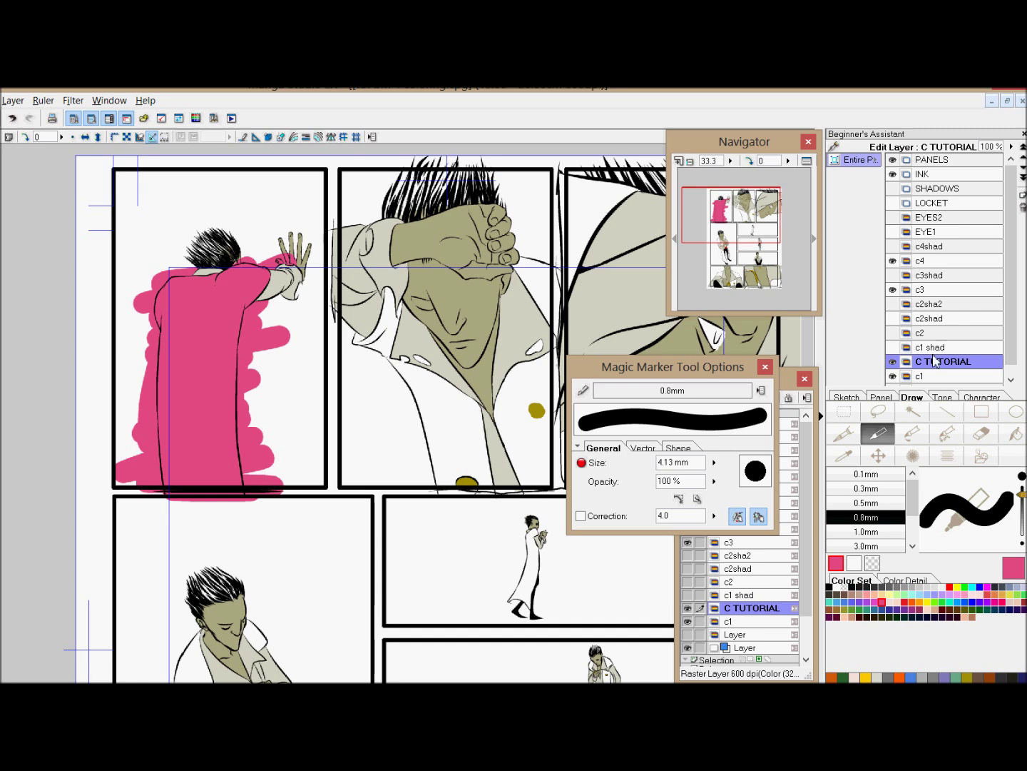
Step: Select the coat's interior in the first panel with the Magic Wand on the INK layer, inspect the outline, and deselect
click(942, 179)
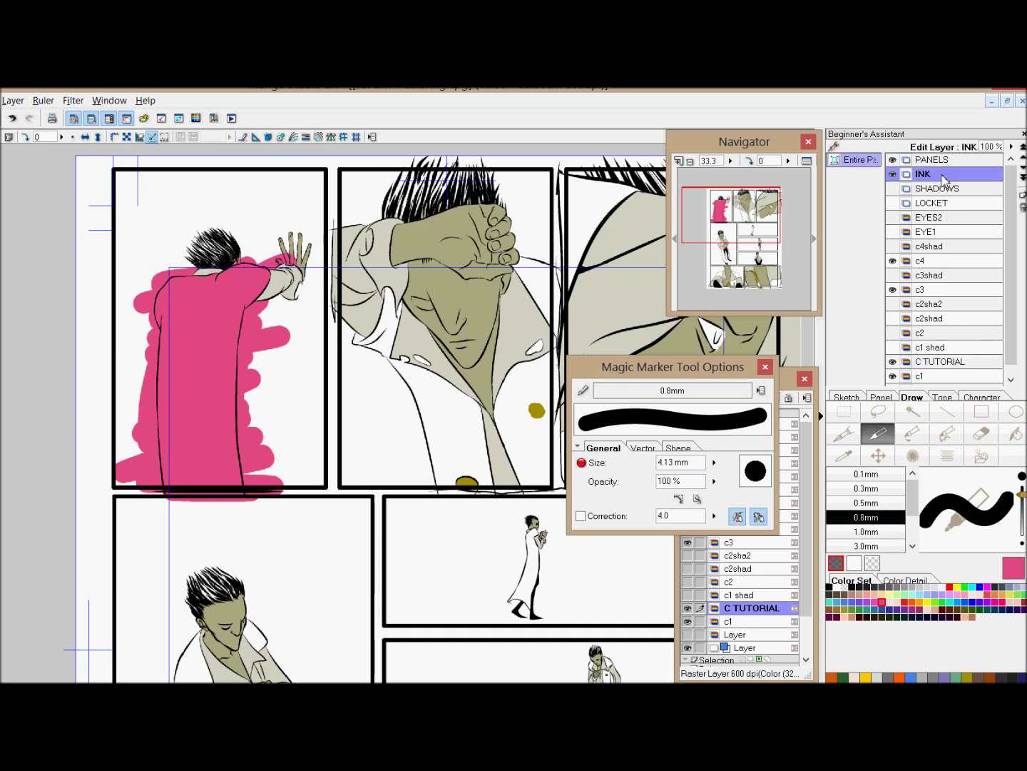
click(911, 412)
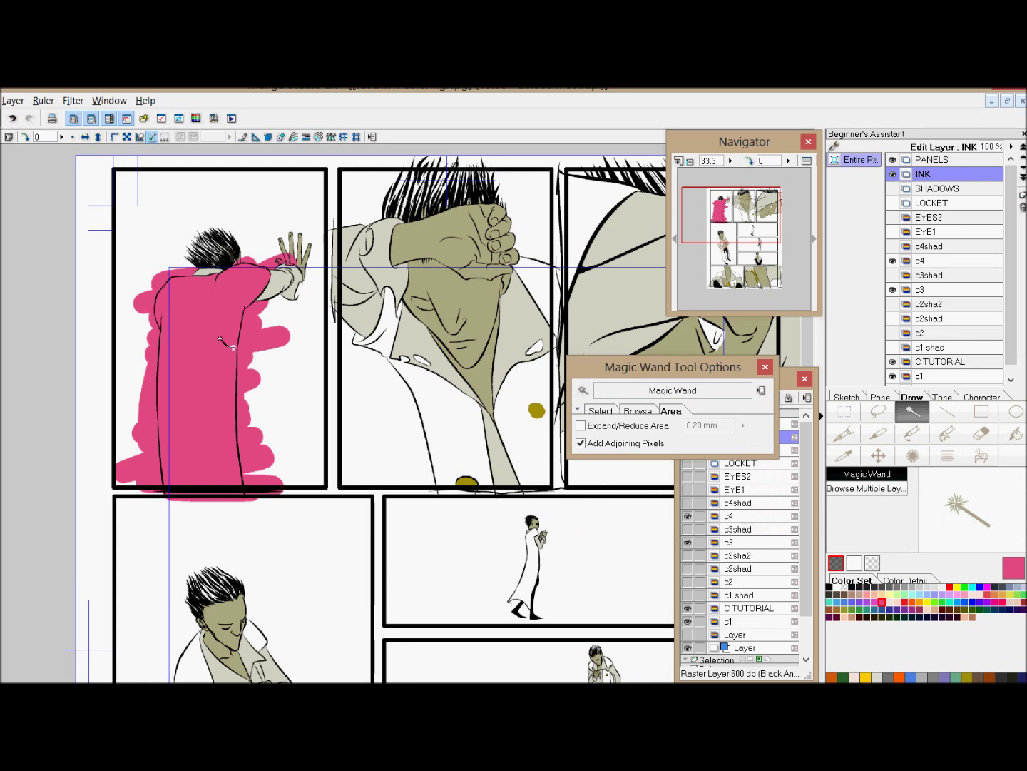
click(225, 306)
click(687, 163)
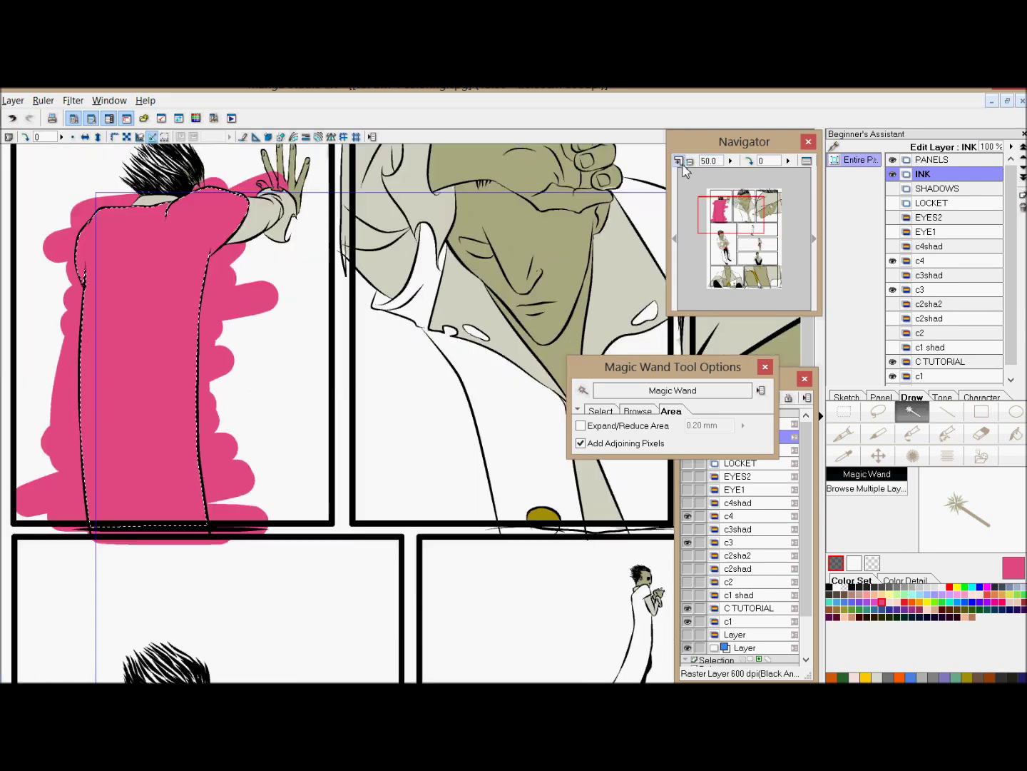
drag(745, 236, 738, 228)
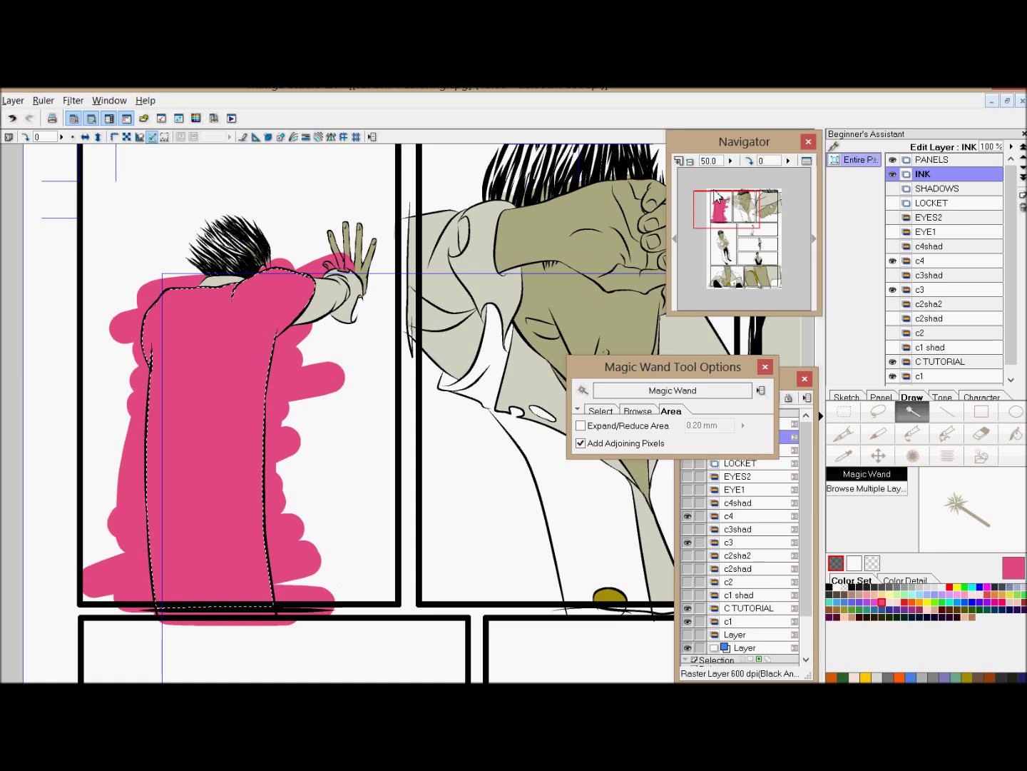
key(ctrl+d)
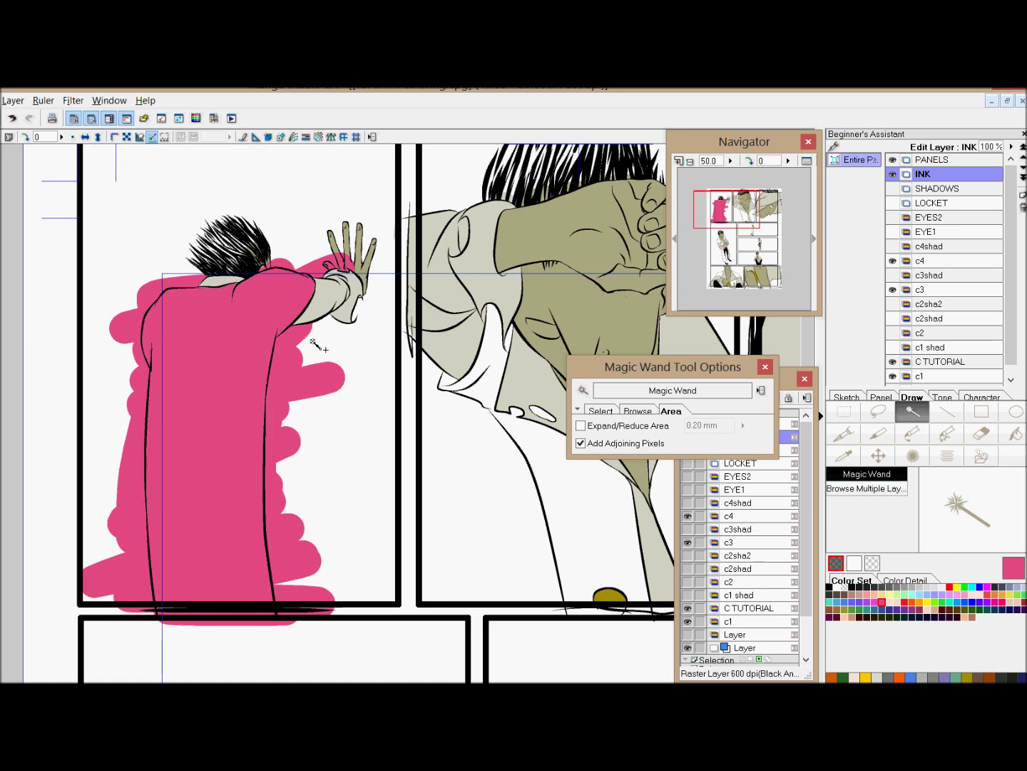
Step: Select the area outside the coat with the Magic Wand on INK and delete the excess pink on C TUTORIAL
click(326, 350)
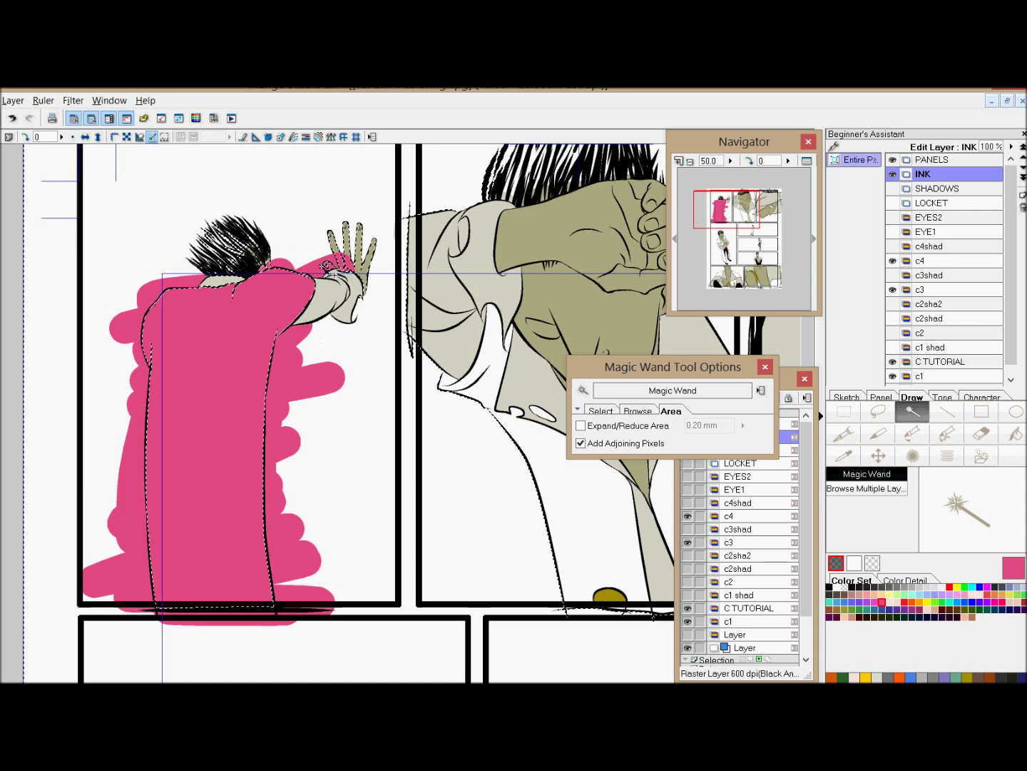
click(678, 161)
drag(735, 208, 731, 208)
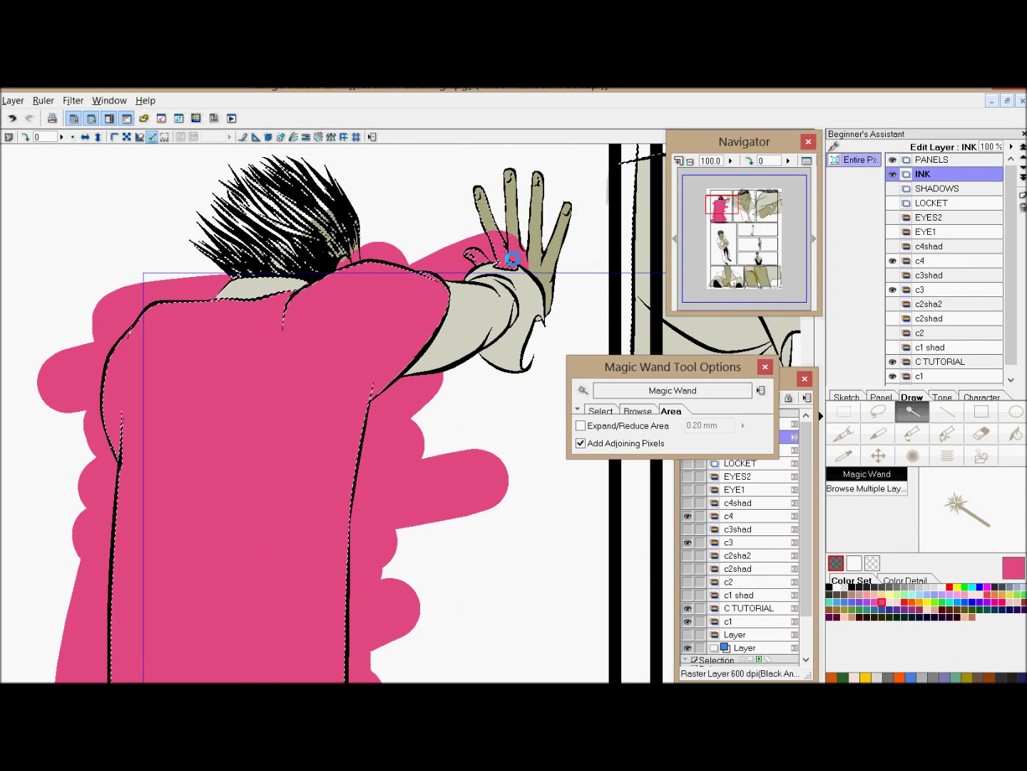
click(941, 361)
click(807, 377)
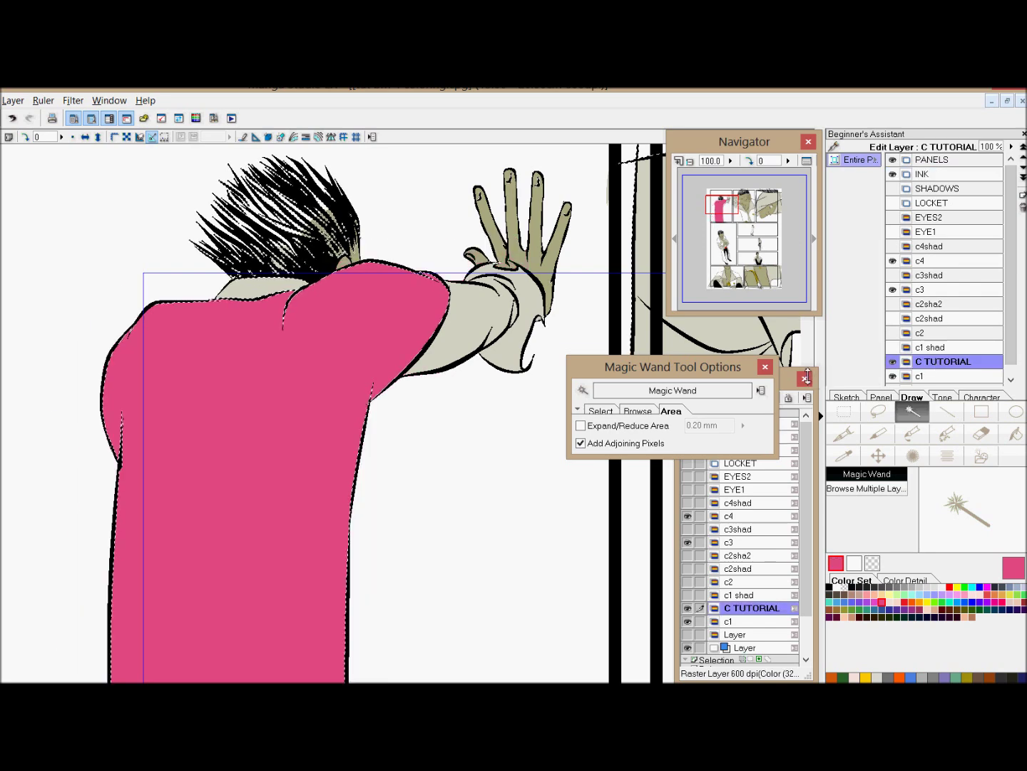
click(690, 162)
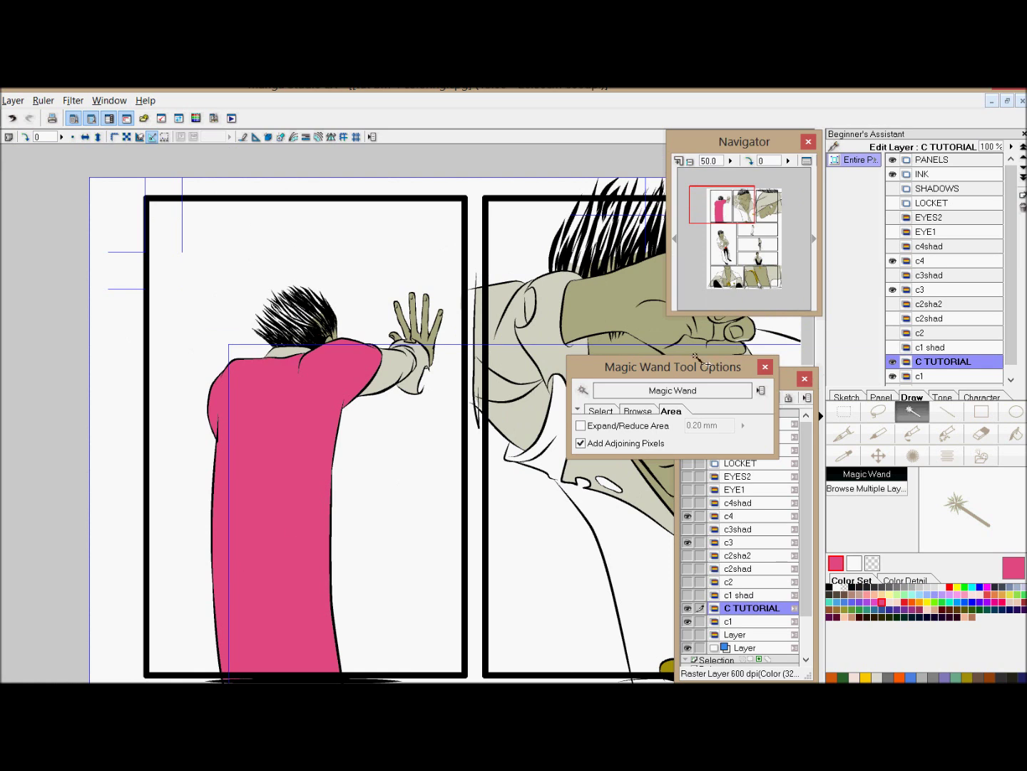
Step: Undo the removal of the excess pink and return to the INK layer with nothing selected
key(ctrl+z)
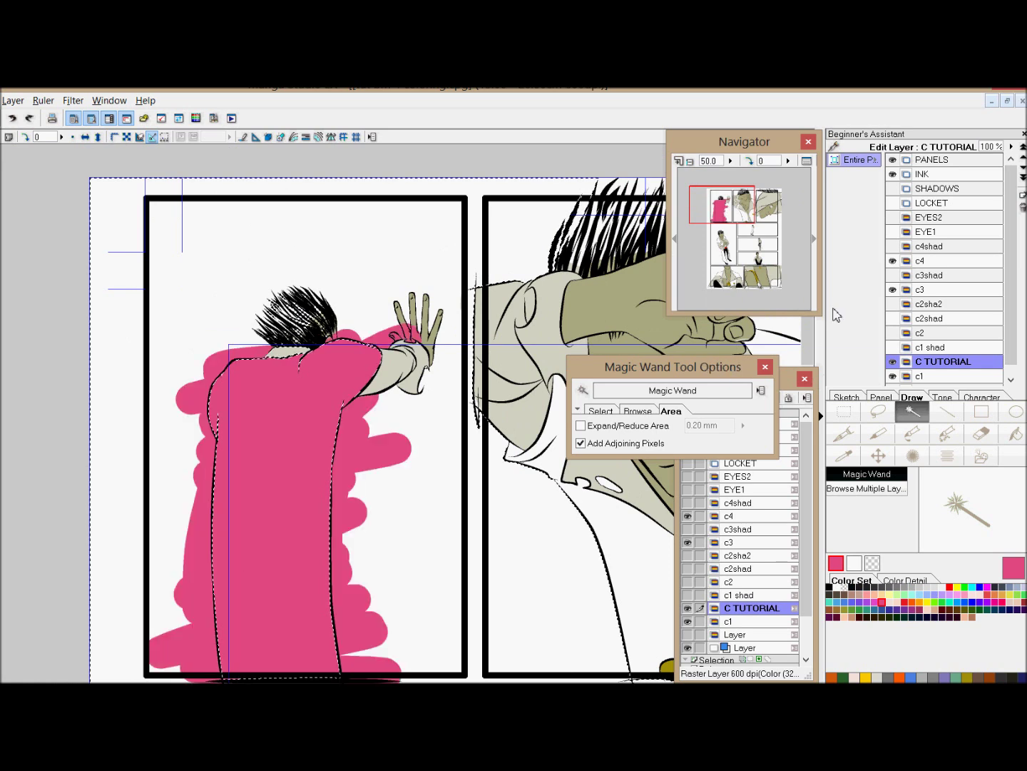
key(ctrl+d)
click(931, 176)
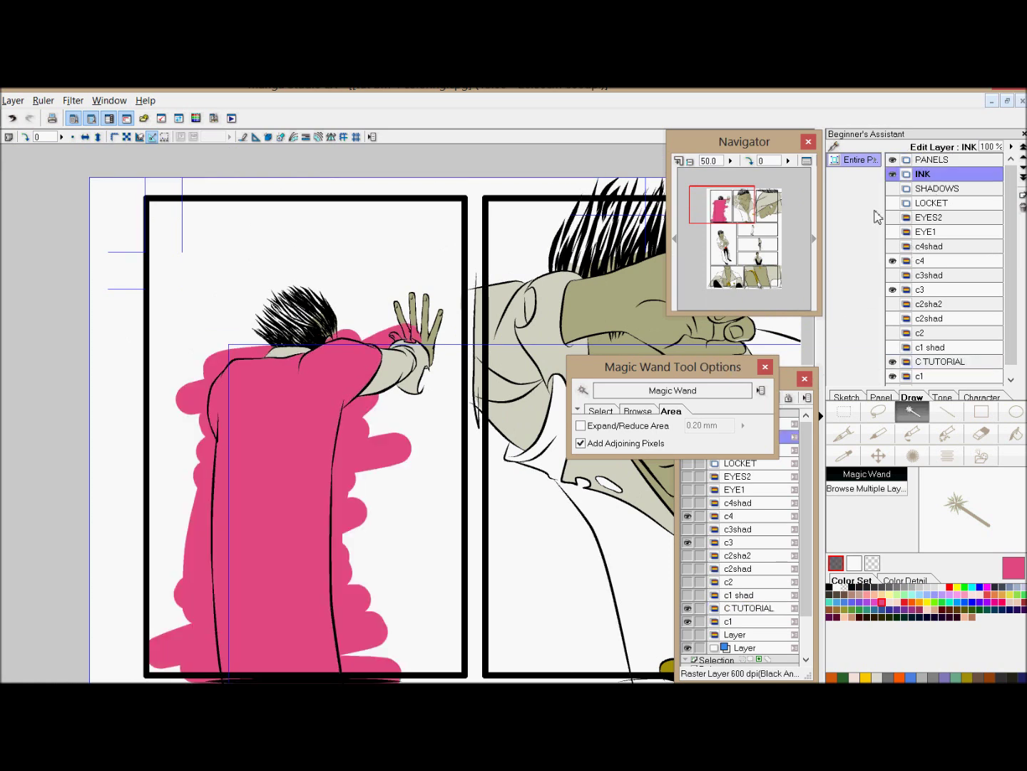
Step: Select the area outside the first panel's coat with the Magic Wand on INK, delete the excess pink on C TUTORIAL, and deselect
click(311, 386)
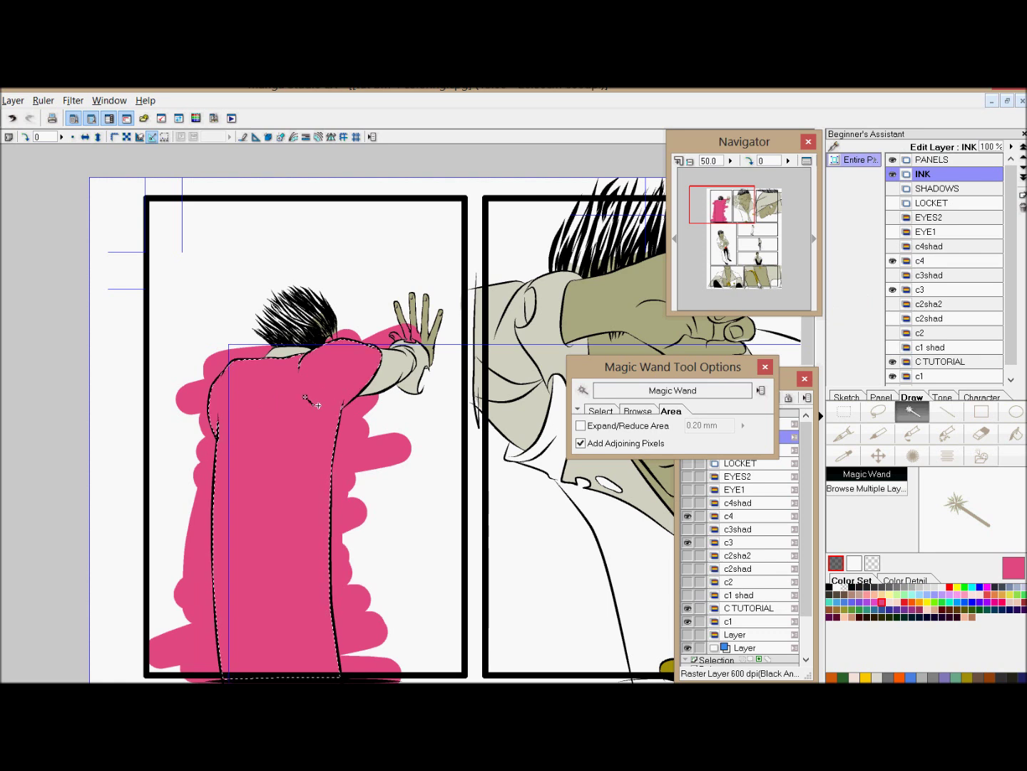
click(342, 398)
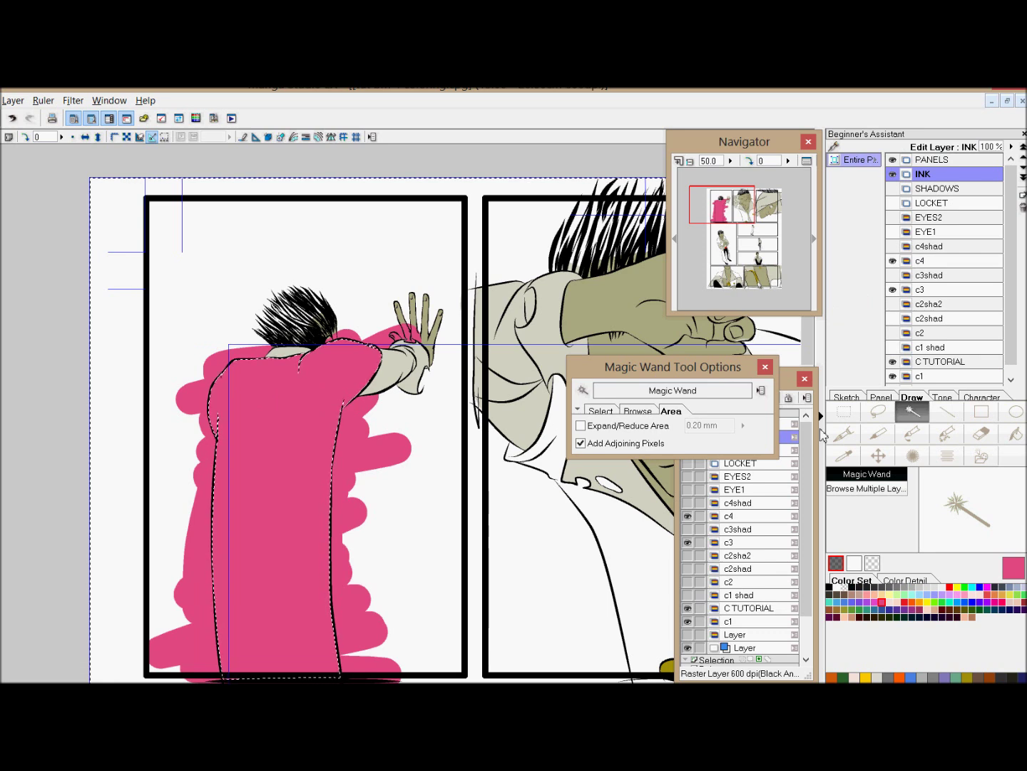
click(922, 363)
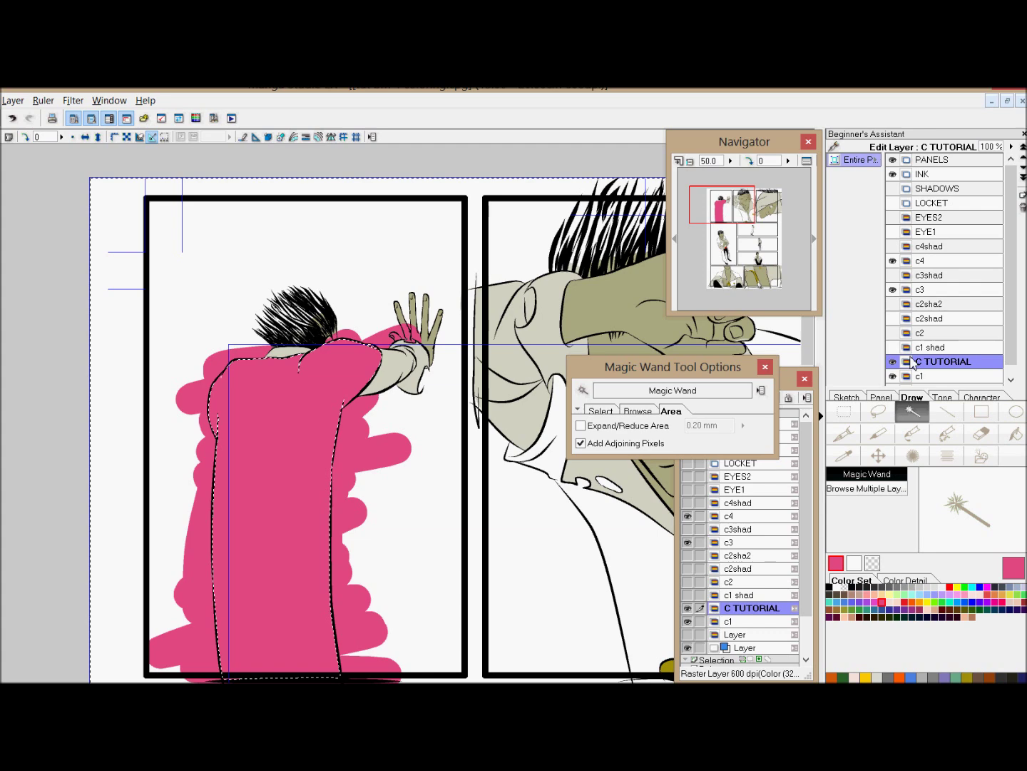
key(Delete)
key(ctrl+d)
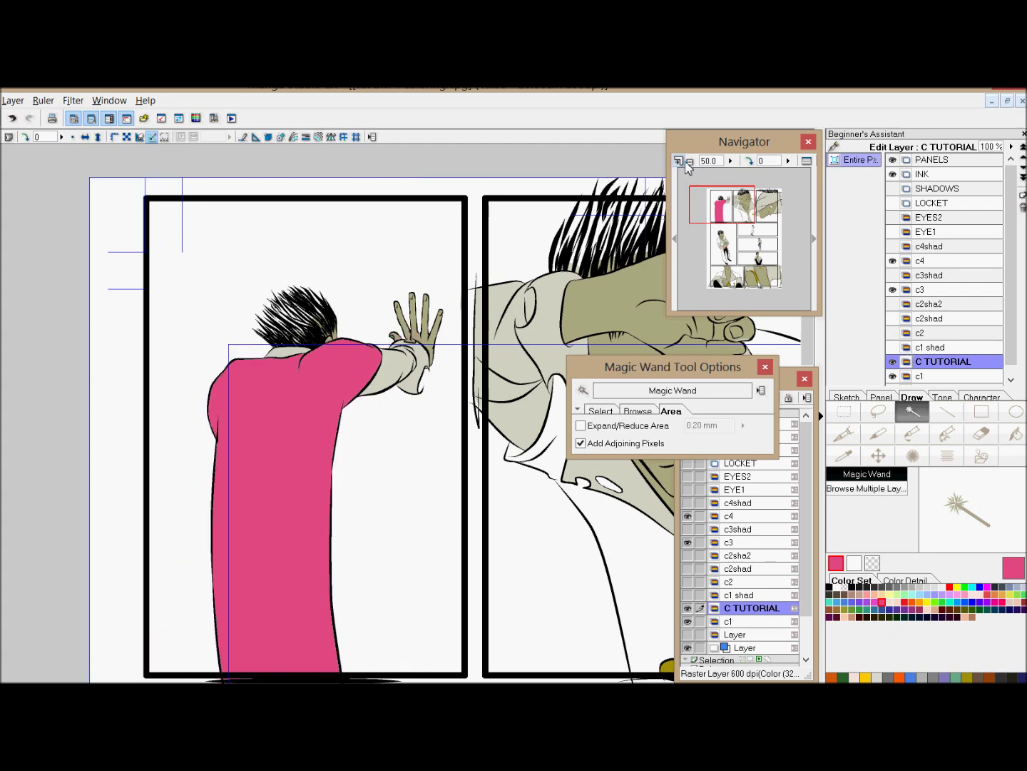
Step: Examine the trimmed pink colour along the coat's ink outlines in the first panel, from the shoulder to the hem
click(691, 163)
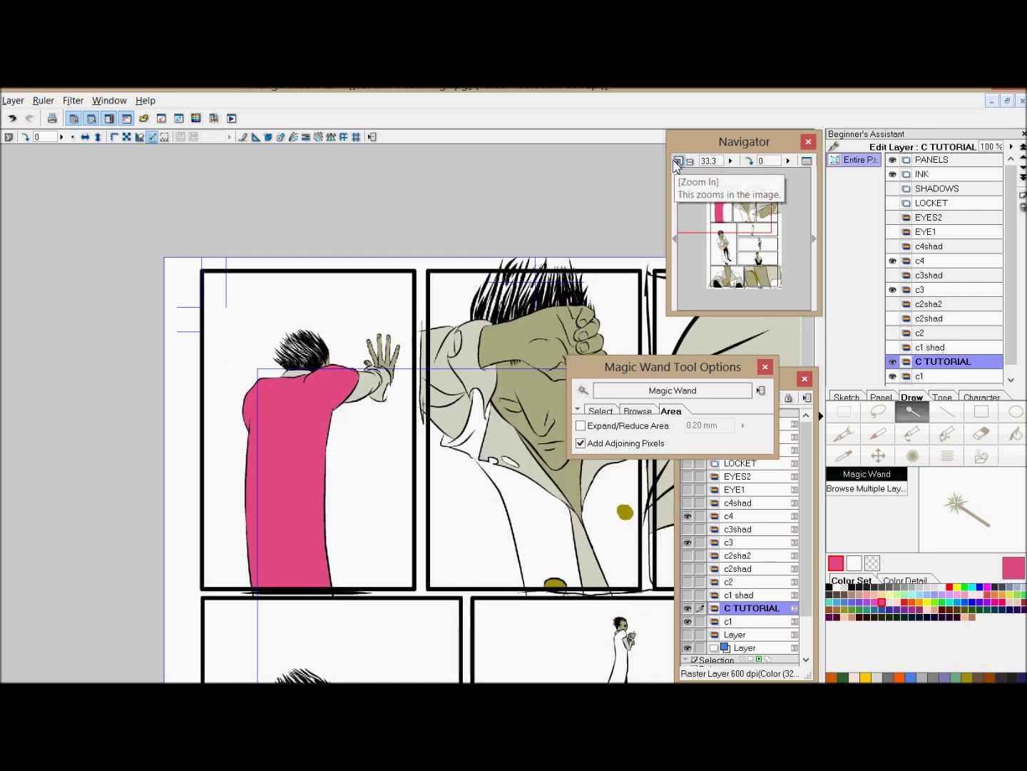
click(679, 162)
click(678, 164)
click(678, 162)
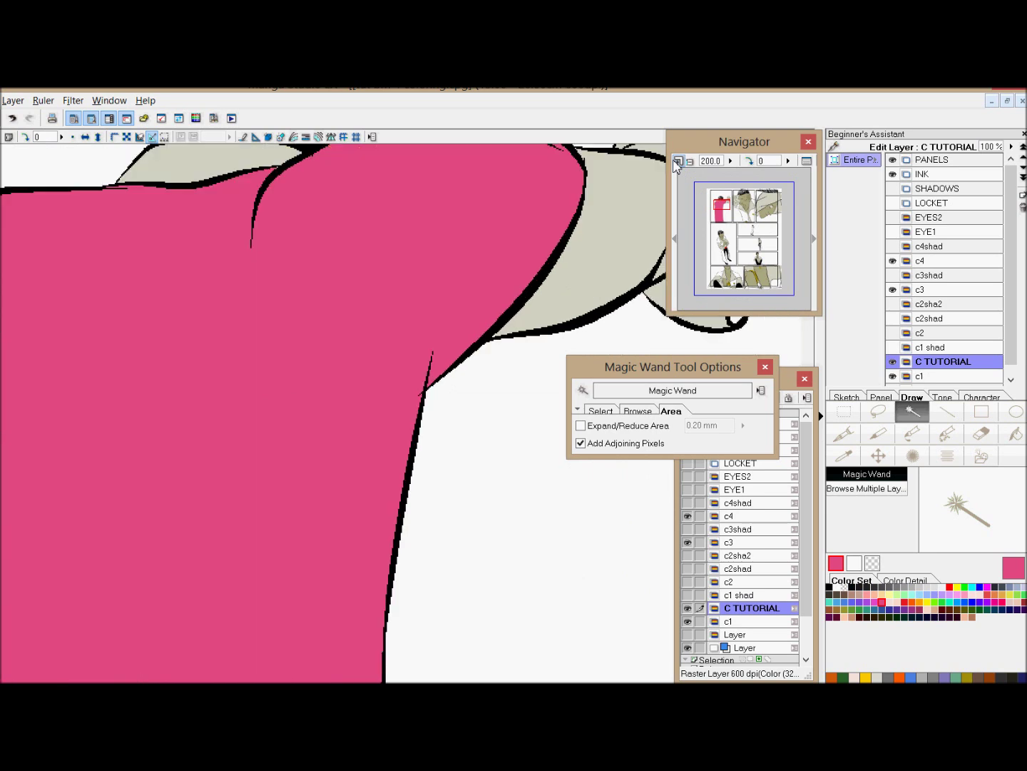
click(678, 163)
key(ctrl+alt+0)
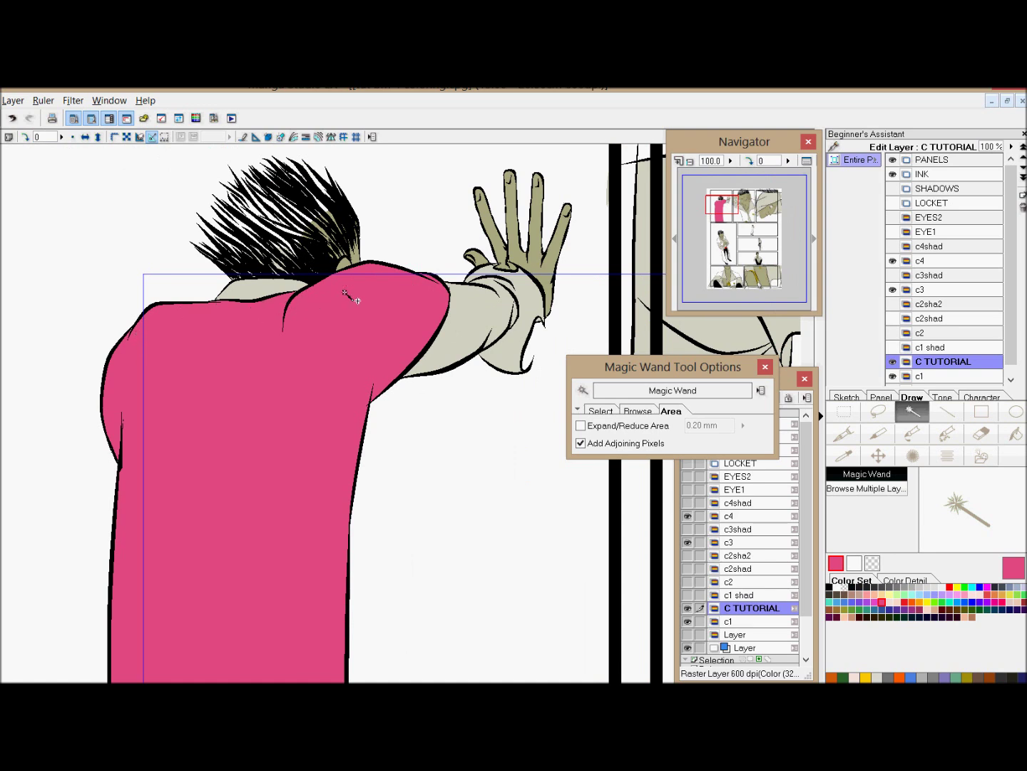
click(691, 161)
drag(742, 218, 740, 232)
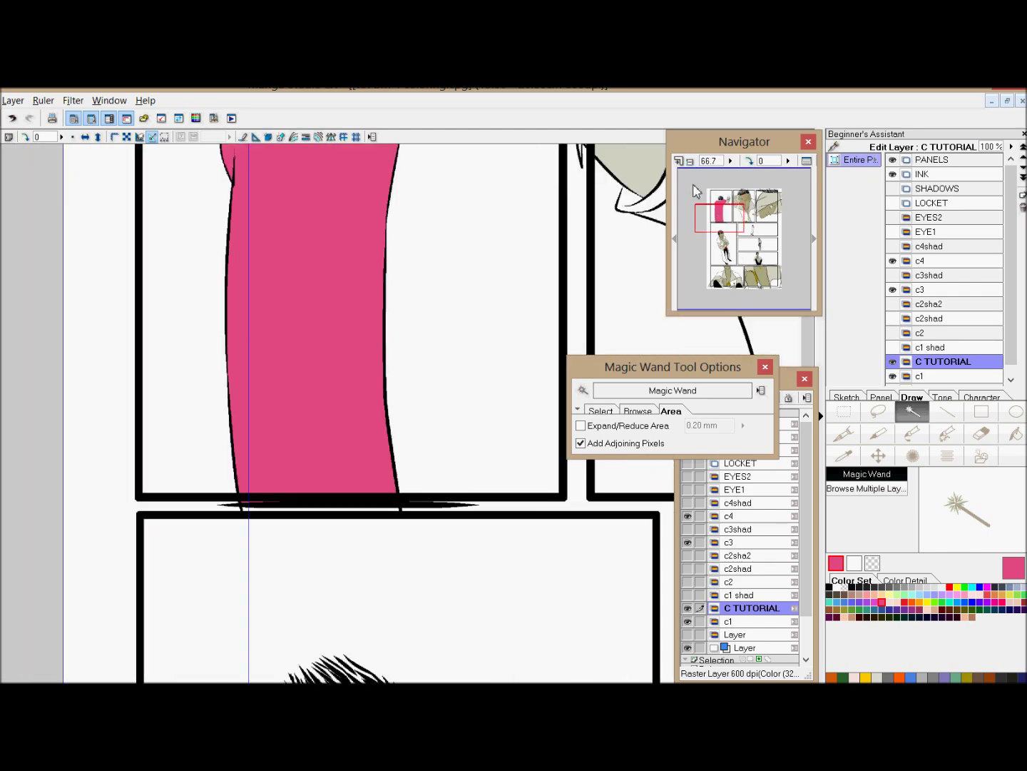
click(691, 161)
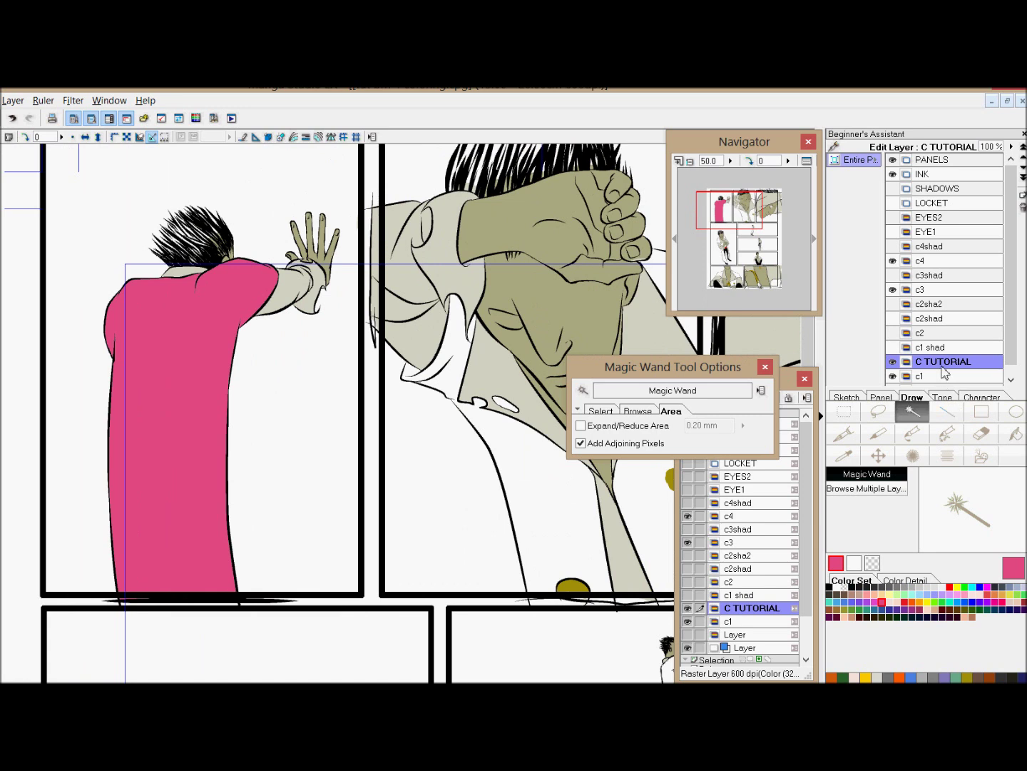
Step: Delete the C TUTORIAL layer and show the c2 layer across the whole page
click(1022, 207)
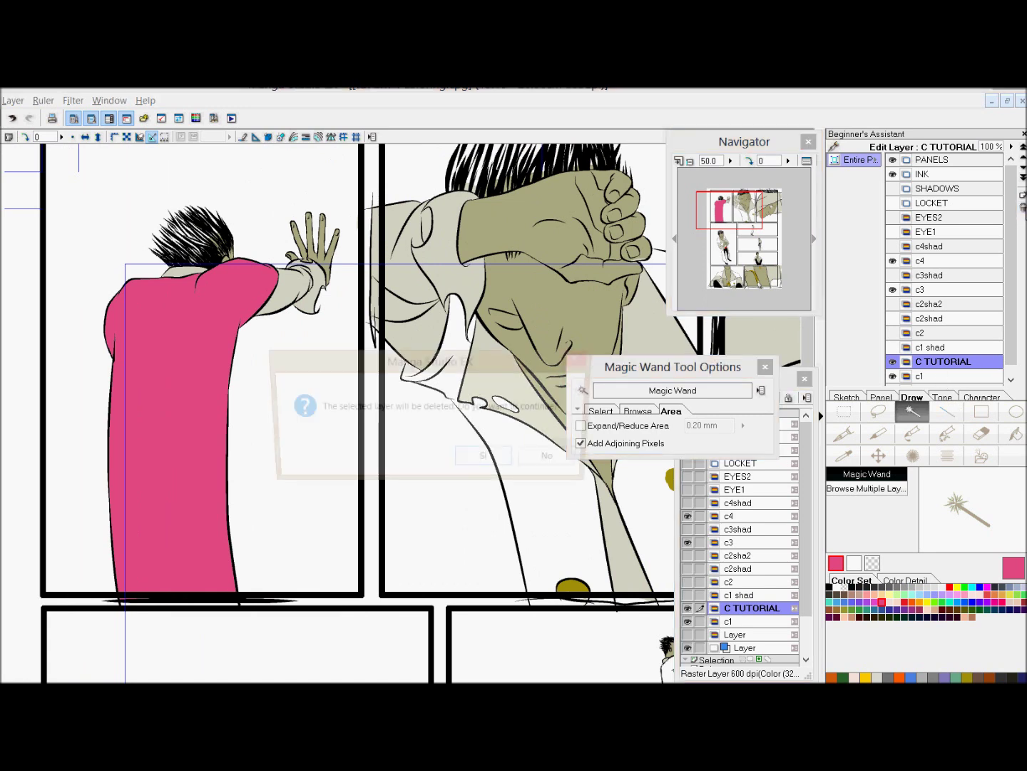
click(488, 461)
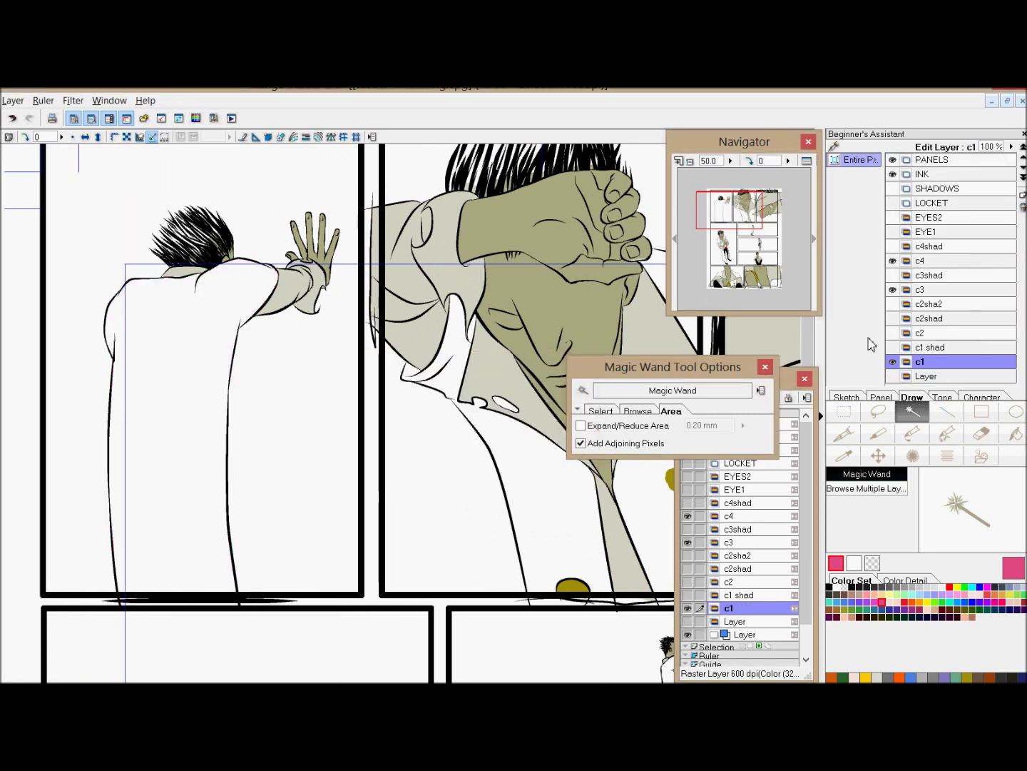
click(892, 332)
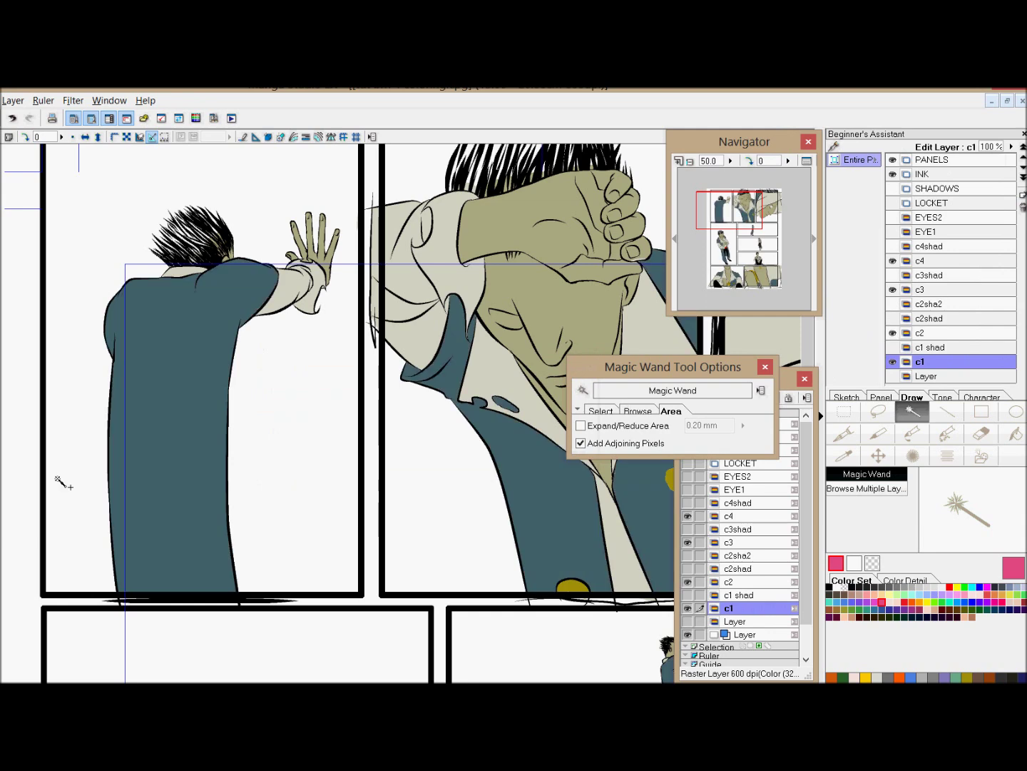
click(690, 162)
click(691, 163)
click(757, 254)
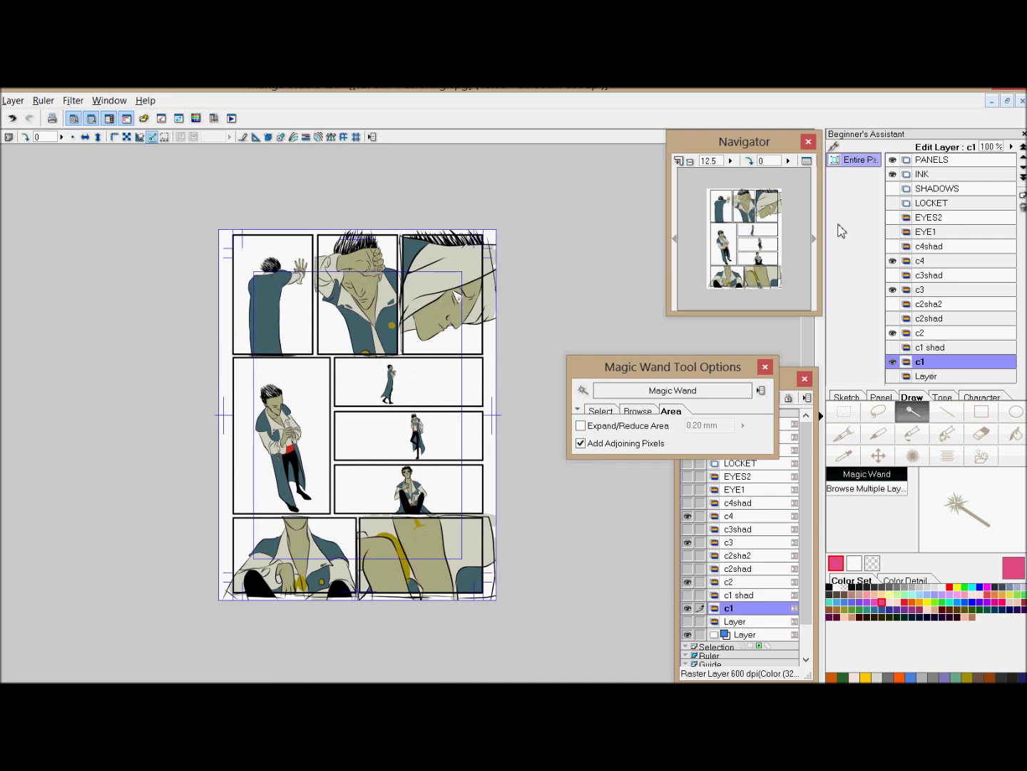
Step: Duplicate the INK layer and rename the copy INK DOUBLE
click(924, 175)
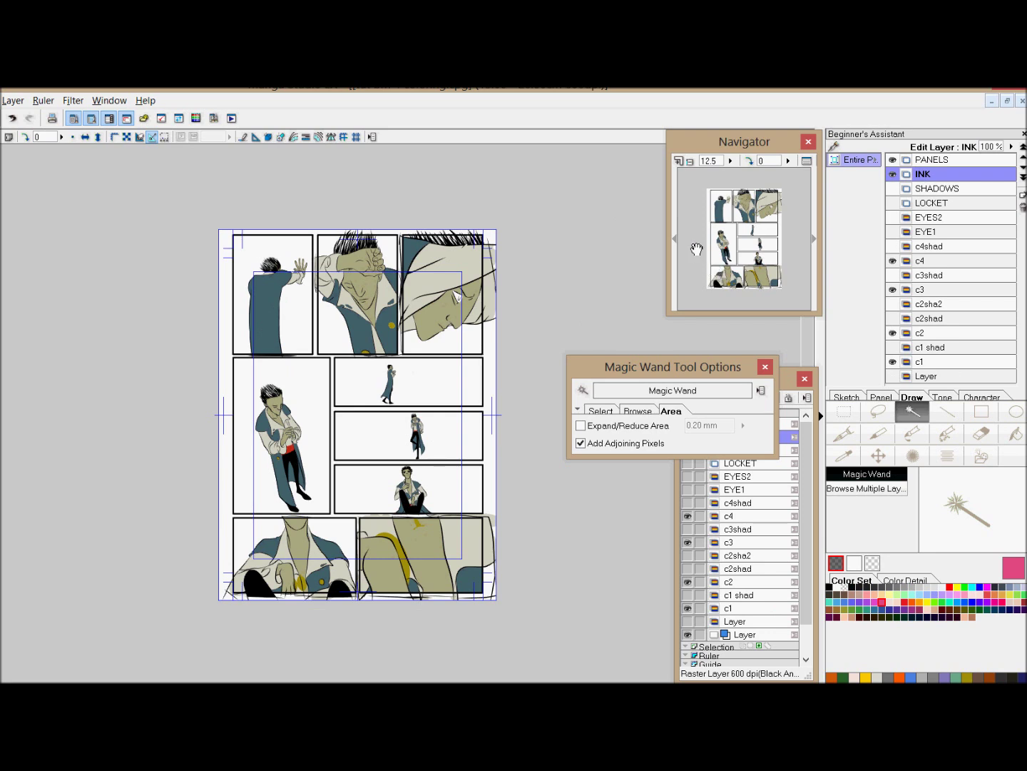
click(678, 161)
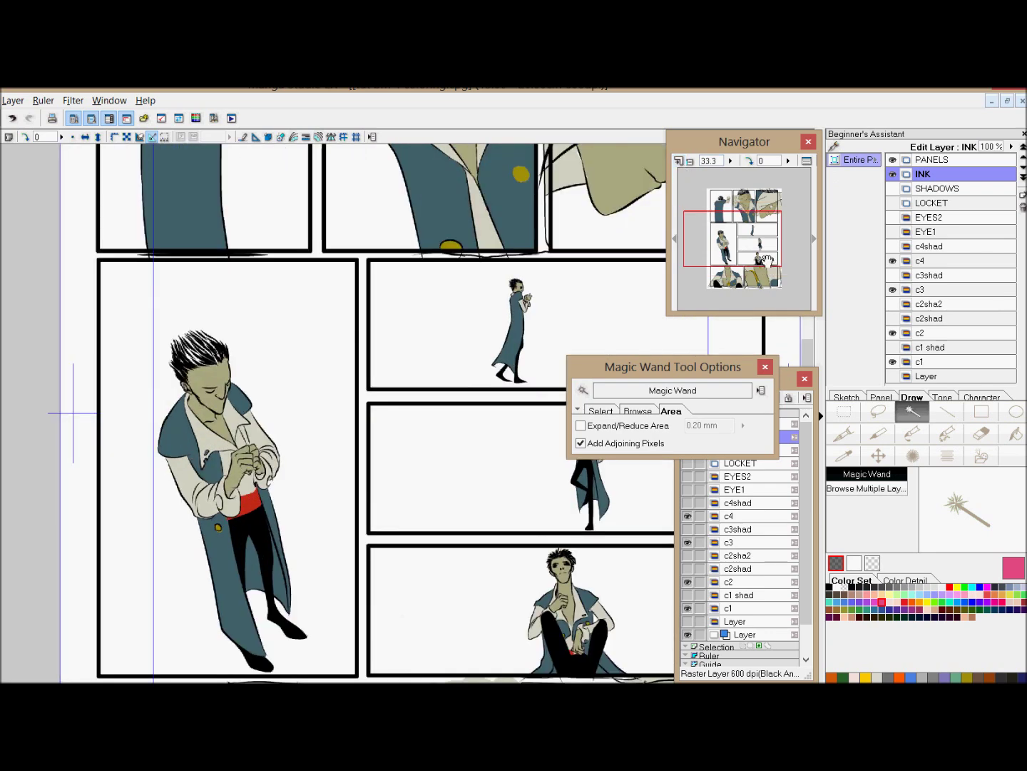
drag(770, 273, 769, 248)
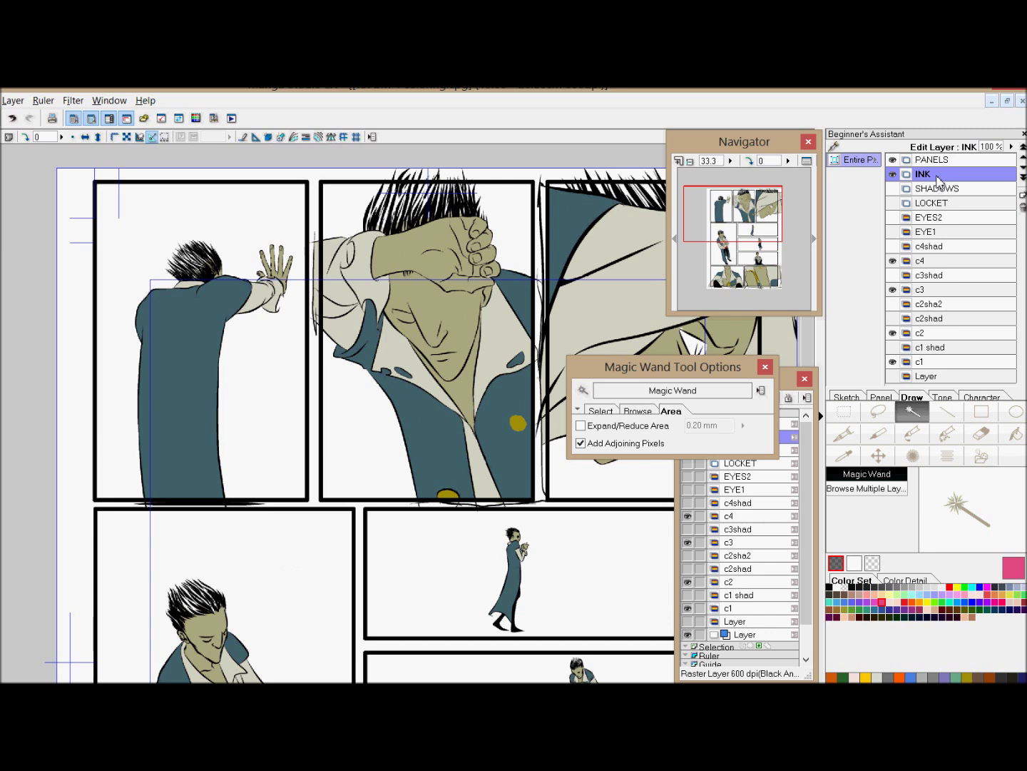
click(13, 101)
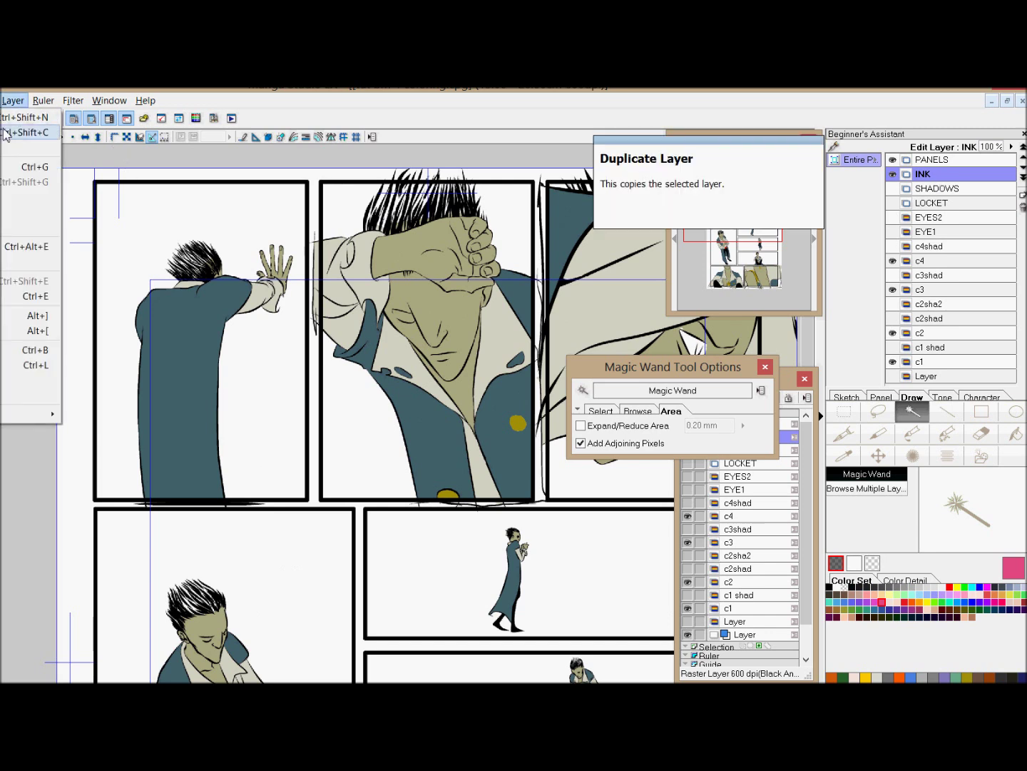
click(29, 132)
double_click(953, 175)
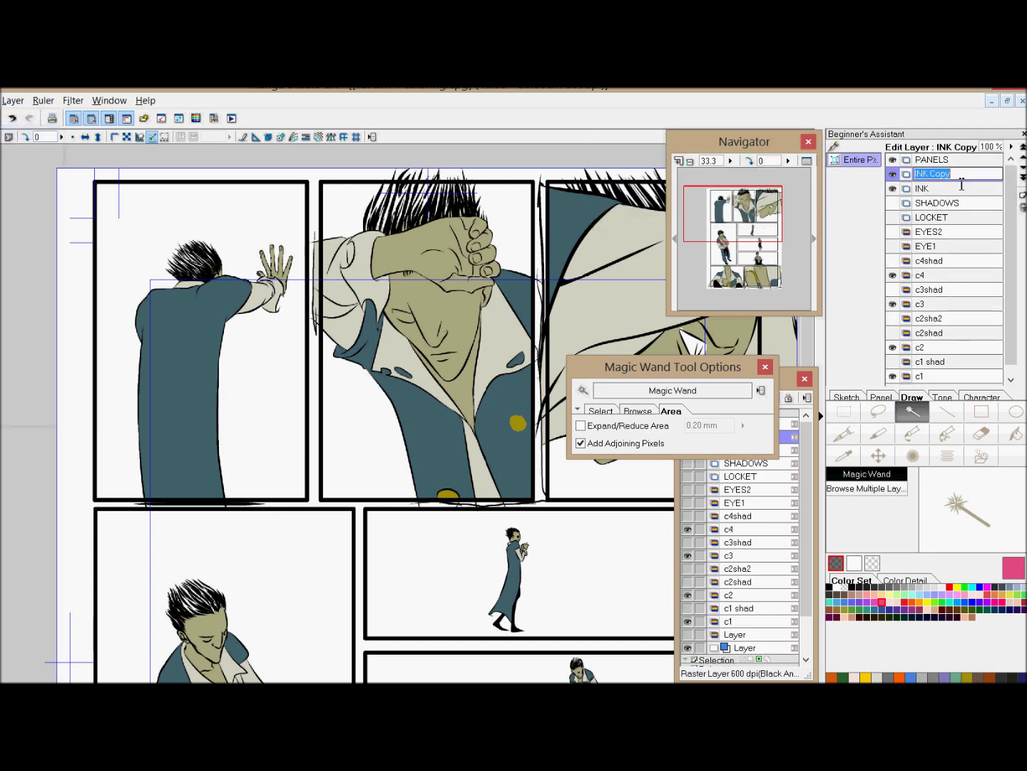
key(BackSpace)
key(Return)
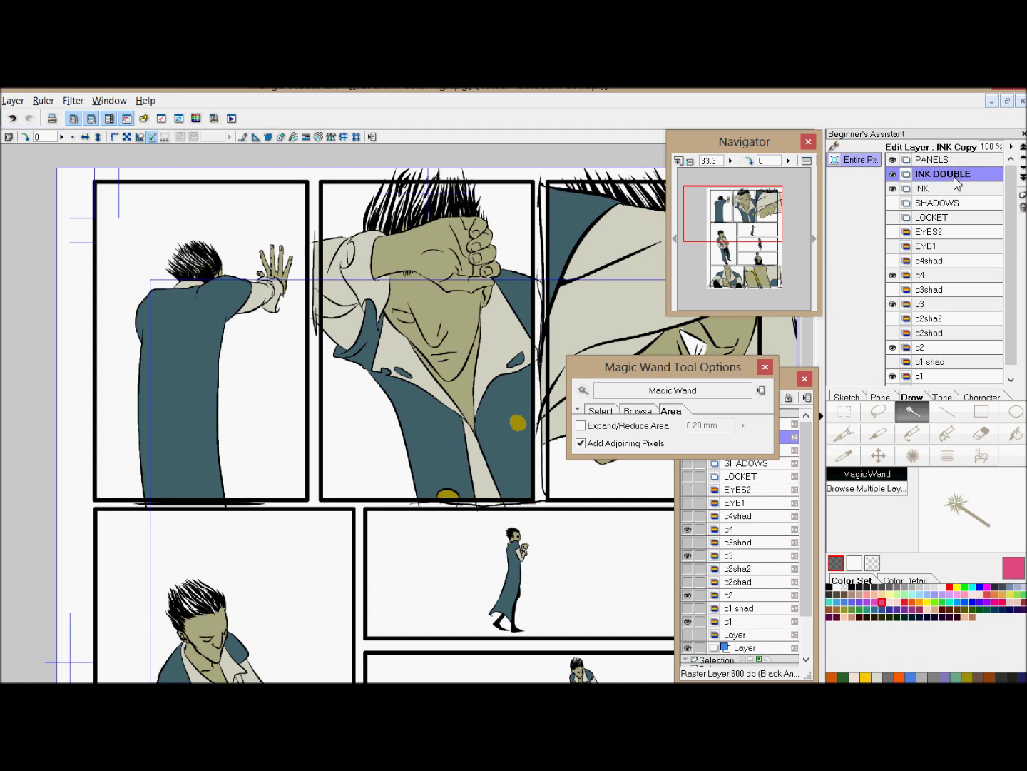
Step: Choose the Brush pen, then delete the INK DOUBLE layer and bring the whole page into view
click(842, 433)
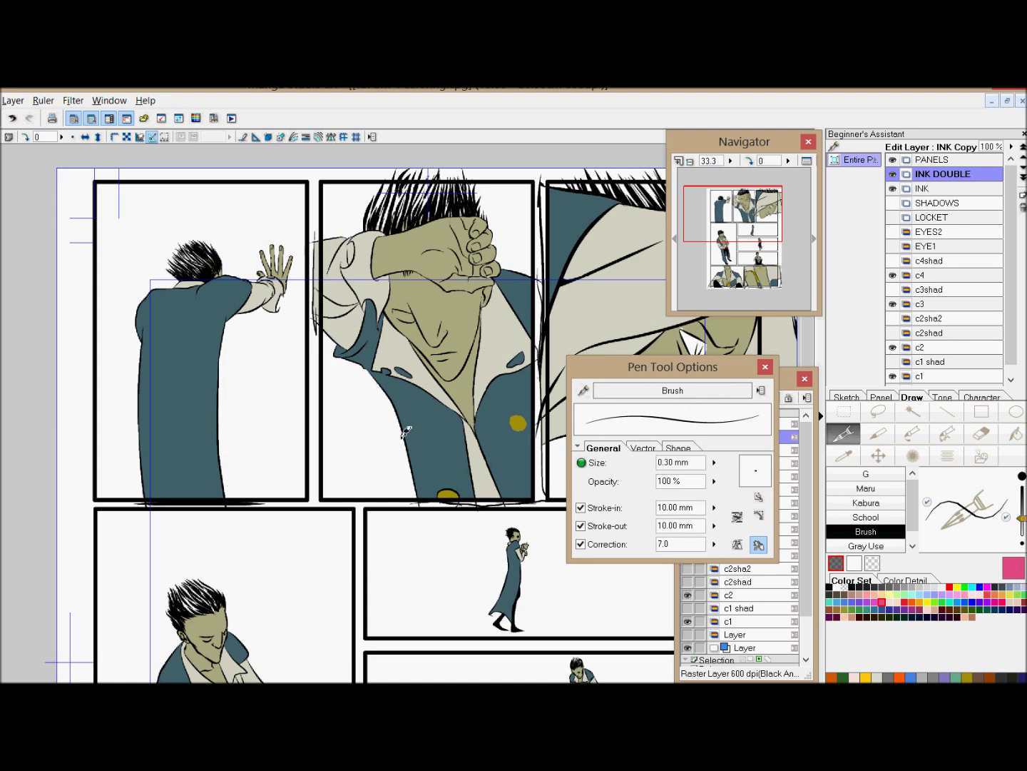
drag(764, 239, 774, 232)
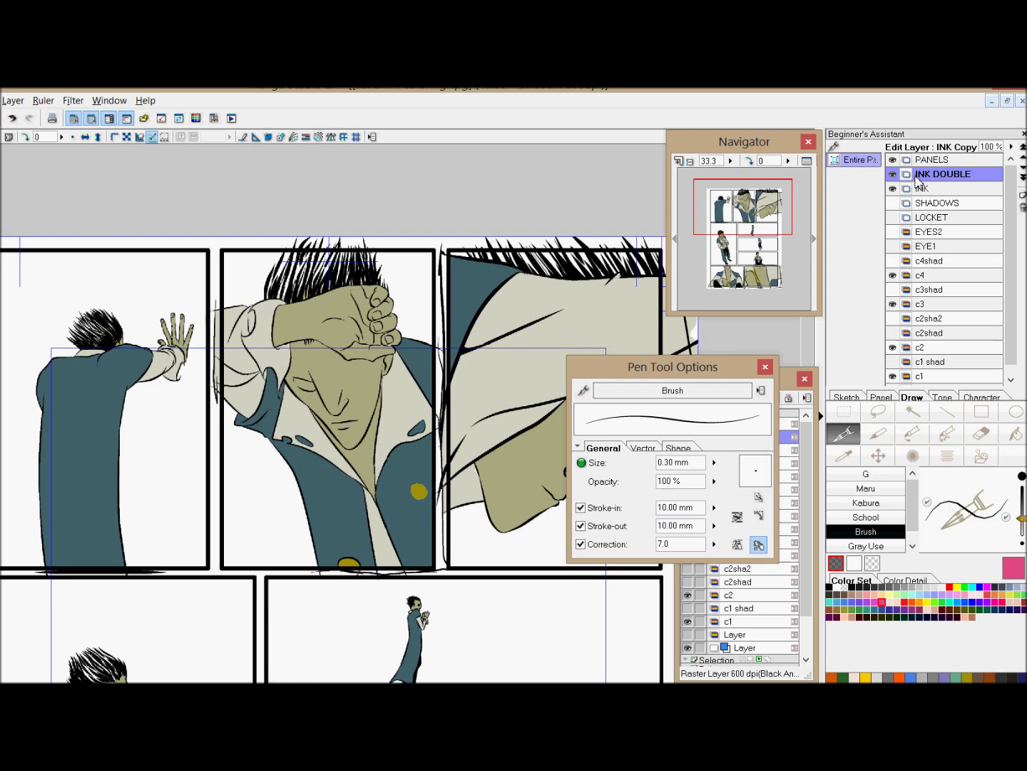
click(1023, 208)
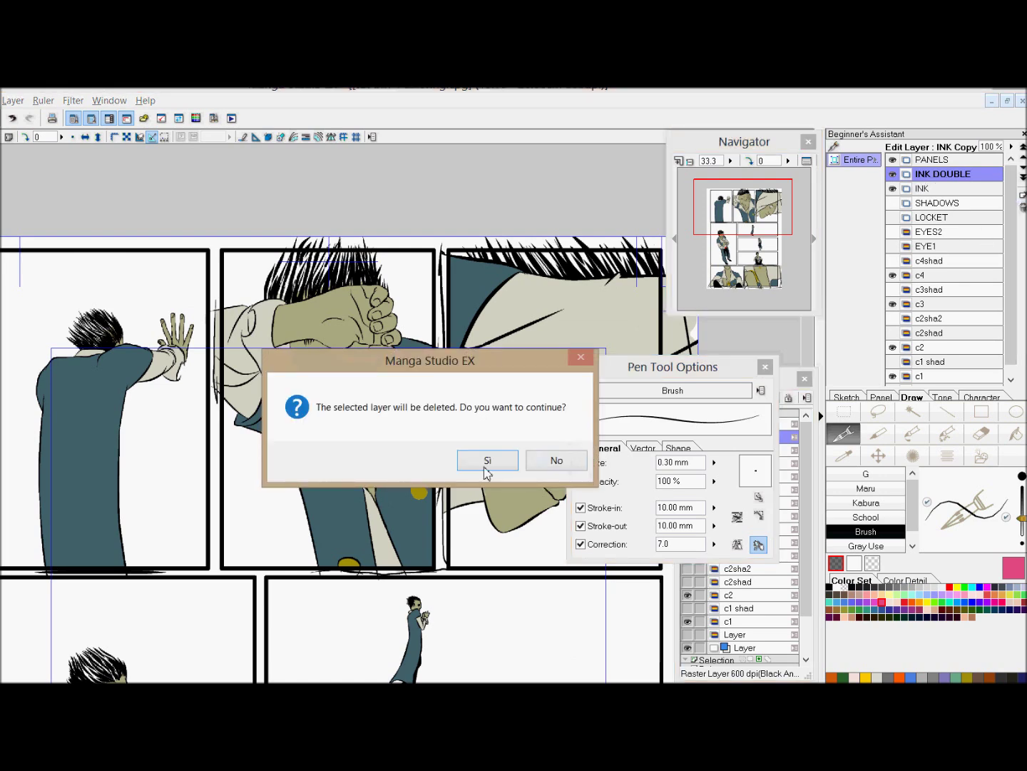
click(485, 463)
click(691, 162)
click(754, 253)
drag(754, 254, 750, 254)
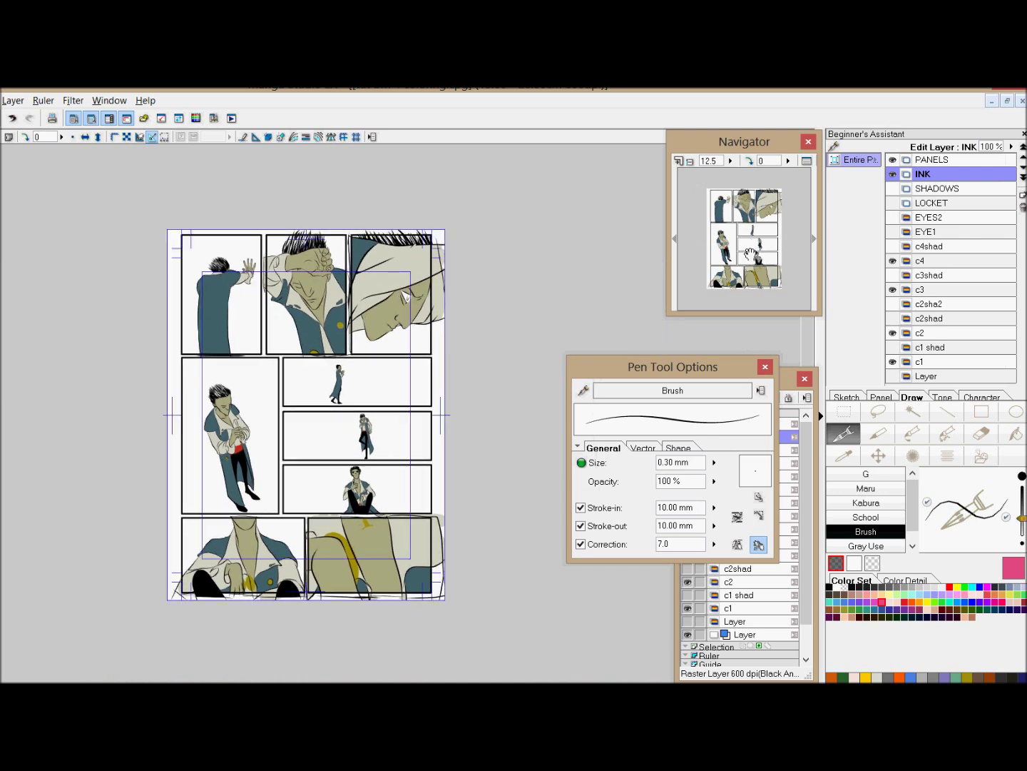
Step: Make c1 the active layer, hide the c2, c3 and c4 layers, and show the c1 shad layer
click(920, 362)
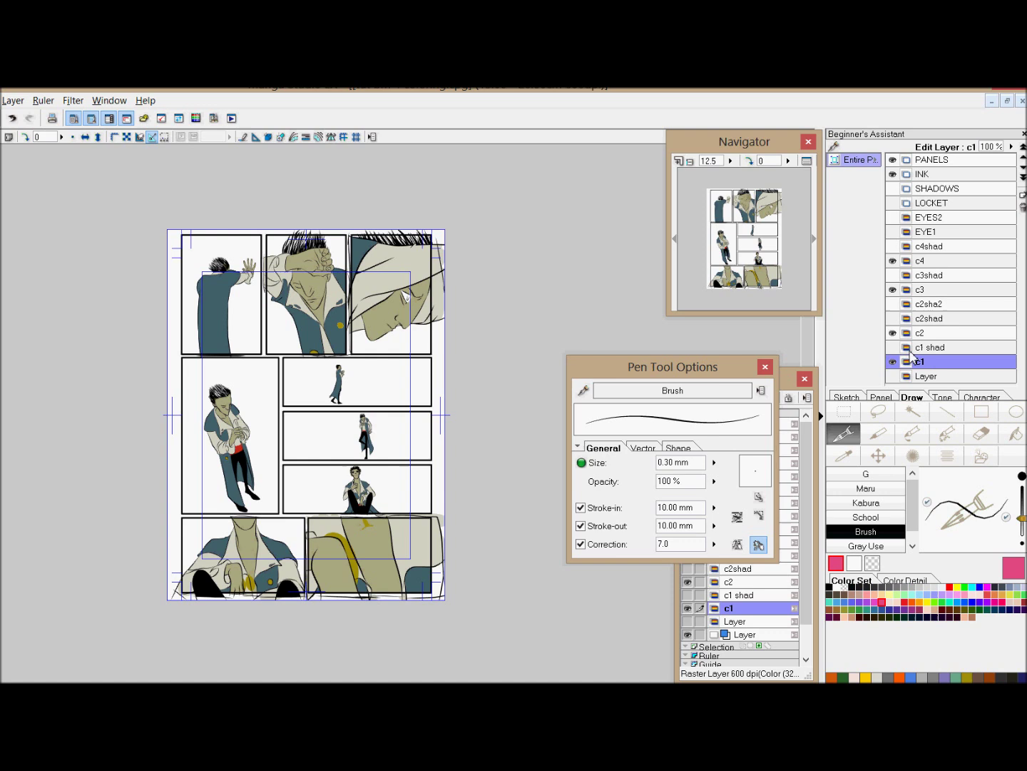
drag(896, 334, 892, 260)
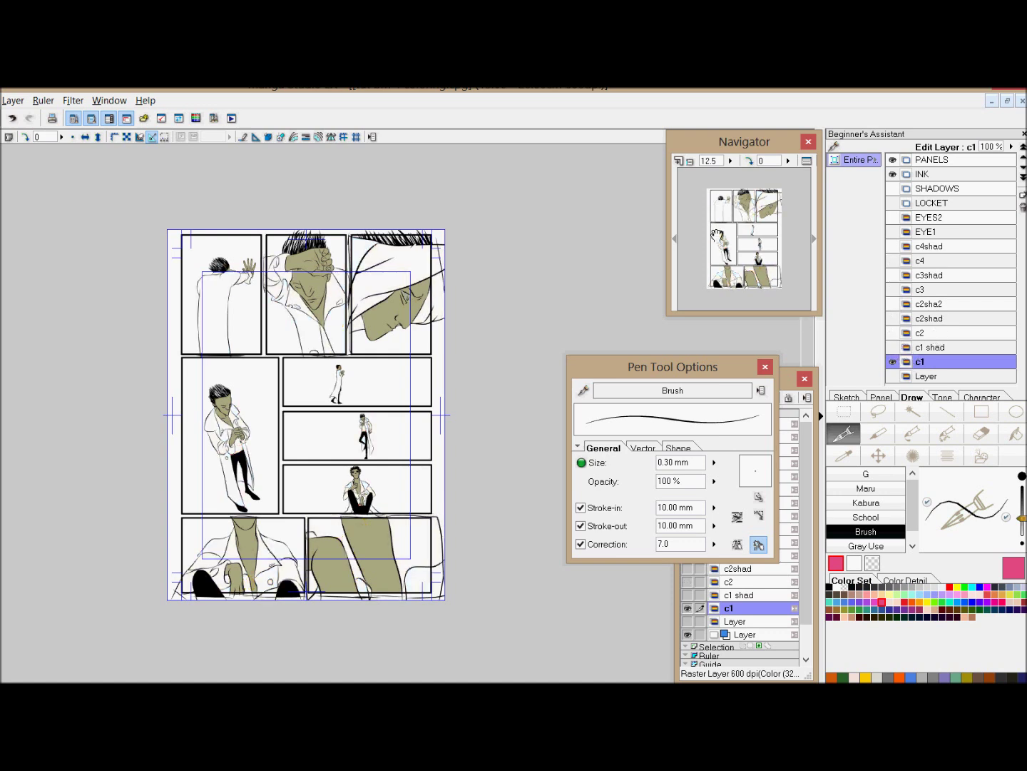
scroll(707, 236, down, 1)
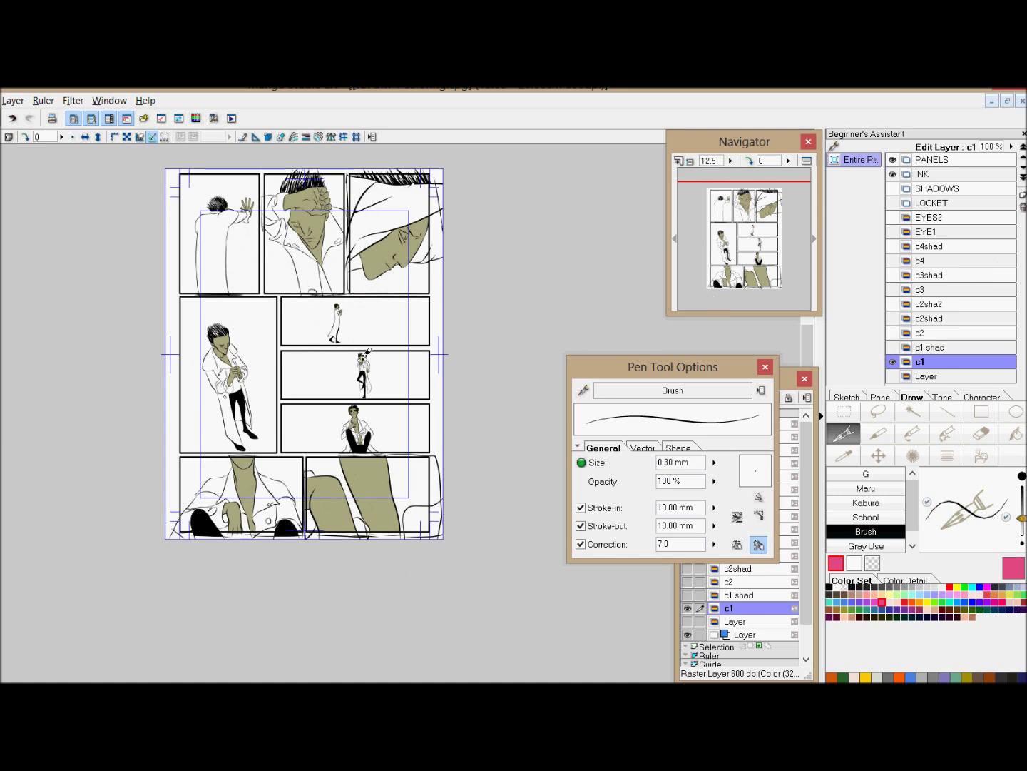
click(892, 347)
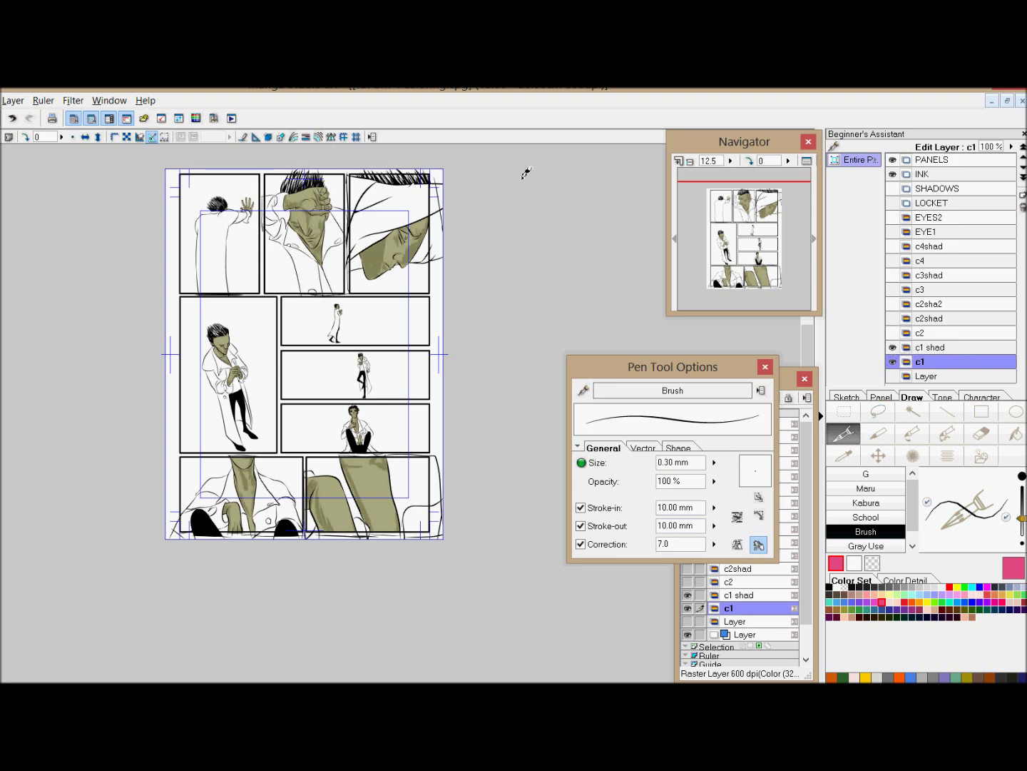
Step: Show the SHADOWS layer and check the skin shading in the upper panels and over the whole page
click(678, 164)
click(677, 163)
drag(767, 261, 756, 212)
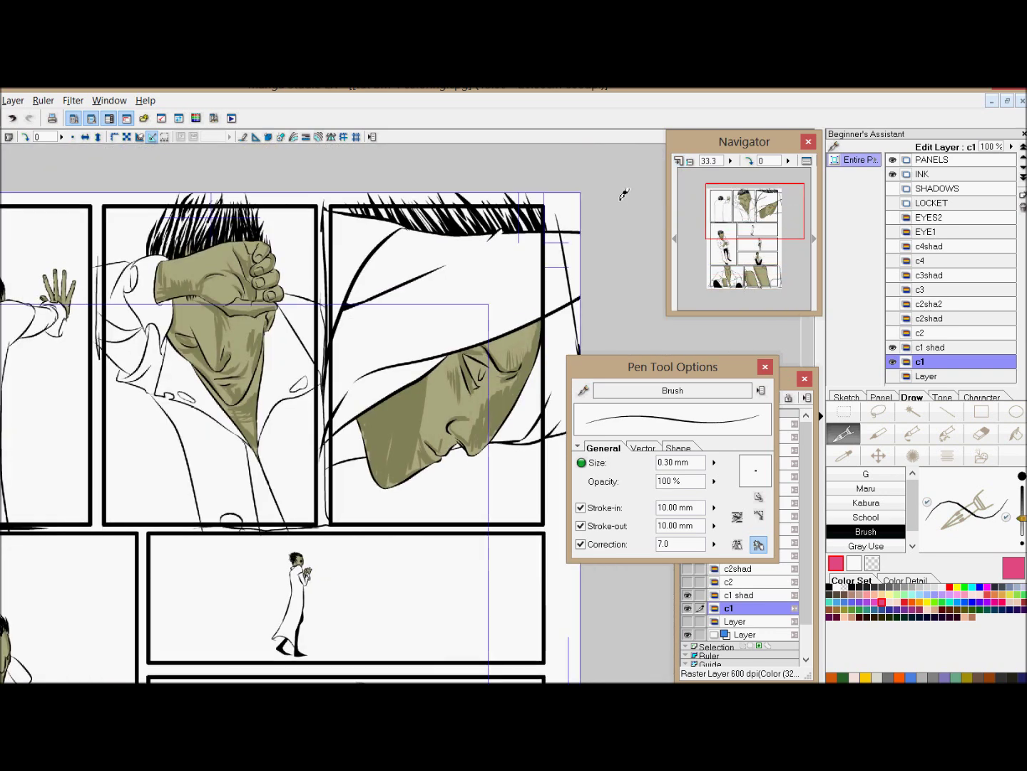
click(893, 189)
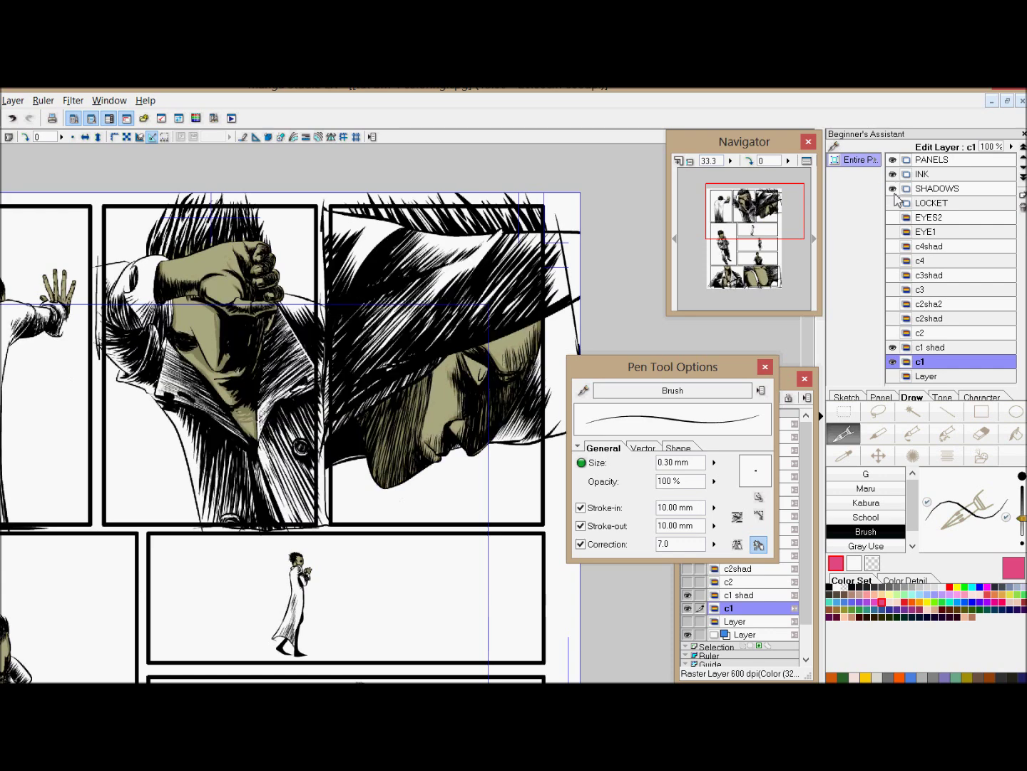
click(681, 163)
click(681, 164)
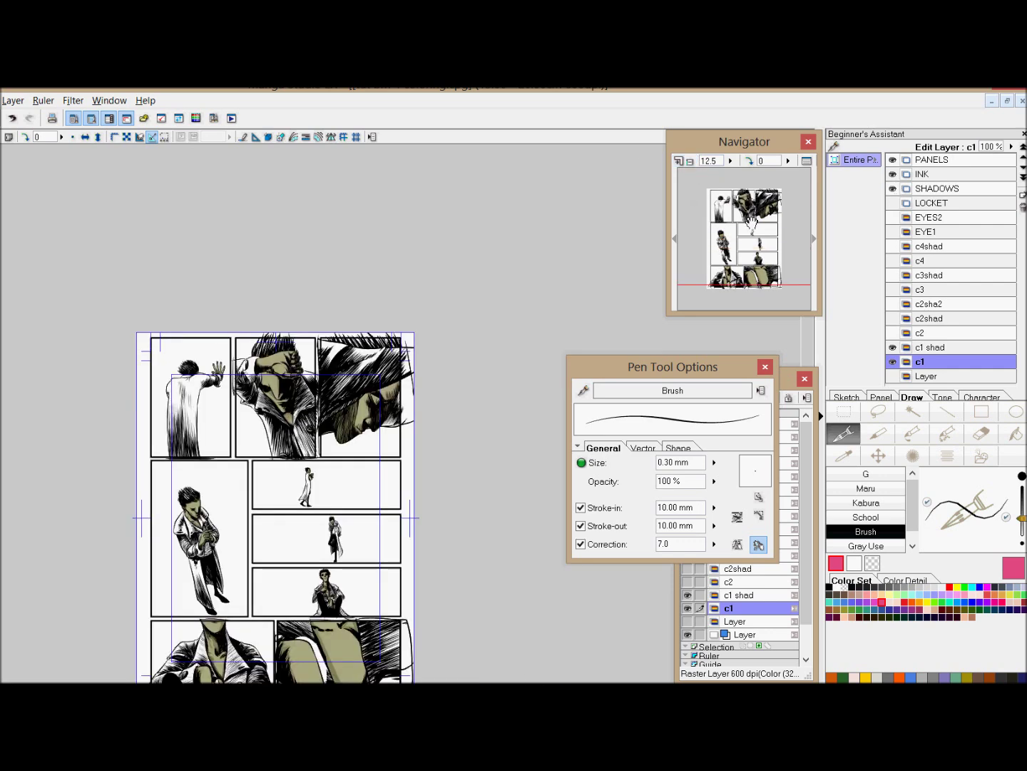
click(681, 164)
click(748, 244)
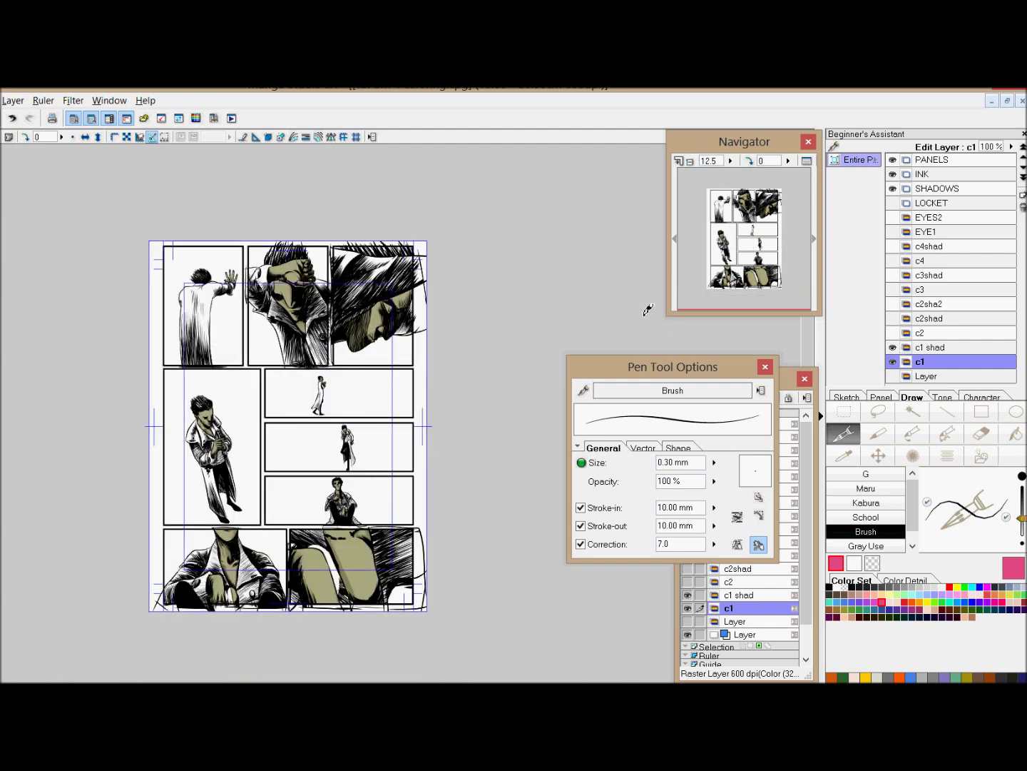
Step: Sample the skin colour from the c1 layer in the second panel and darken it to a brightness of 50%
click(932, 349)
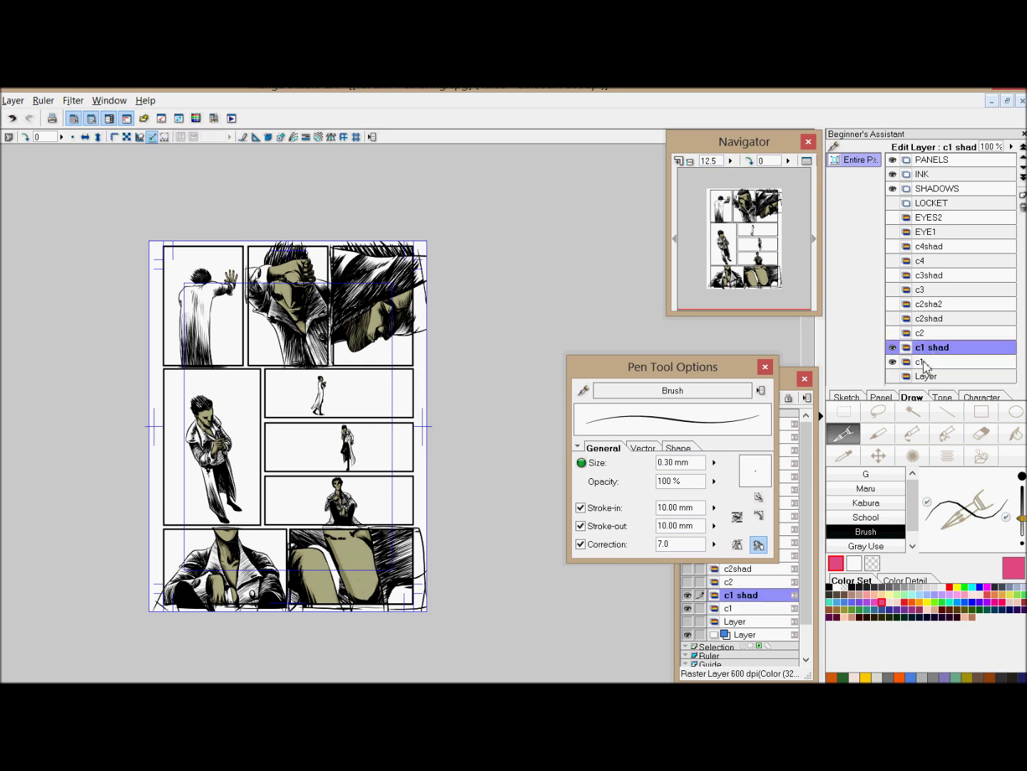
click(922, 361)
click(844, 457)
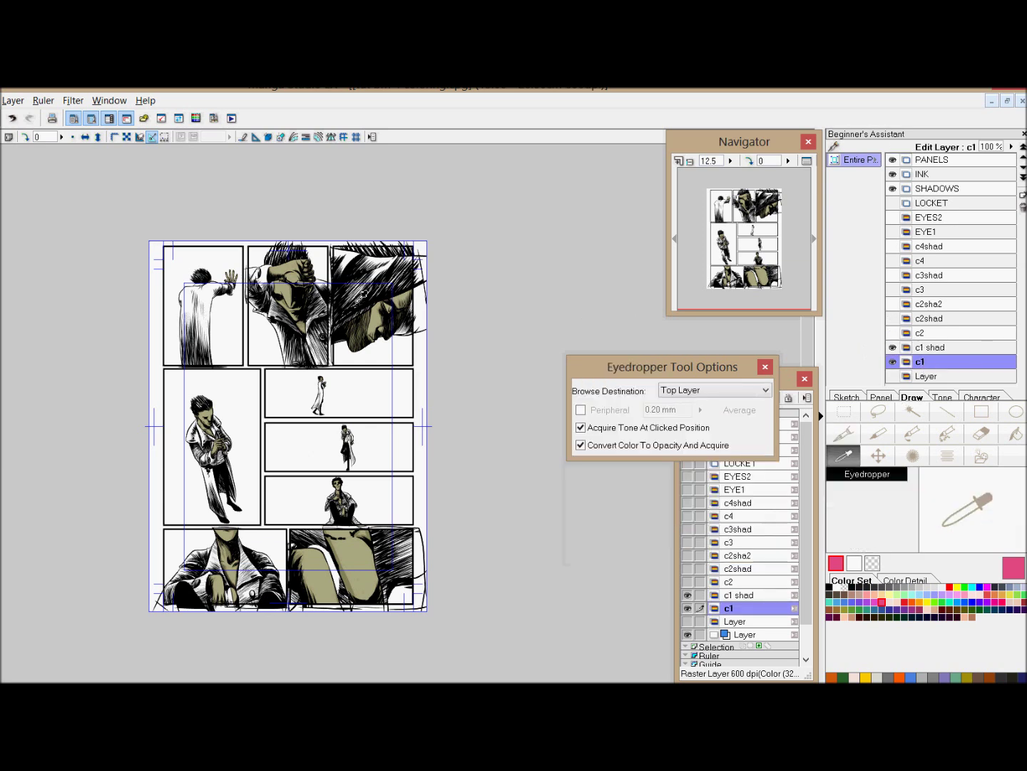
click(289, 292)
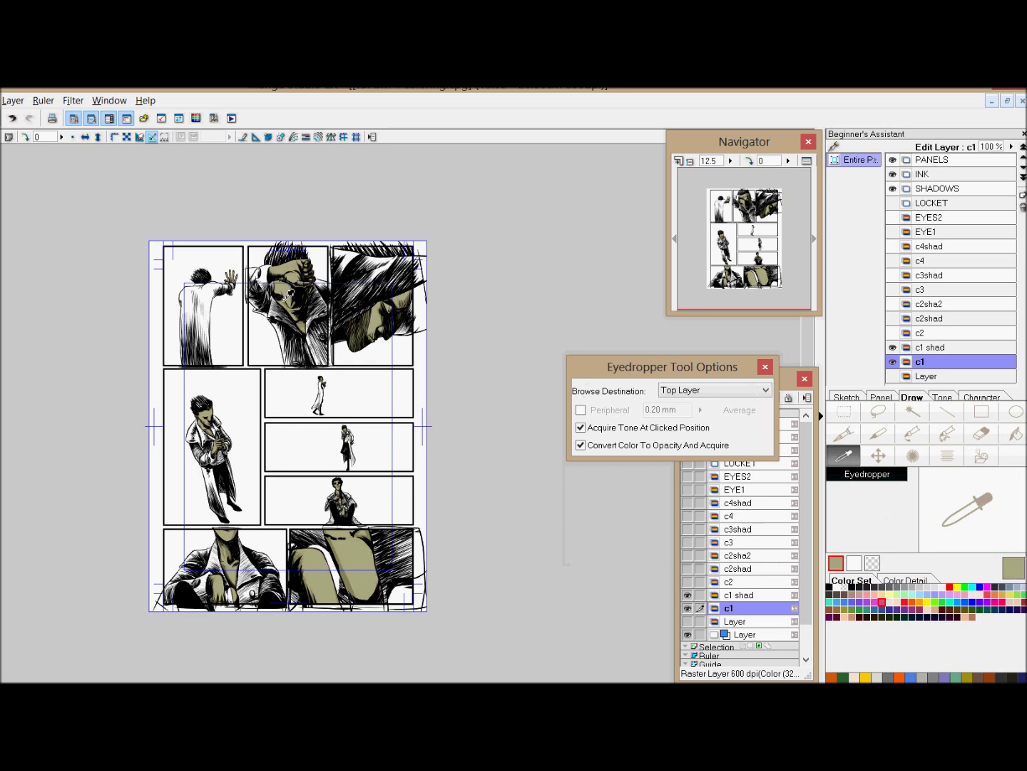
click(911, 582)
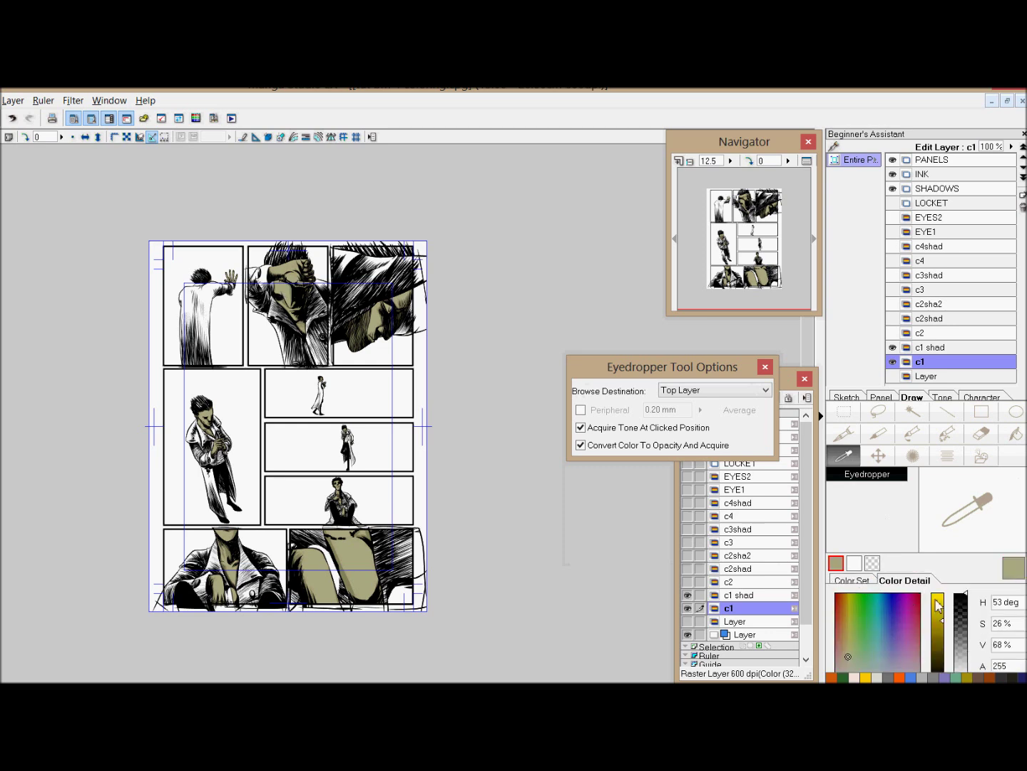
click(941, 638)
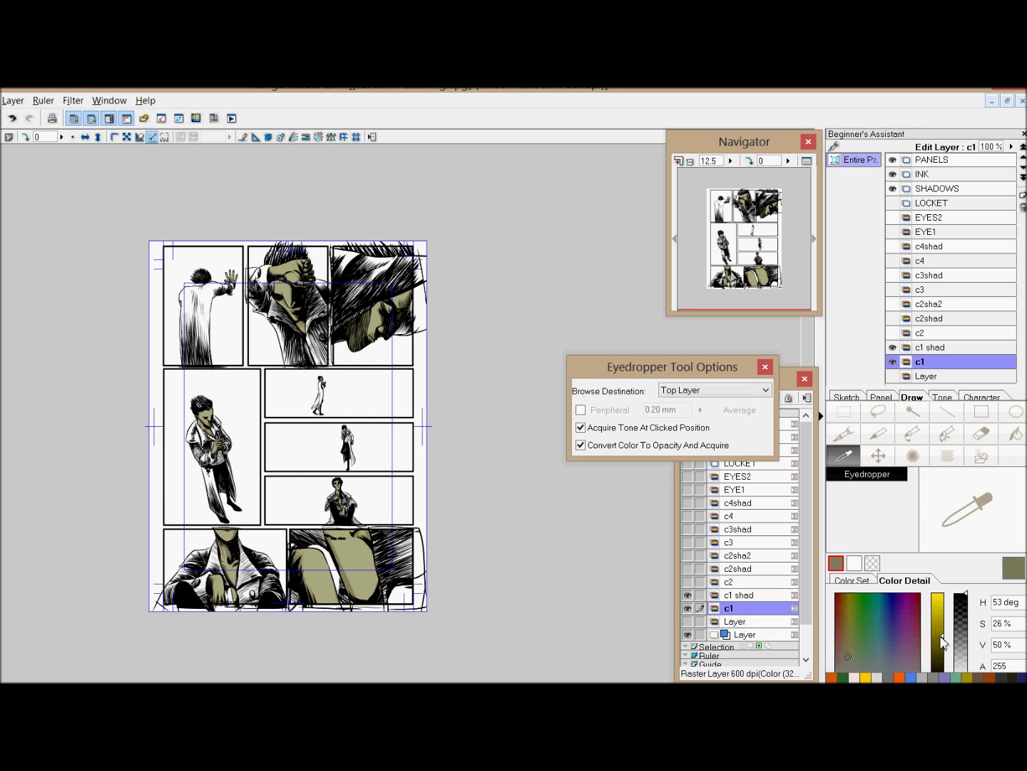
Step: Try a darker Brush stroke on the c1 shad layer over the hand in the last panel, then undo it
click(934, 348)
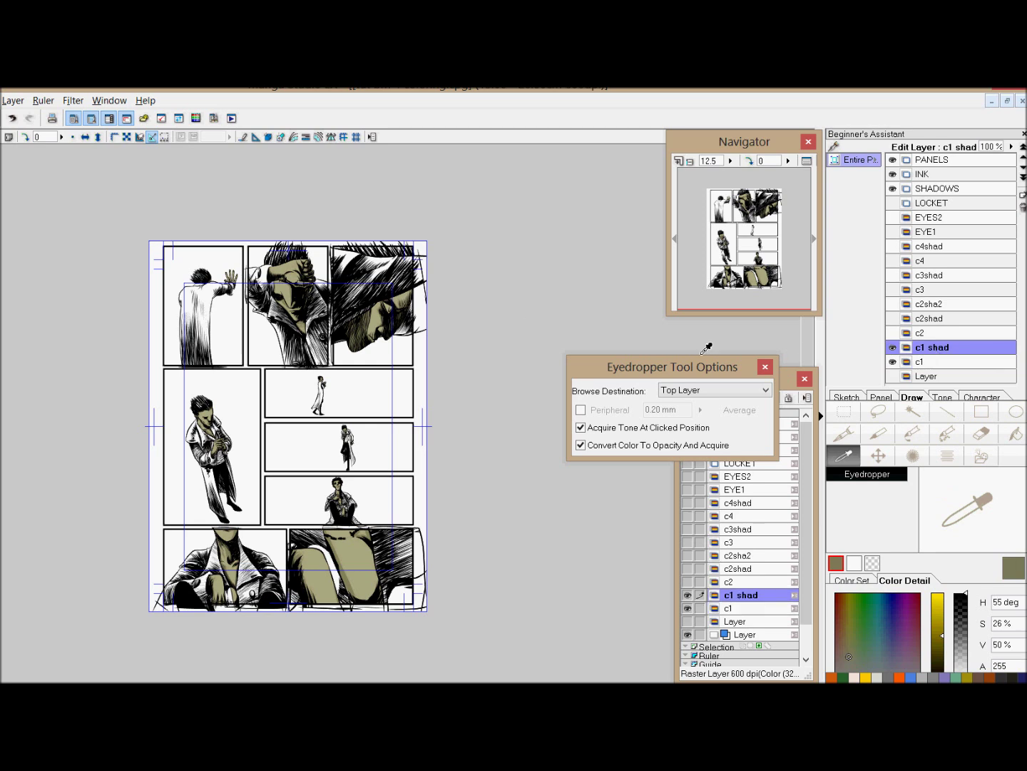
click(844, 434)
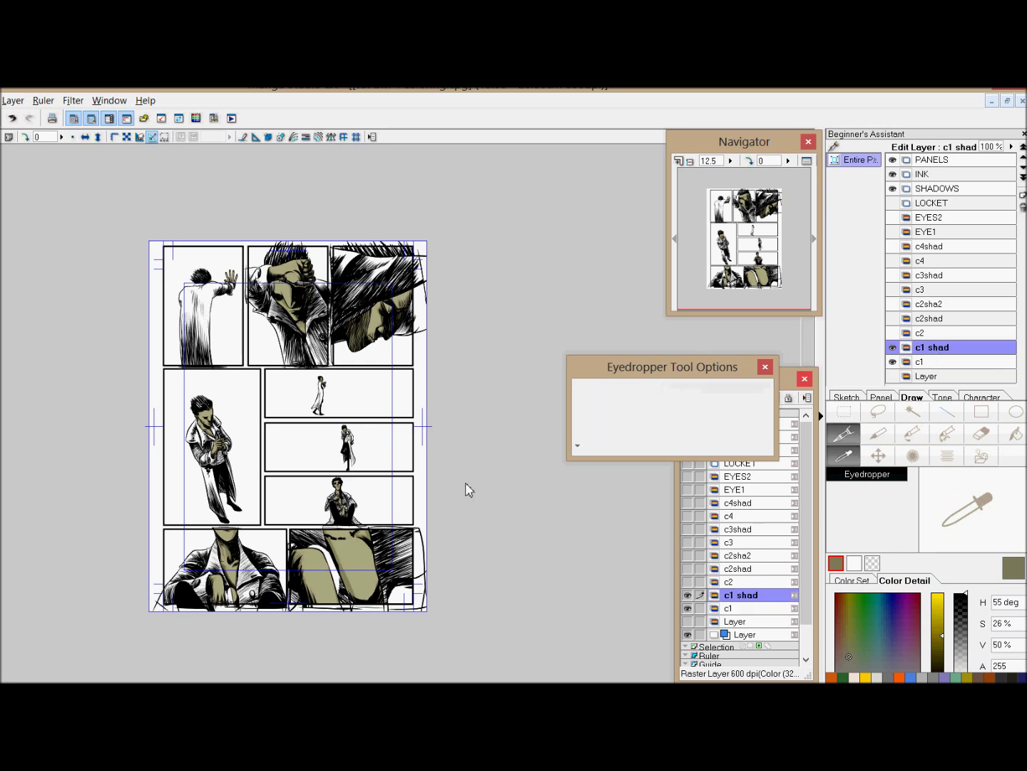
mouse_move(381, 630)
mouse_down()
mouse_move(372, 563)
mouse_move(370, 588)
mouse_up()
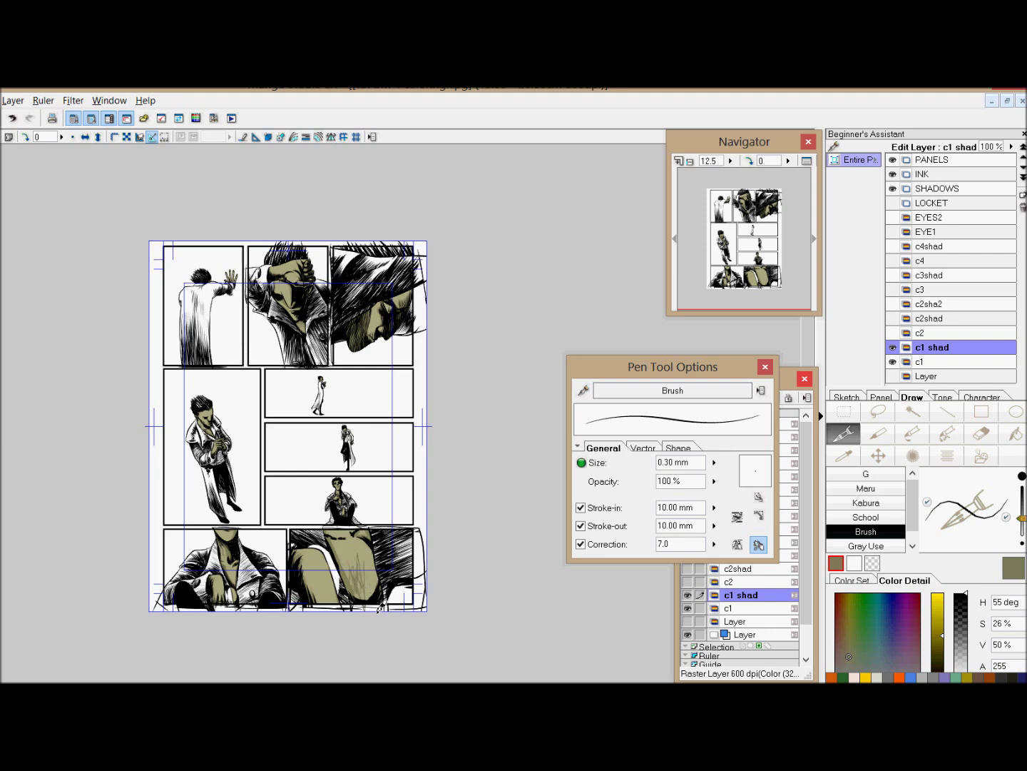
key(ctrl+z)
Step: Show the c2, c2shad and c2sha2 layers with c2shad active, and check the coat colouring in the lower panels
click(682, 160)
scroll(544, 464, down, 3)
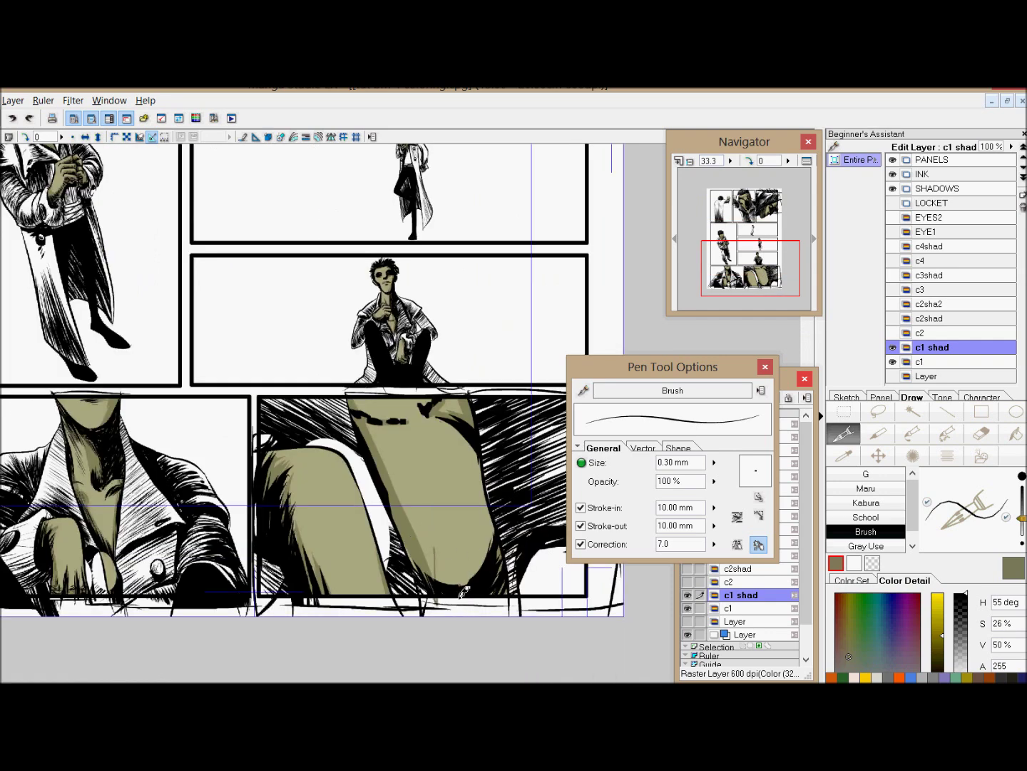
drag(760, 279, 755, 255)
click(916, 333)
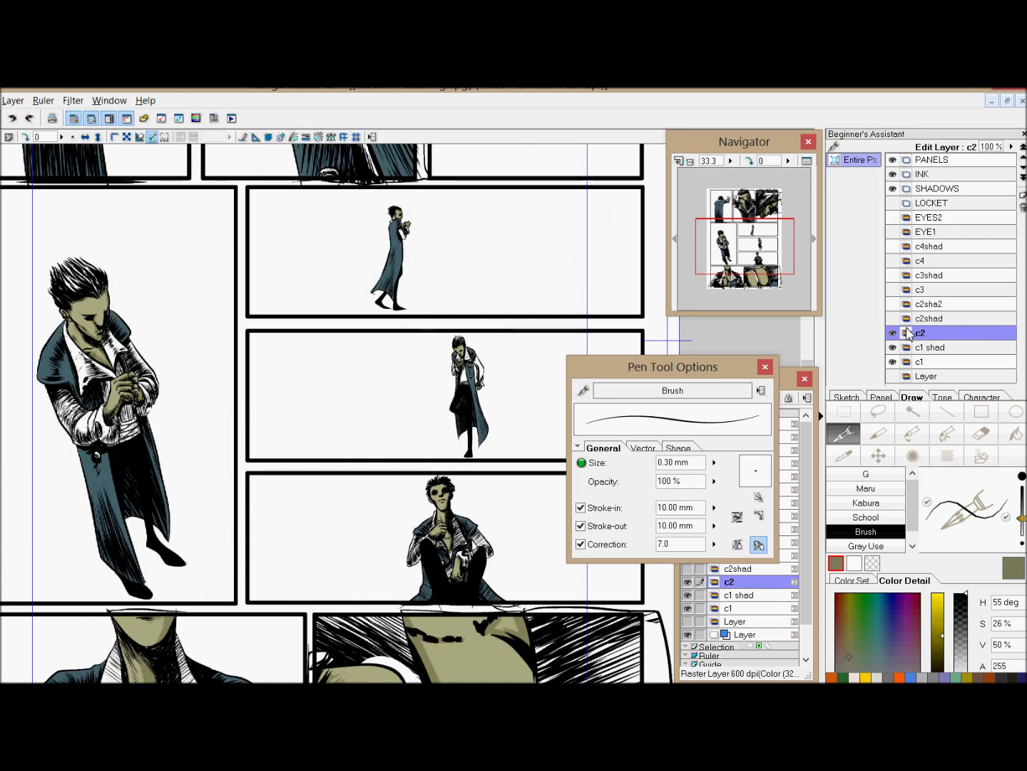
click(918, 319)
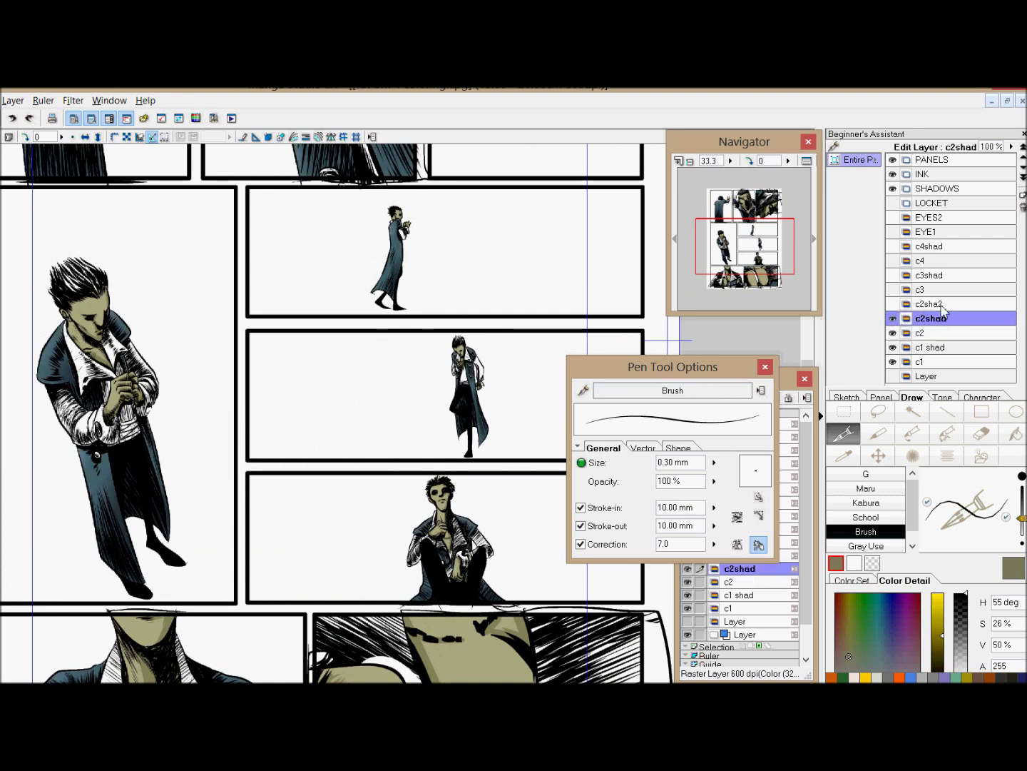
click(893, 305)
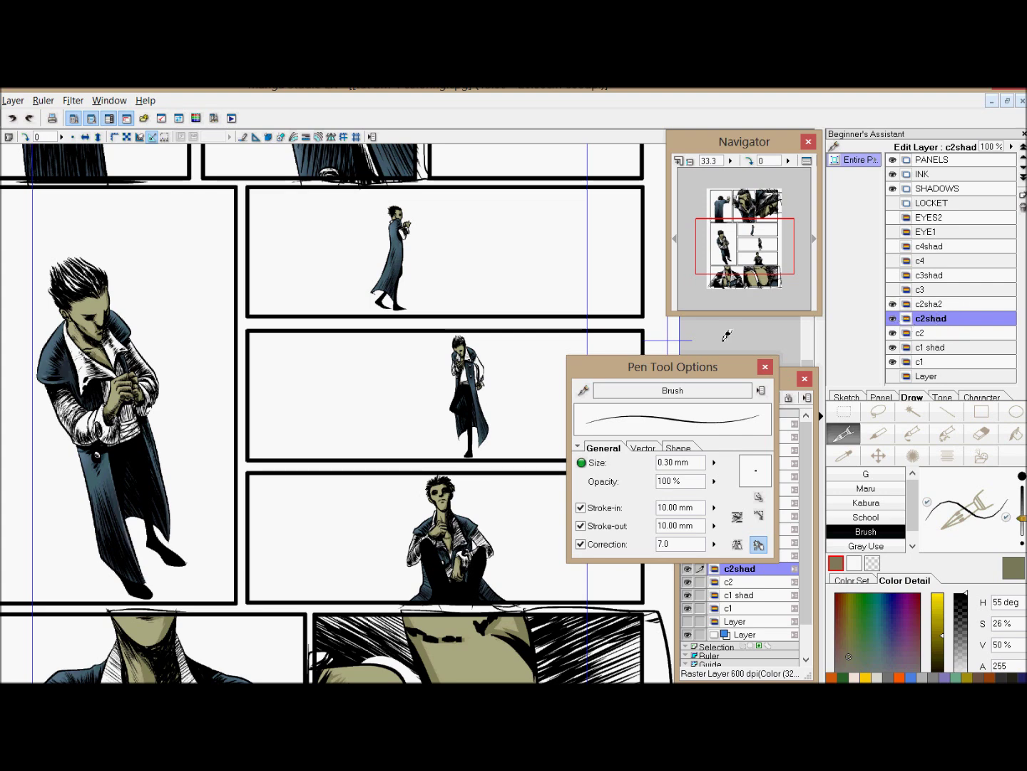
drag(749, 261, 744, 278)
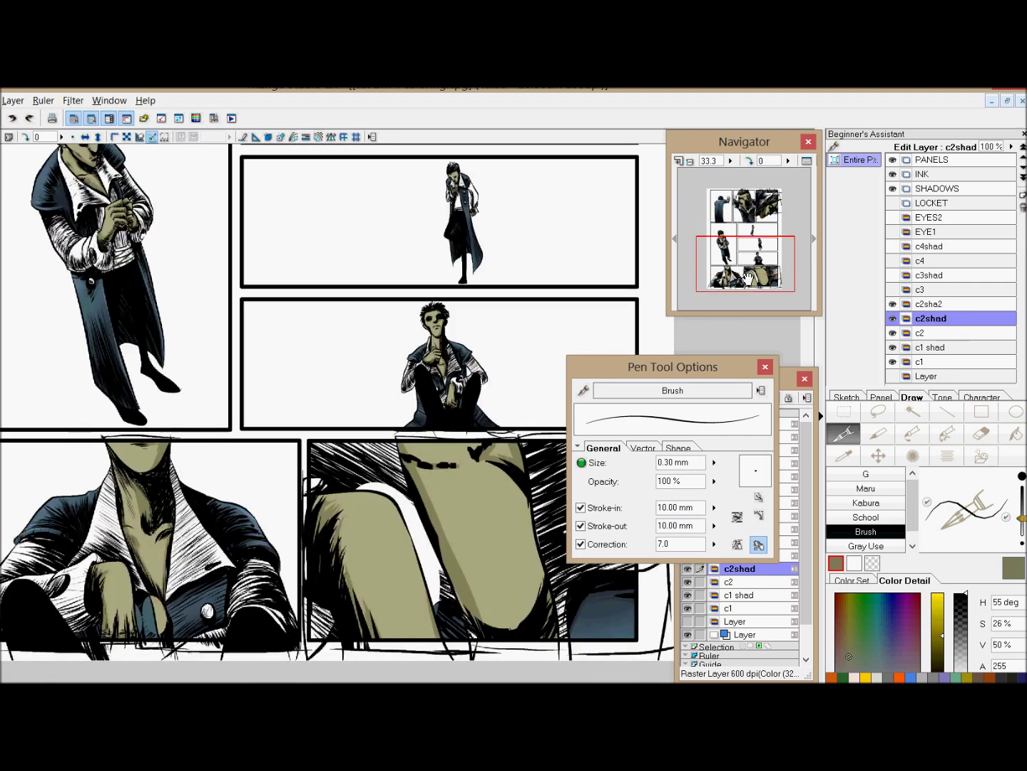
click(691, 162)
click(728, 240)
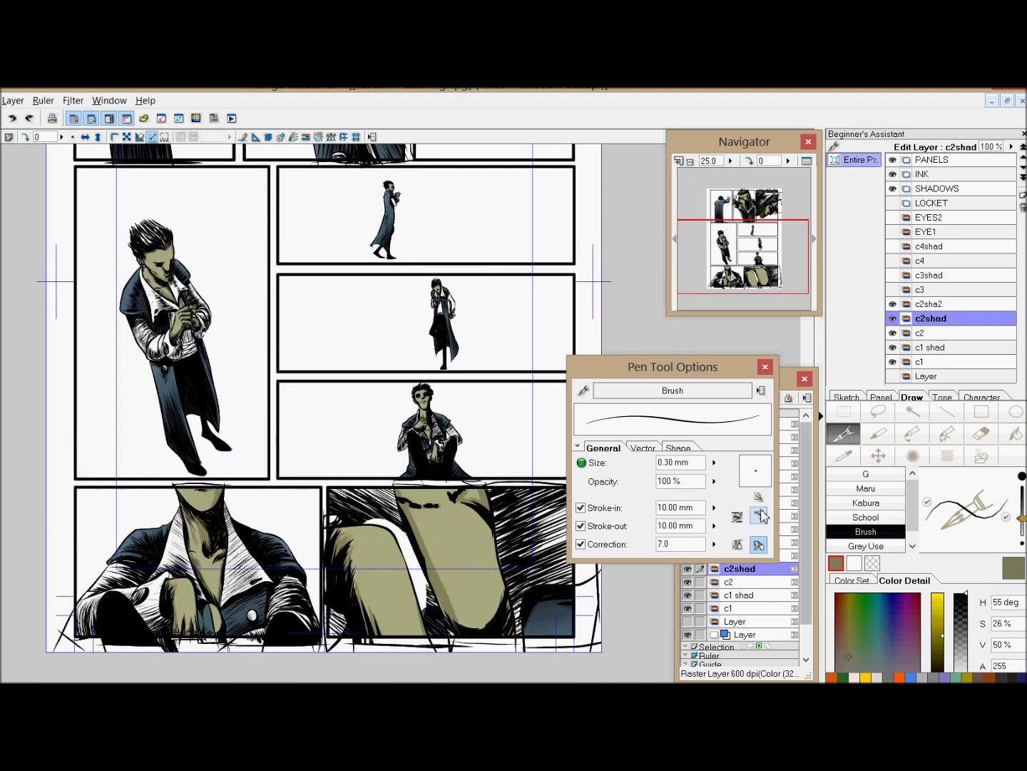
Step: Try an elliptical gradation on the c2shad layer beside the large standing figure, undo it, and return to the Brush pen
drag(793, 378, 672, 395)
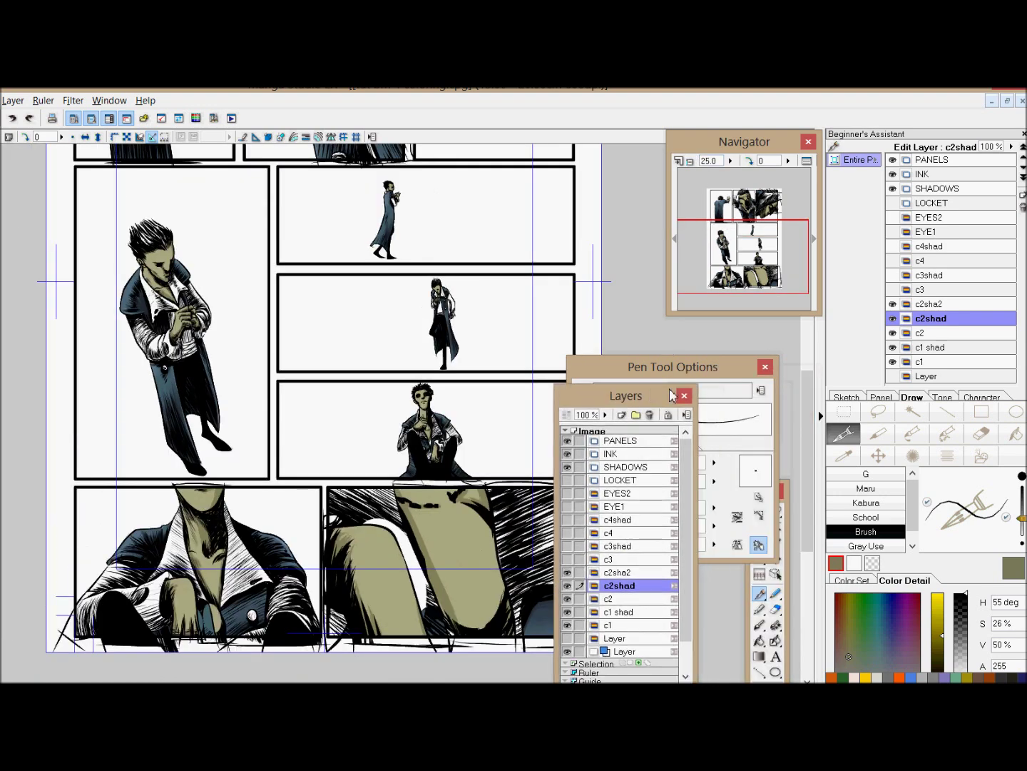
click(750, 657)
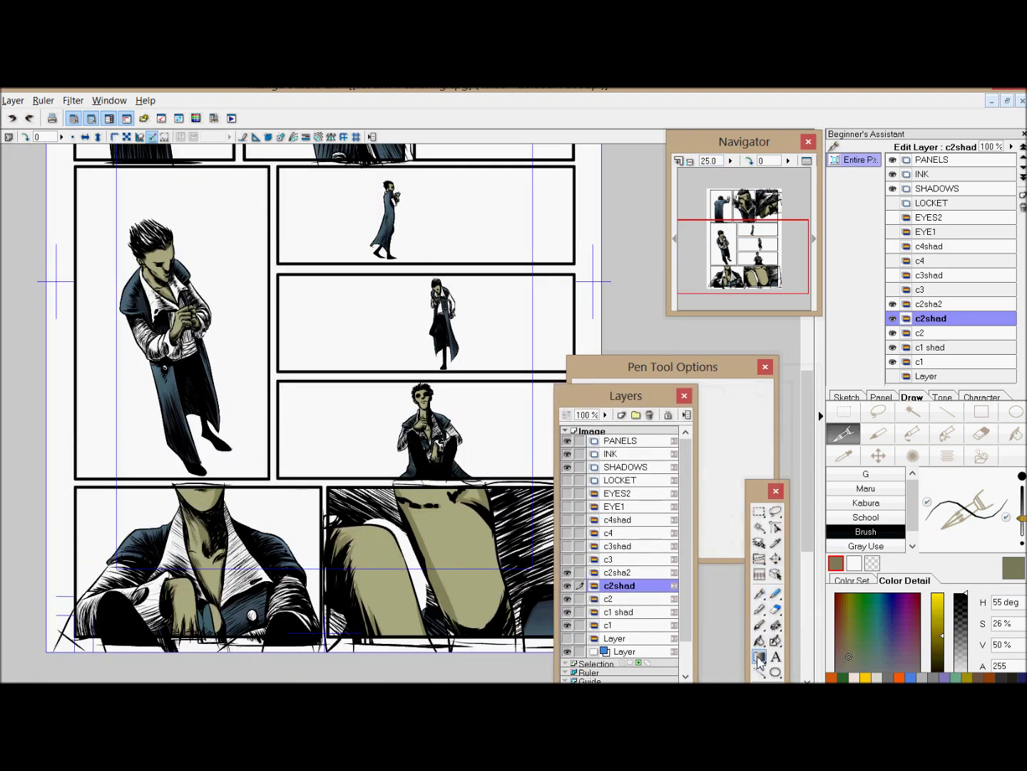
click(723, 380)
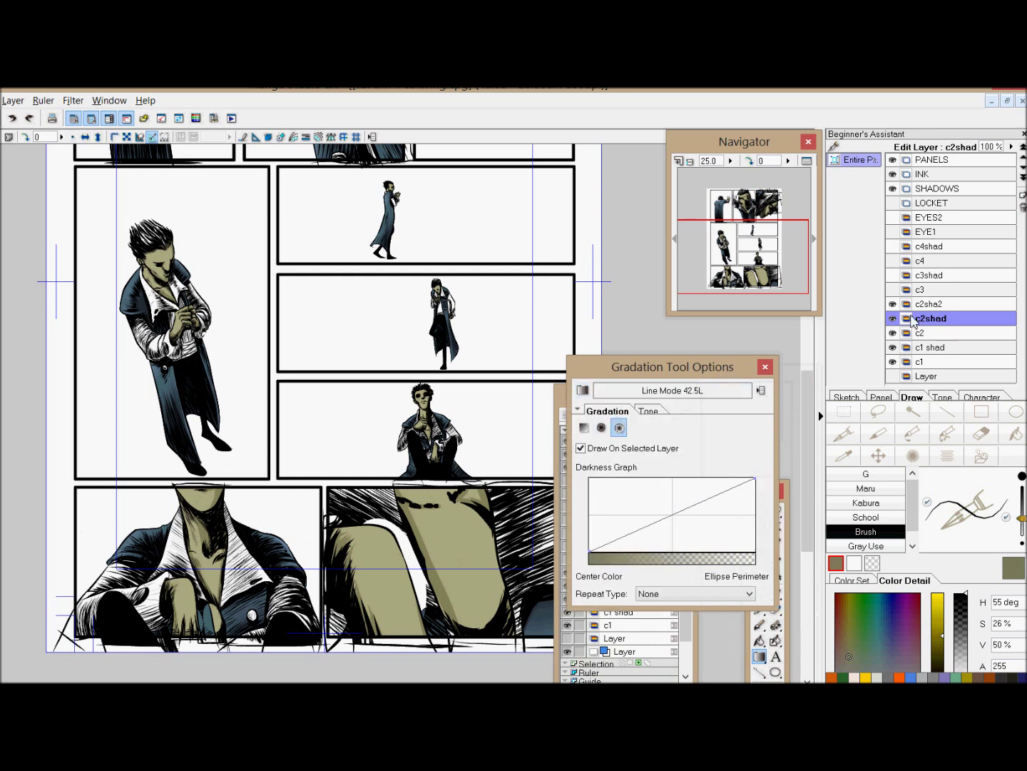
drag(266, 250, 317, 328)
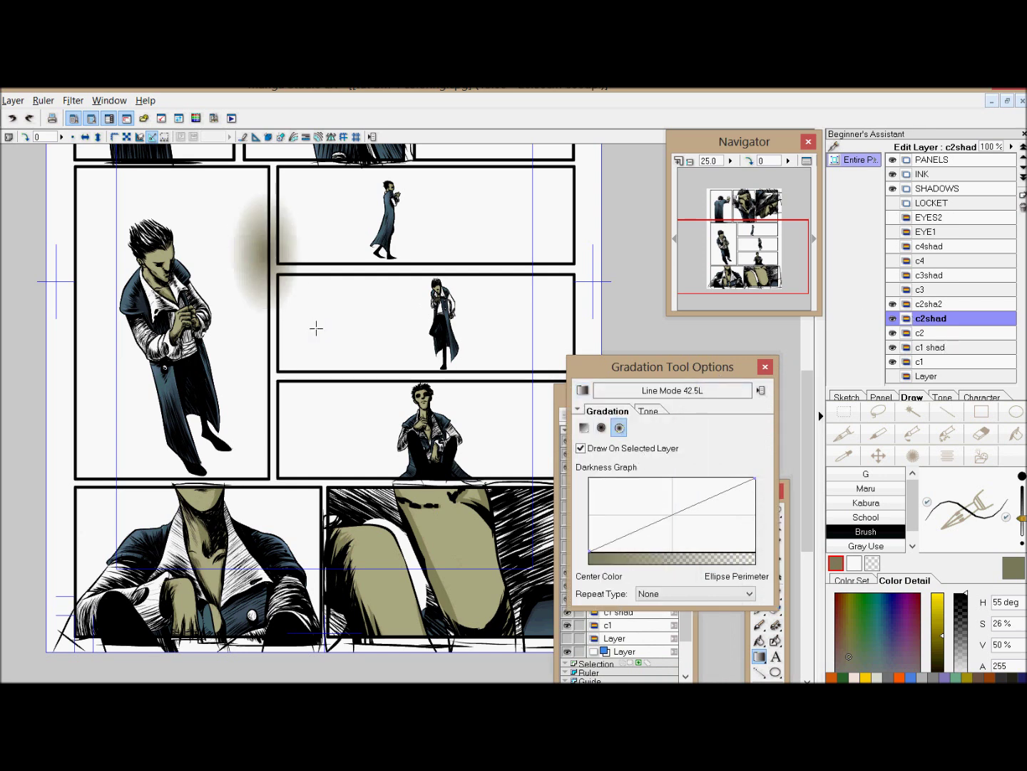
key(ctrl+z)
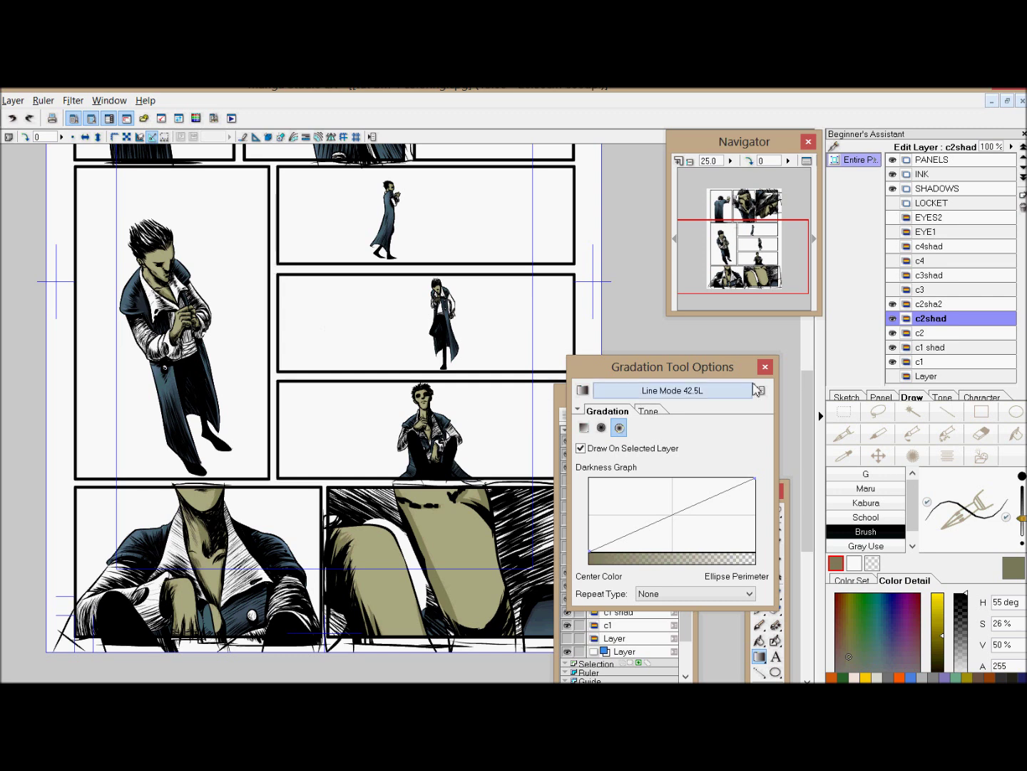
click(852, 433)
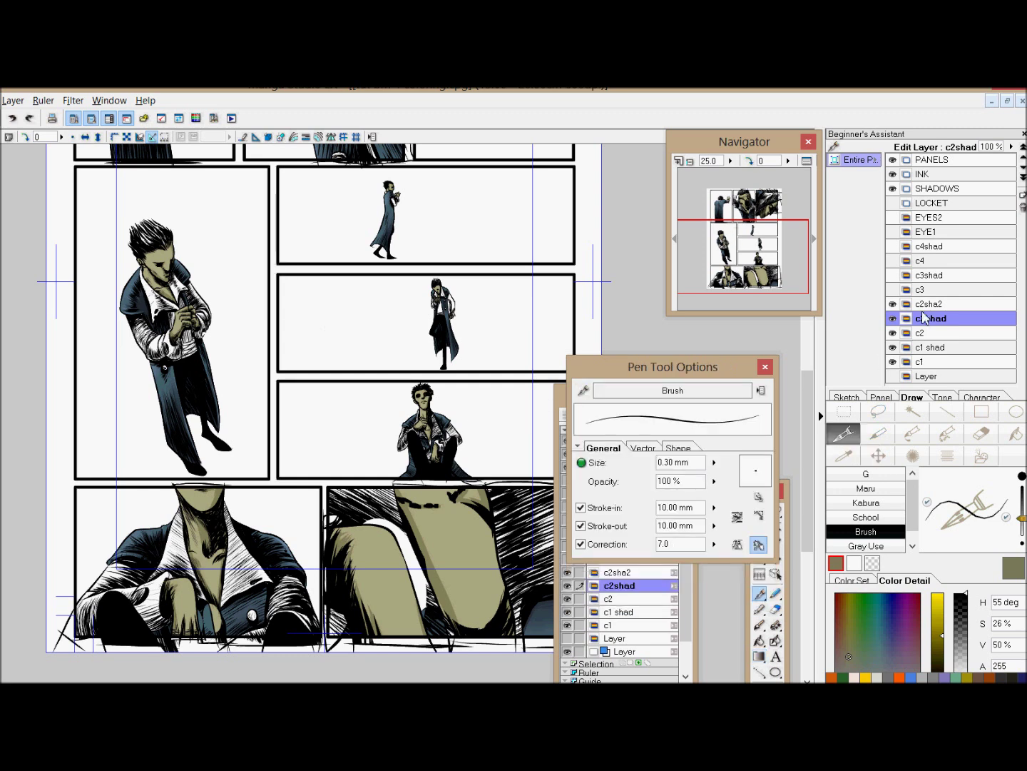
Step: Compare the coat with the c2shad layer hidden and shown, viewing the whole page and the lower panels
click(895, 321)
click(893, 320)
click(692, 163)
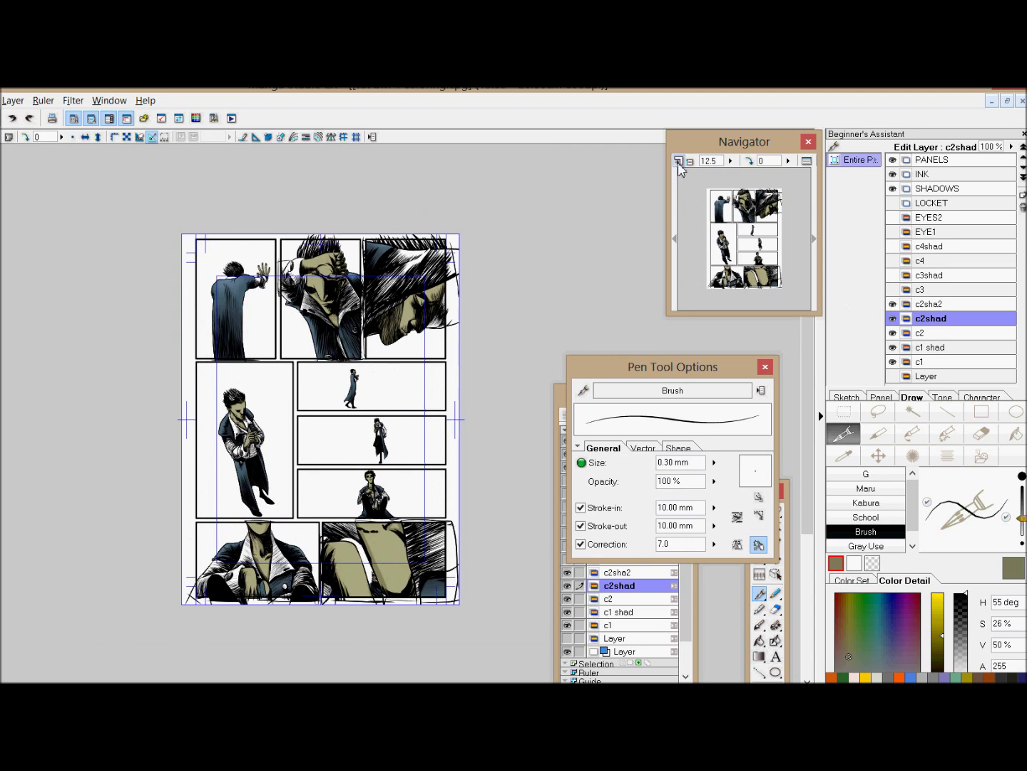
click(679, 162)
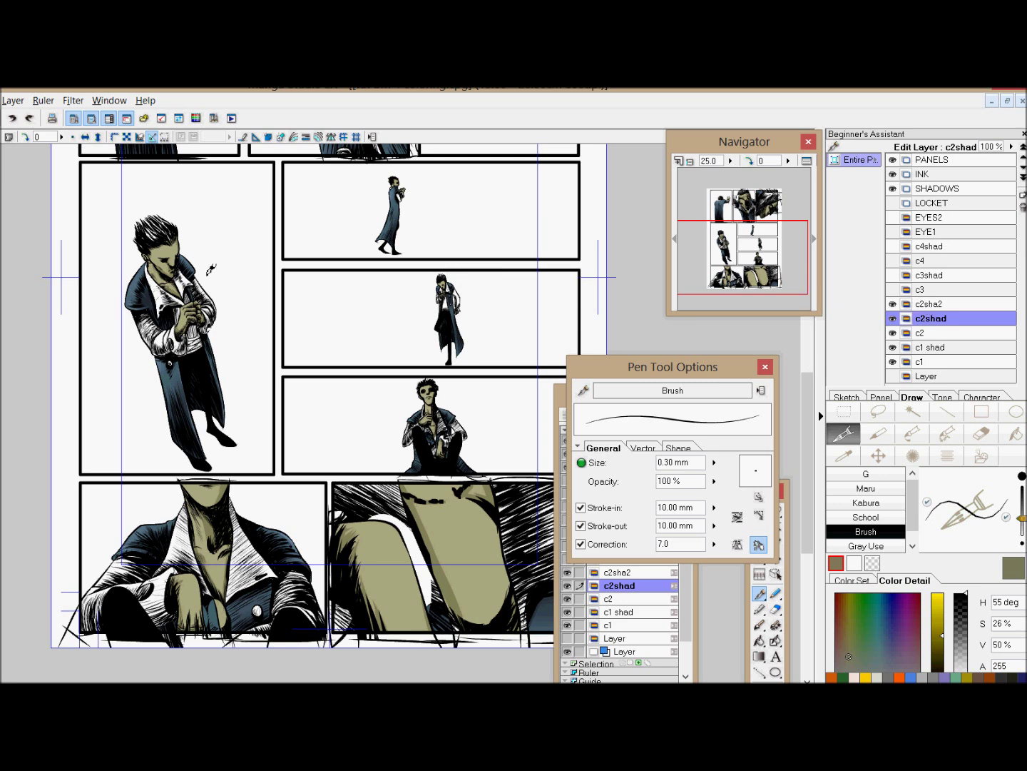
Step: Hide the c2shad and c2sha2 layers and add a raster layer named C2 SHADOWS TUTORIAL directly above c2
click(893, 318)
click(893, 304)
click(919, 334)
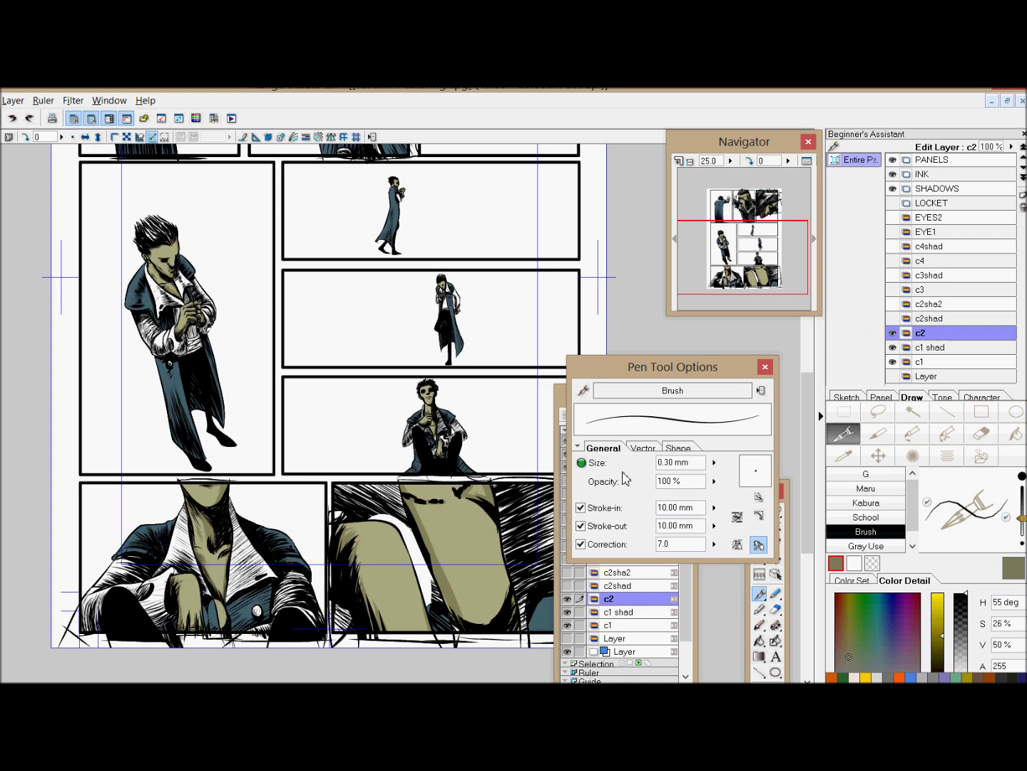
key(ctrl+shift+n)
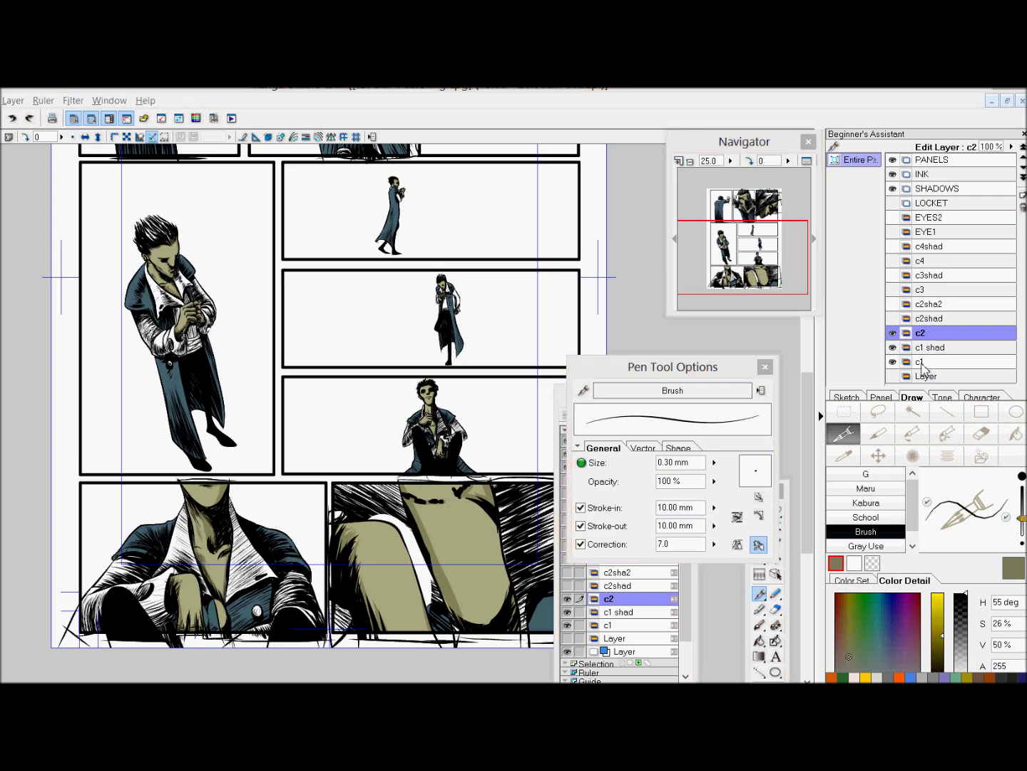
text(C2 SHADOWS TUTORIAL)
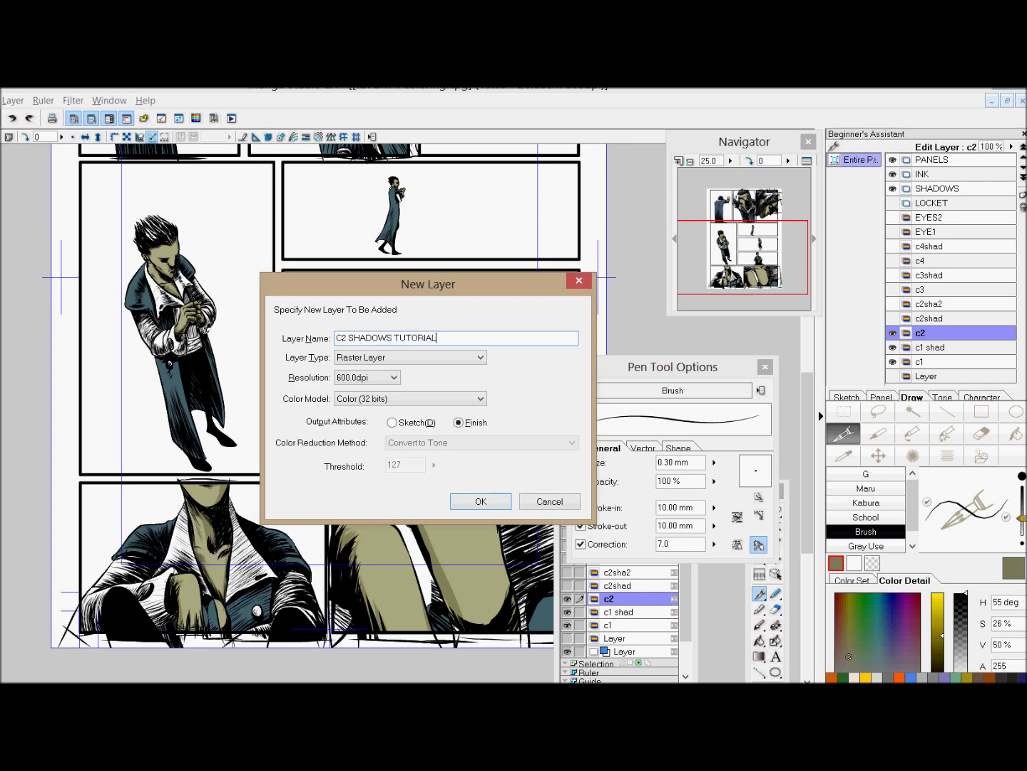
key(Return)
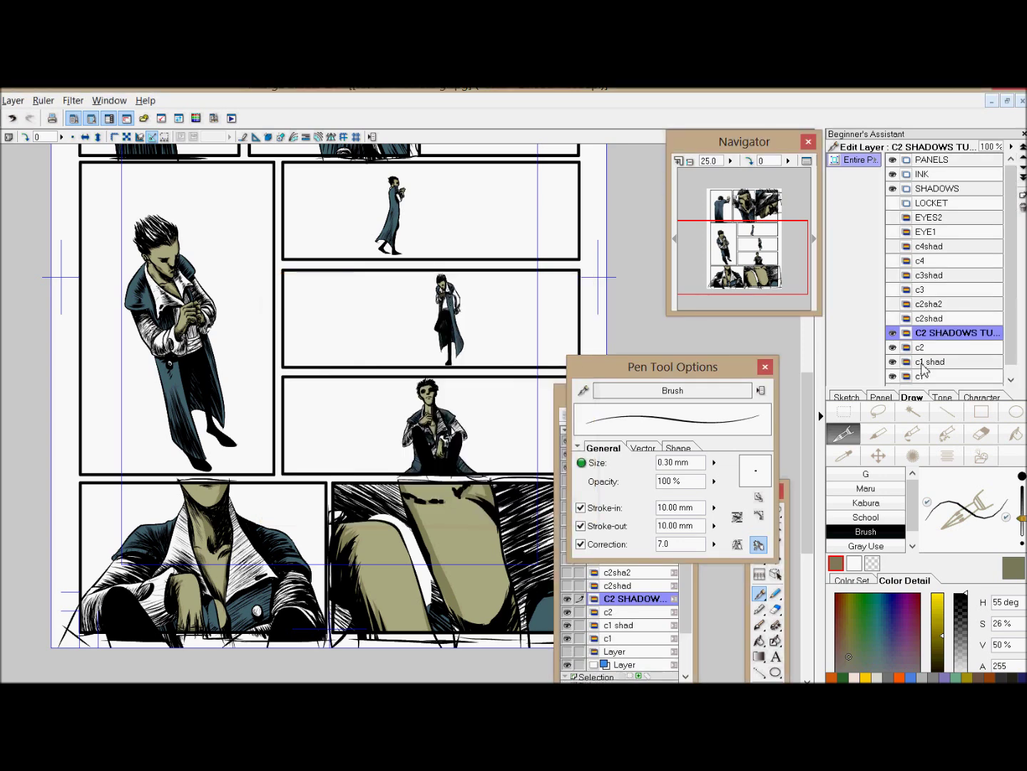
Step: Sample the coat's blue from c2, darken it to a brightness of 27%, and make C2 SHADOWS TUTORIAL active
click(844, 455)
click(921, 347)
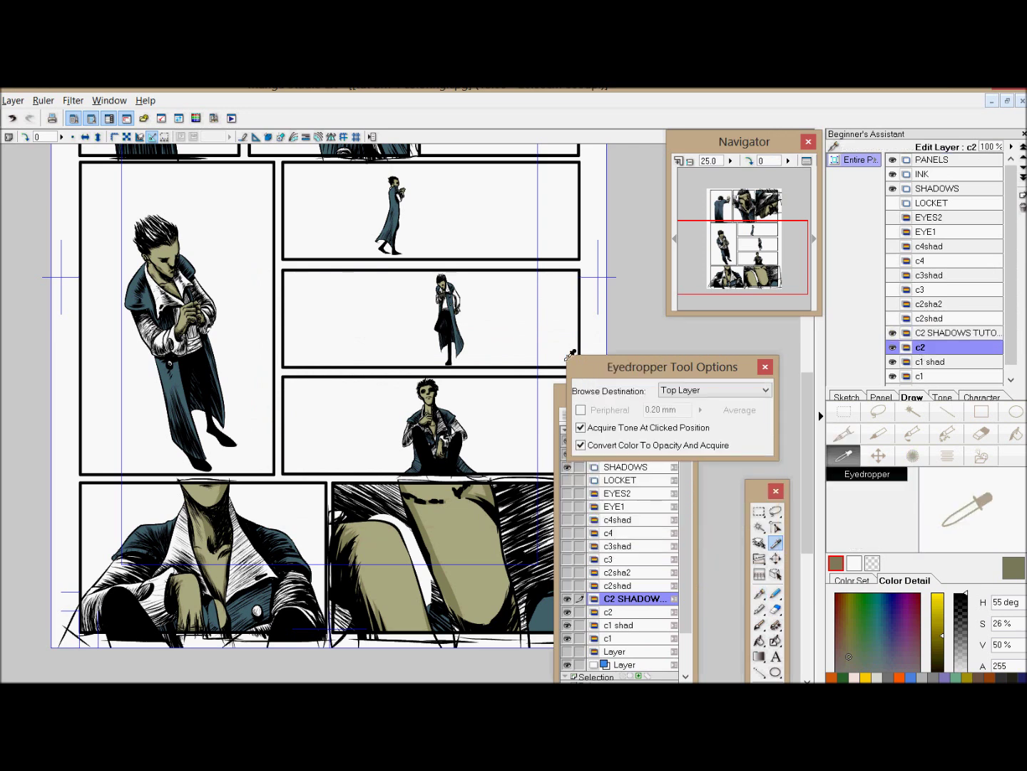
click(174, 392)
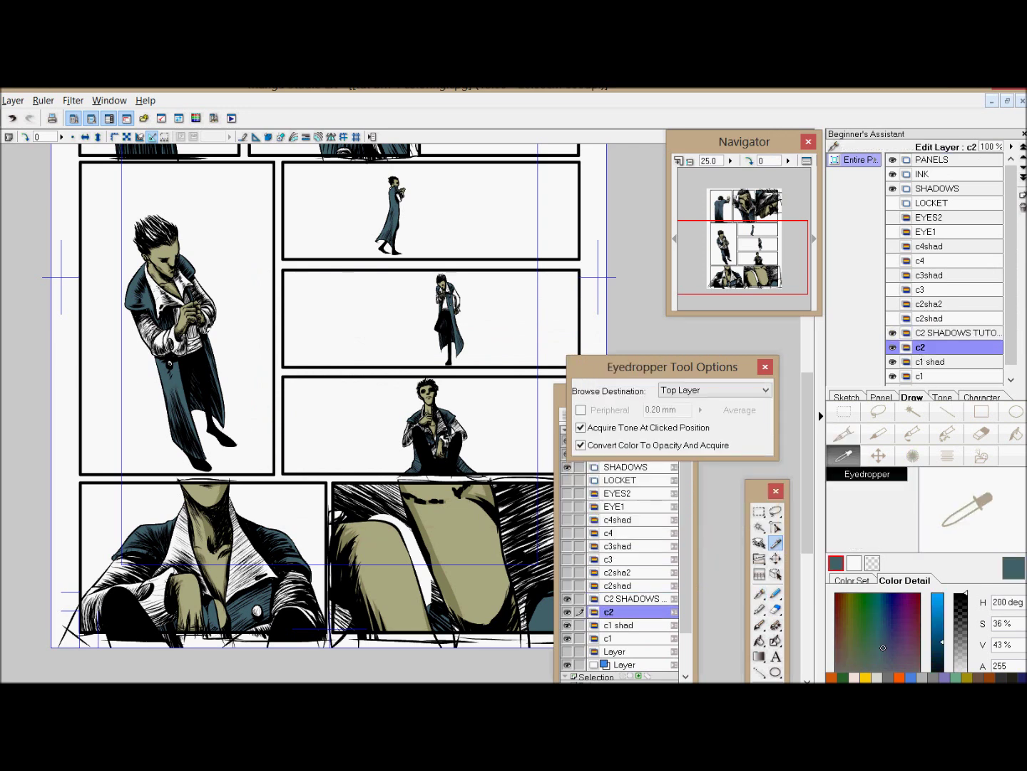
click(944, 655)
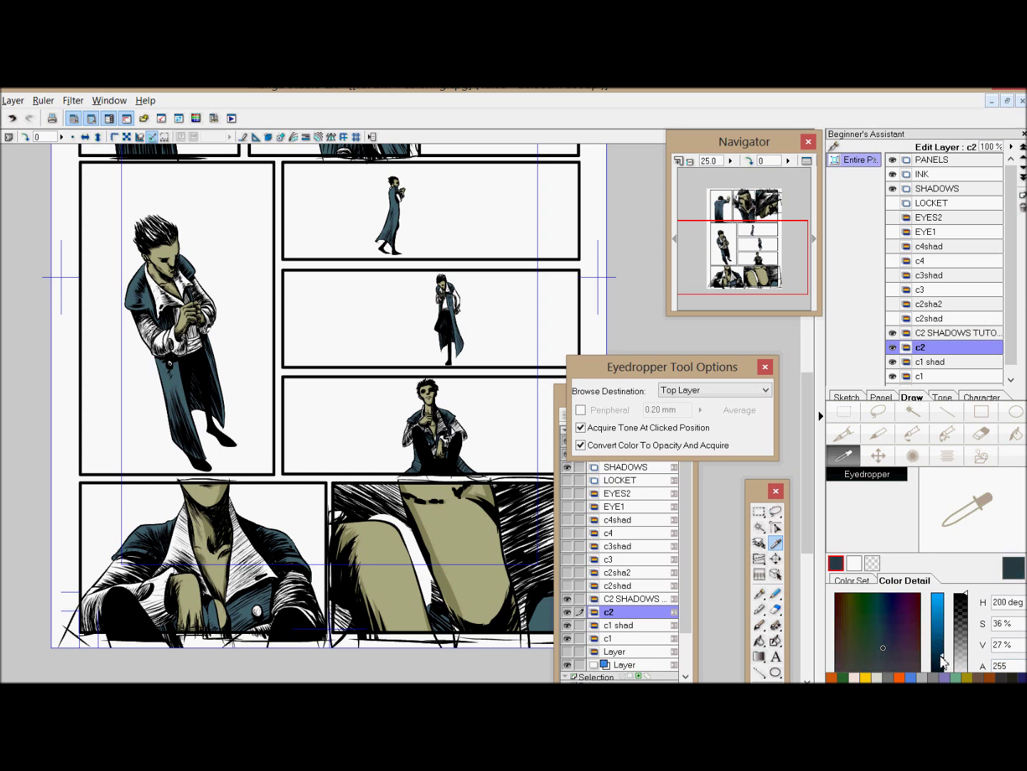
click(940, 333)
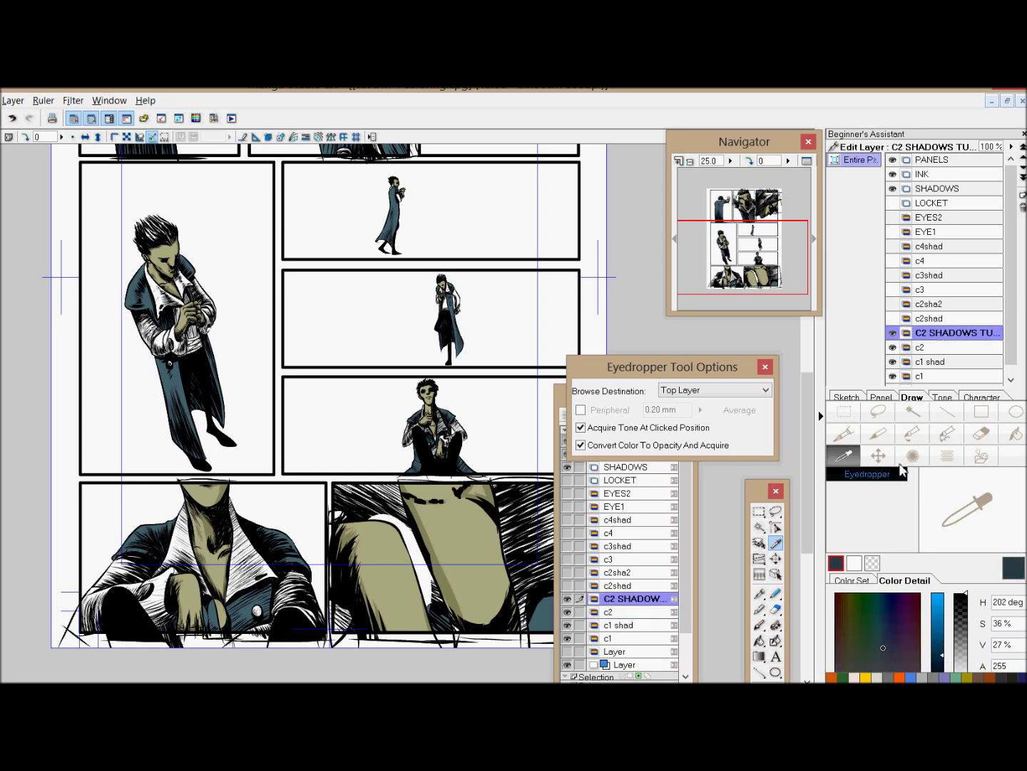
Step: Draw two dark blue elliptical gradations over the coat's lower part and beside the legs of the large standing figure
click(759, 656)
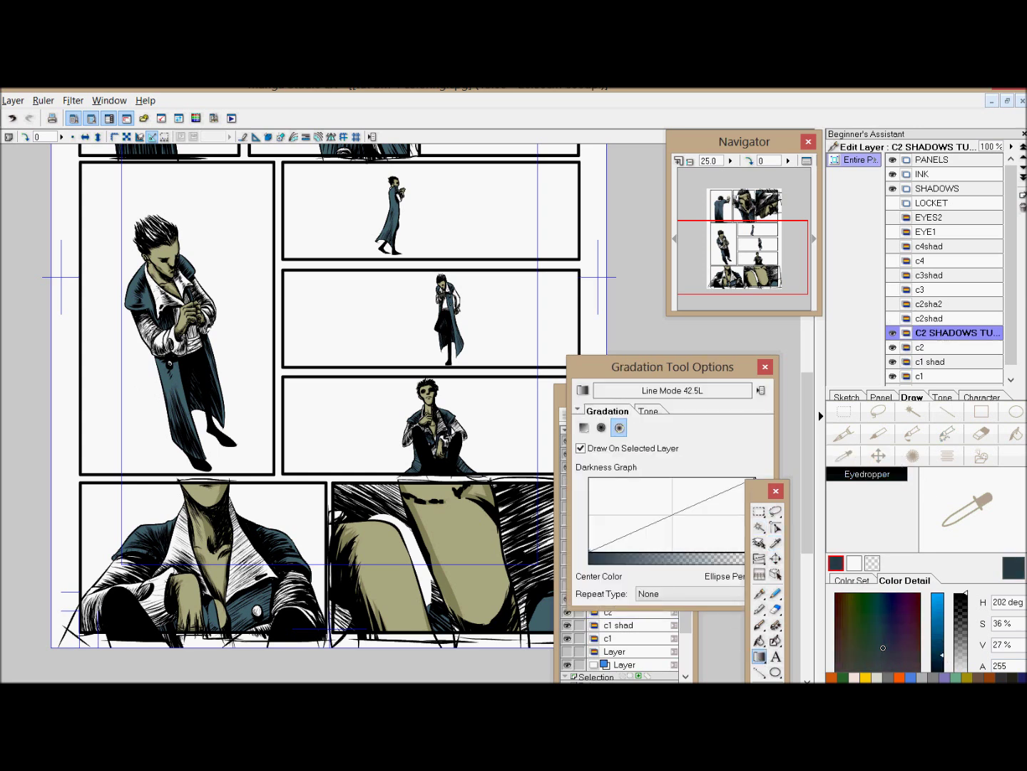
drag(147, 348, 250, 492)
drag(226, 349, 267, 448)
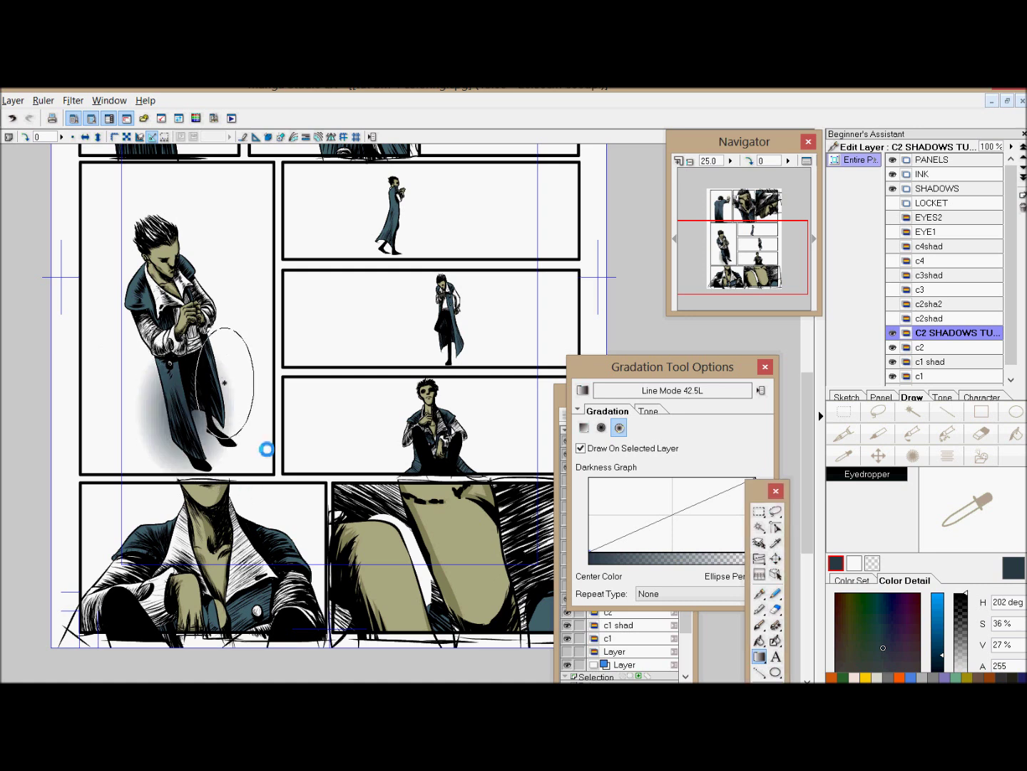
Step: Brighten the blue to 96%, add a light elliptical gradation beside the standing figure's shoulder, and make c2 the active layer
click(941, 598)
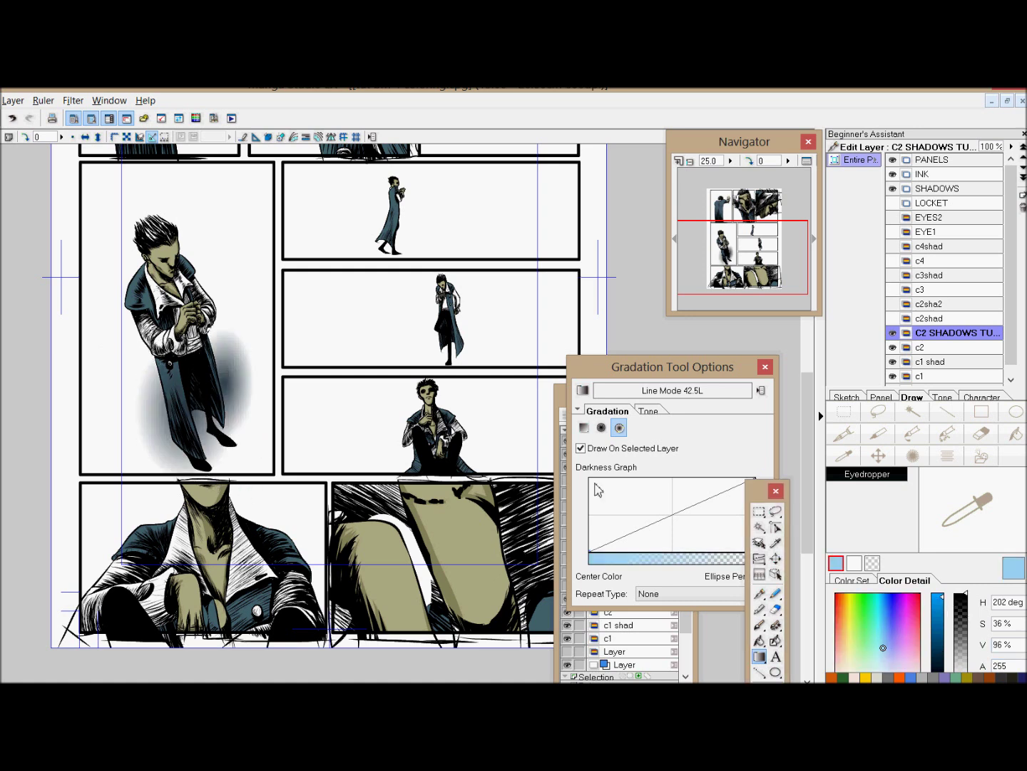
drag(97, 239, 144, 318)
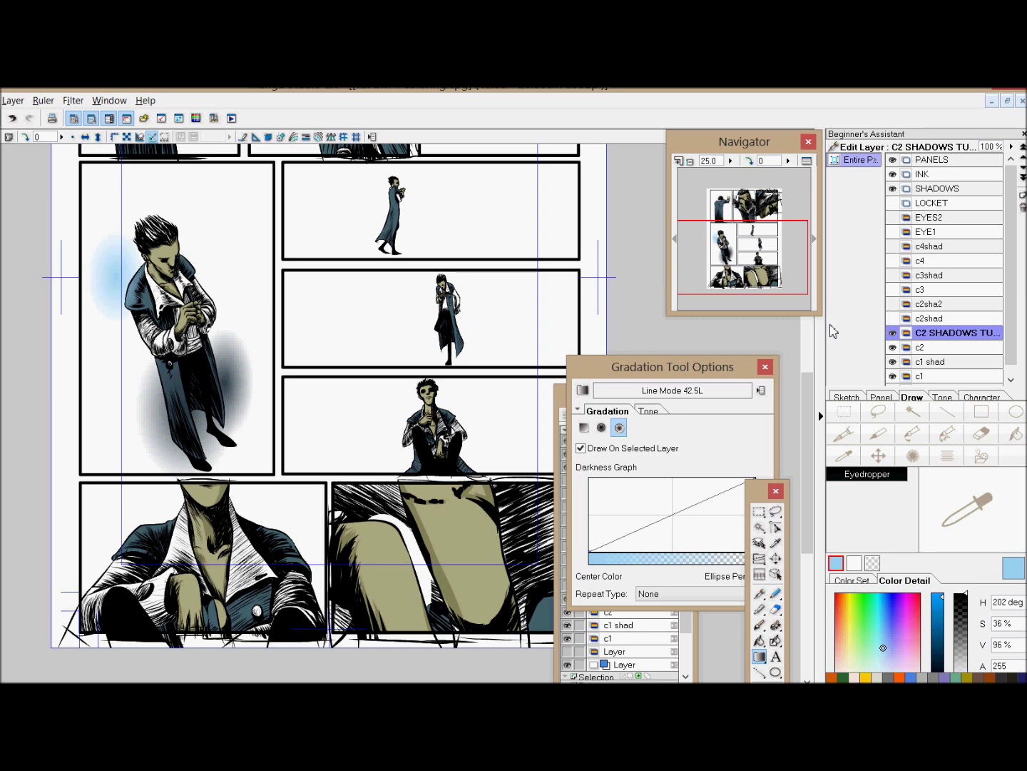
click(935, 348)
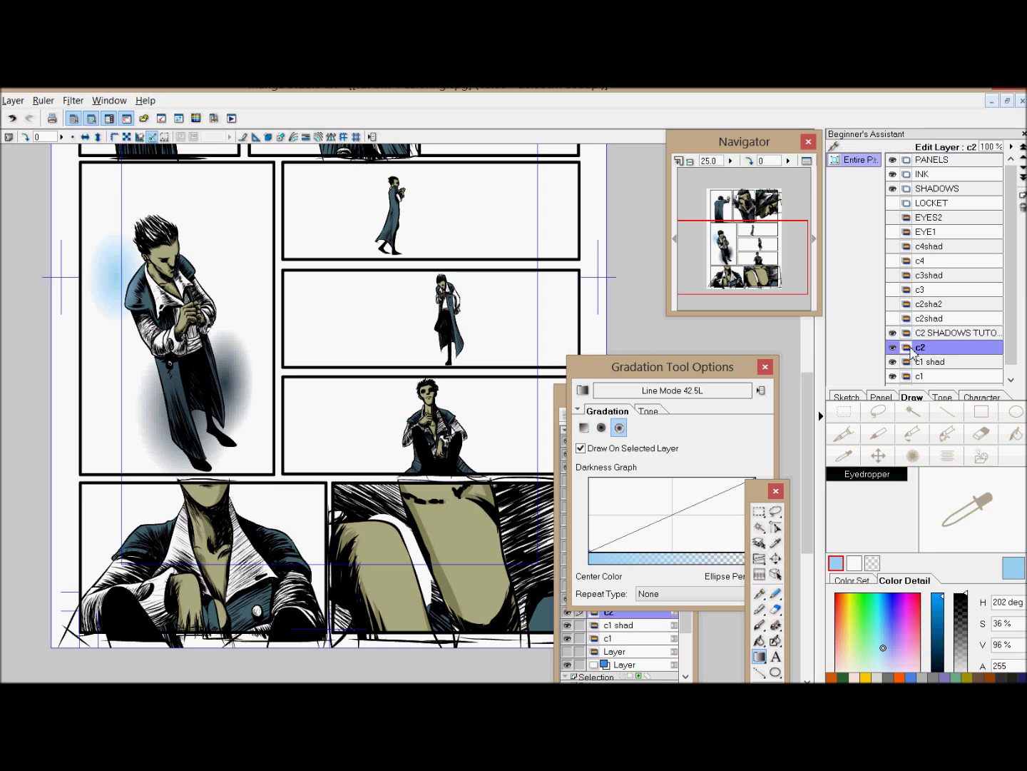
Step: Select the area outside the blue coat on c2 with the Magic Wand and erase the gradations there on C2 SHADOWS TUTORIAL
click(913, 412)
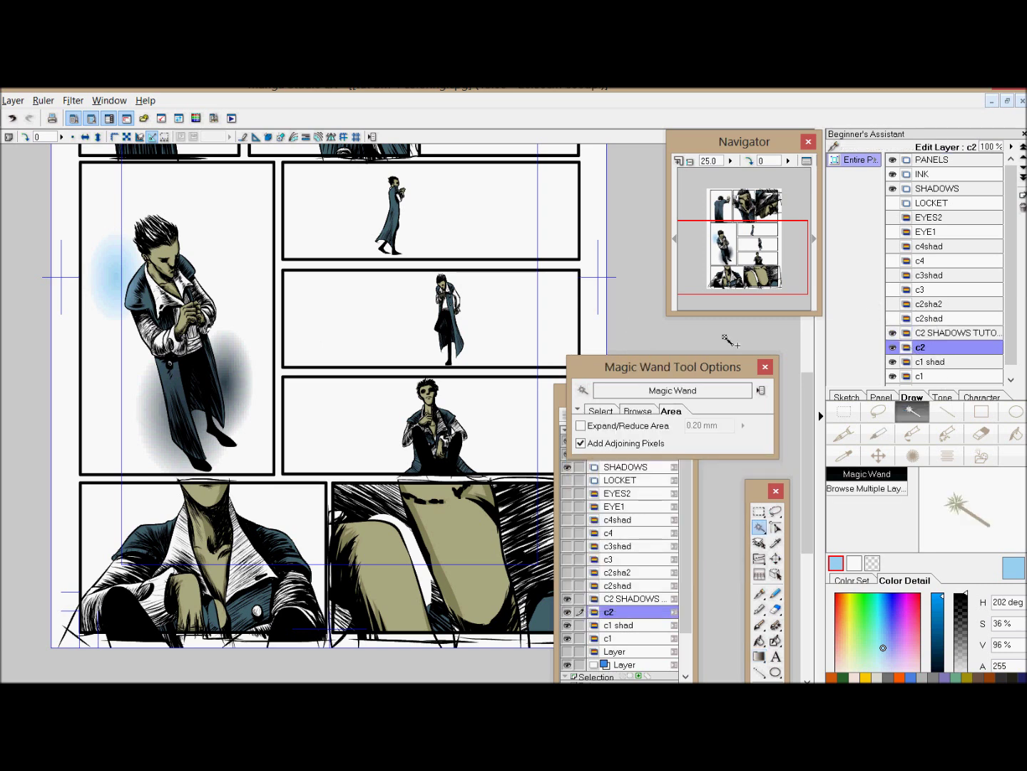
click(232, 215)
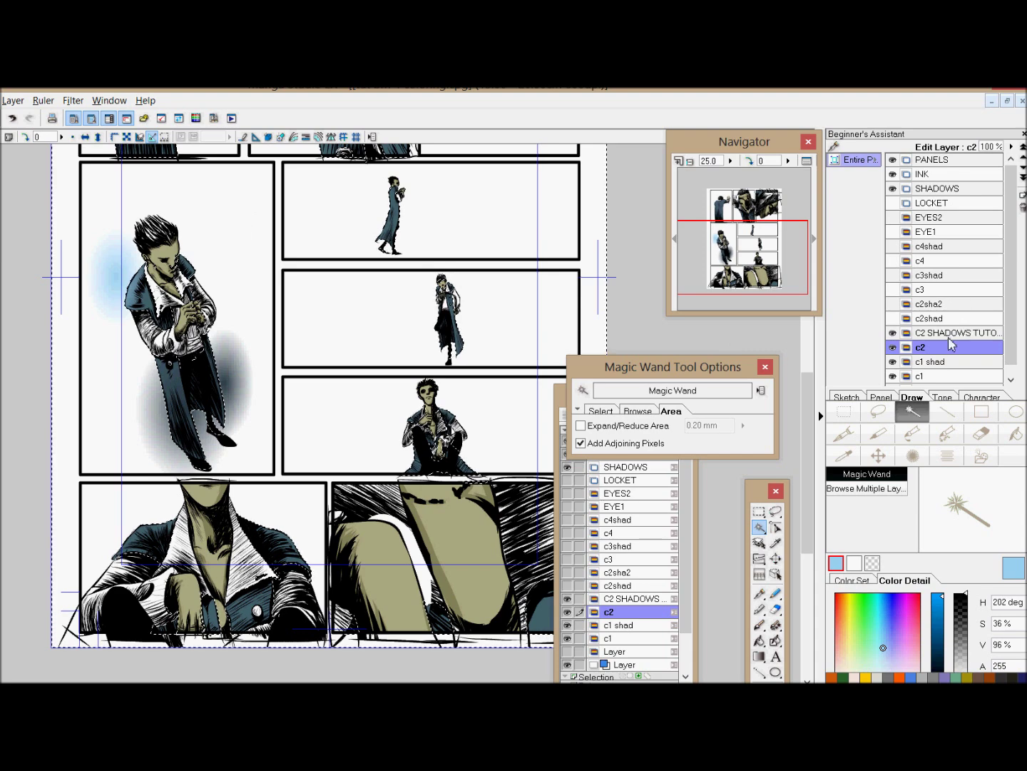
click(917, 333)
drag(493, 181, 554, 246)
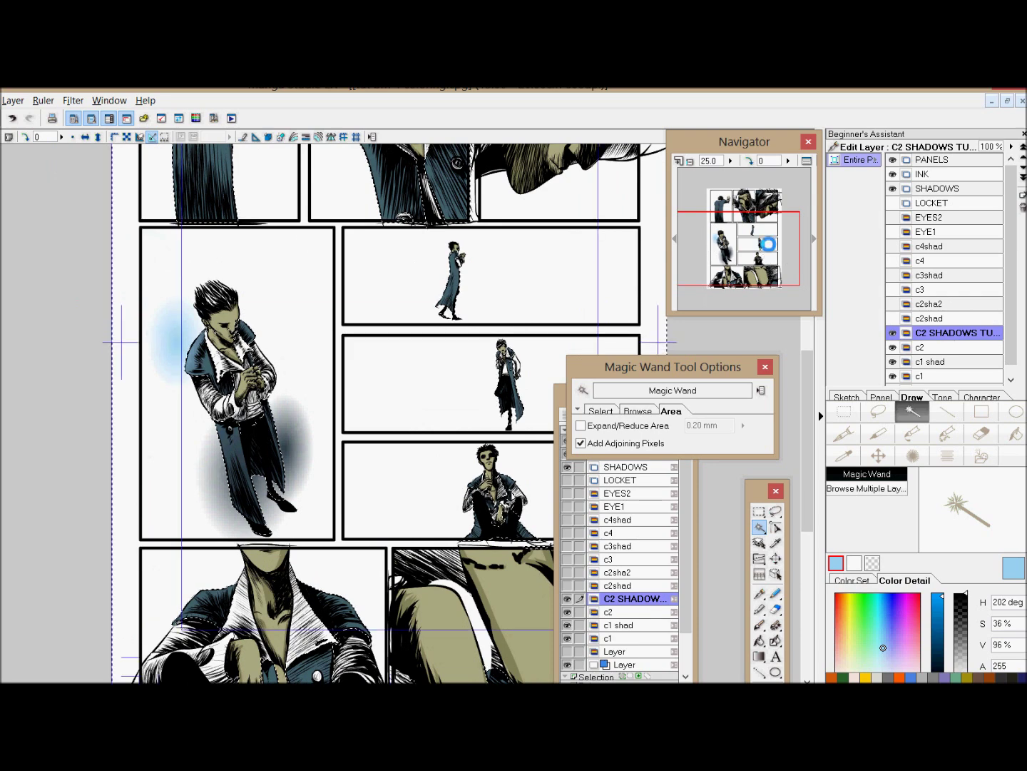
key(Delete)
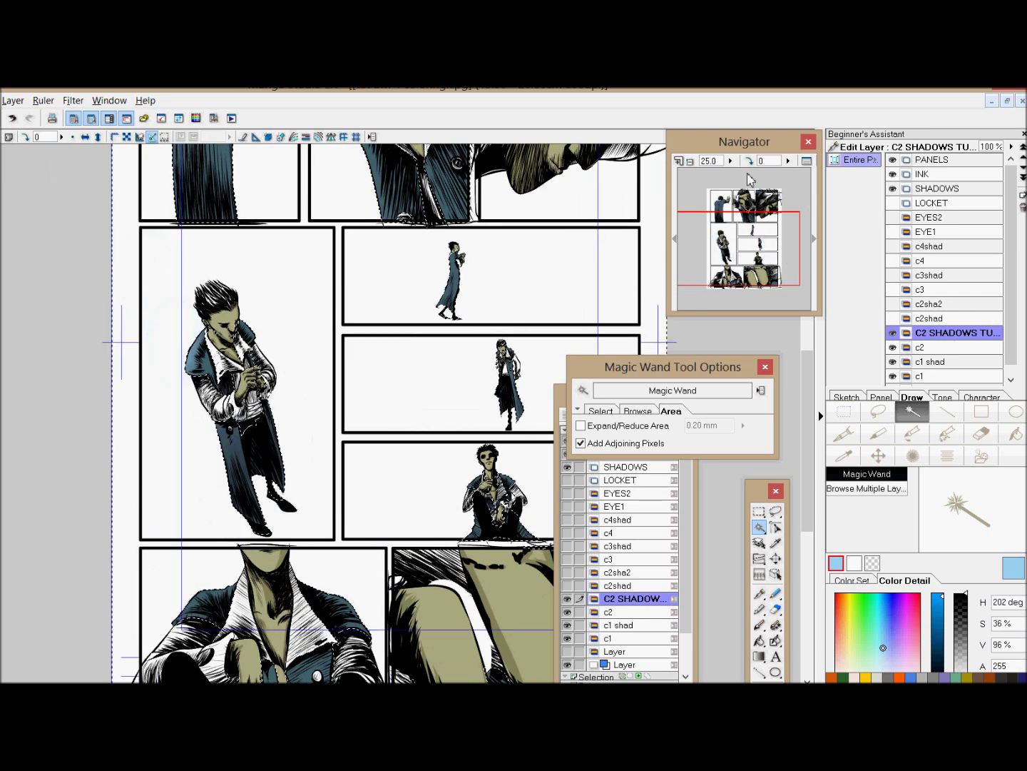
Step: Delete the C2 SHADOWS TUTORIAL layer and show all the hidden layers from c2shad up to EYES2
click(680, 161)
click(723, 250)
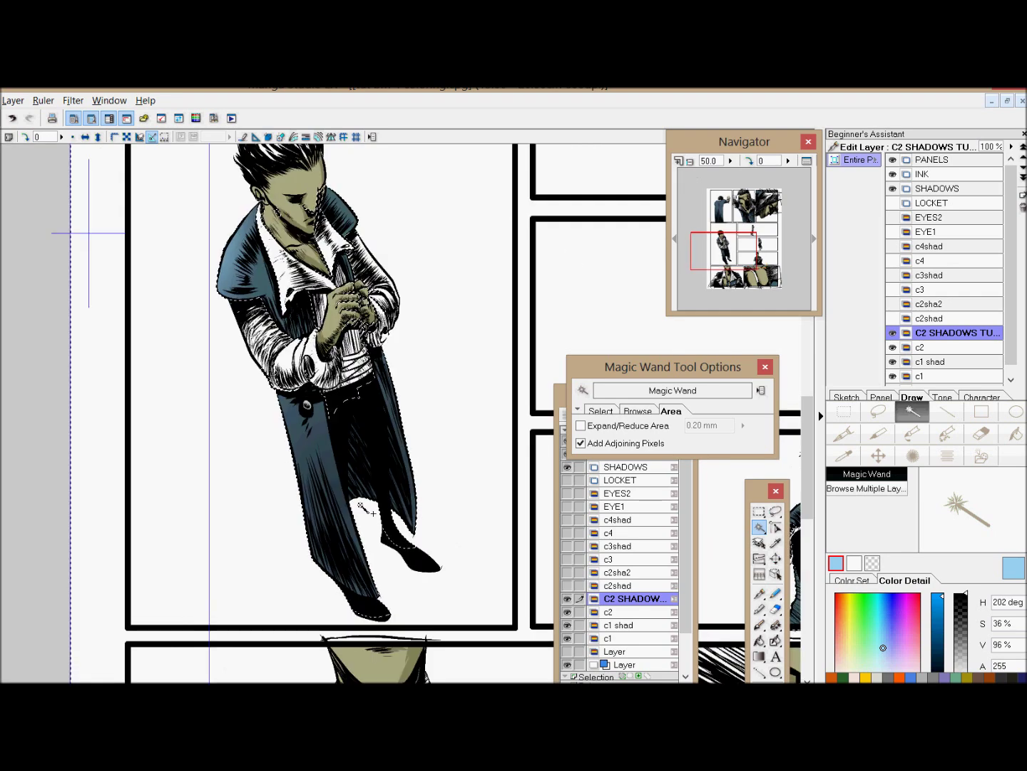
click(692, 162)
click(692, 162)
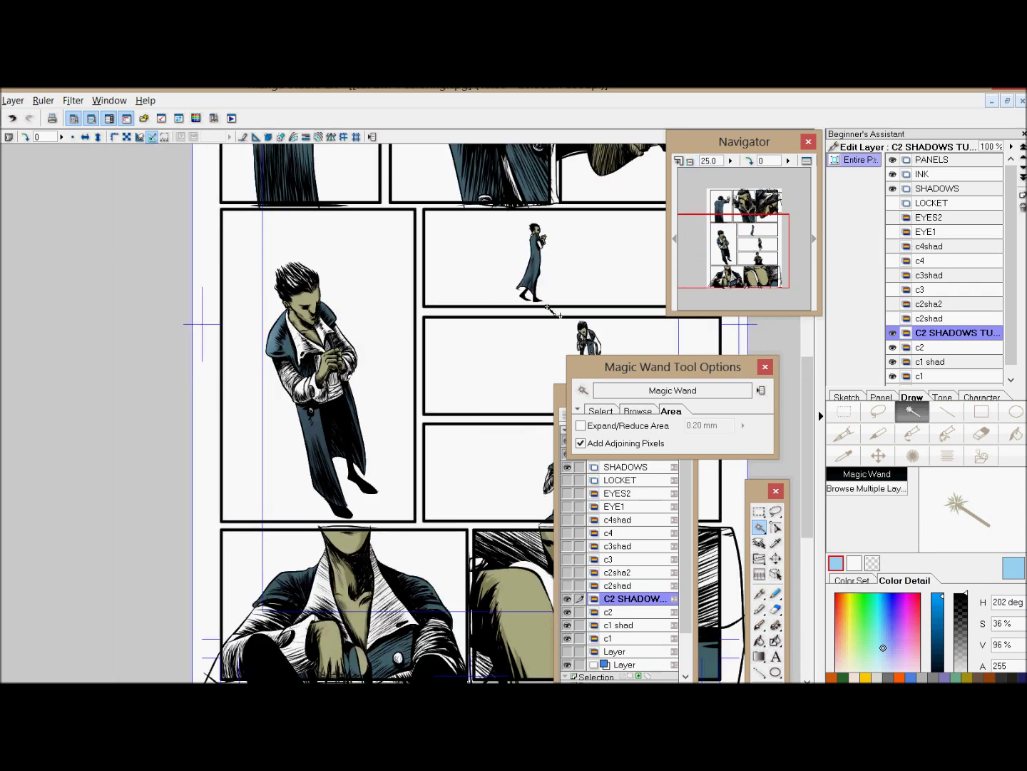
drag(706, 277, 728, 258)
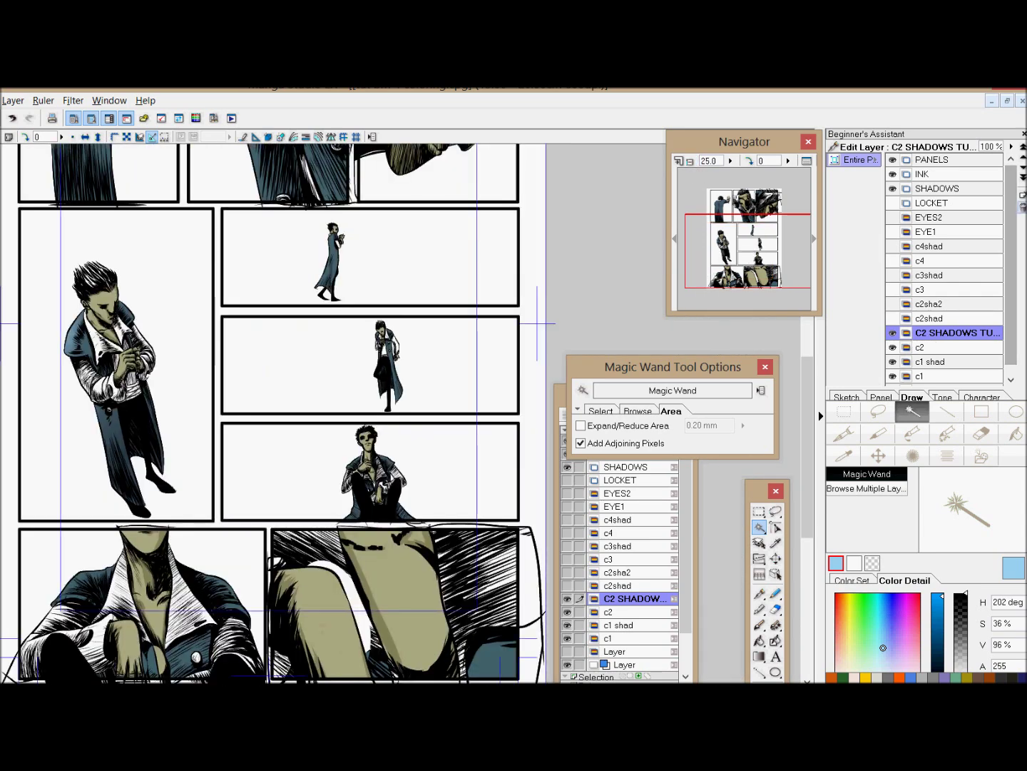
click(1023, 207)
click(489, 460)
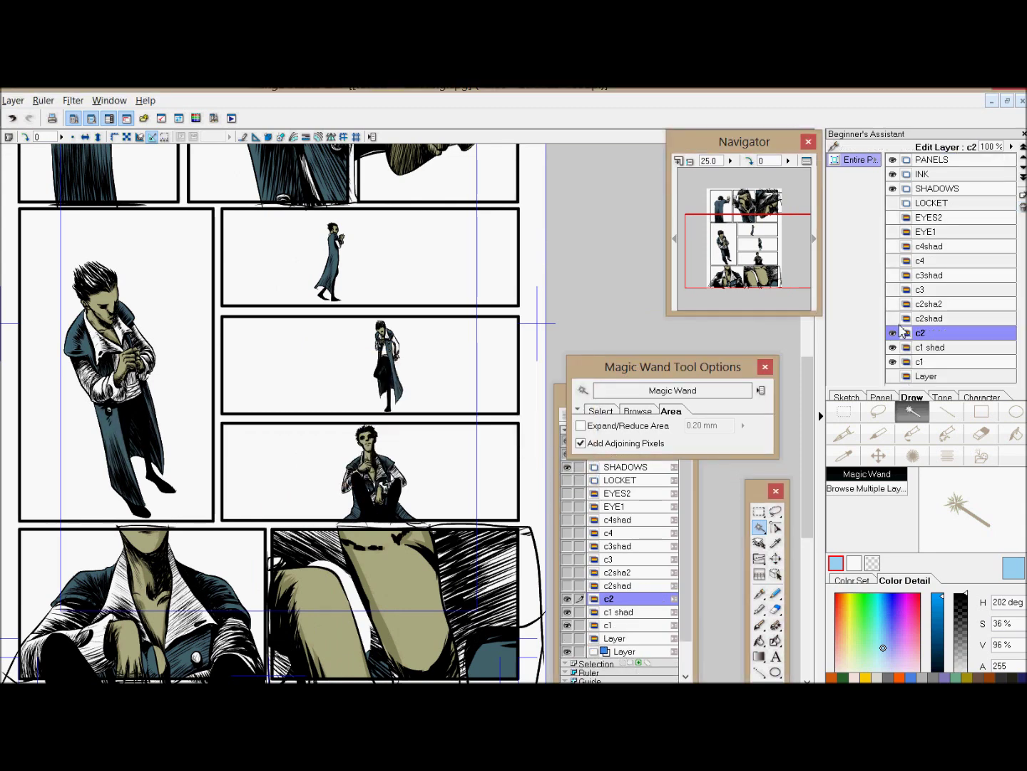
drag(893, 307, 892, 216)
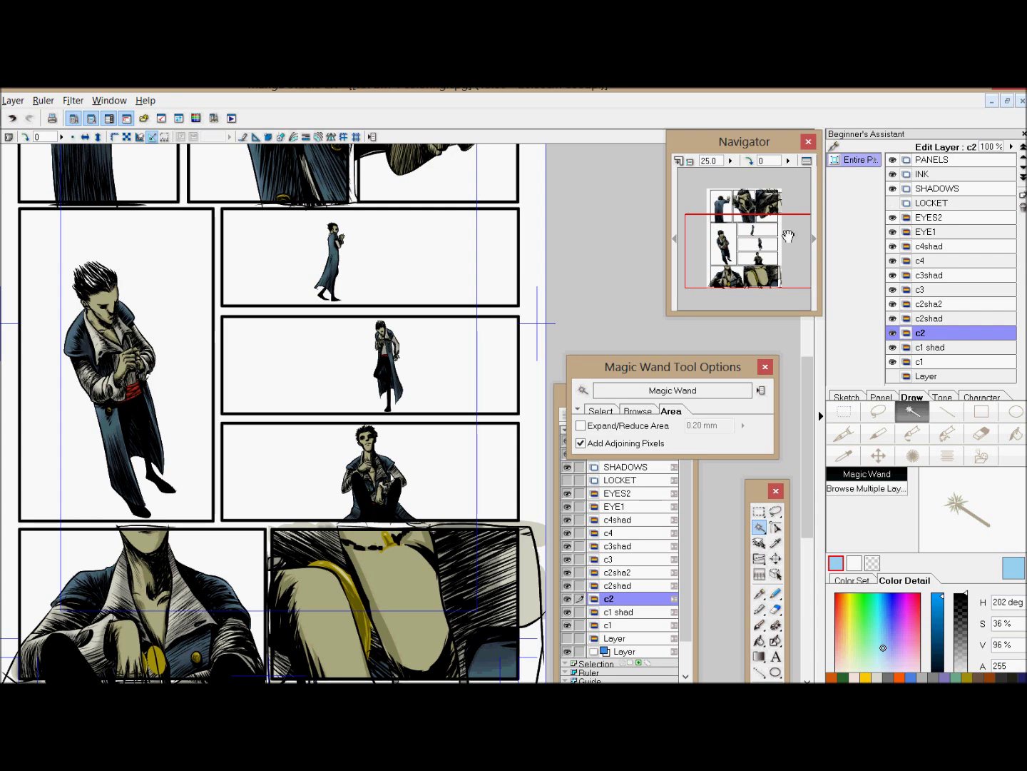
Step: Merge all the layers from EYES2 down to c1 into a single layer named COLORS
click(690, 160)
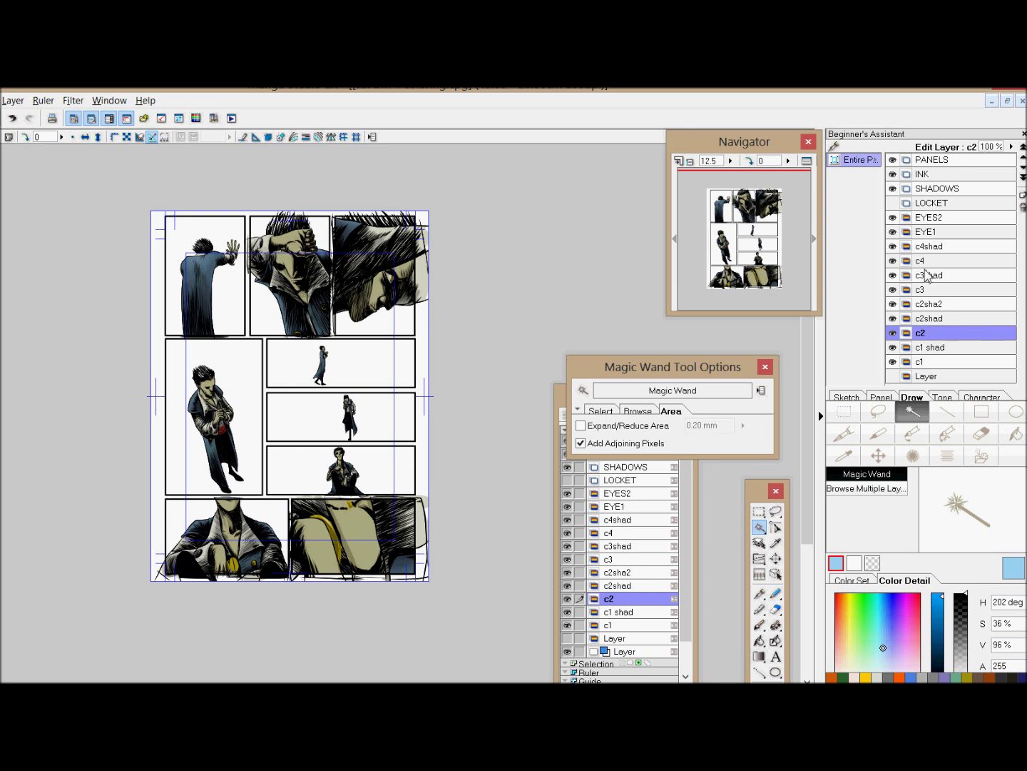
click(937, 219)
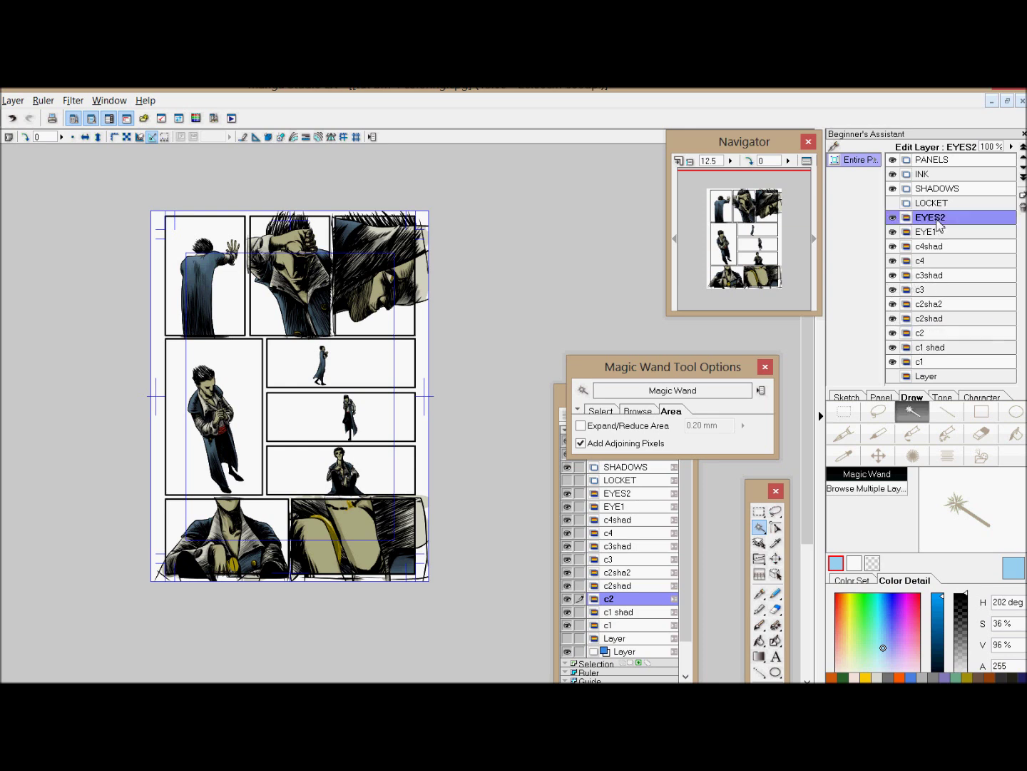
click(935, 234)
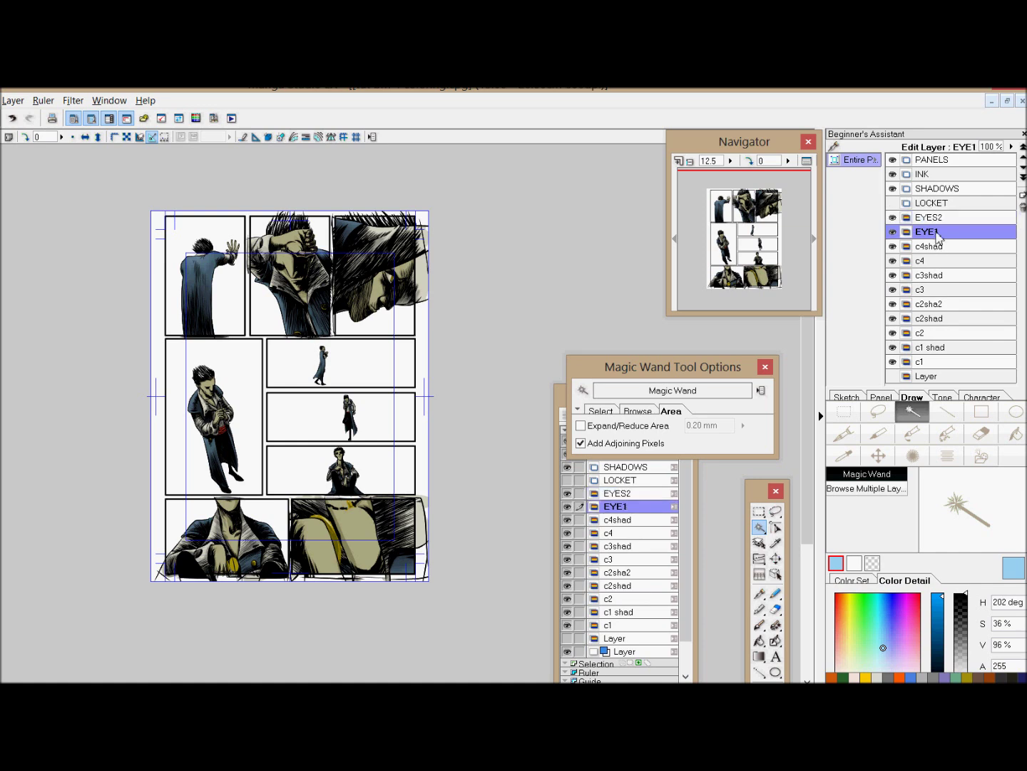
click(936, 219)
drag(580, 506, 579, 633)
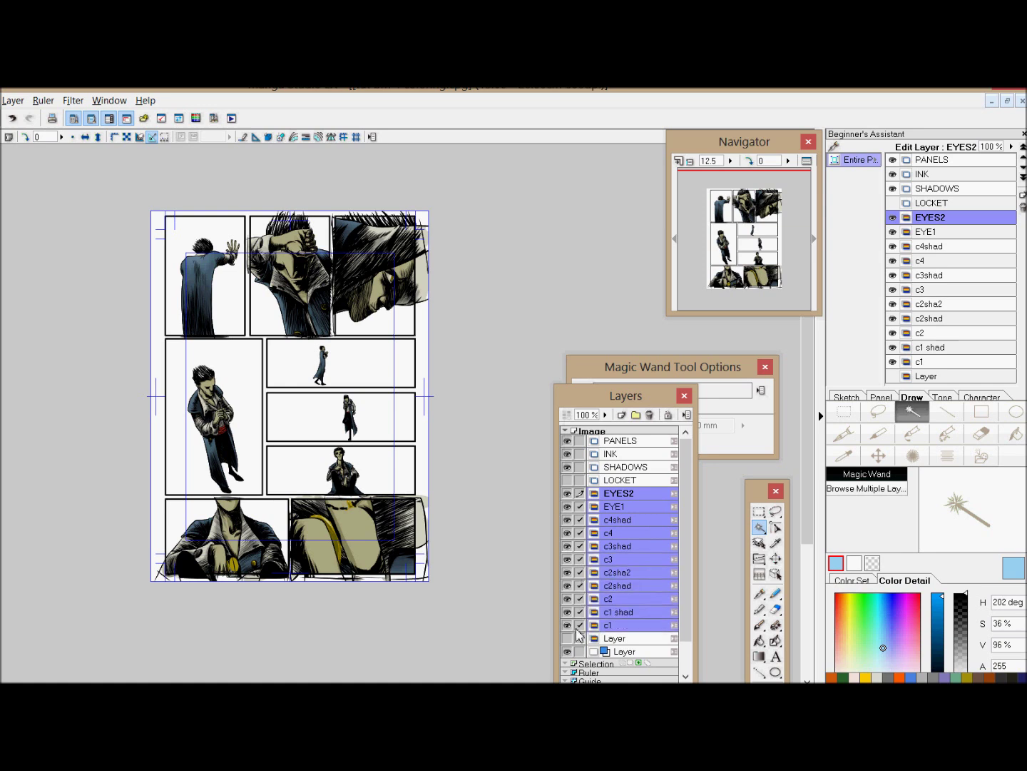
click(13, 100)
click(7, 281)
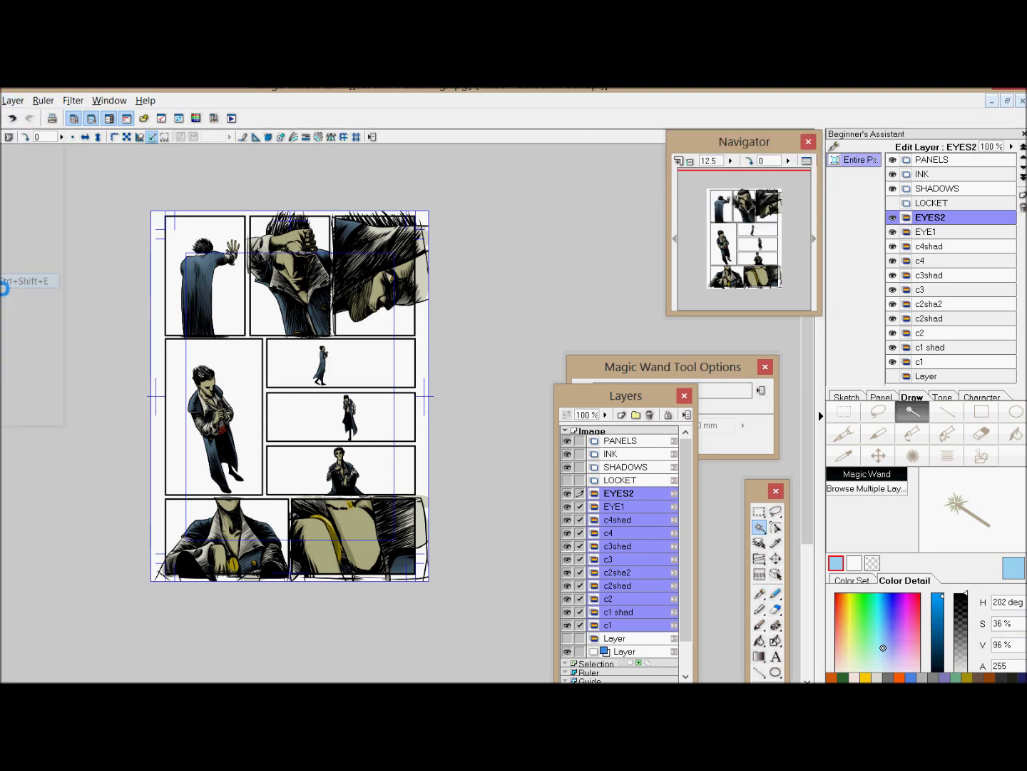
text(COLORS)
key(Return)
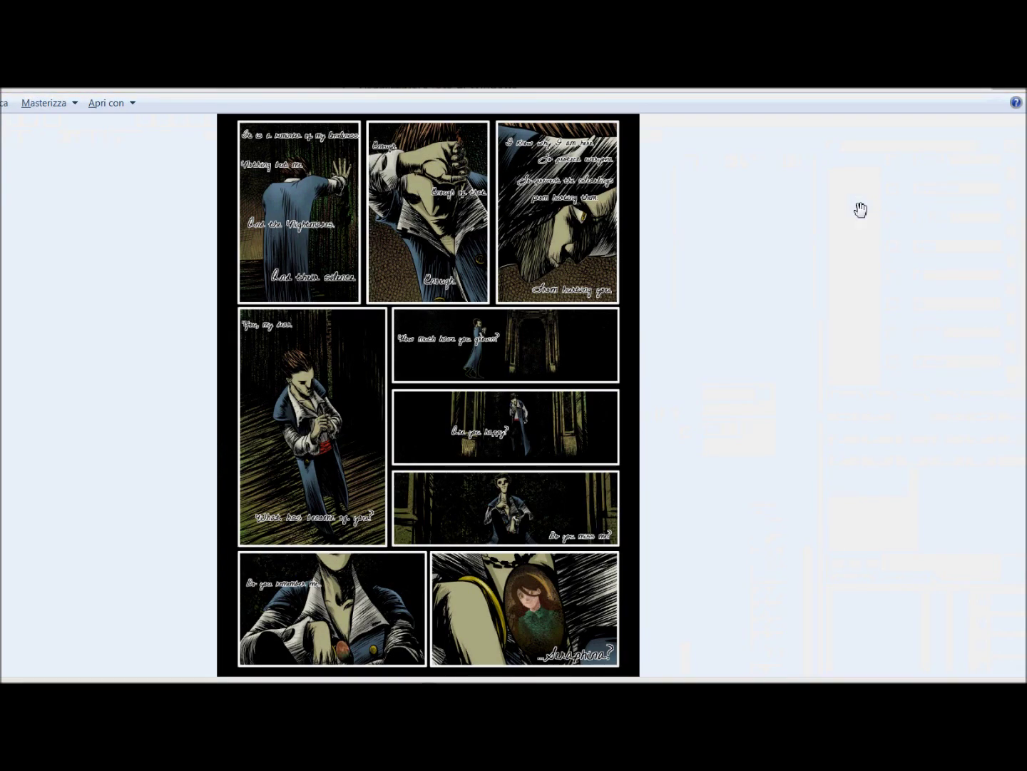
Step: Return to Manga Studio from the photo viewer and select the whole page with the COLORS layer active
key(alt+Tab)
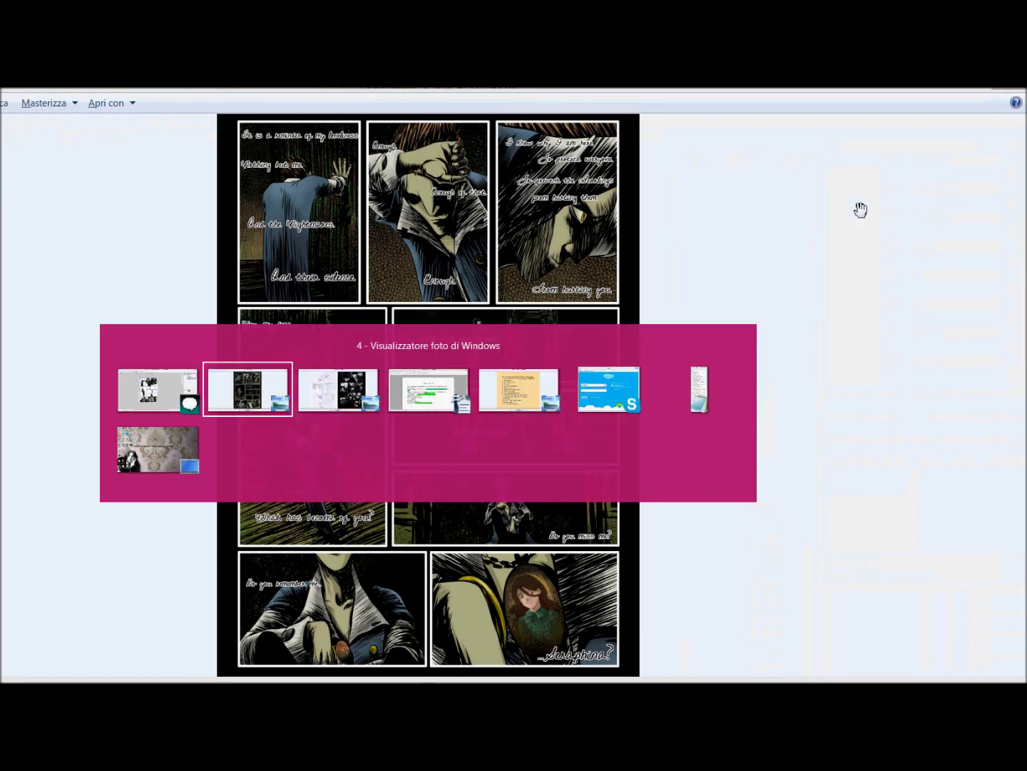
key(alt+Tab)
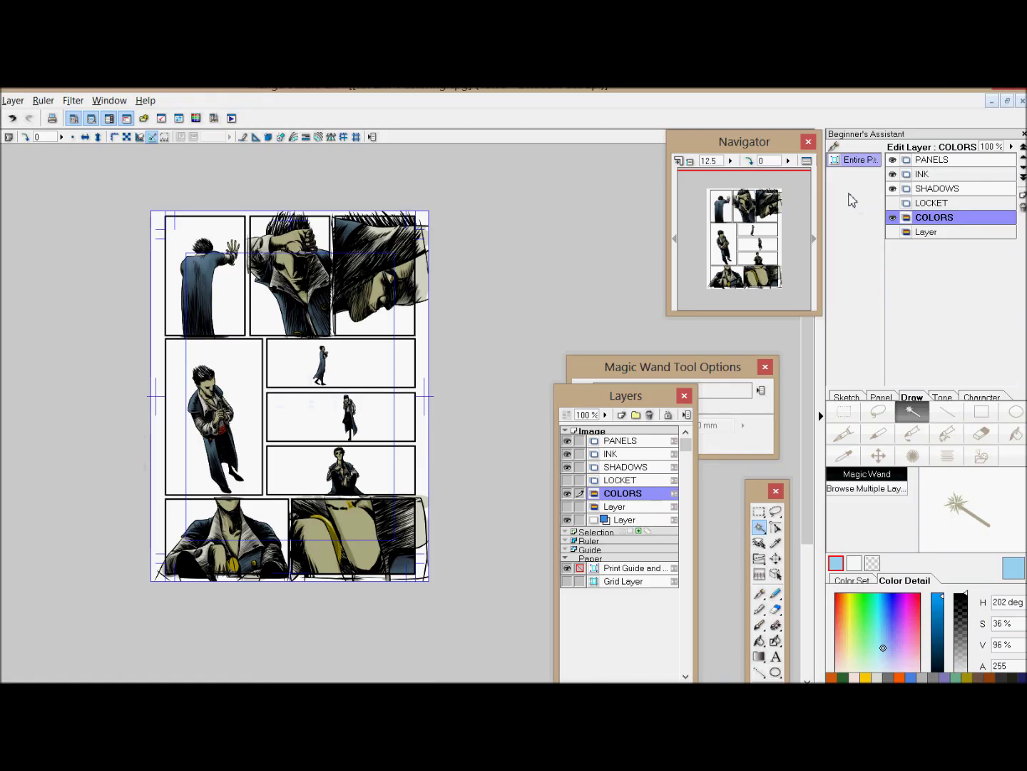
key(ctrl+a)
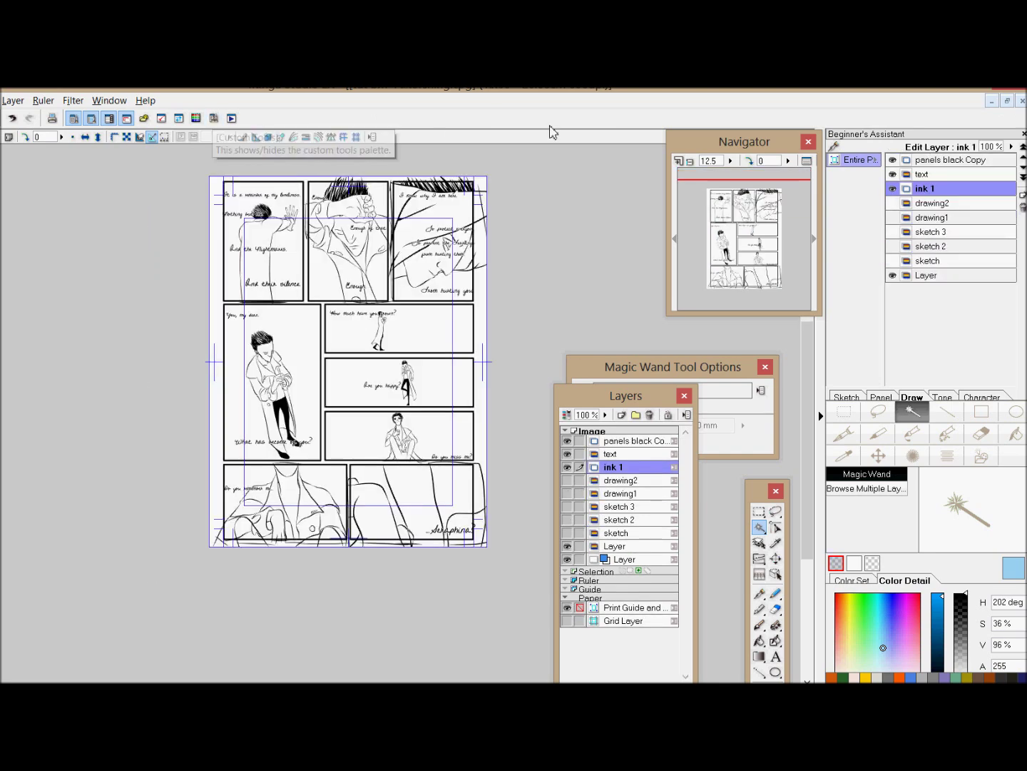
key(ctrl+Tab)
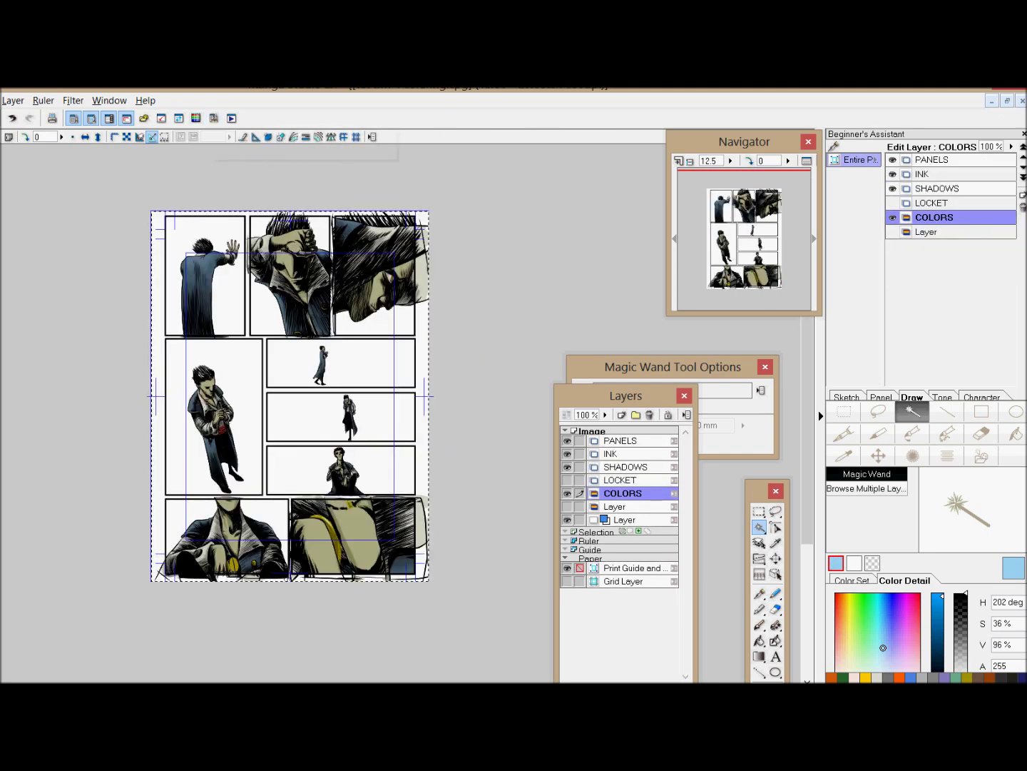
Step: Open the tut bm 4 main page from its folder inside MANGASTUDIO
key(ctrl+o)
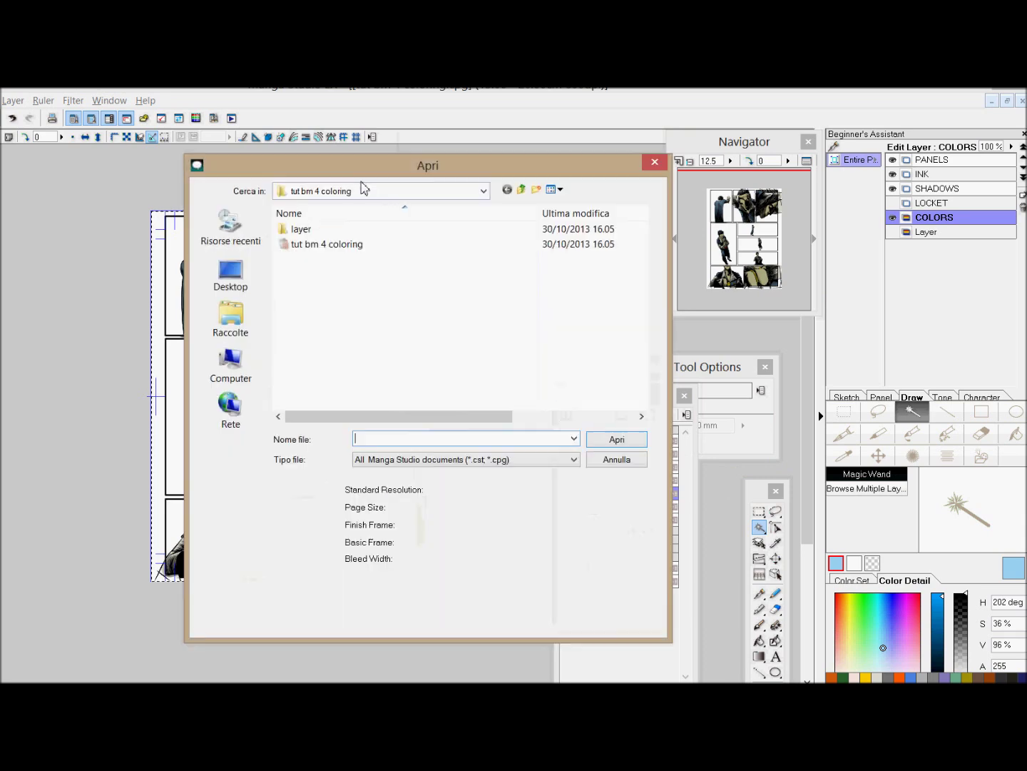
click(522, 189)
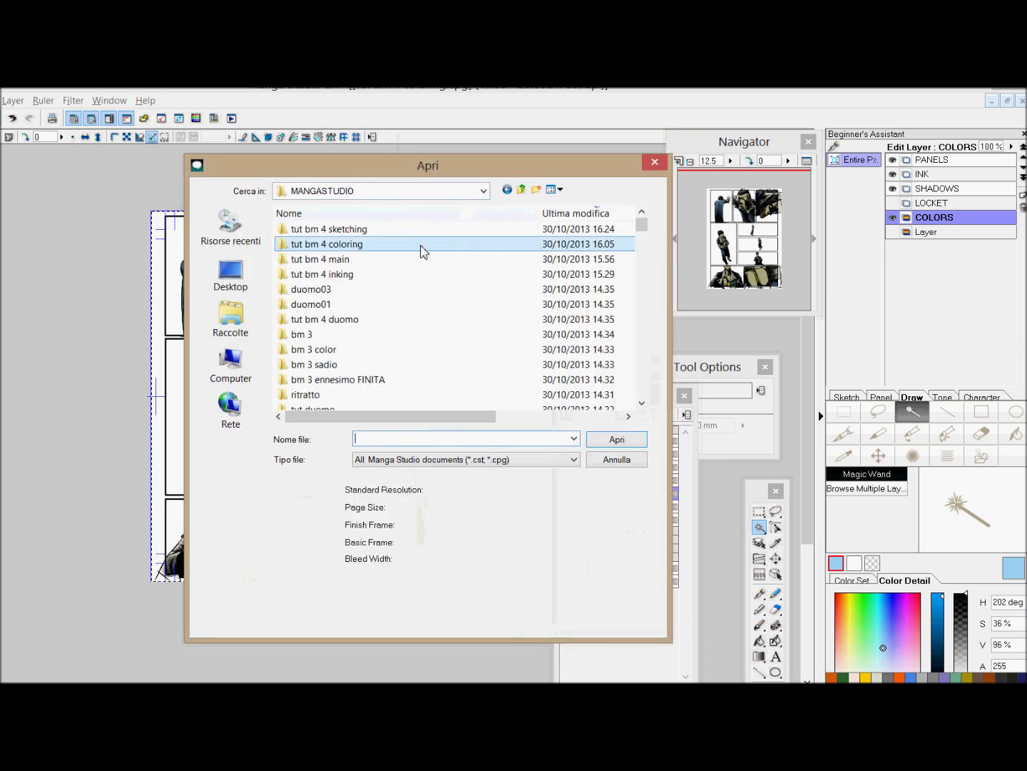
double_click(397, 260)
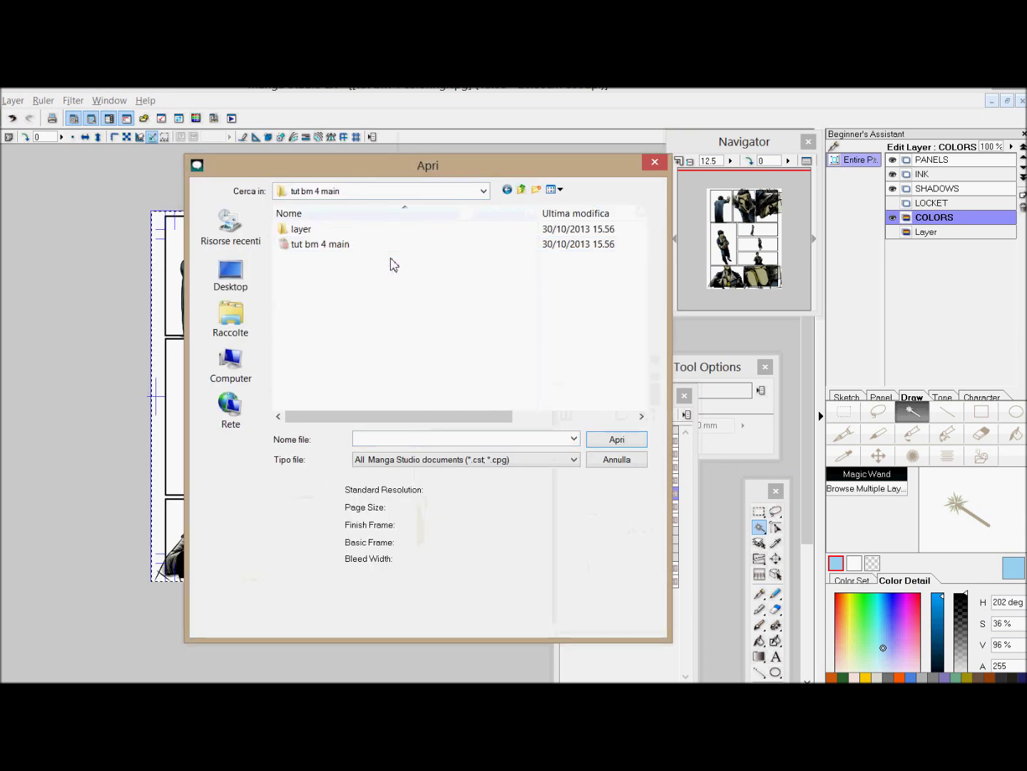
click(337, 245)
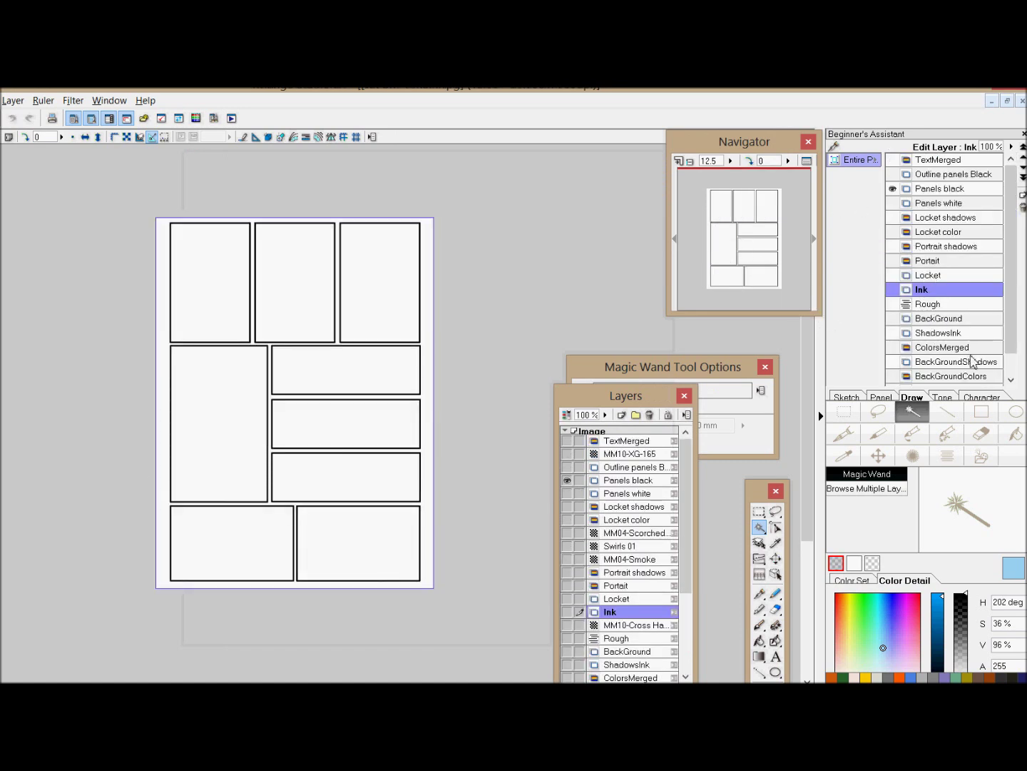
Step: Show the ColorsMerged, Ink and ShadowsInk layers of the main page
click(893, 347)
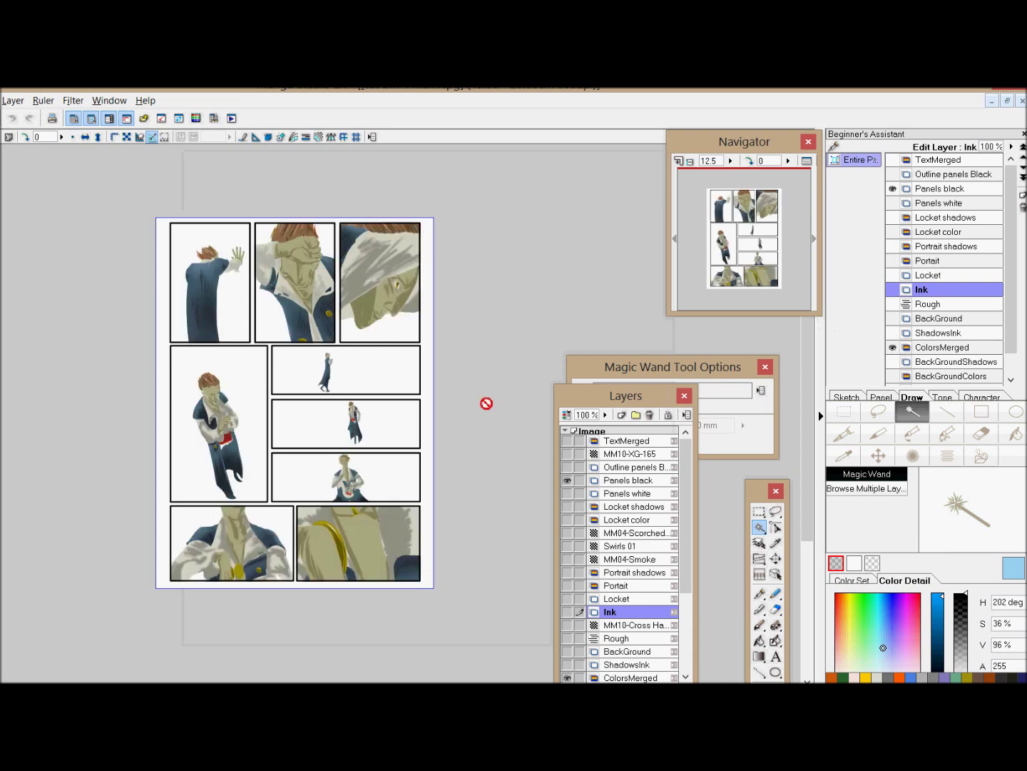
click(892, 291)
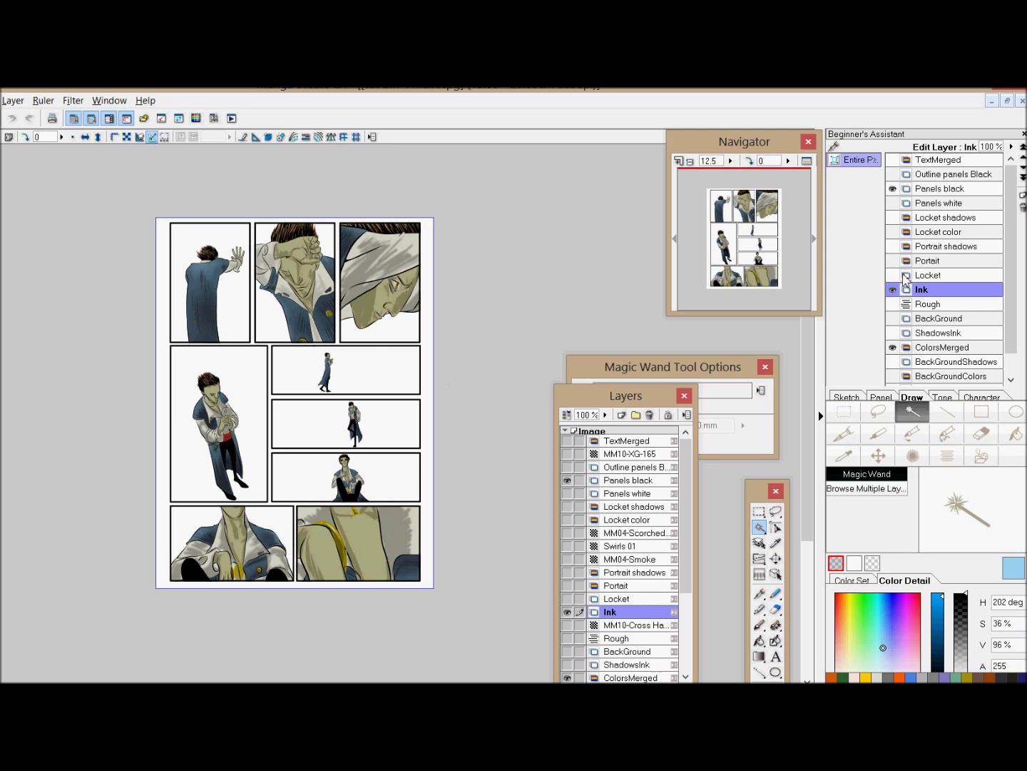
click(893, 332)
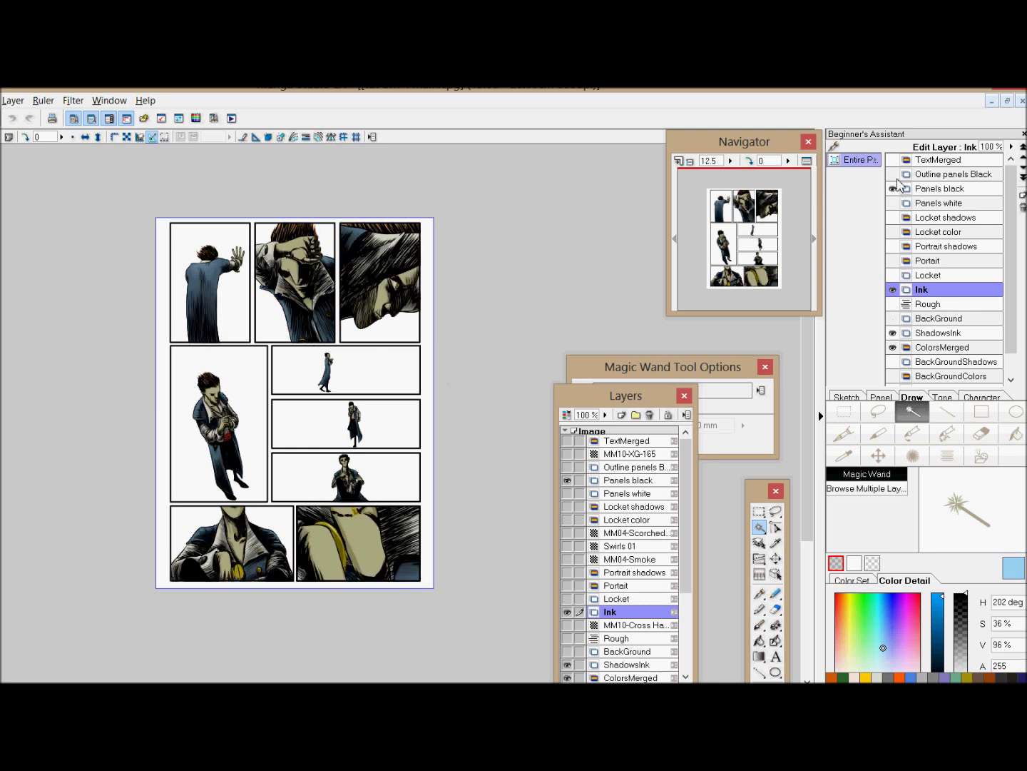
Step: Compare the page with and without the TextMerged lettering and examine the finished page in Windows Photo Viewer
click(892, 159)
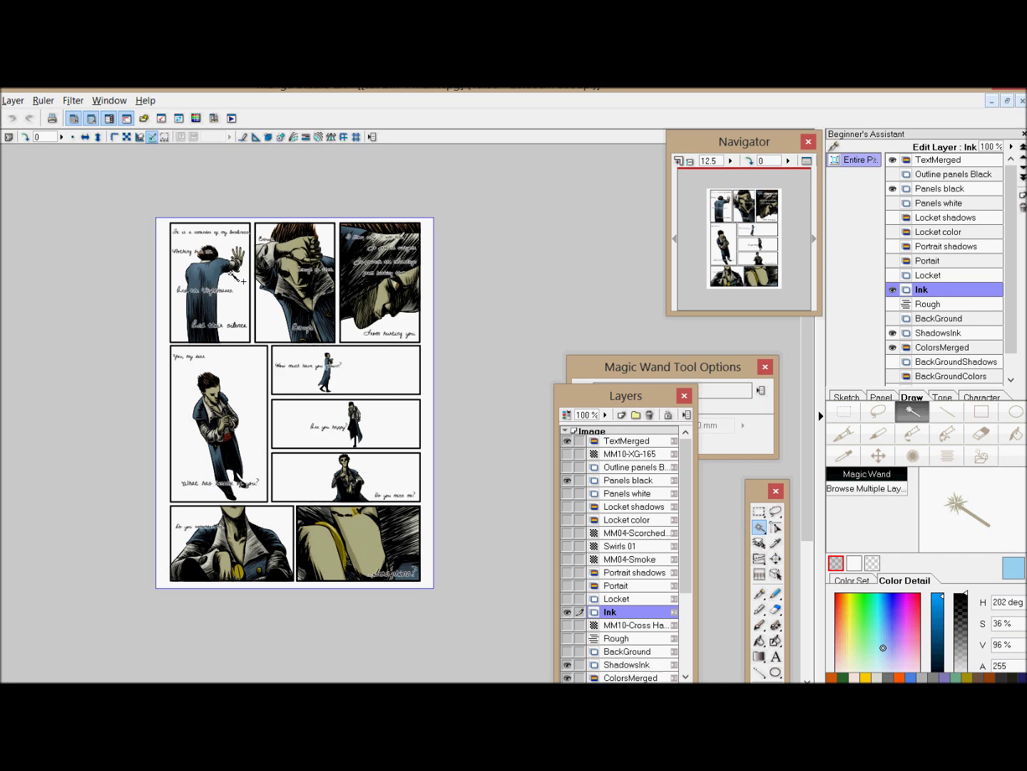
click(892, 159)
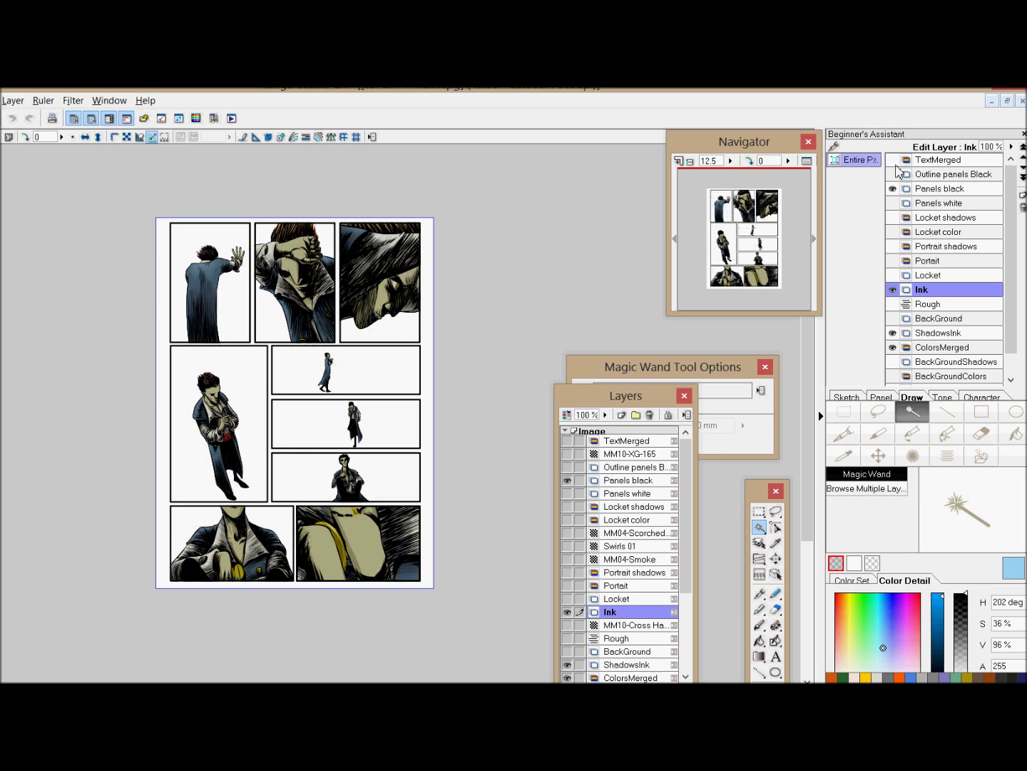
click(892, 160)
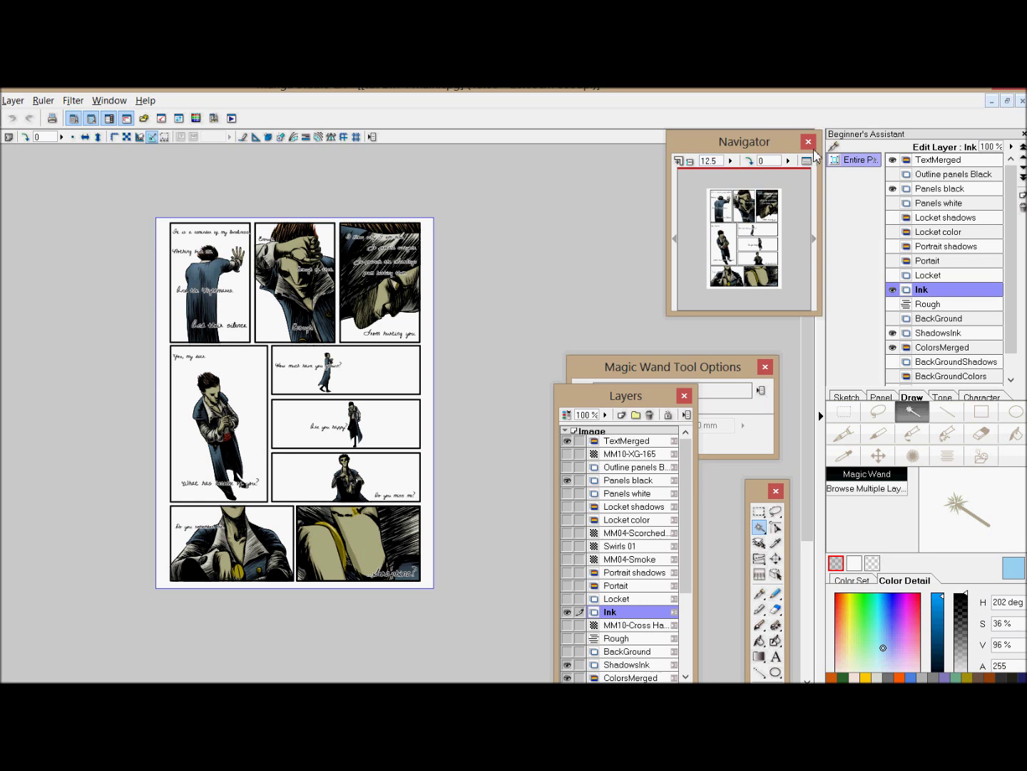
click(893, 161)
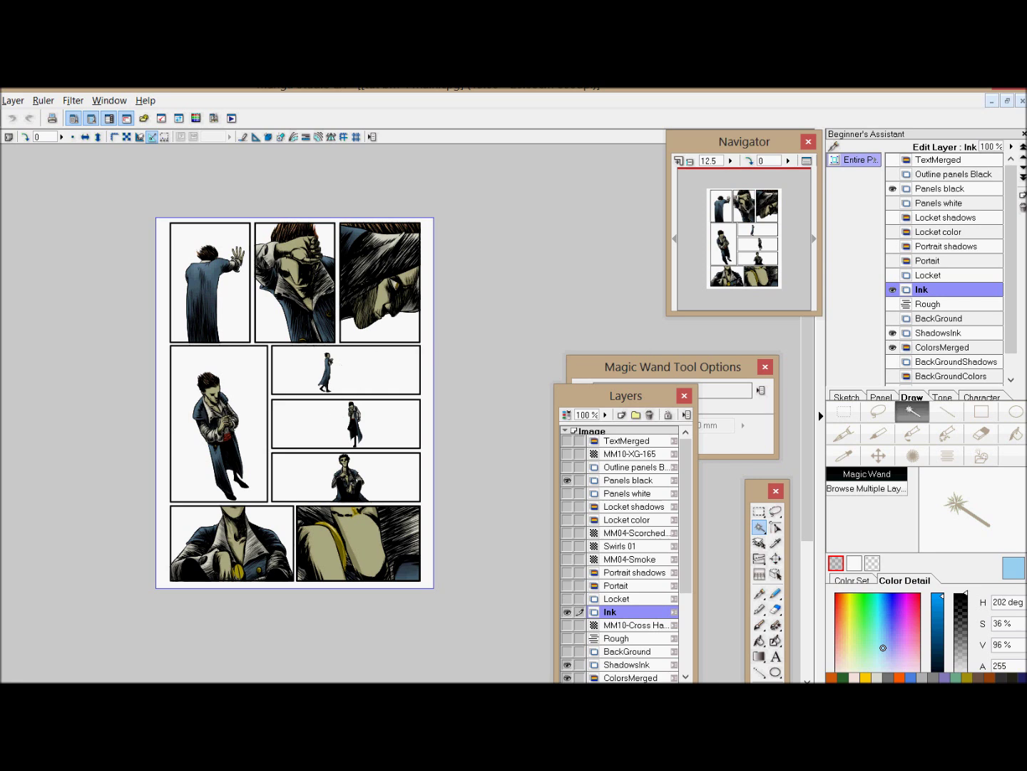
click(352, 665)
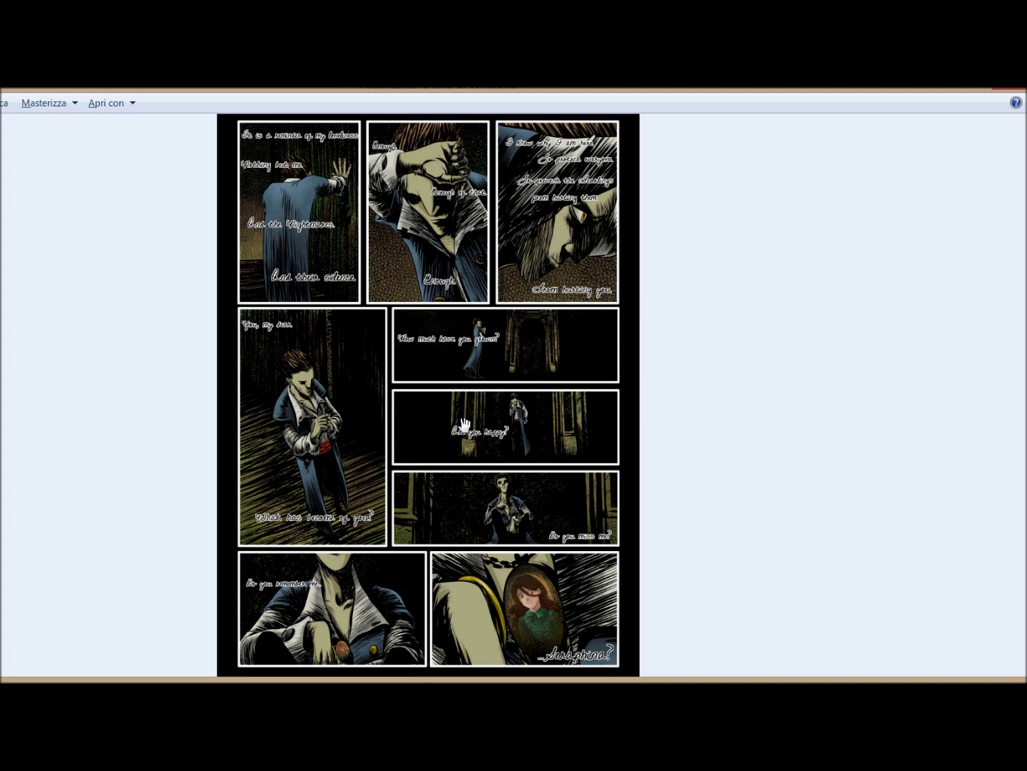
key(alt+Tab)
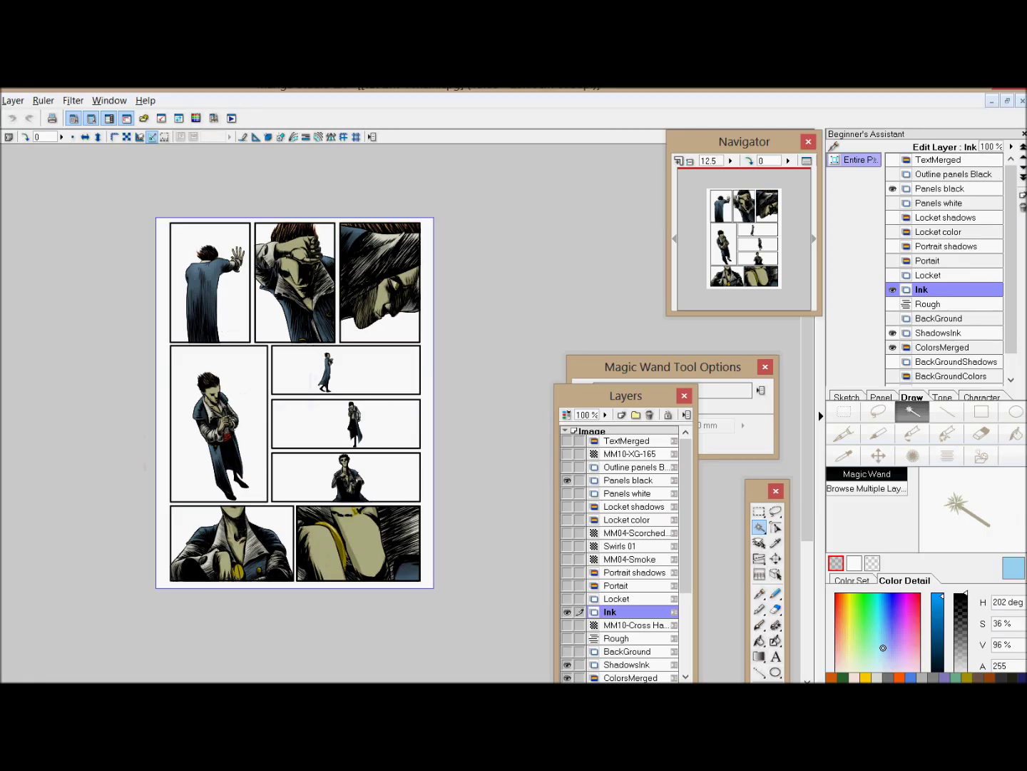
Step: Open the tut bm 4 duomo page from its folder inside MANGASTUDIO
key(alt+f)
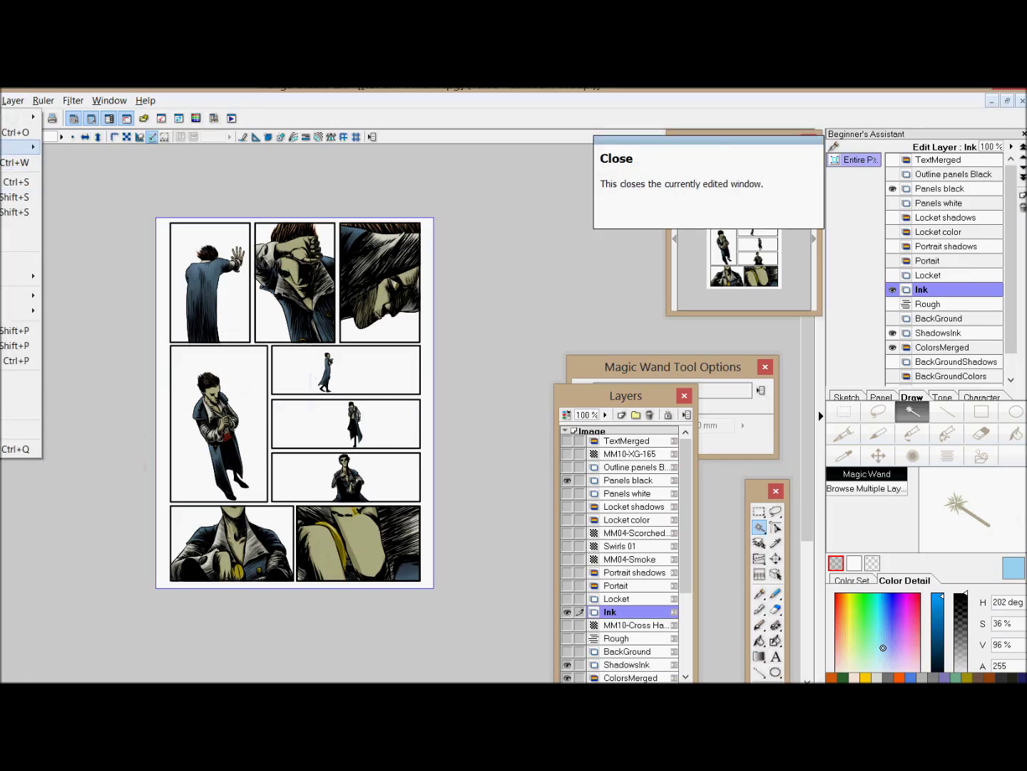
key(Return)
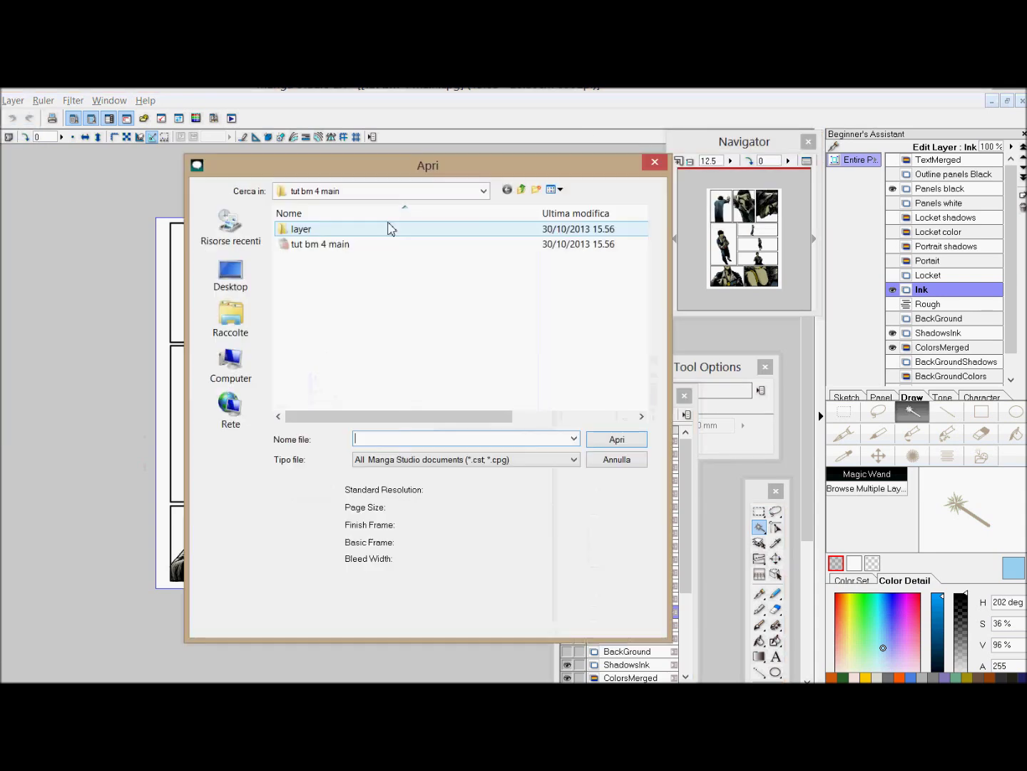
click(522, 191)
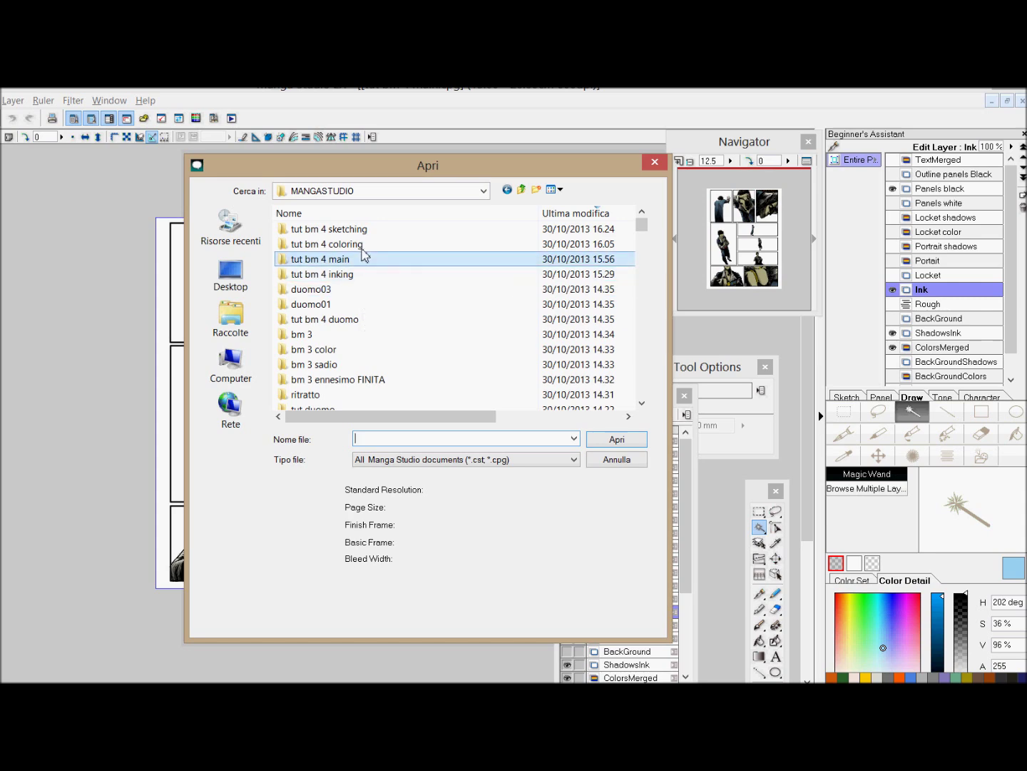
click(358, 330)
double_click(358, 330)
click(347, 247)
double_click(347, 246)
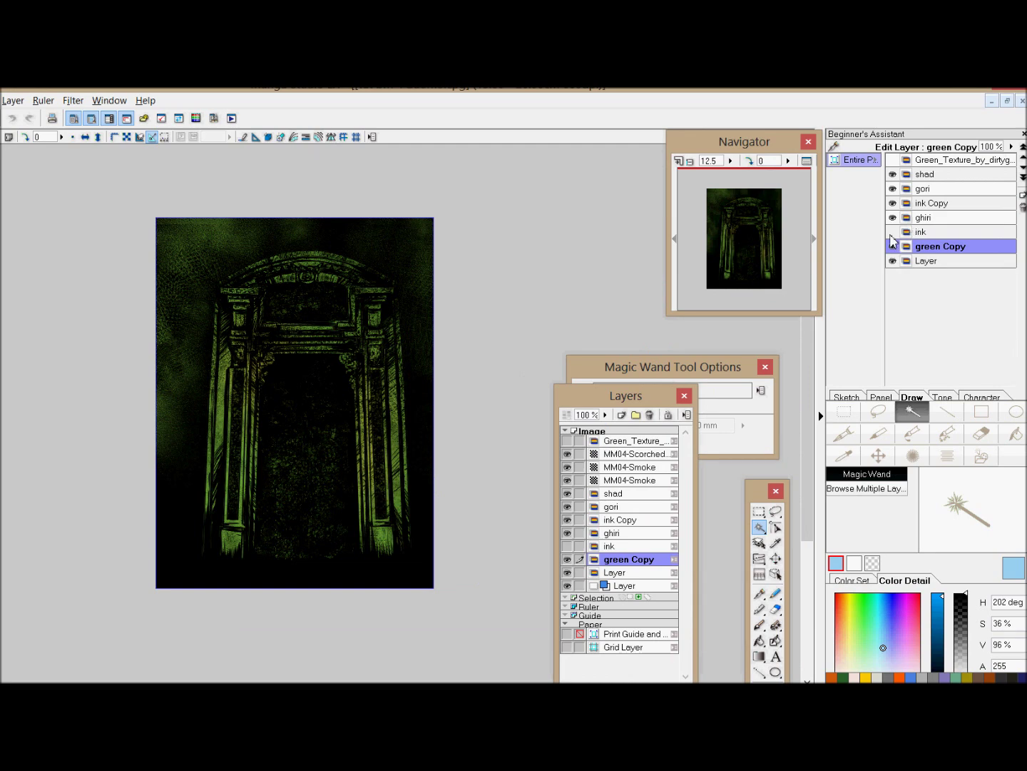
Step: Hide the doorway's drawing and green Copy layers, and rebuild the picture by showing ghiri, ink Copy, gori, shad, ink and green Copy
click(893, 203)
click(892, 189)
click(893, 174)
click(894, 246)
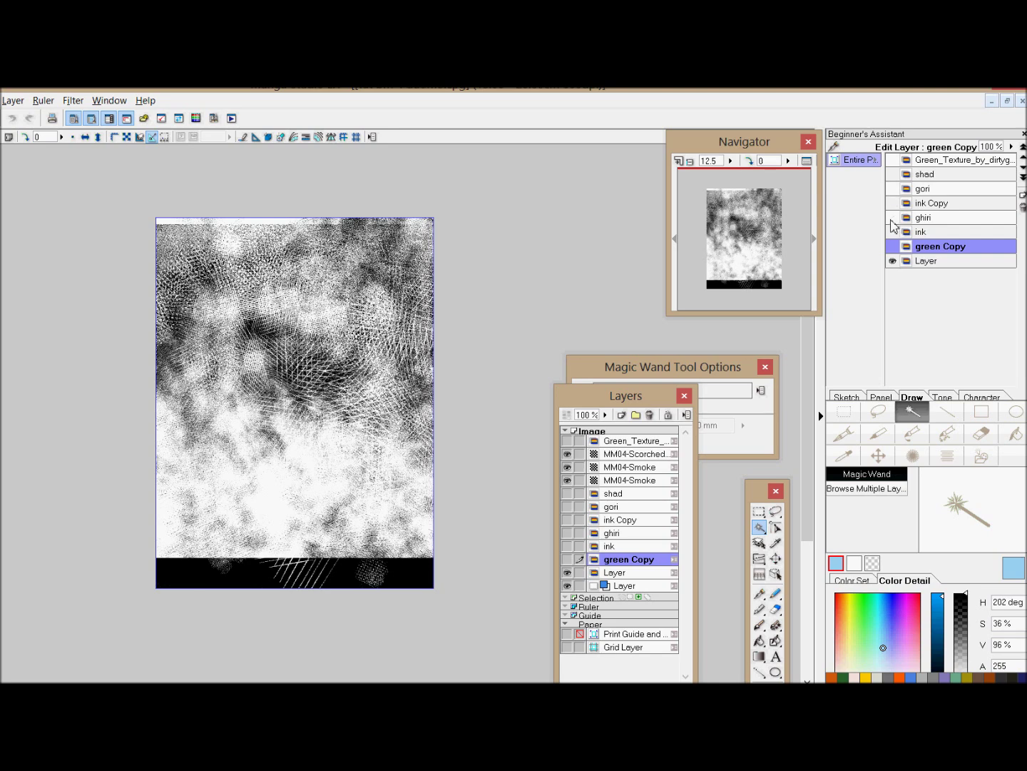
click(892, 216)
click(893, 202)
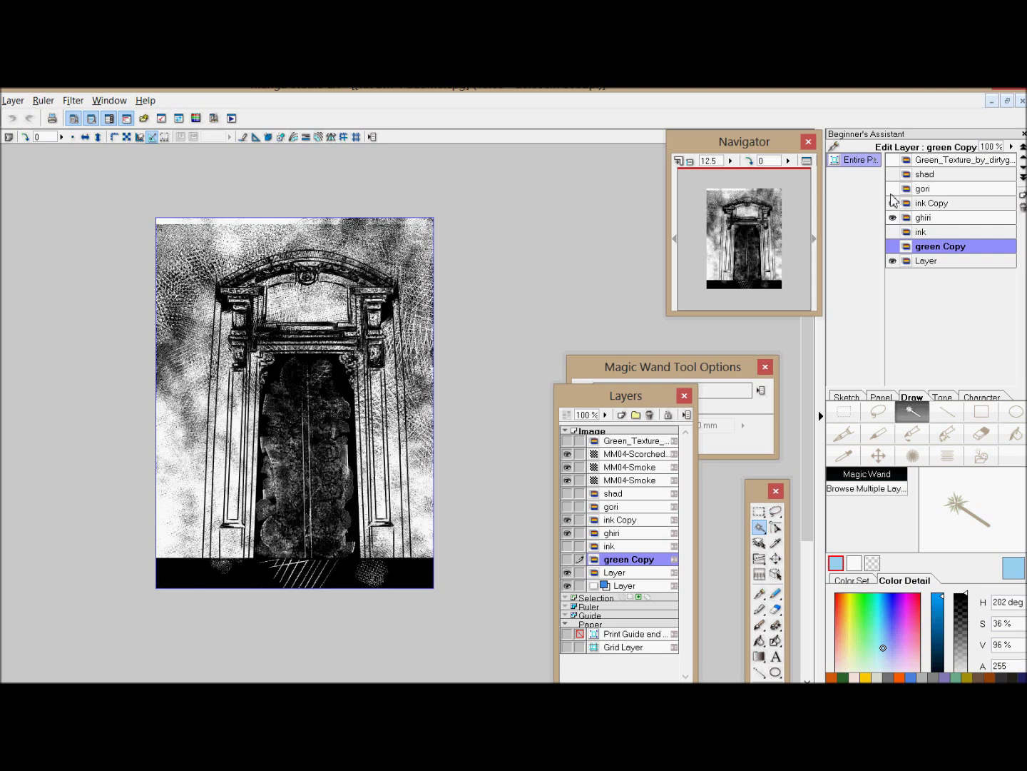
click(892, 190)
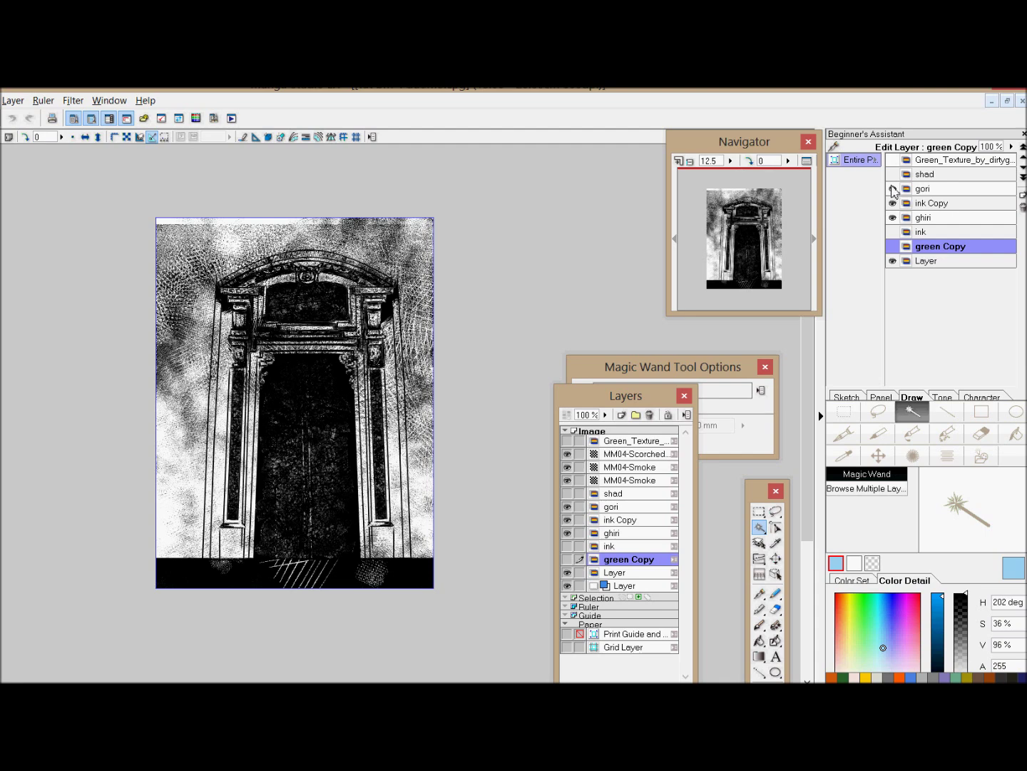
click(892, 175)
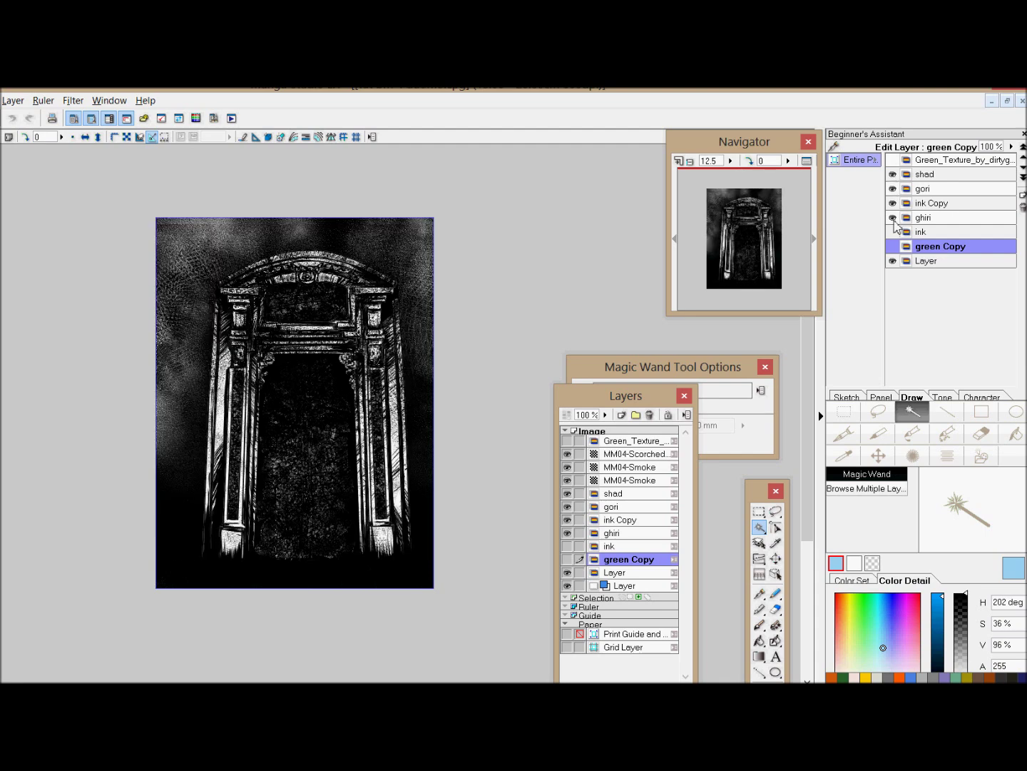
click(893, 245)
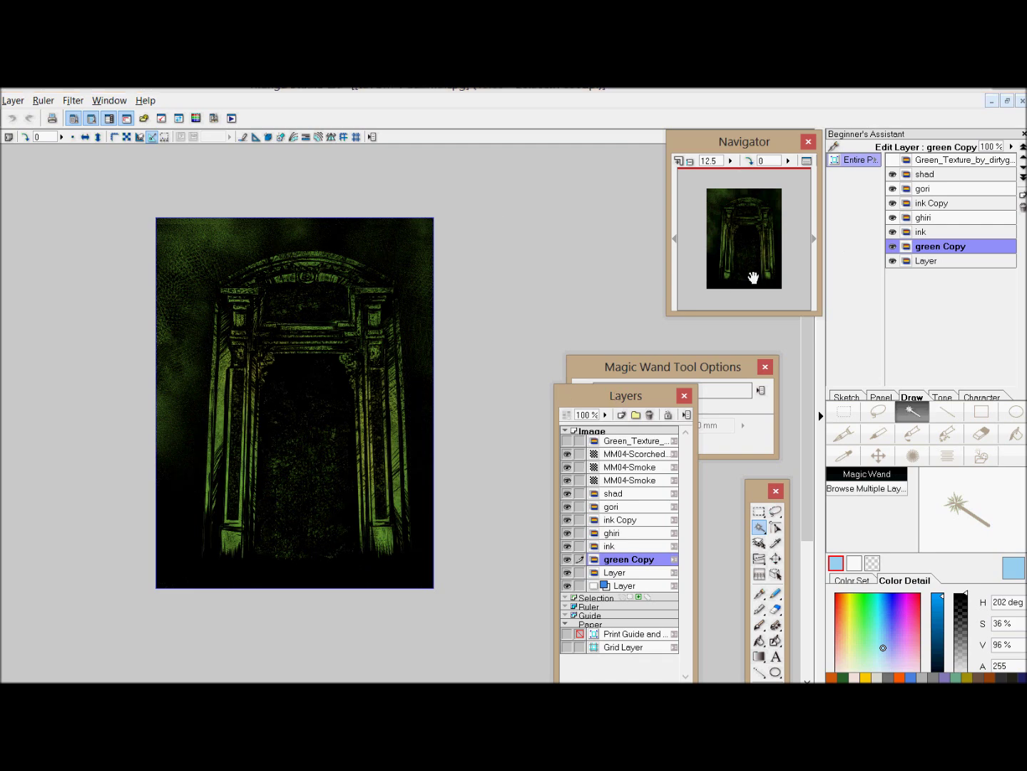
Step: Select nearly the whole doorway picture with a rectangular selection and return to the main page document
drag(749, 279, 738, 278)
click(844, 411)
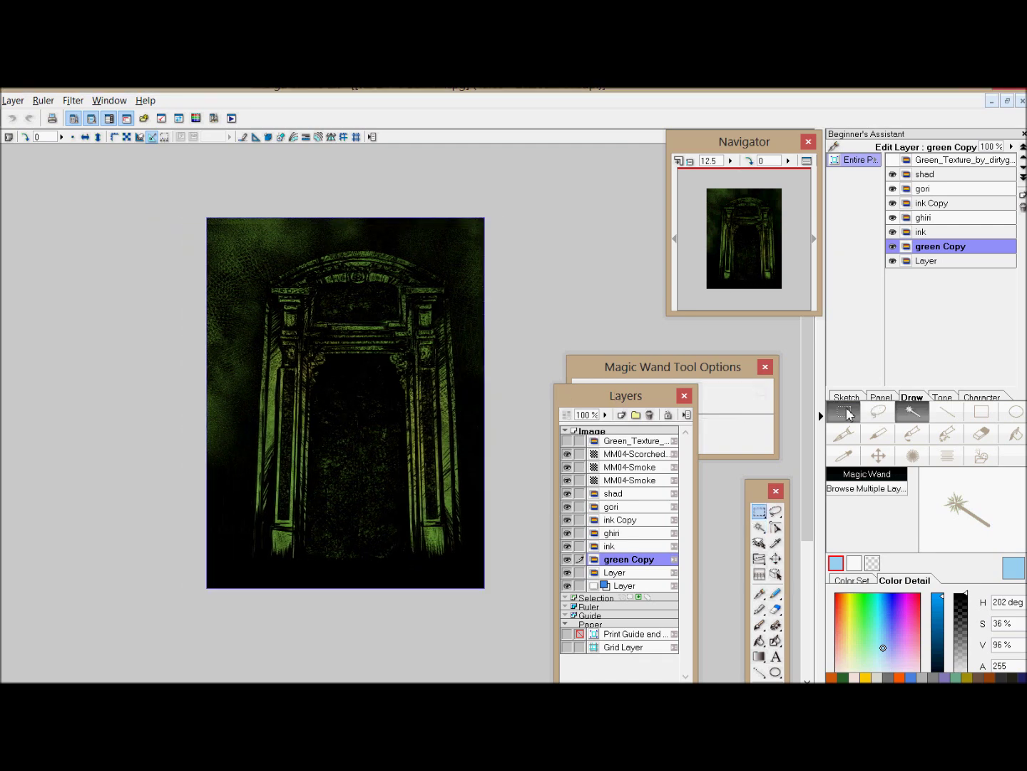
drag(209, 219, 492, 568)
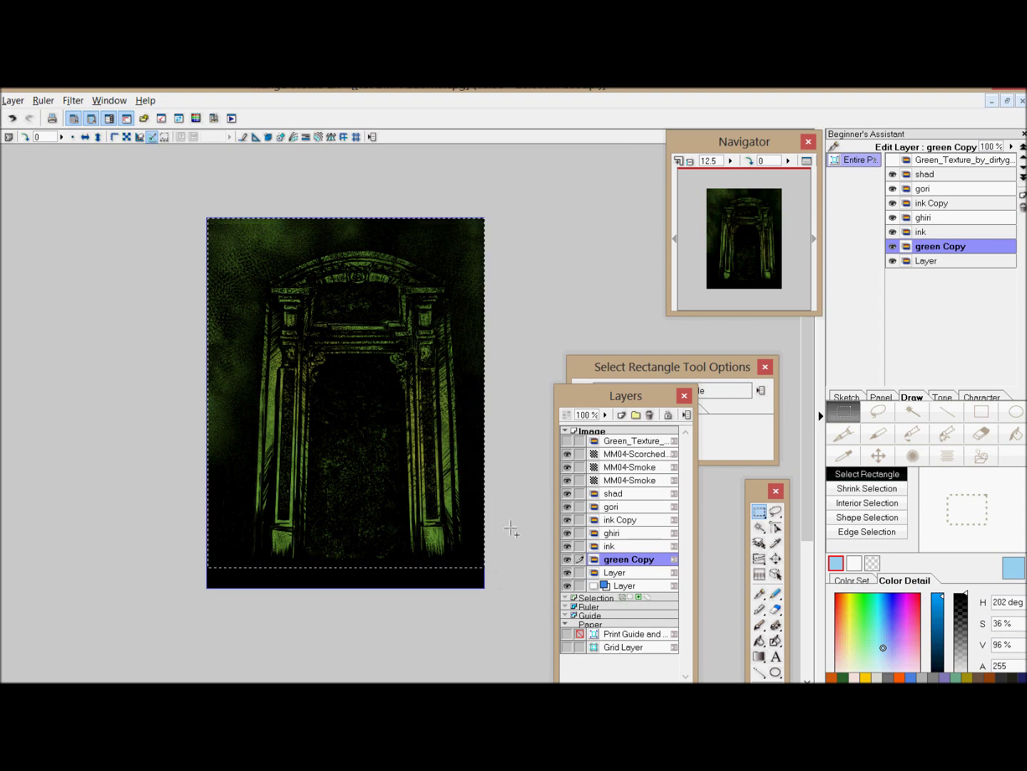
key(ctrl+Tab)
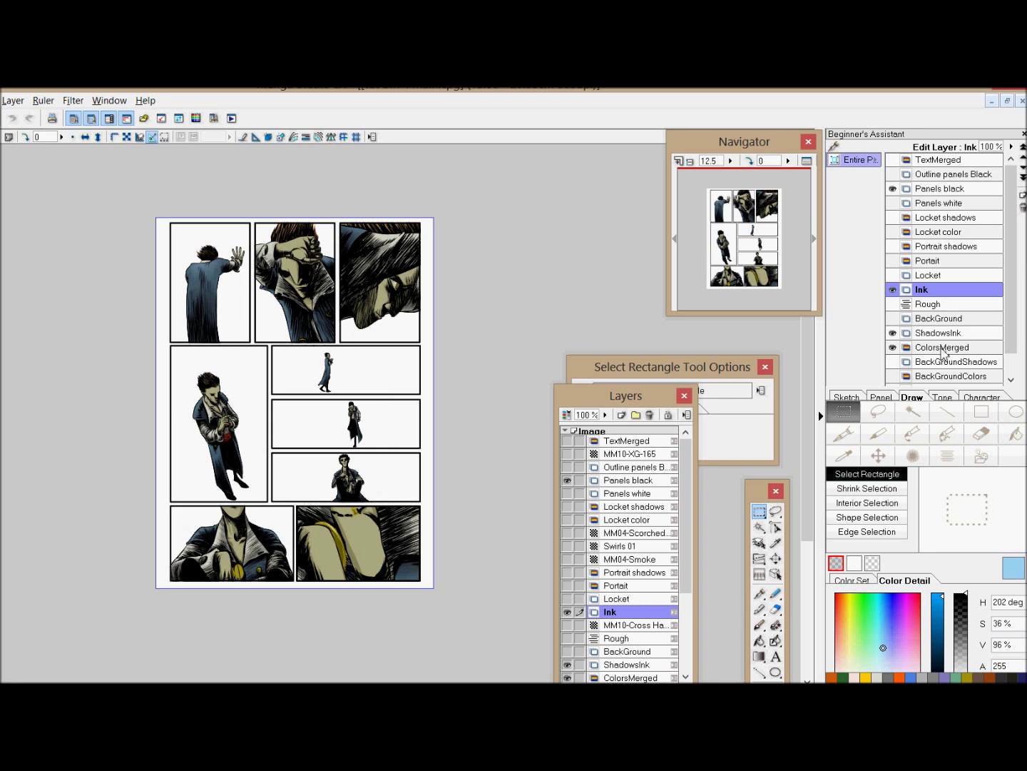
Step: Show the BackGroundShadows layer of the main page and examine the doorway backgrounds in the middle and lower panels
click(892, 318)
click(893, 319)
drag(1012, 285, 1011, 308)
click(891, 336)
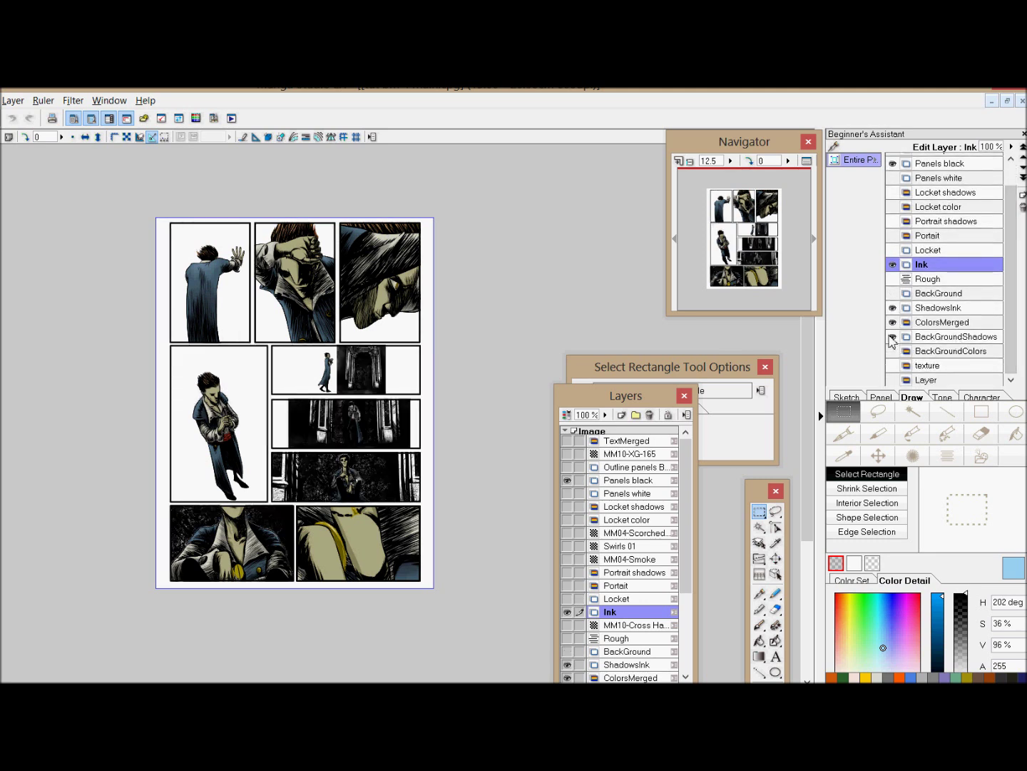
click(679, 162)
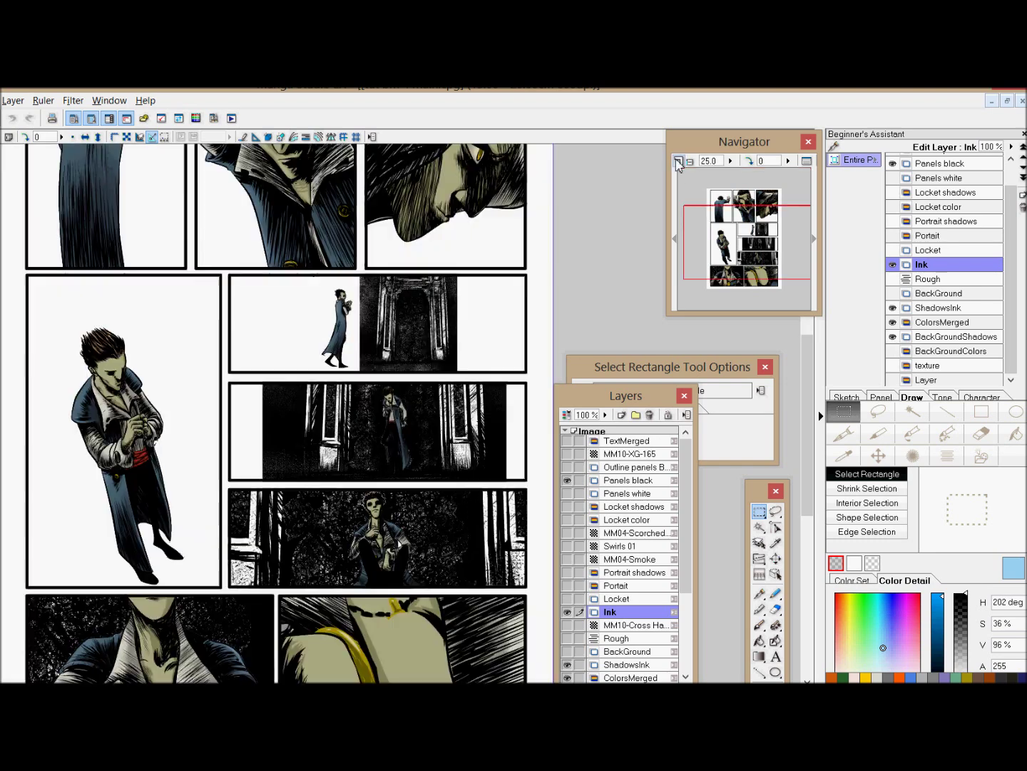
drag(696, 234, 749, 273)
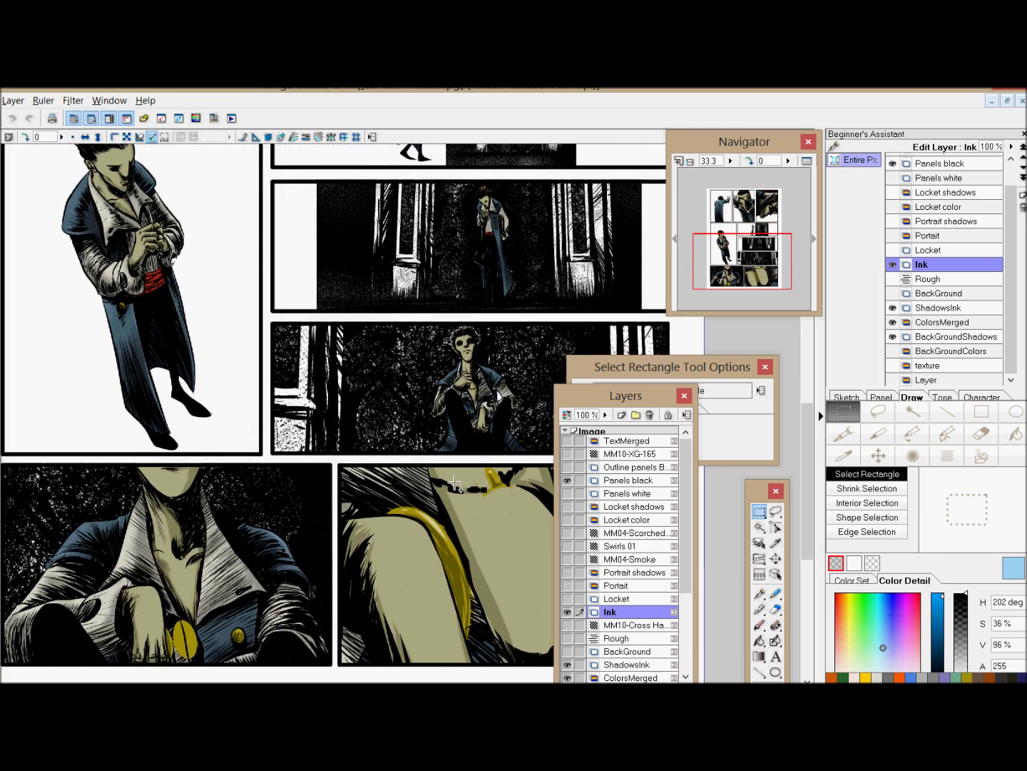
click(690, 162)
click(690, 162)
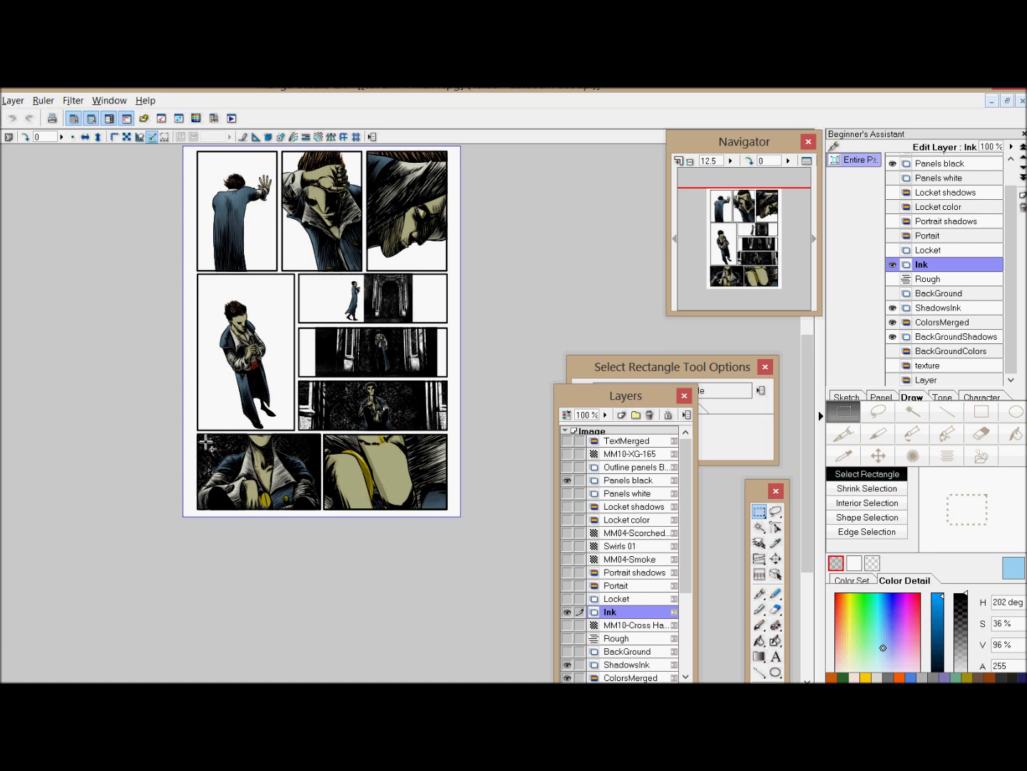
mouse_move(797, 241)
mouse_down()
mouse_move(786, 247)
mouse_move(784, 240)
mouse_up()
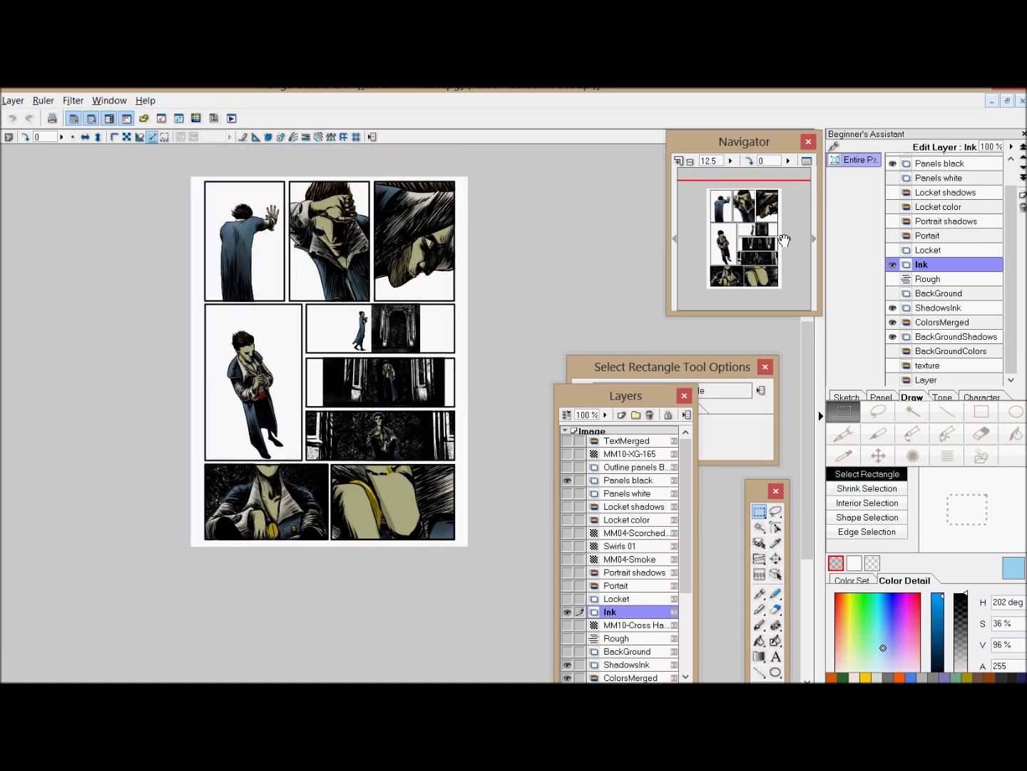
Step: Show the BackGround, Rough and texture layers and examine the inked backgrounds up close
click(892, 293)
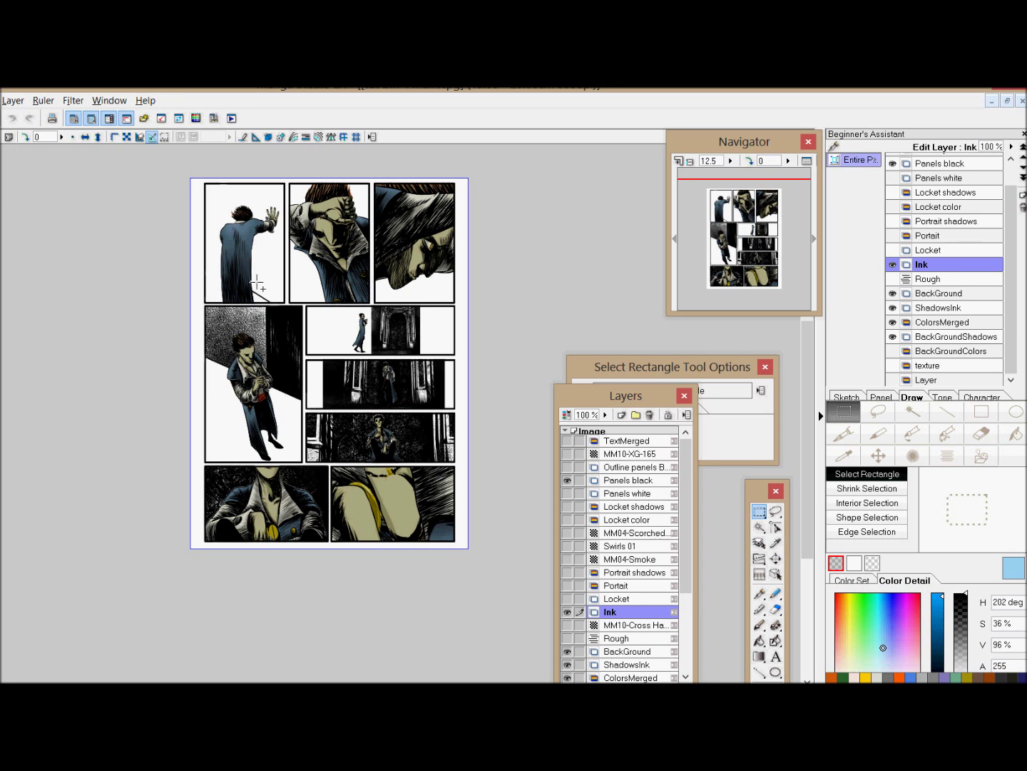
click(892, 279)
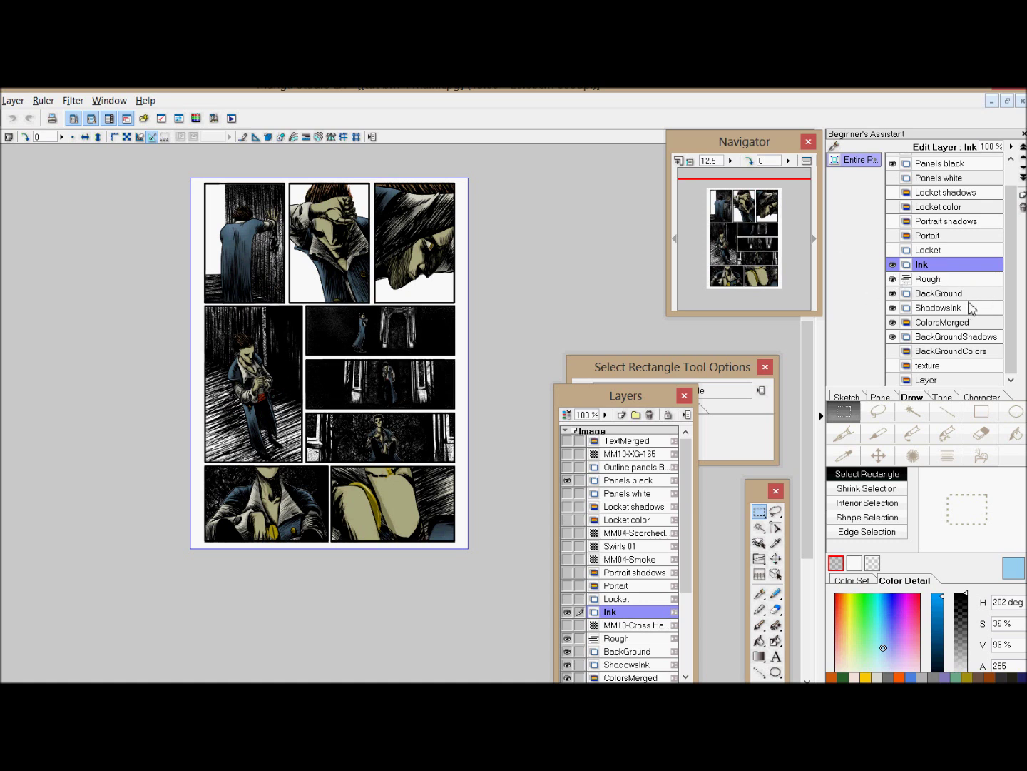
drag(747, 222, 696, 235)
scroll(746, 230, up, 1)
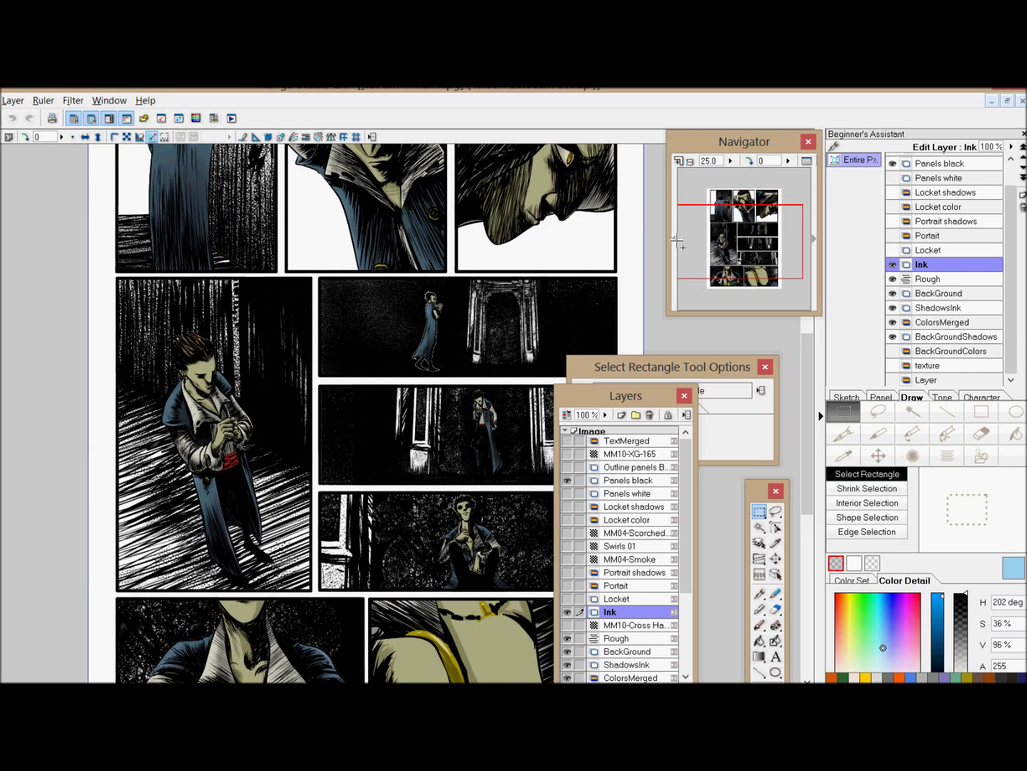
drag(765, 265, 726, 207)
click(691, 161)
drag(761, 248, 765, 260)
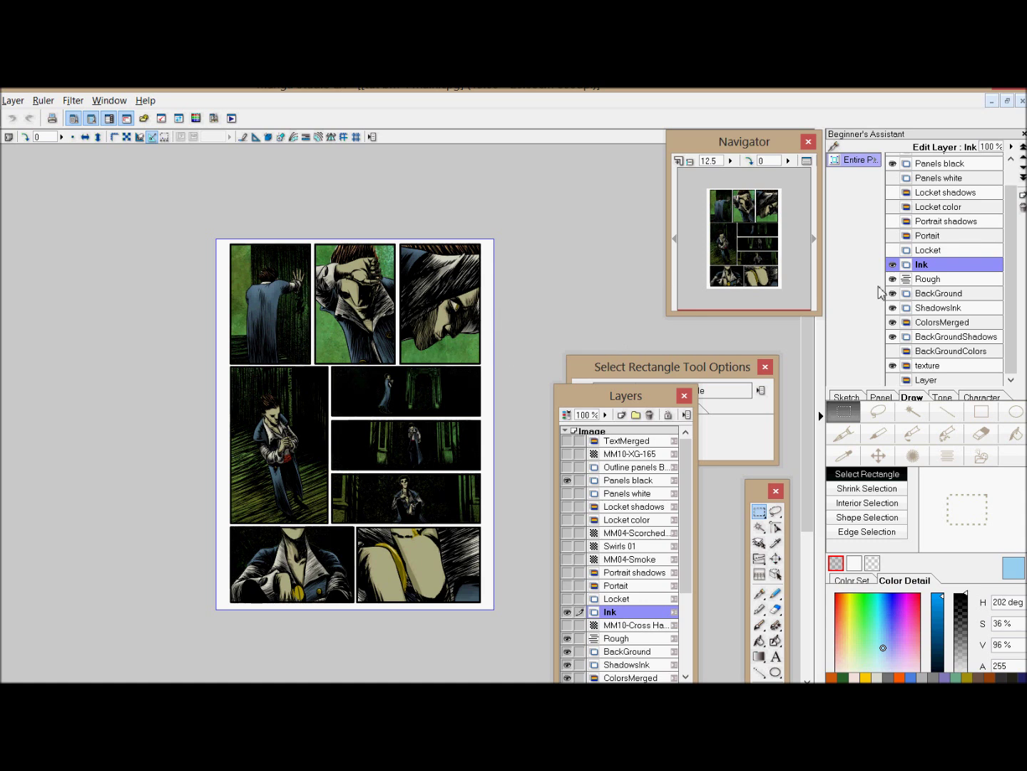
Step: Make the ColorsMerged layer active and compare the page with and without the figures' colours
click(958, 326)
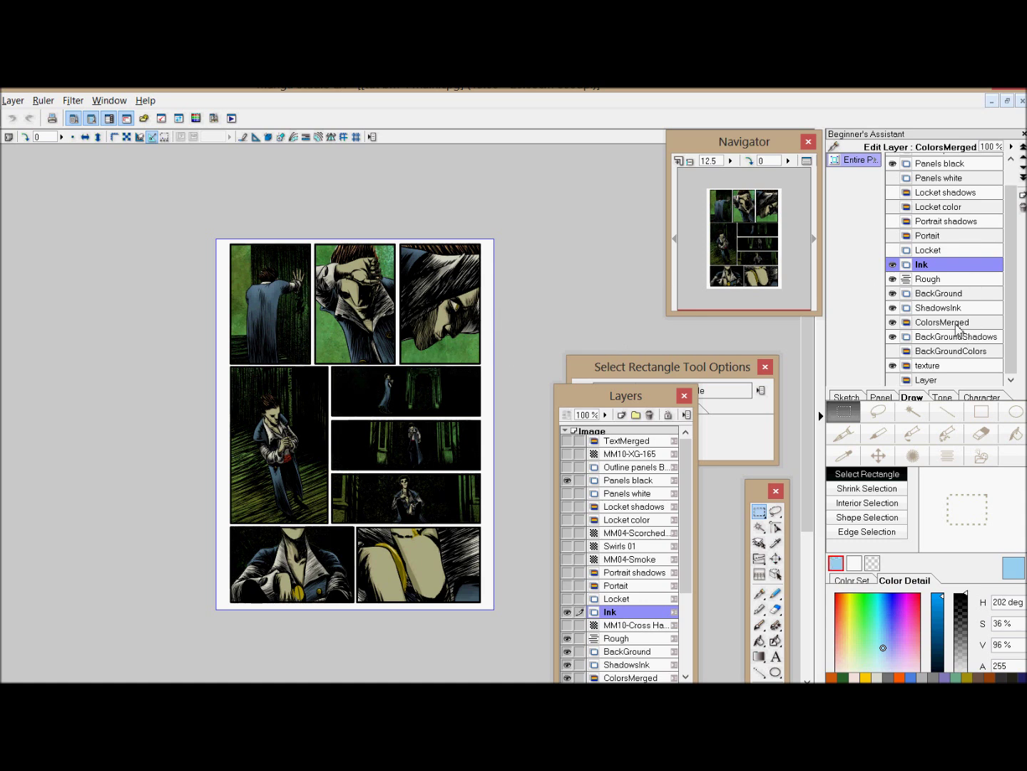
click(893, 322)
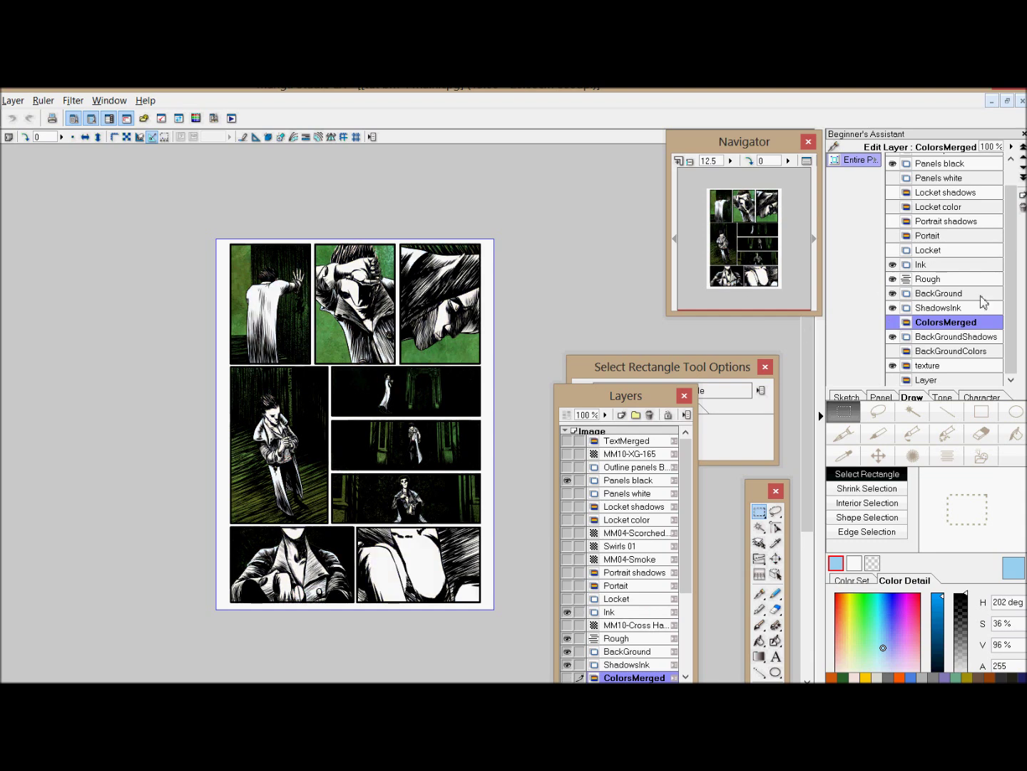
click(892, 321)
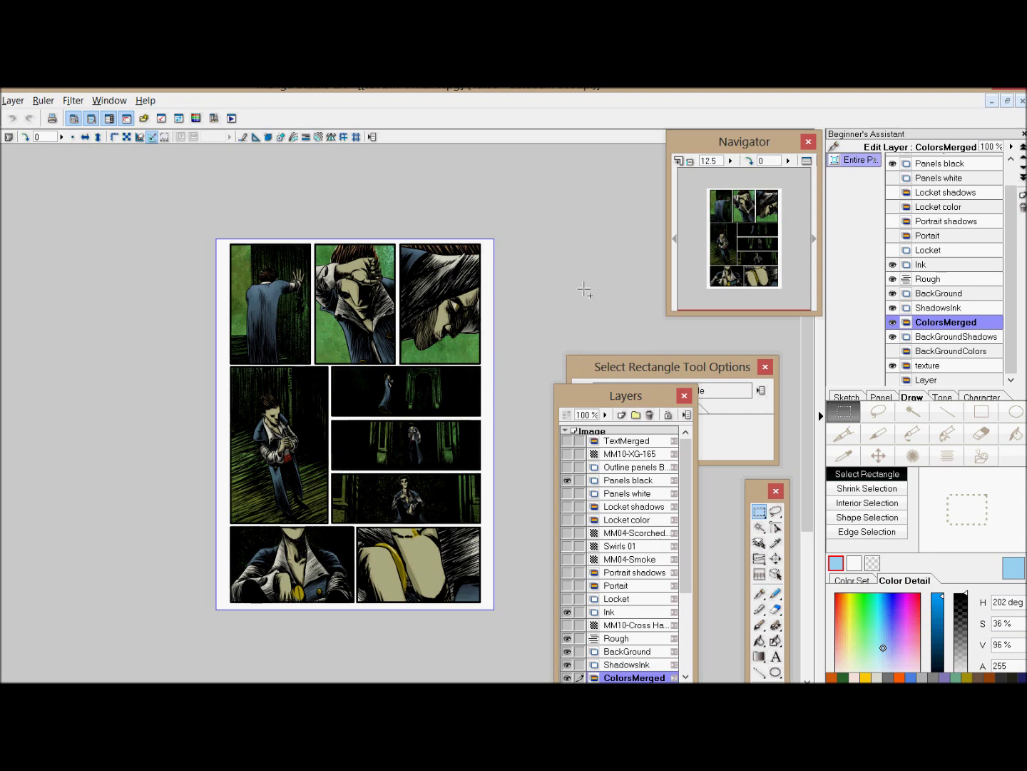
Step: Examine the textured panels up close and show the BackGroundColors layer
click(773, 246)
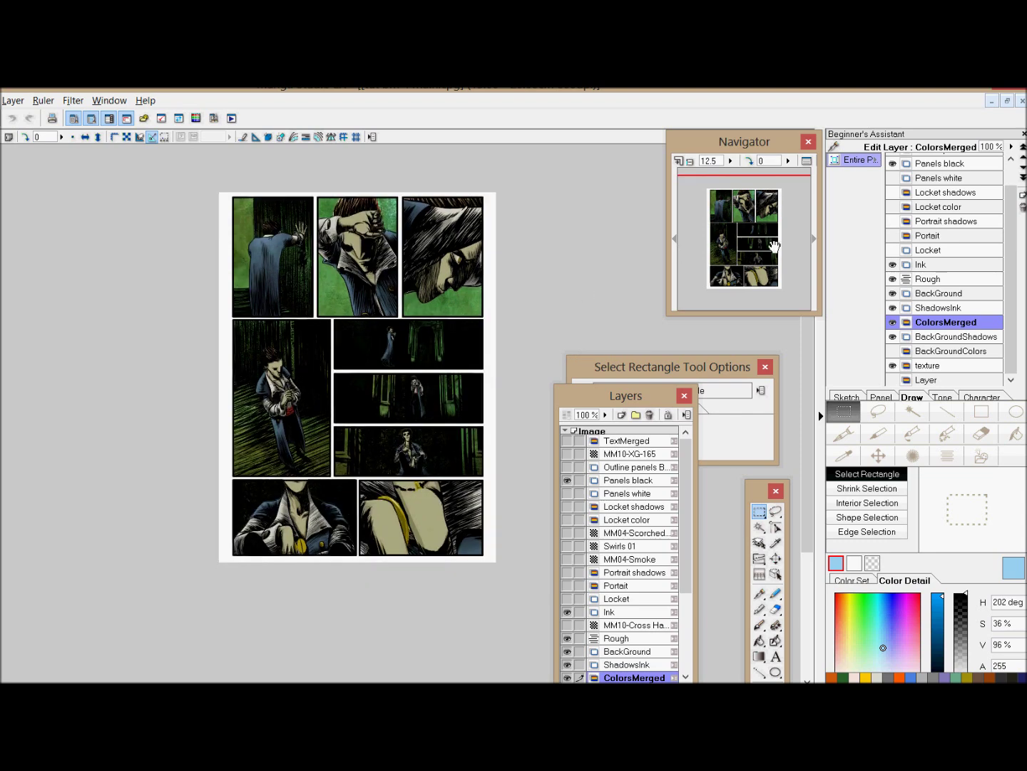
click(679, 160)
click(732, 250)
click(691, 162)
drag(779, 279, 763, 250)
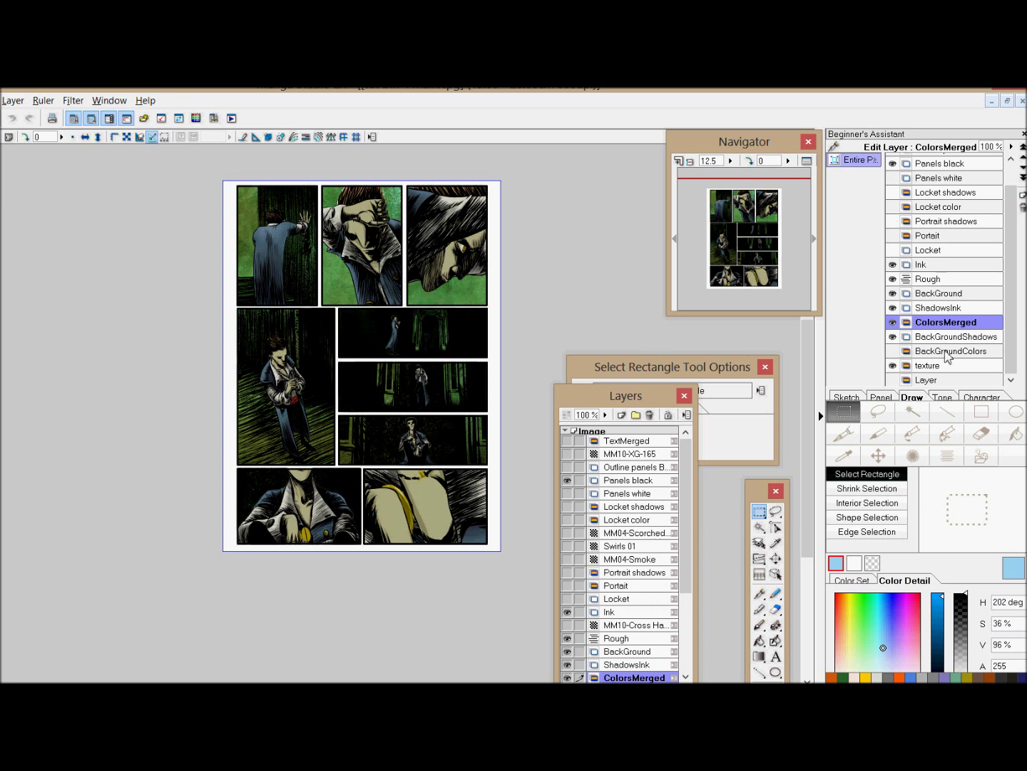
click(893, 351)
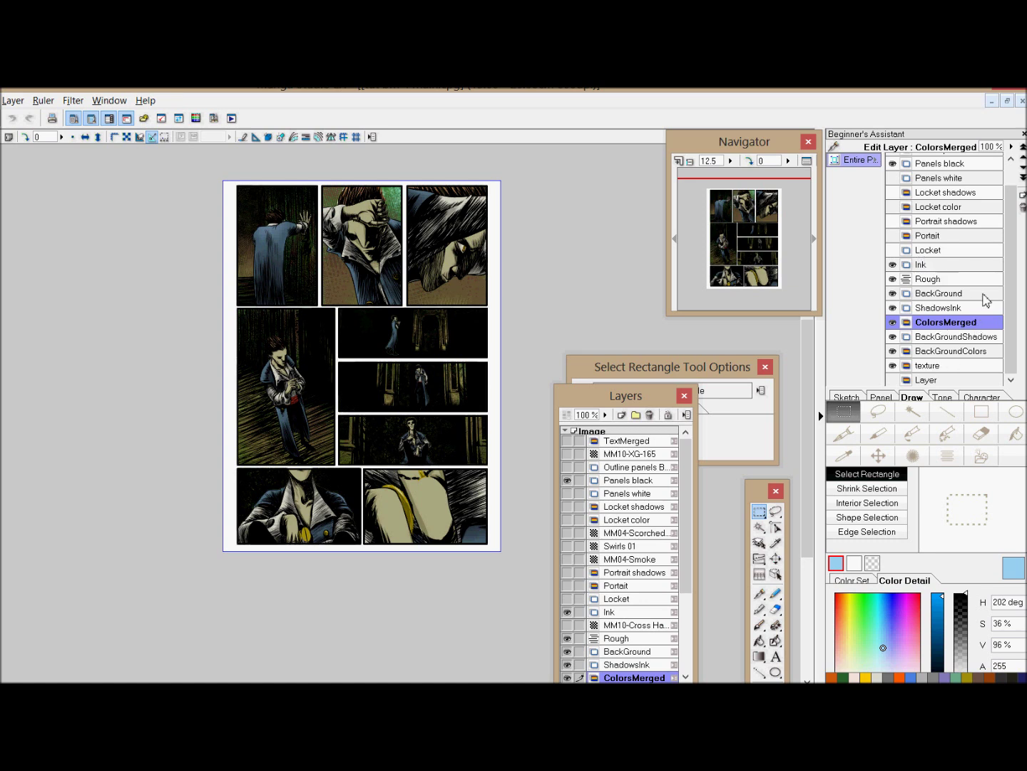
Step: Compare the coloured page with and without the TextMerged lettering, leaving the lettering hidden
drag(1011, 278, 1015, 239)
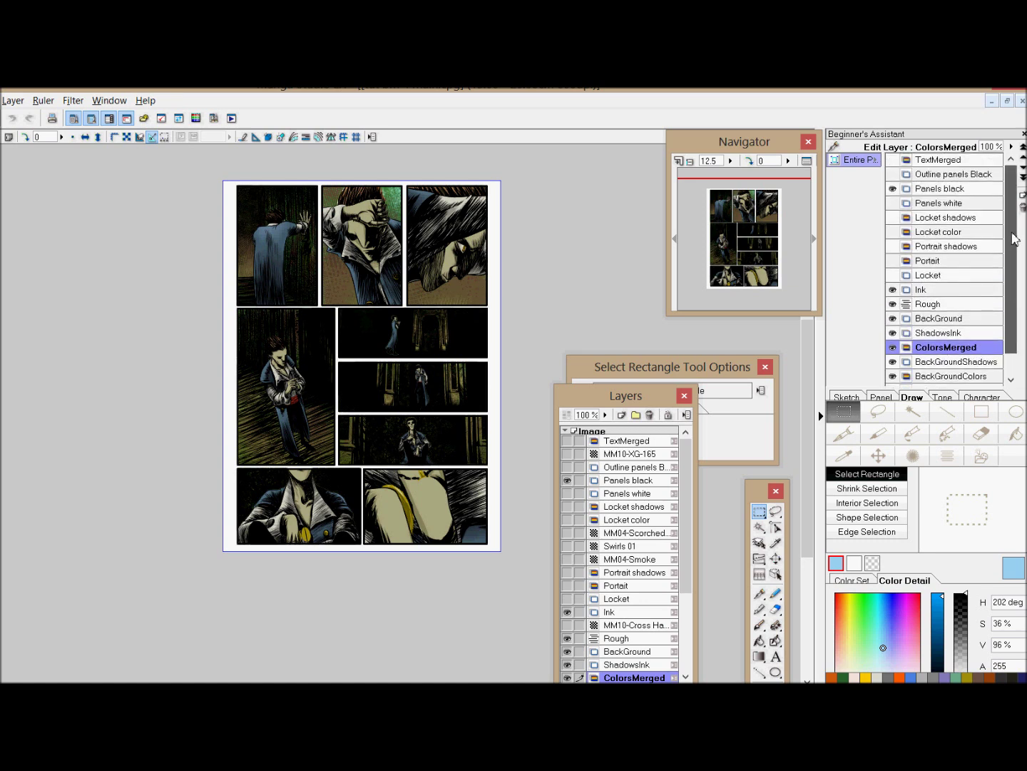
click(892, 160)
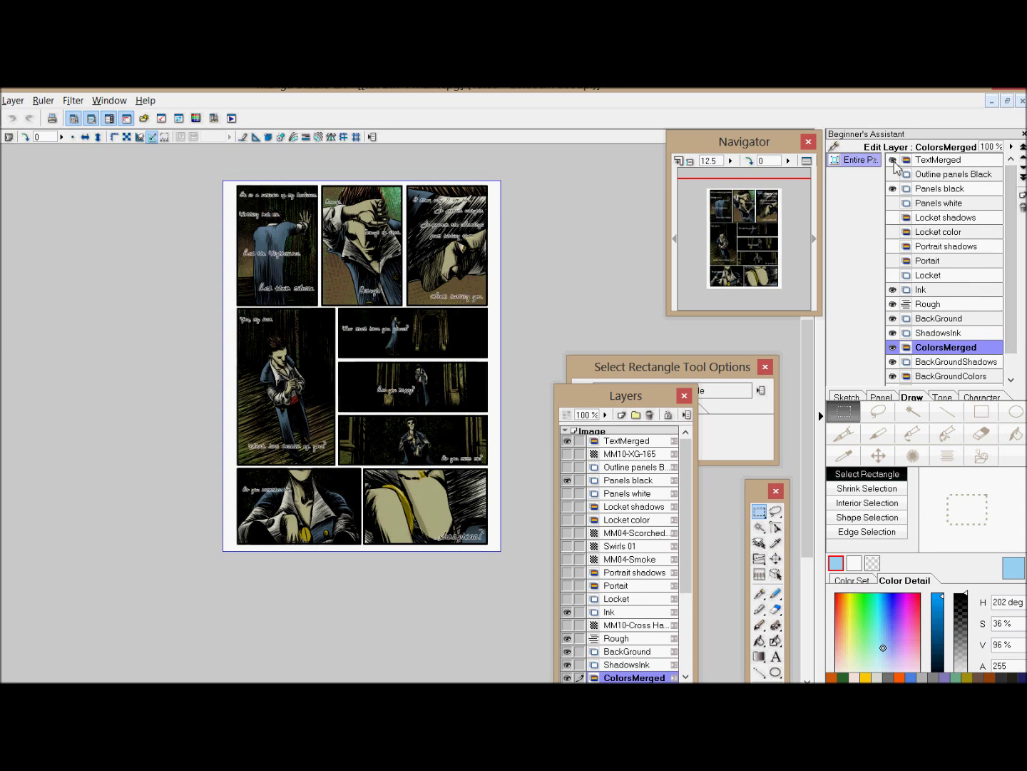
click(892, 159)
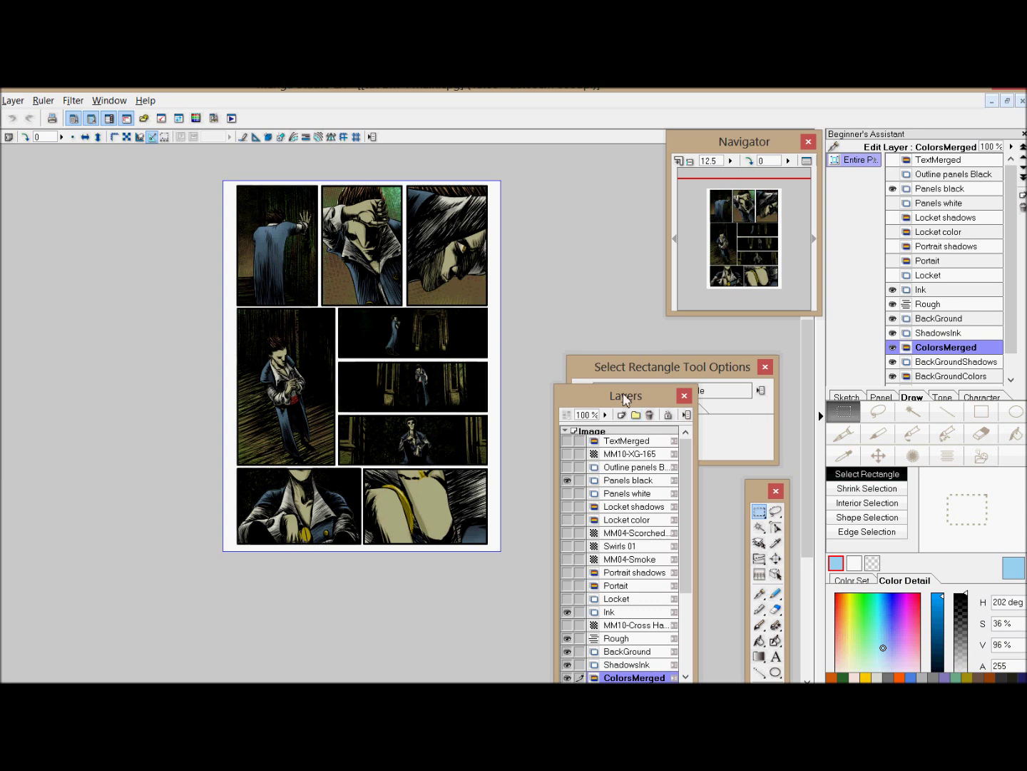
Step: Show the tone layers MM10-XG-165, MM04-Scorched, Swirls 01, MM04-Smoke and MM10-Cross Hatching
drag(625, 392, 638, 325)
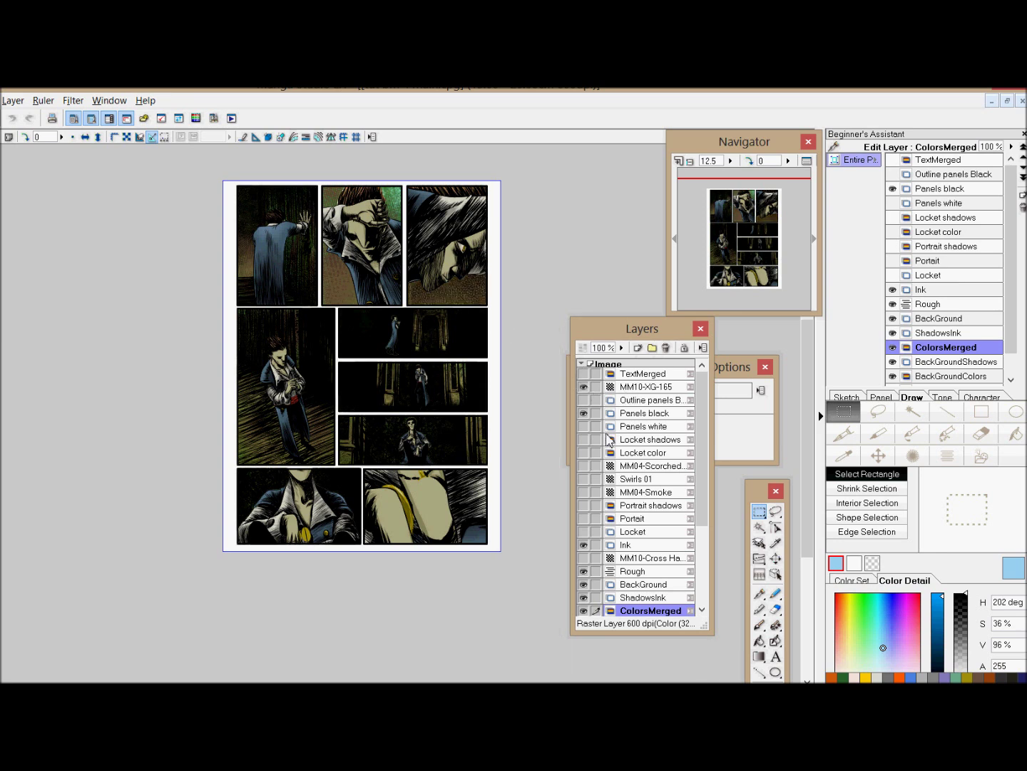
click(584, 479)
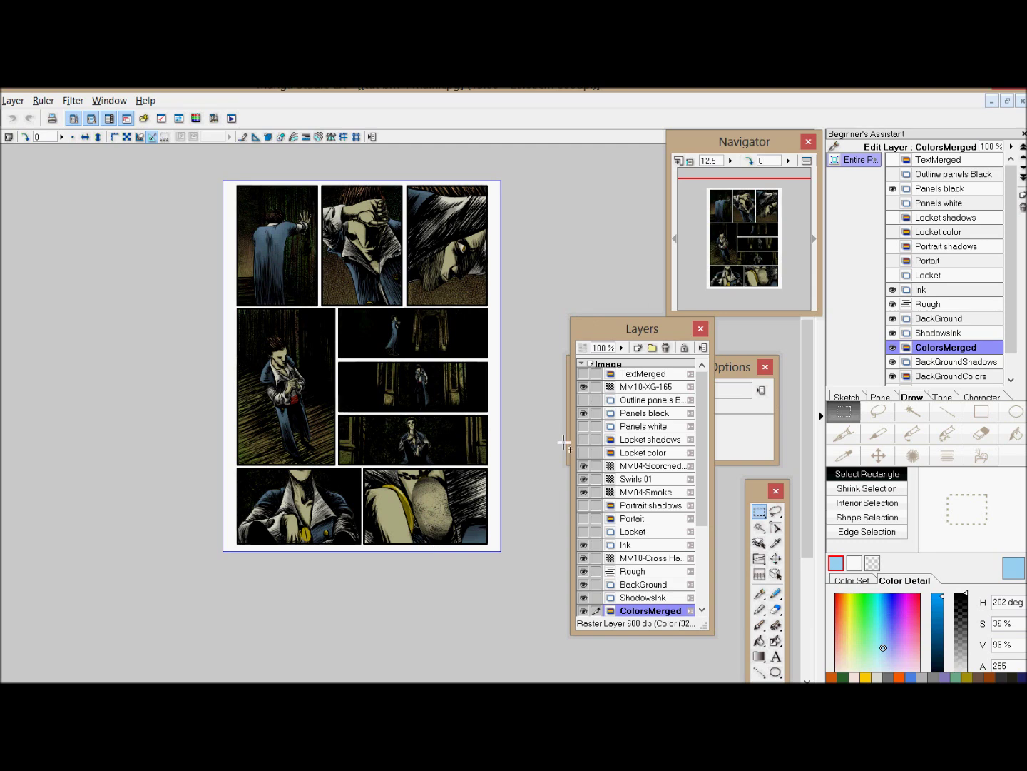
Step: Bring the Materials palette into view over the page and browse the tones in its History folder
click(980, 460)
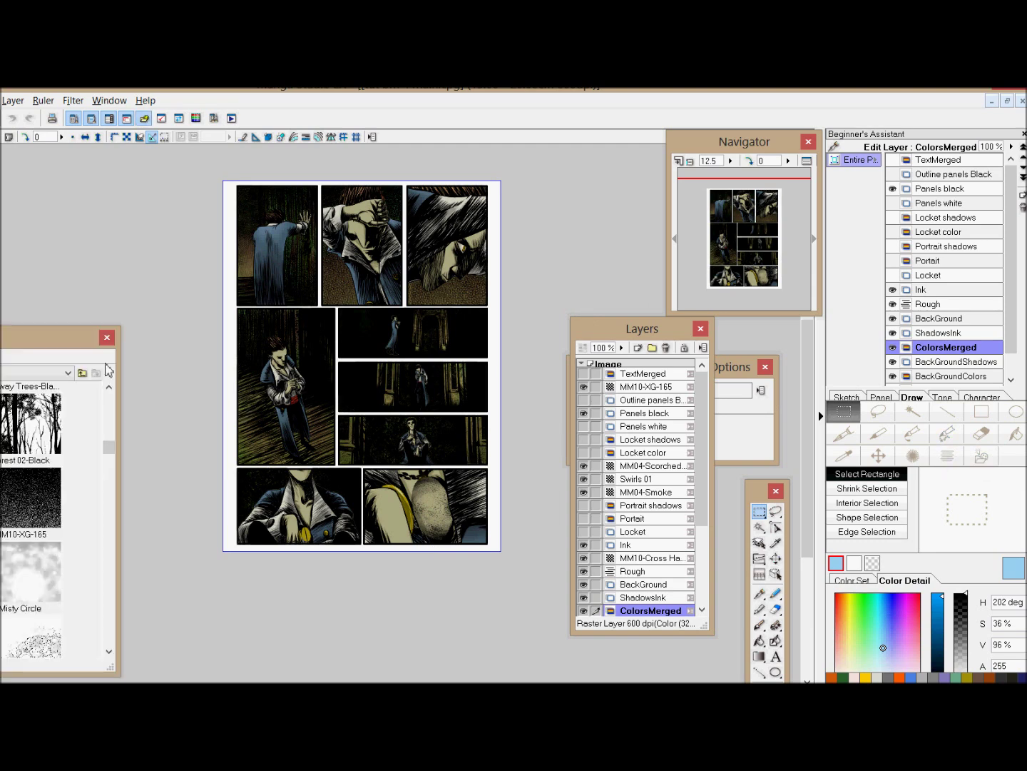
drag(11, 348, 467, 323)
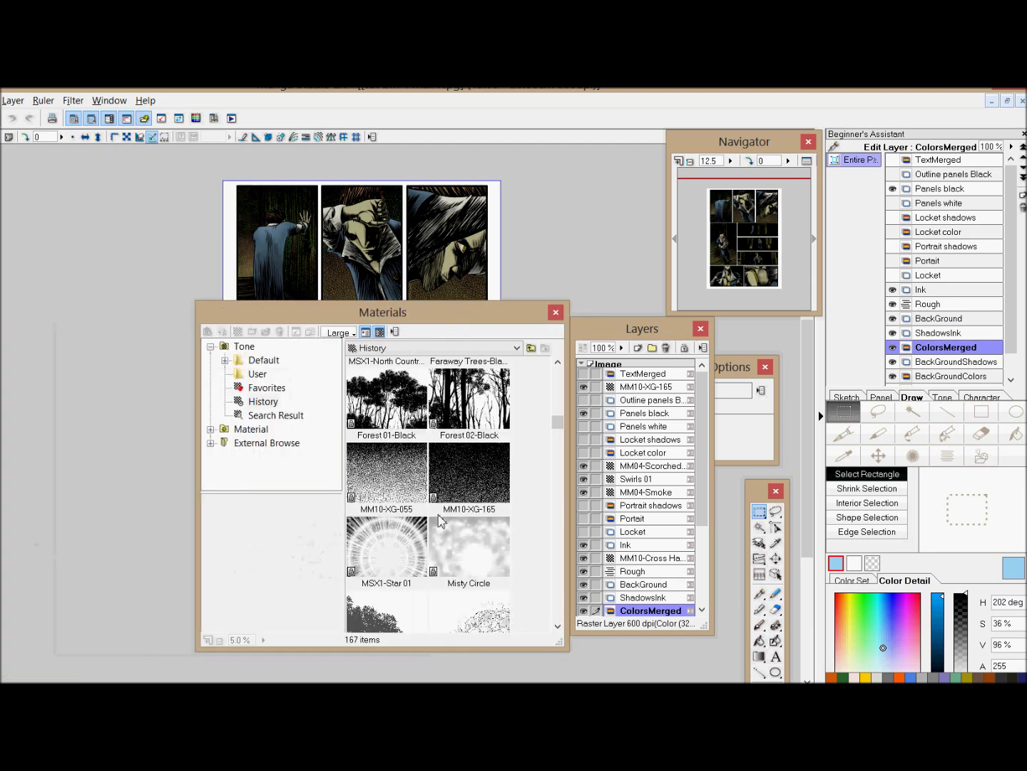
drag(555, 429, 562, 389)
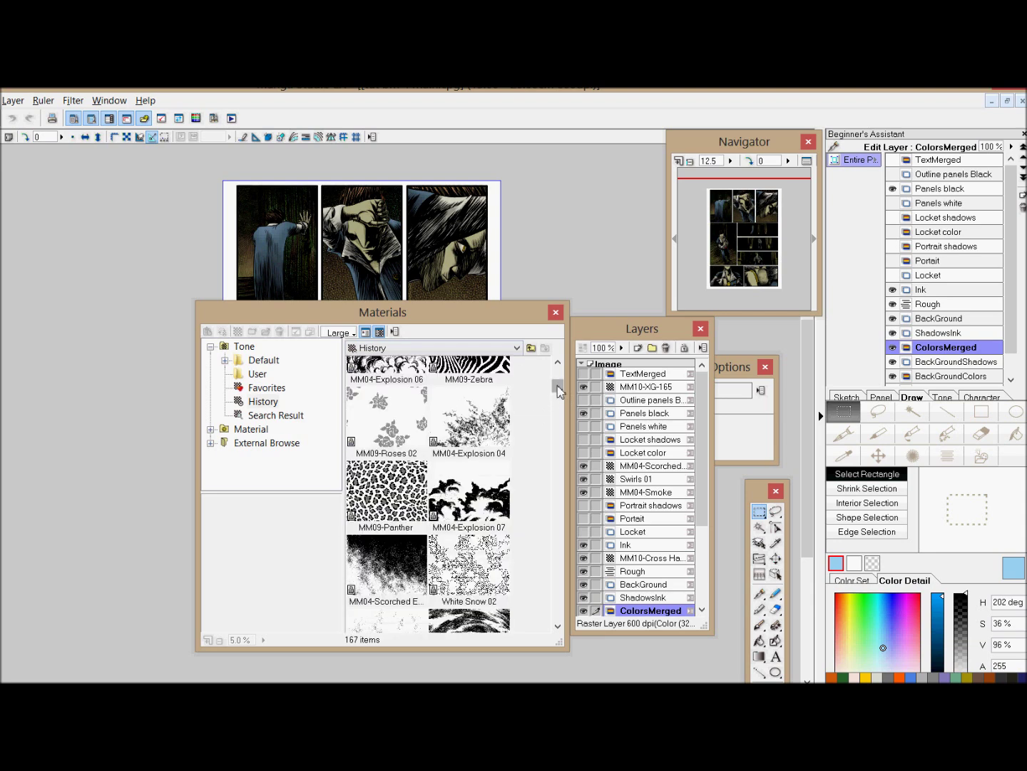
Step: Preview the Forest 02-Black tone from the History folder and close the Materials palette
drag(559, 389, 560, 422)
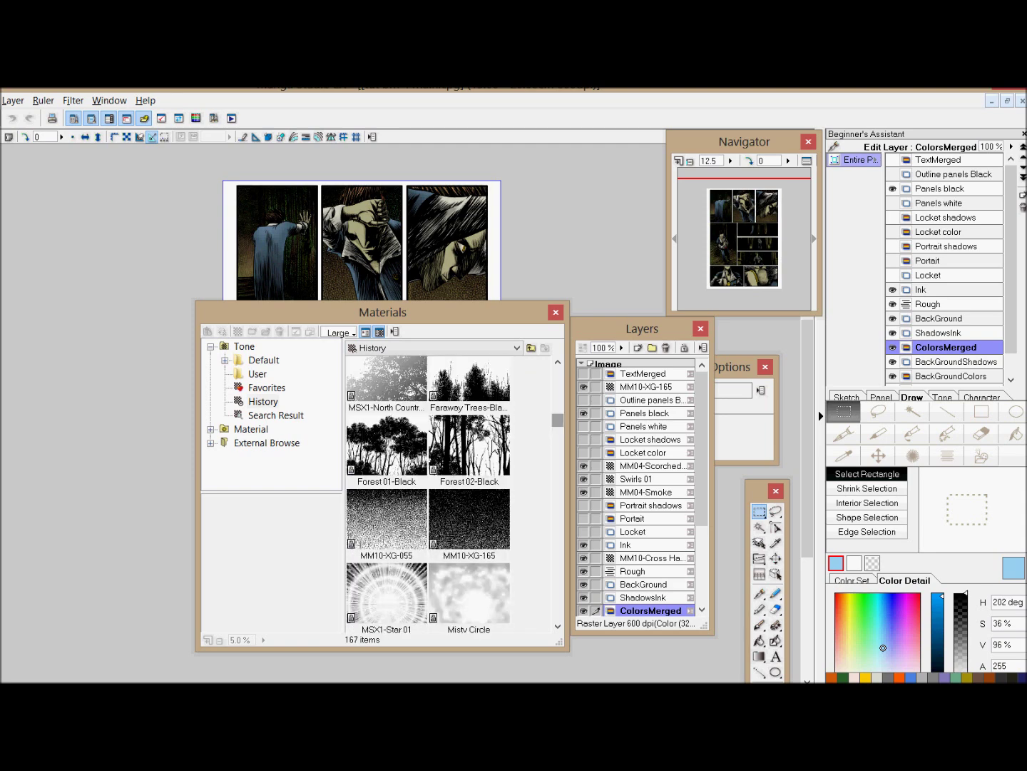
click(458, 484)
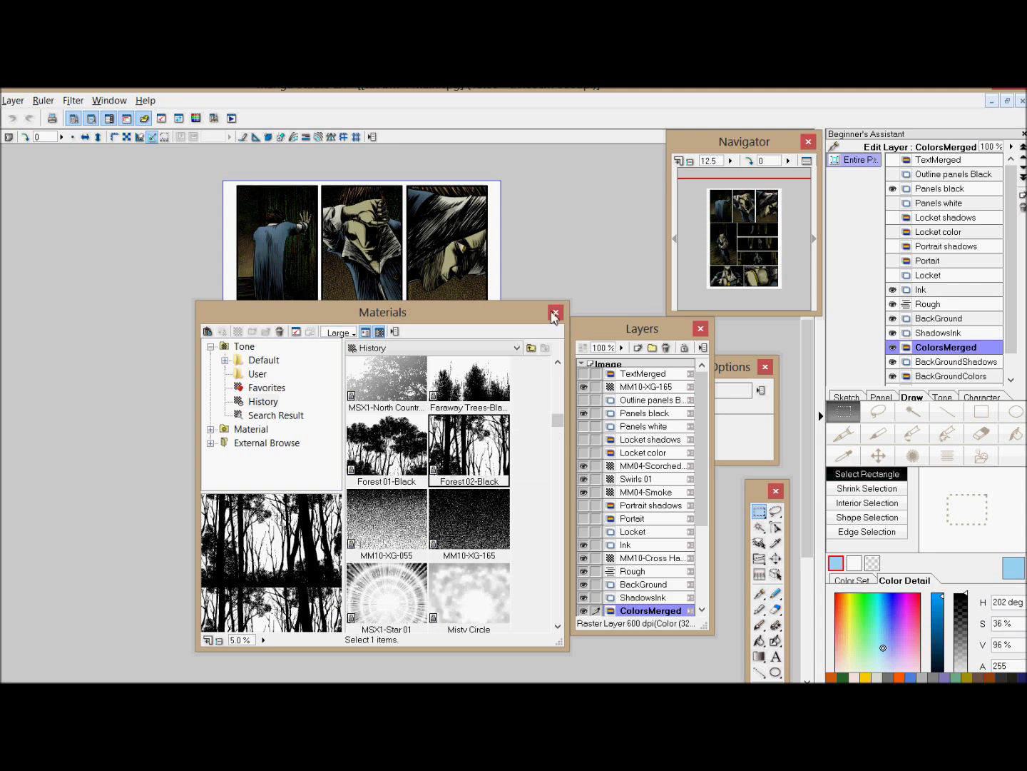
drag(450, 307, 255, 281)
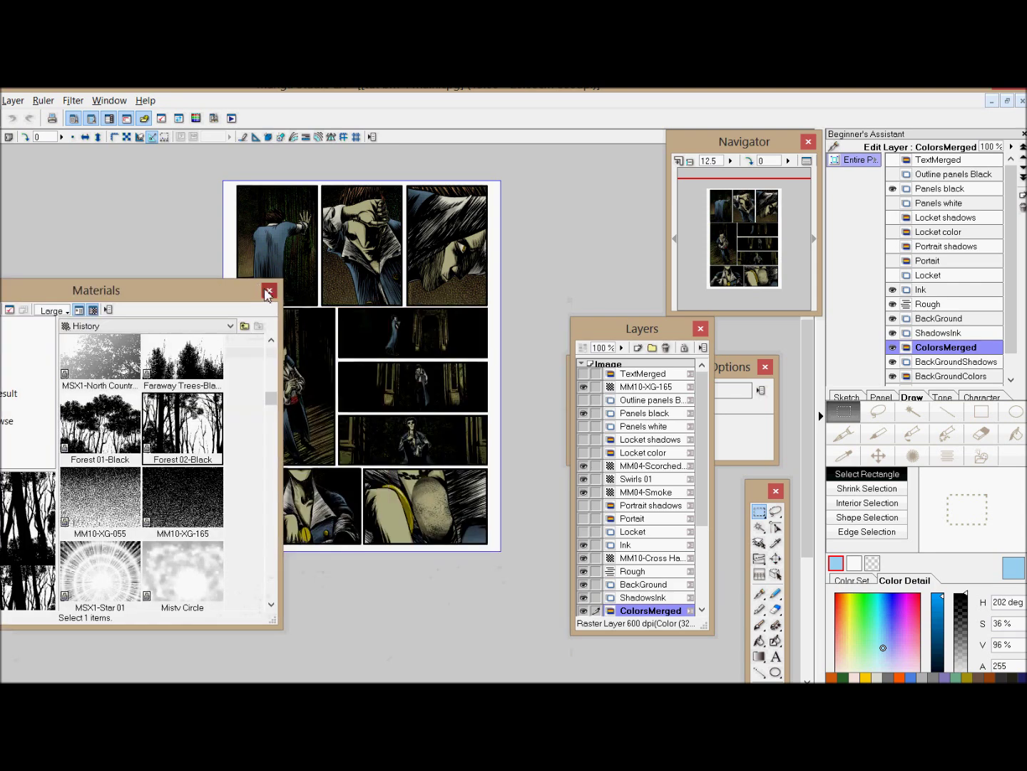
click(267, 291)
Step: Examine the locket area in the page's two bottom panels up close and return to the full-page view
drag(759, 263, 759, 248)
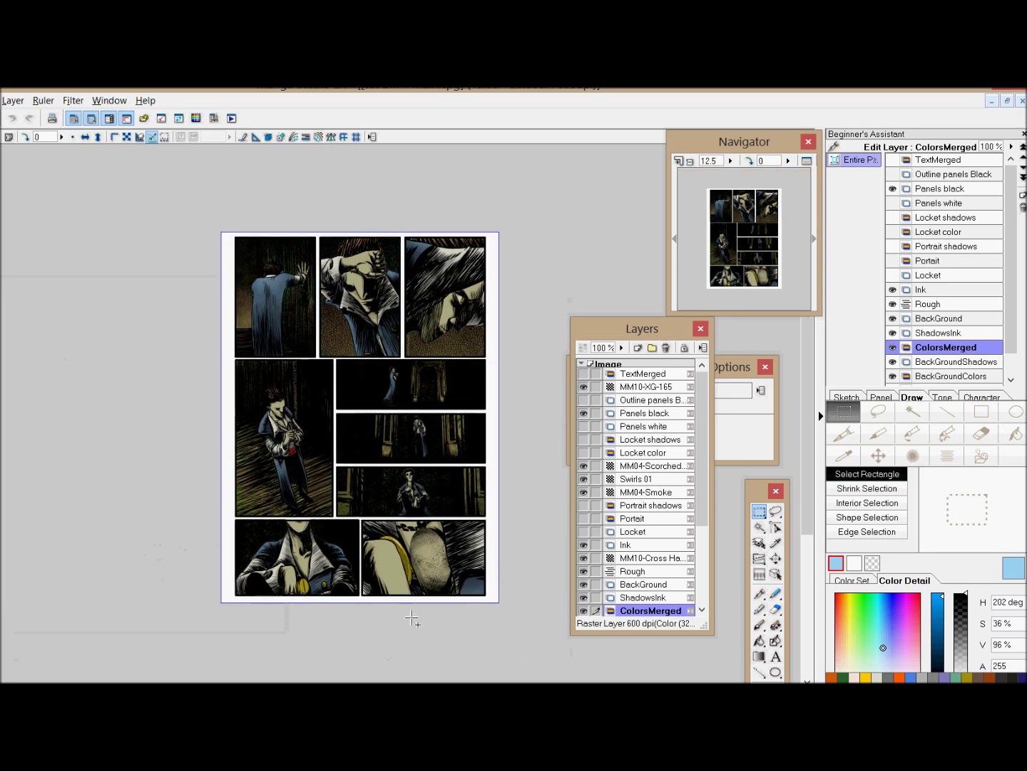
drag(771, 227, 758, 274)
click(678, 162)
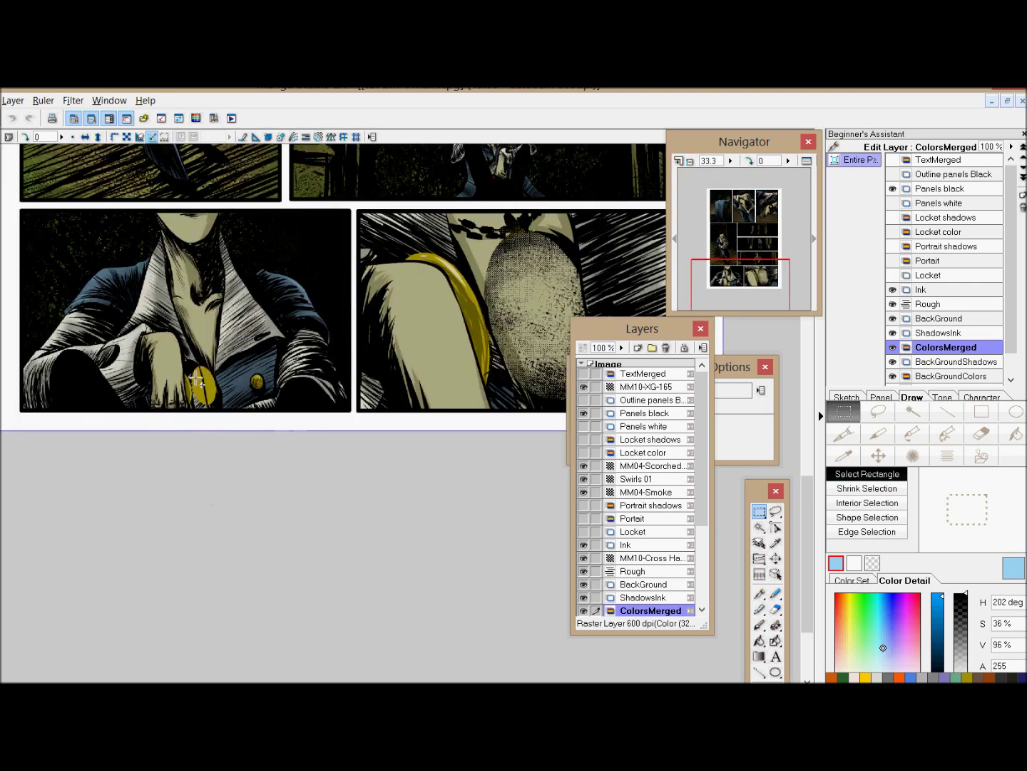
drag(755, 291, 767, 288)
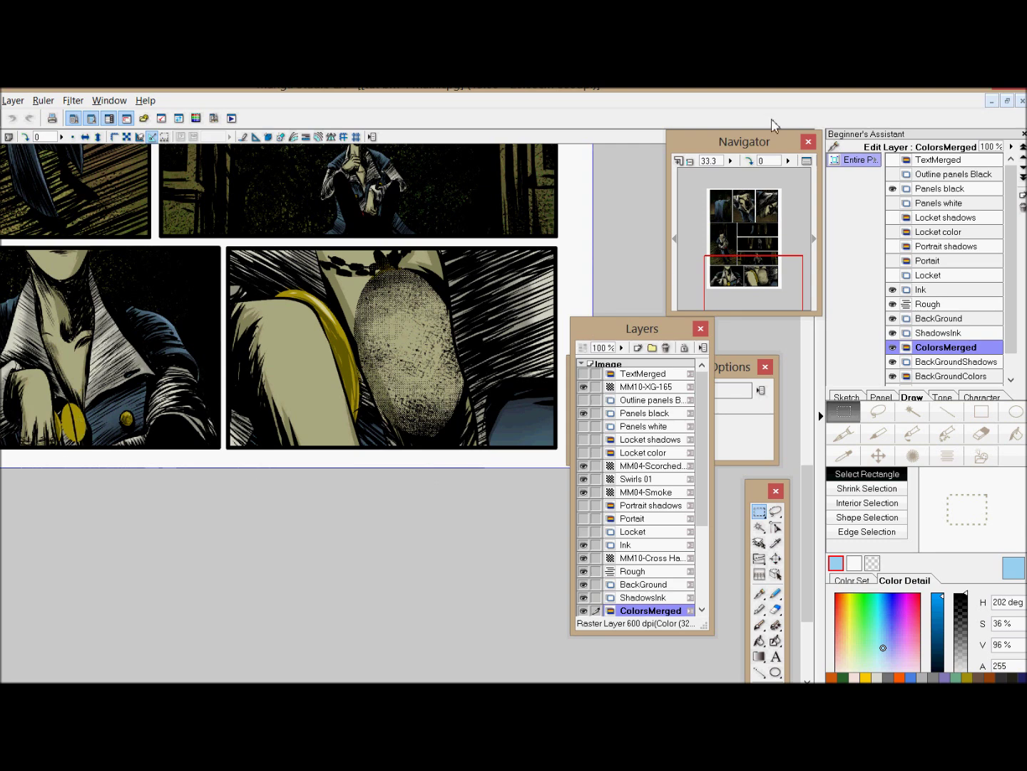
click(690, 161)
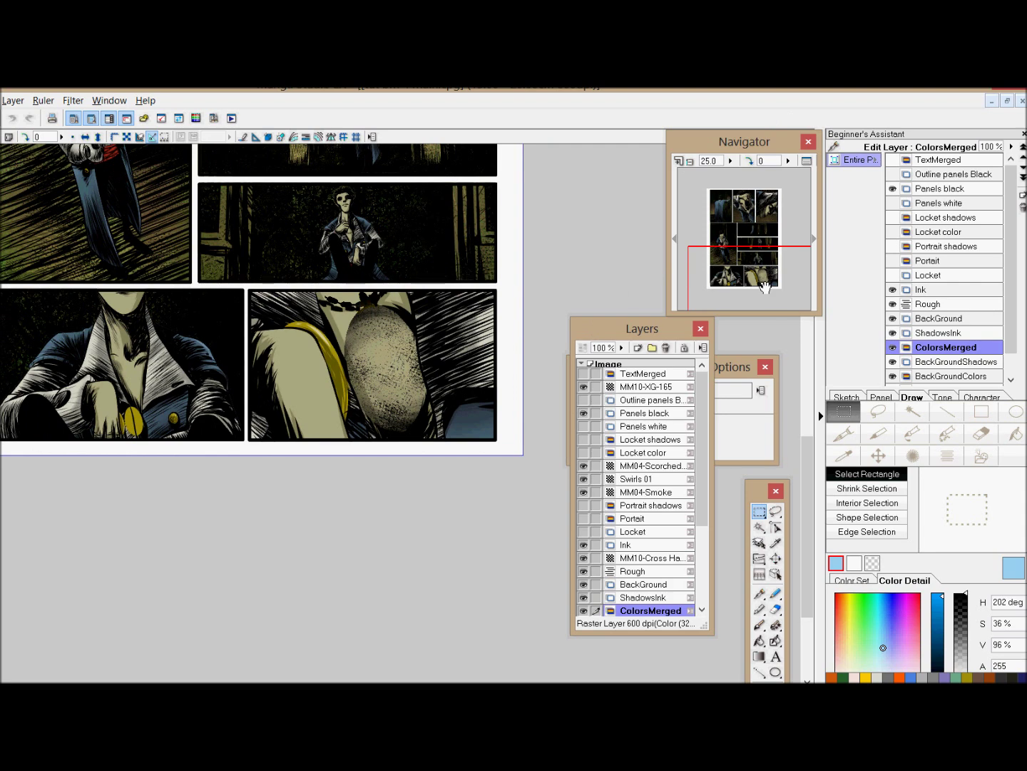
drag(765, 288, 768, 263)
click(691, 162)
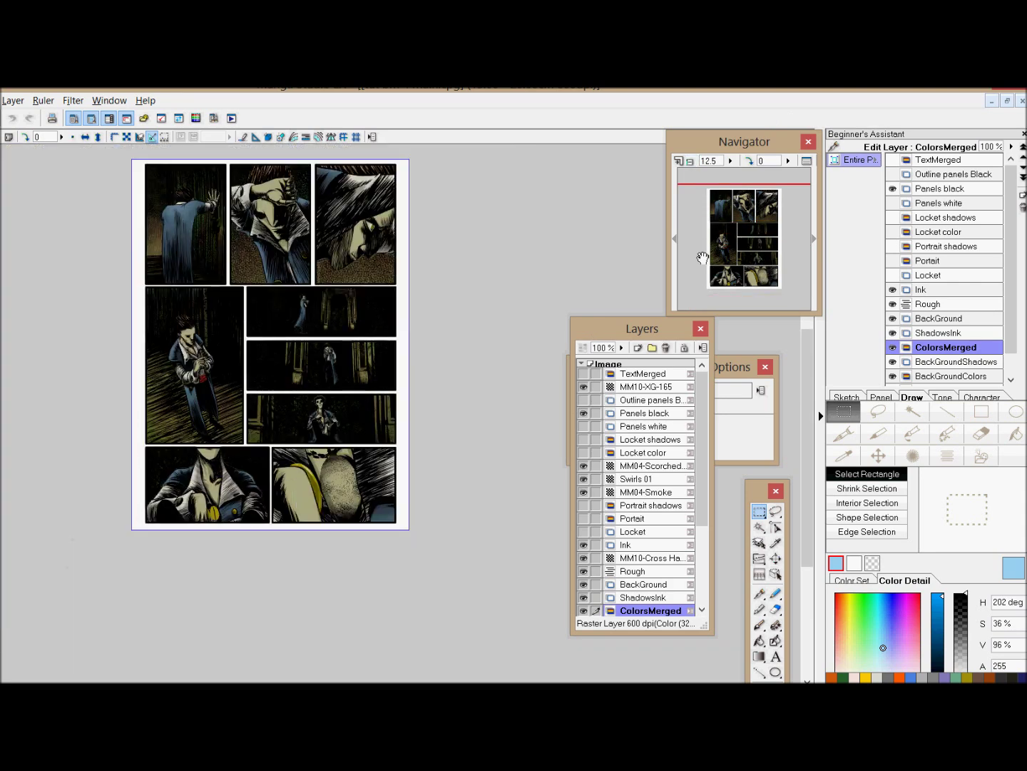
drag(726, 274, 714, 247)
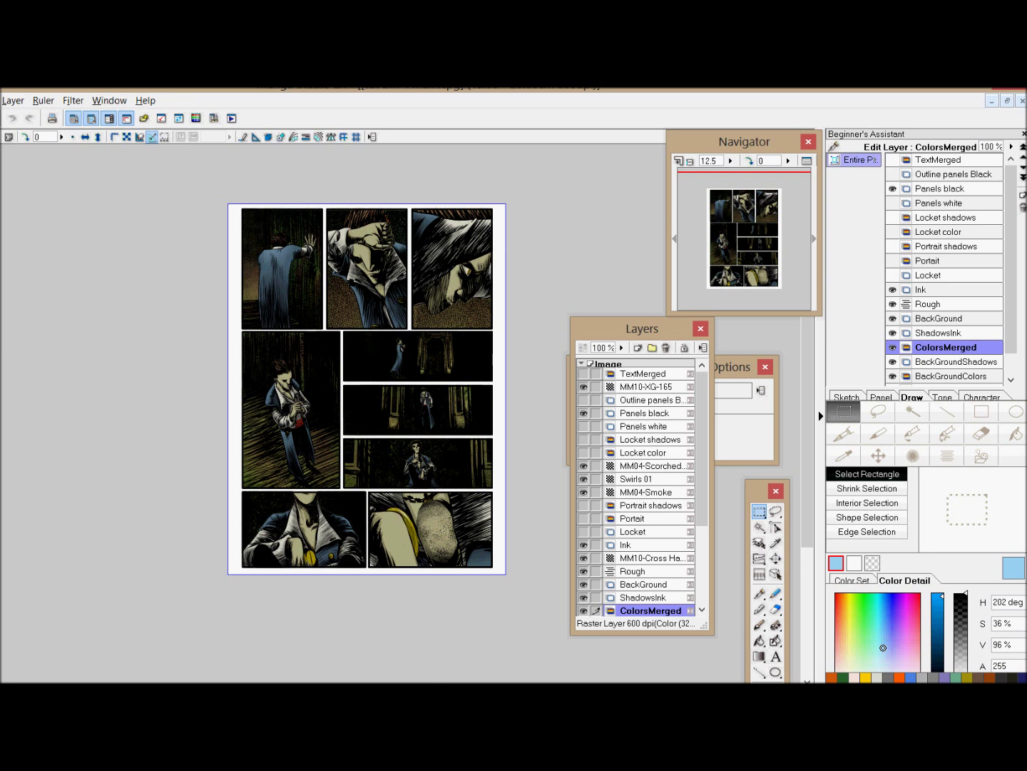
Step: Open the portrait document from the ritratto folder inside MANGASTUDIO
key(alt+f)
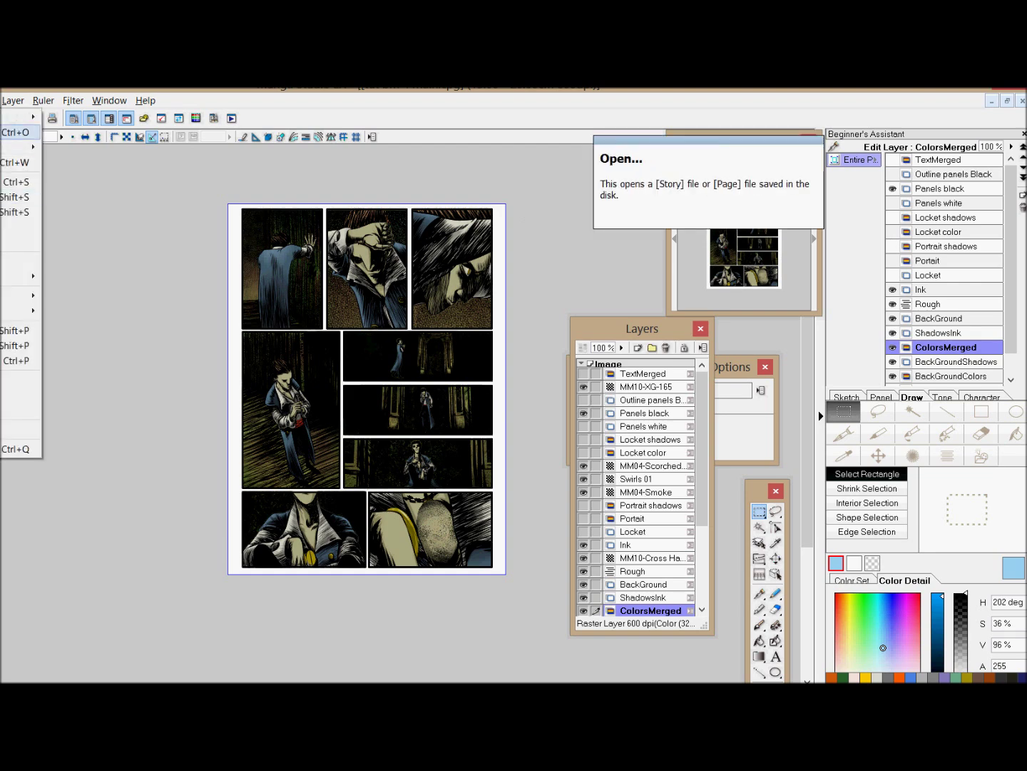
key(Return)
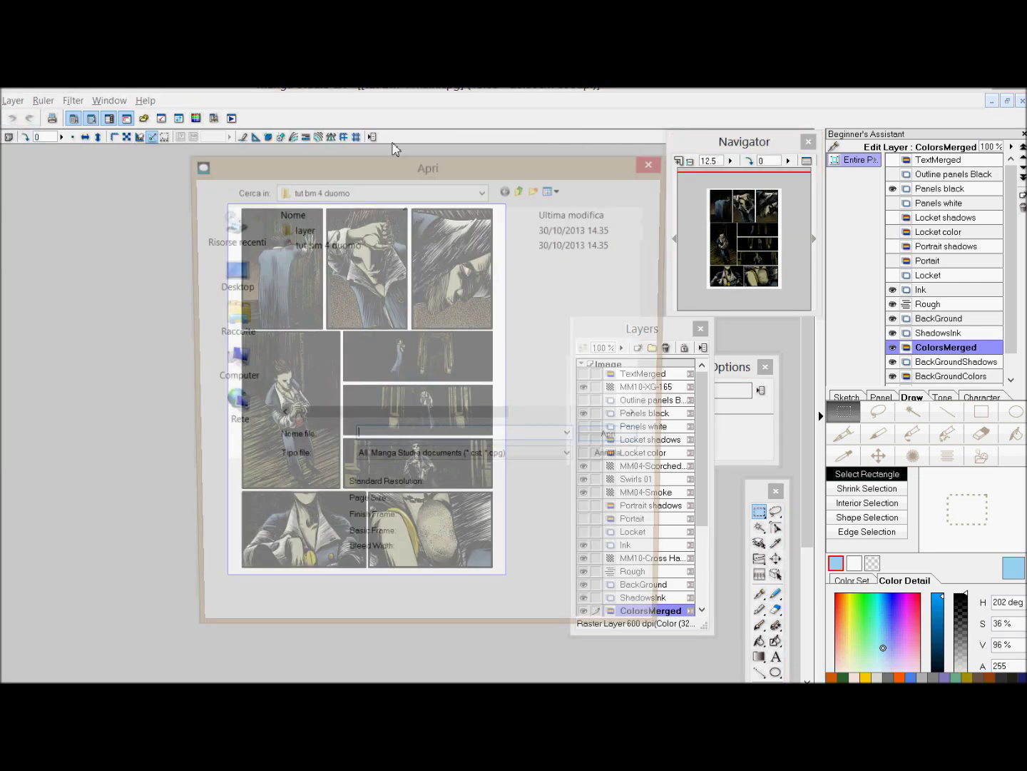
click(522, 190)
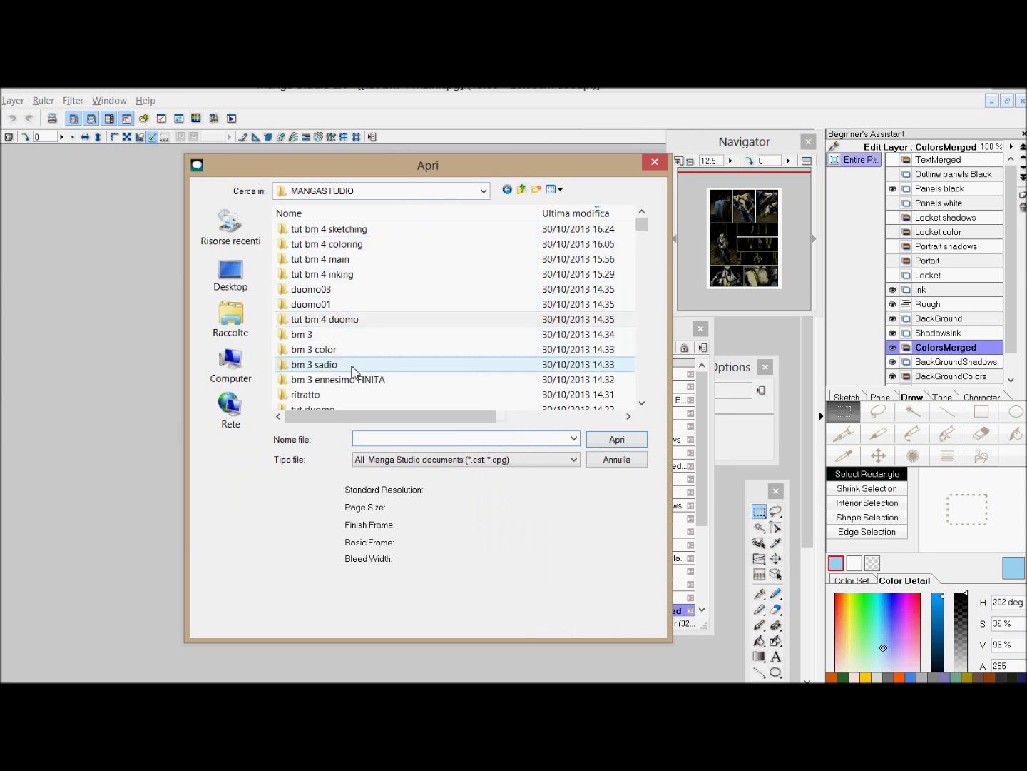
click(331, 398)
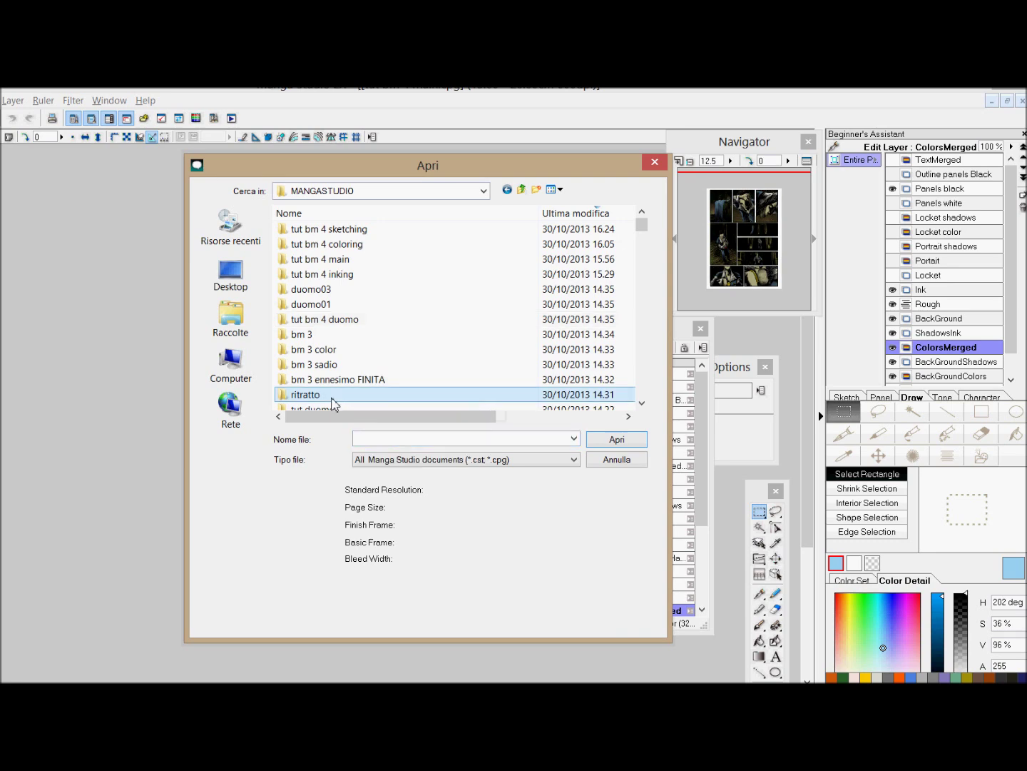
double_click(332, 396)
double_click(299, 244)
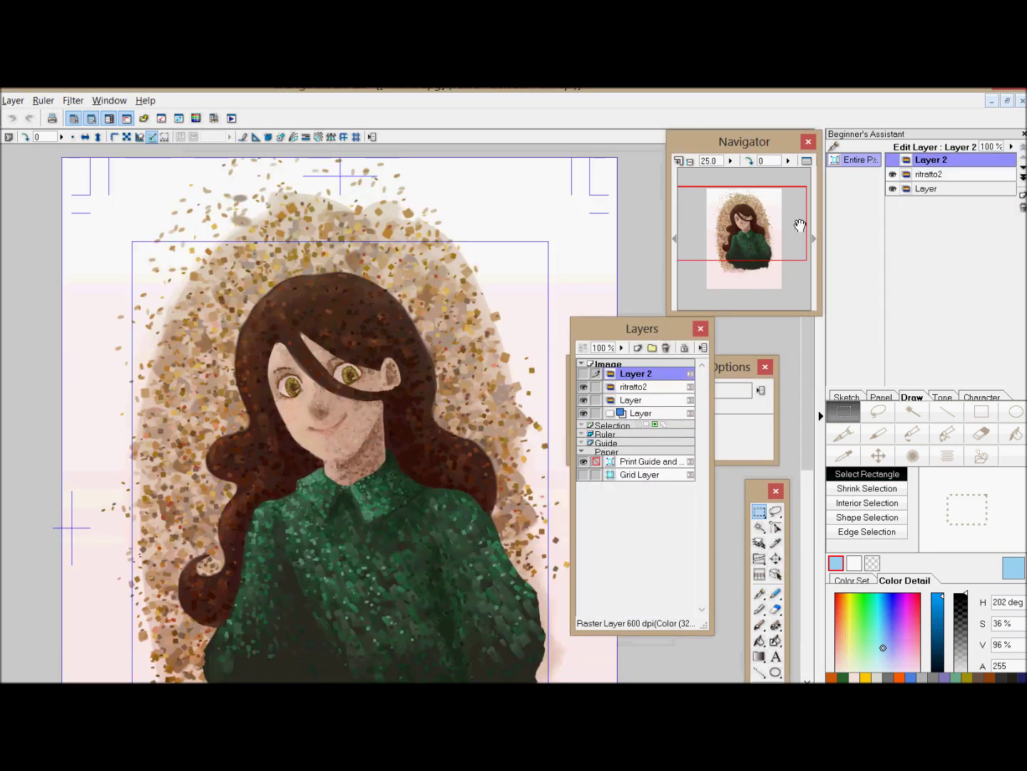
Step: Compare the Layer 2 sketch with the ritratto2 painting, leaving only the painting shown on the whole page
click(892, 160)
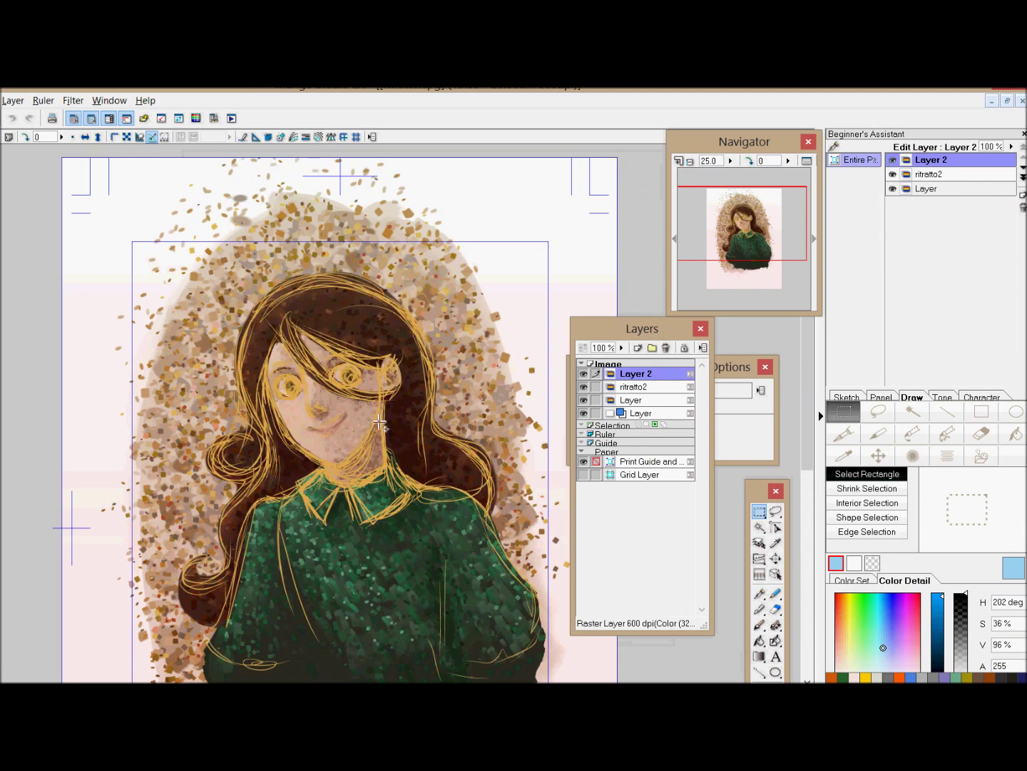
click(892, 174)
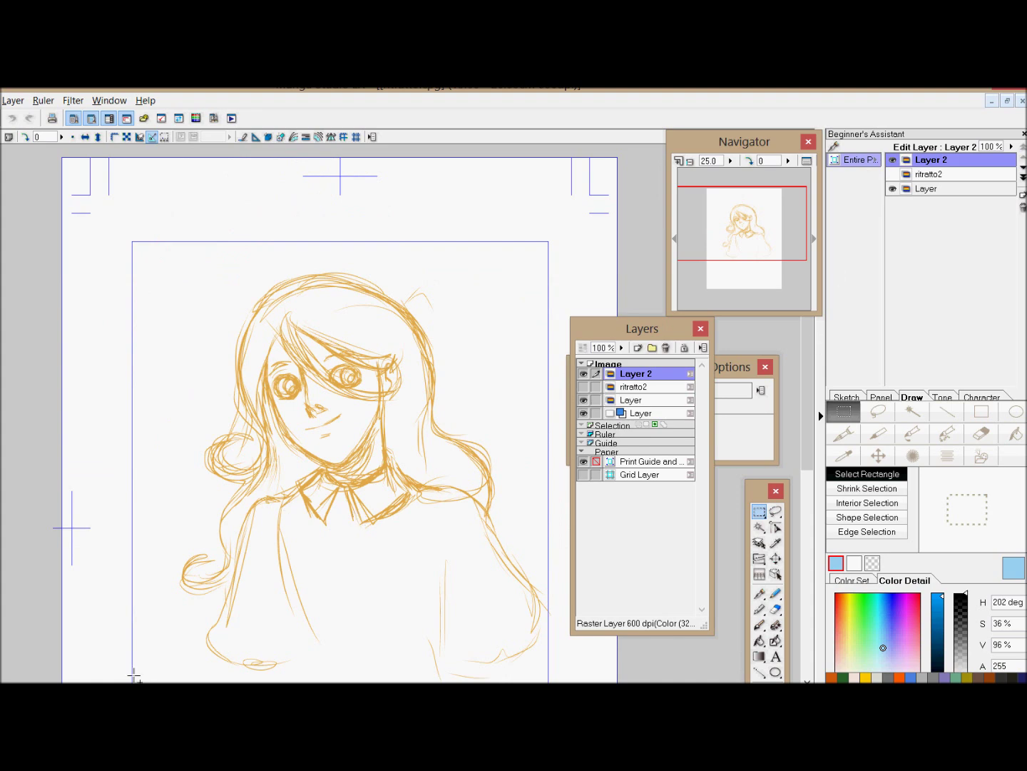
click(892, 174)
click(893, 160)
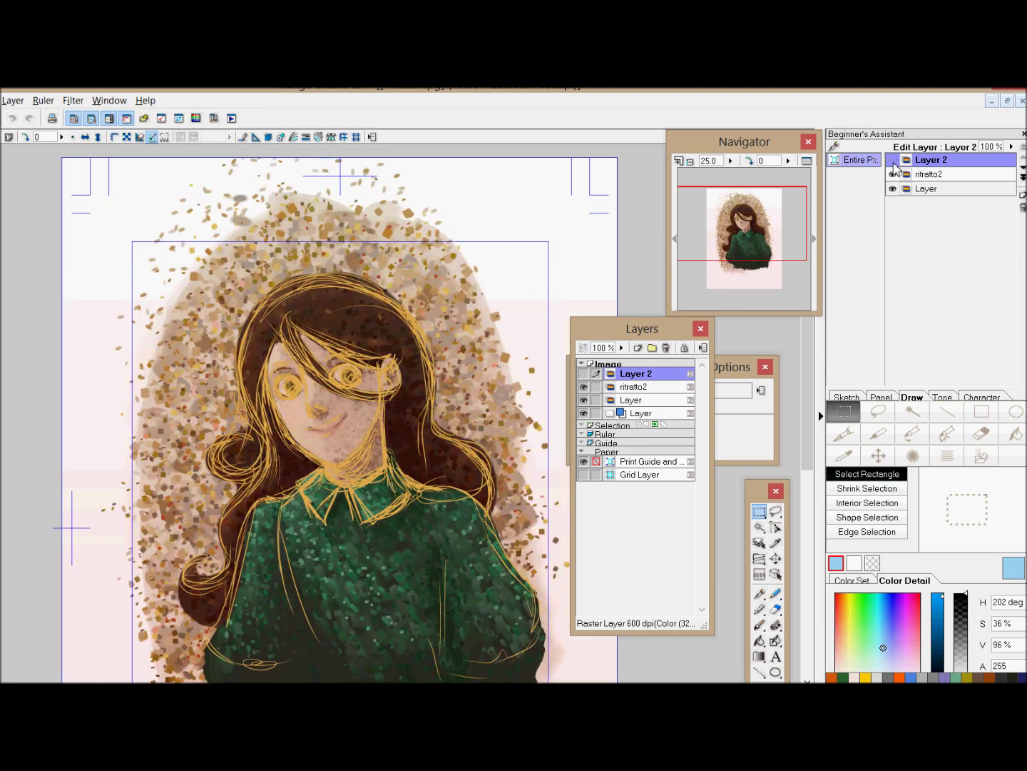
click(695, 163)
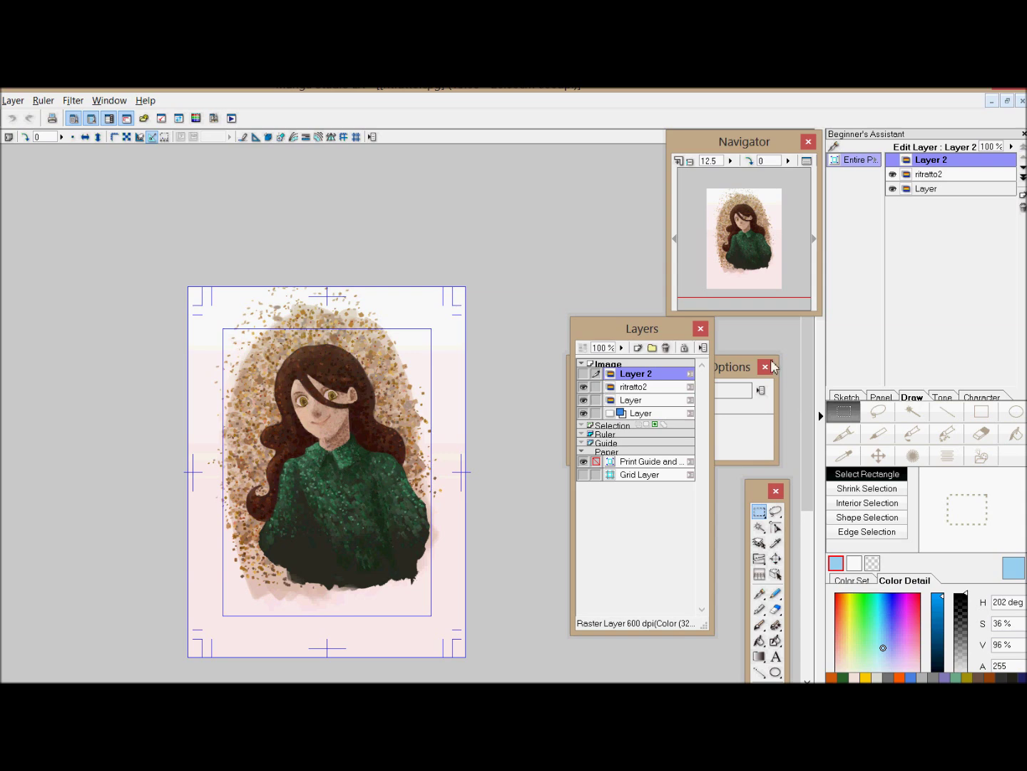
Step: Select the entire portrait page, return to the main comic page and show its Portait layer
key(ctrl+a)
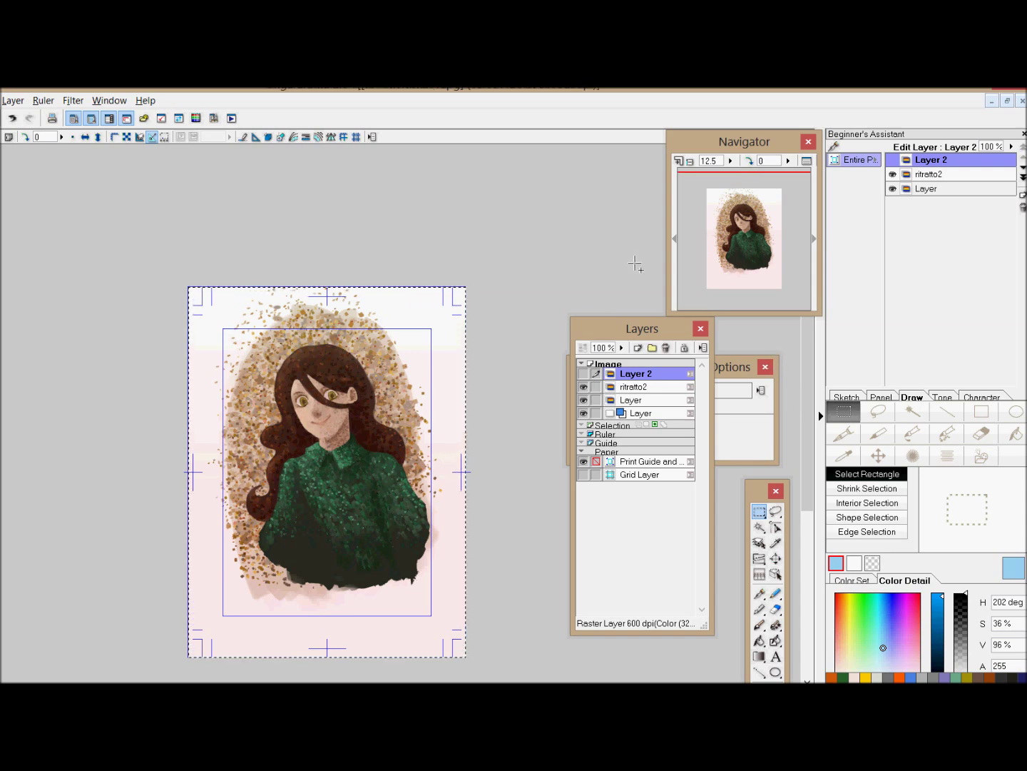
key(ctrl+Tab)
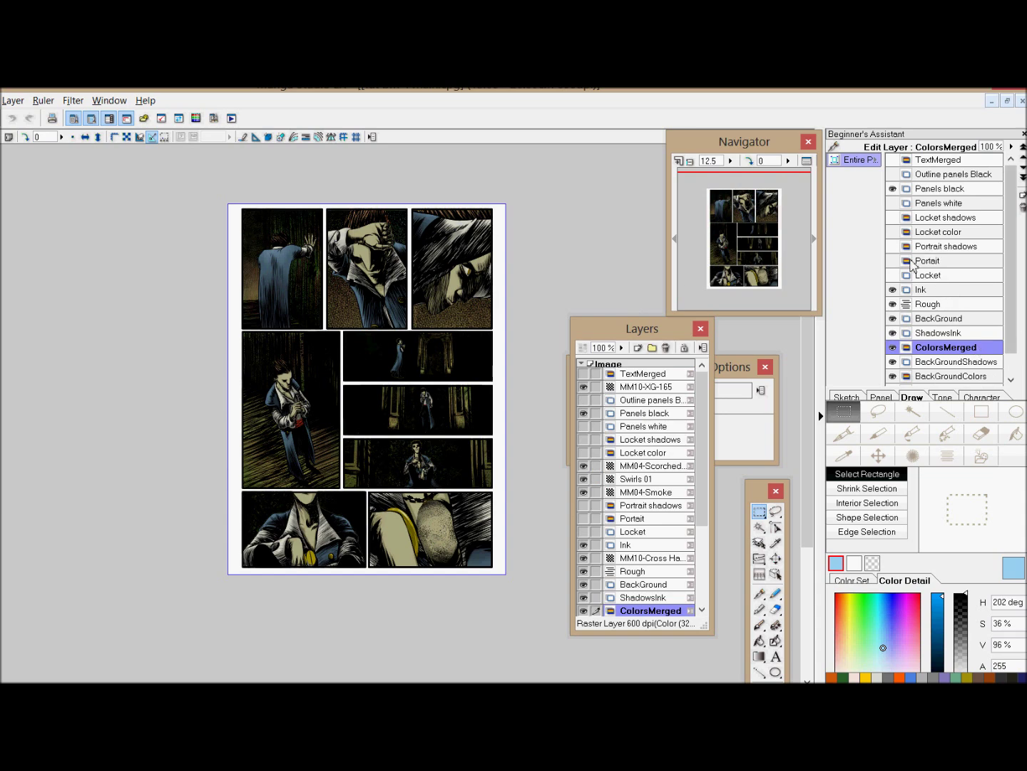
click(583, 518)
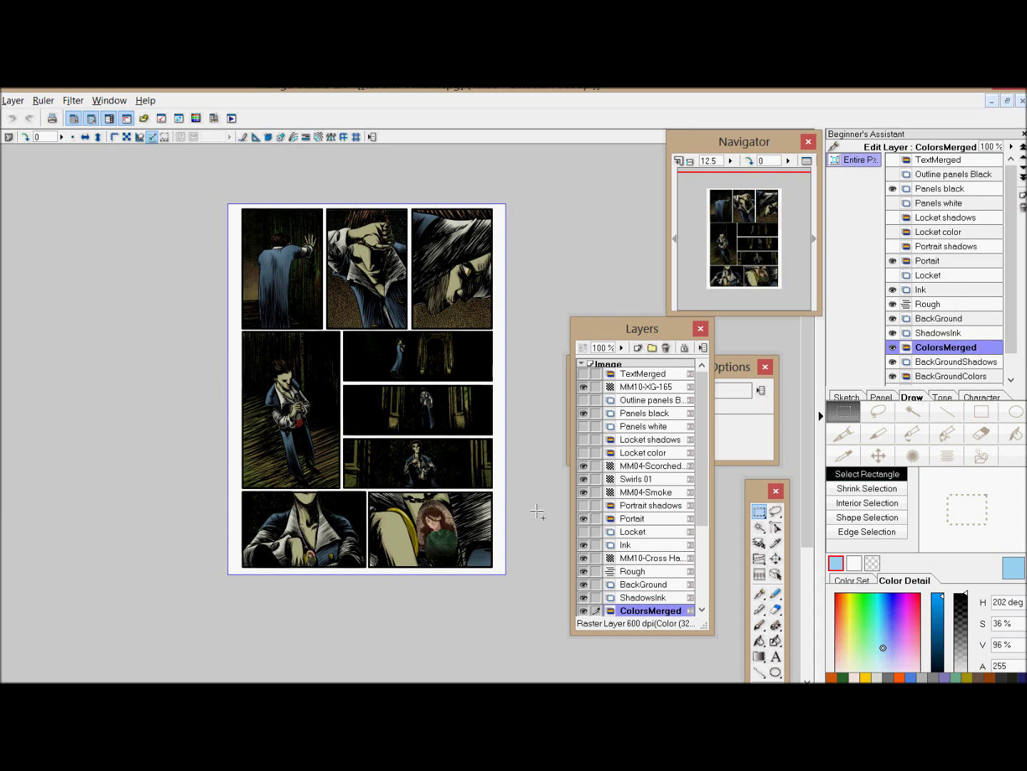
Step: Examine how the painted portrait fits the lockets in the two bottom panels, up close and at page level
click(680, 161)
click(680, 160)
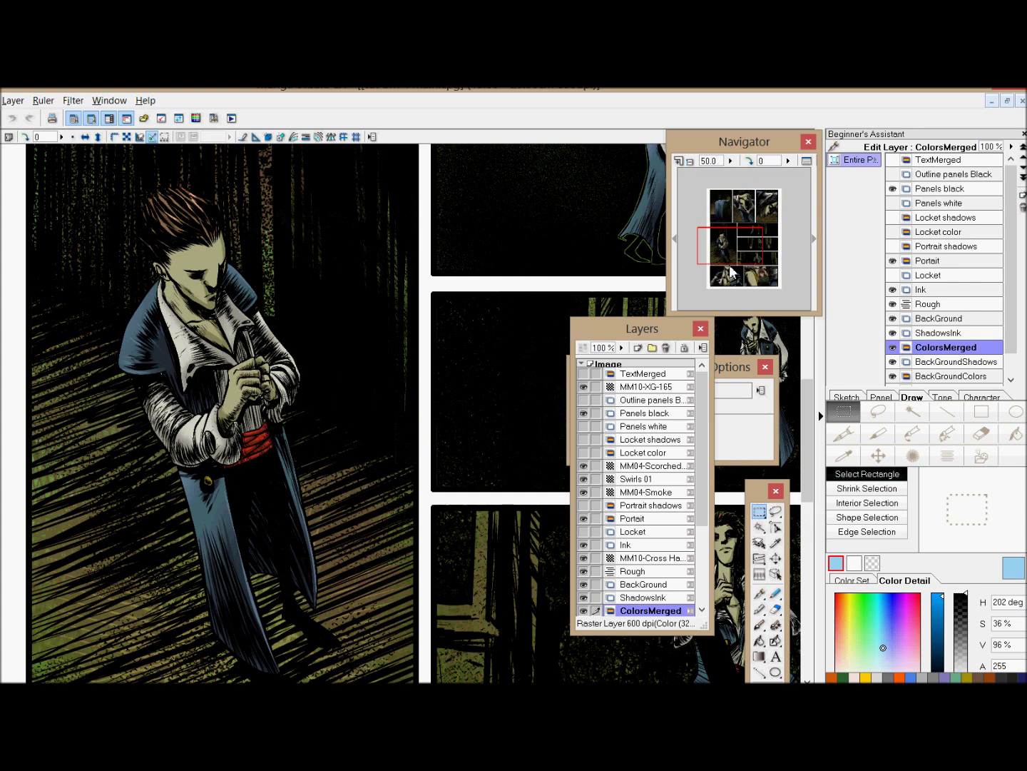
drag(748, 255, 754, 282)
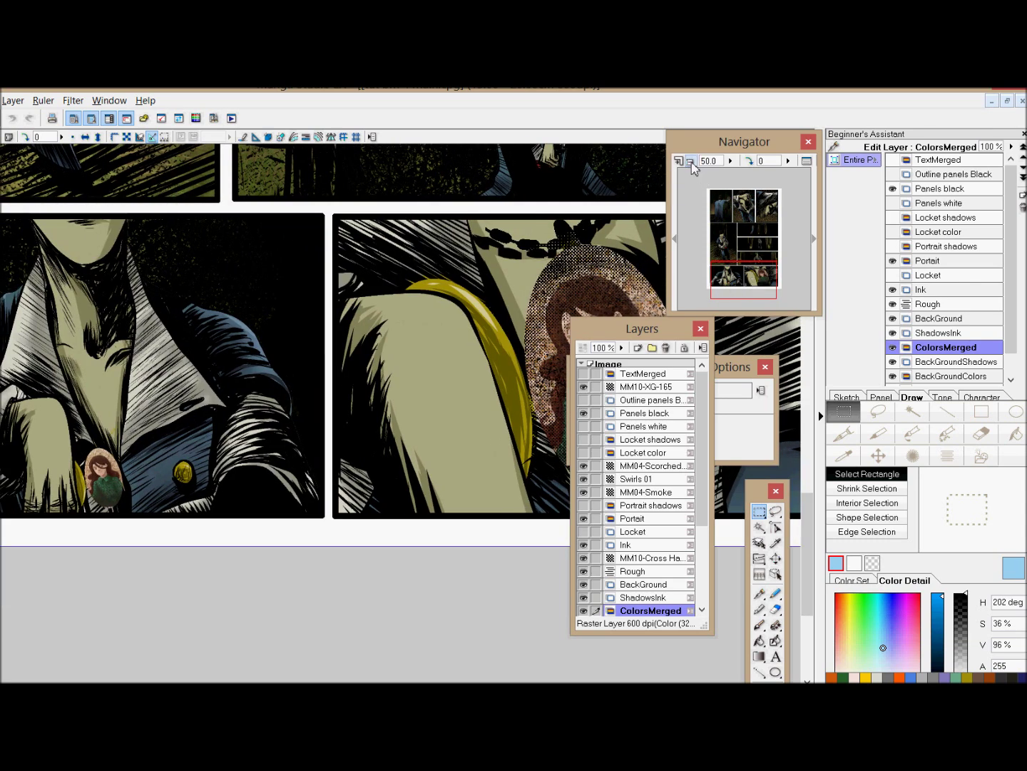
click(690, 161)
drag(724, 293, 728, 258)
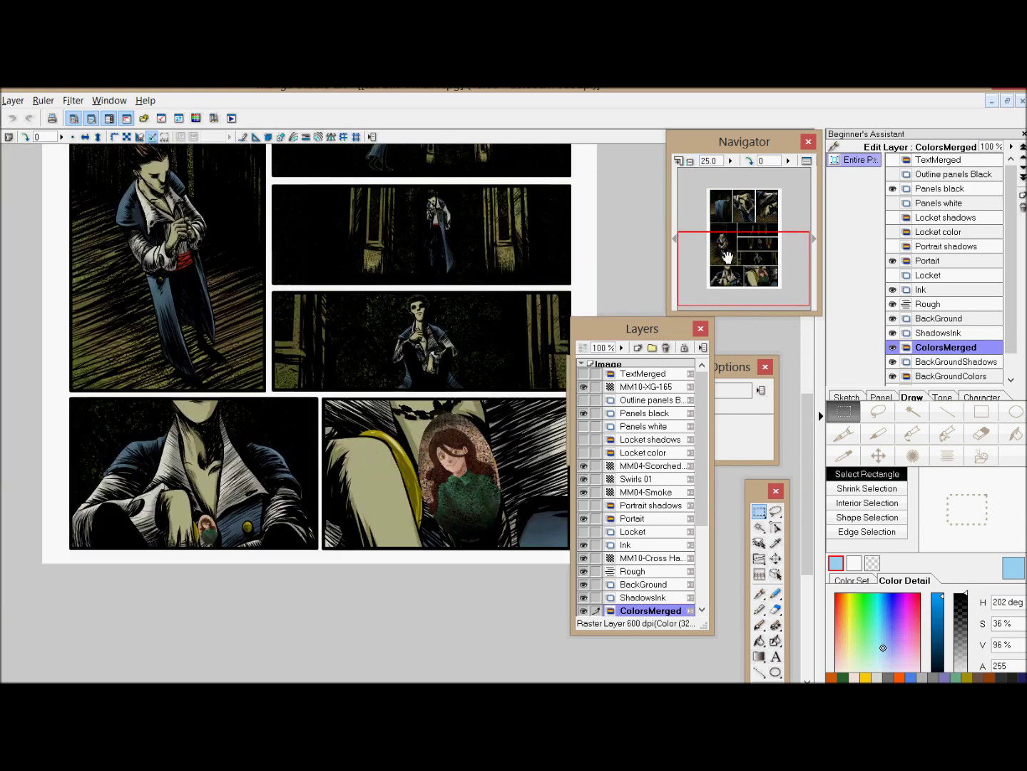
click(690, 162)
click(689, 162)
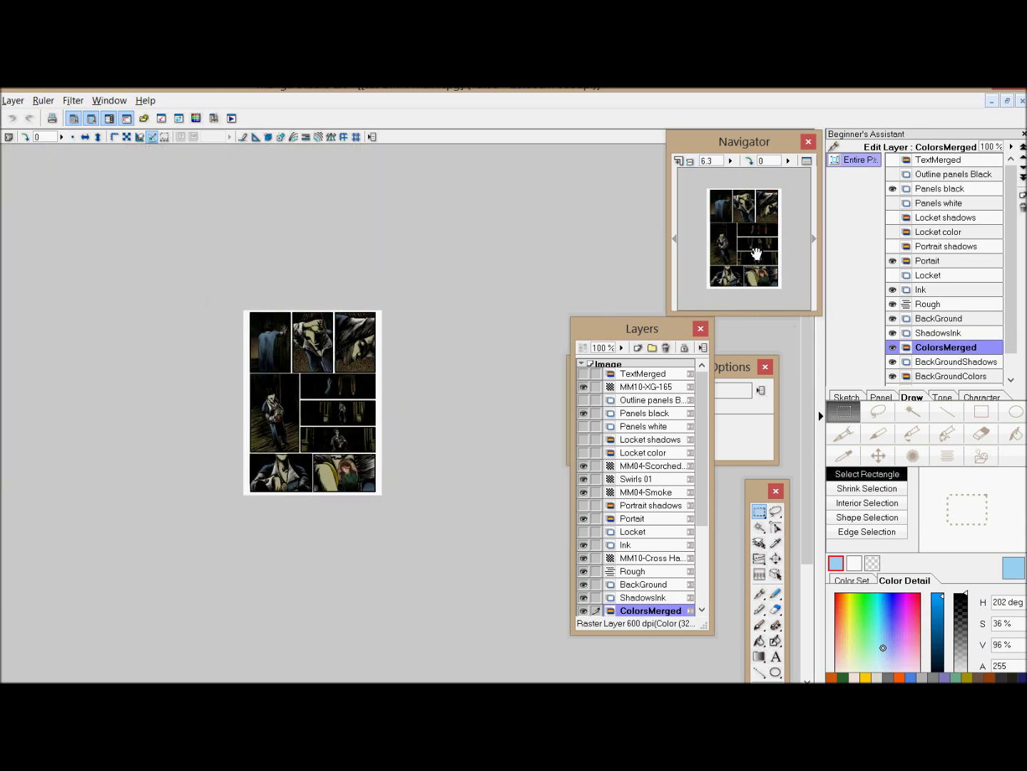
click(679, 163)
click(678, 162)
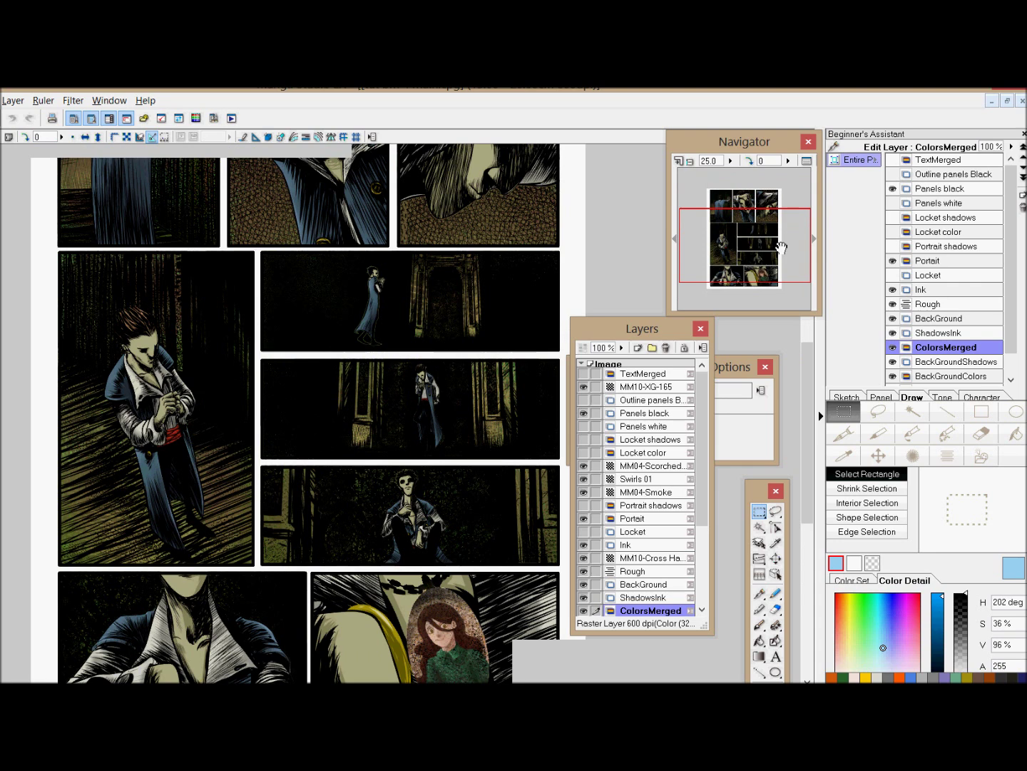
drag(781, 247, 782, 252)
Step: Try focus lines over the page with their centre moved onto the standing figure in the tall panel
double_click(915, 455)
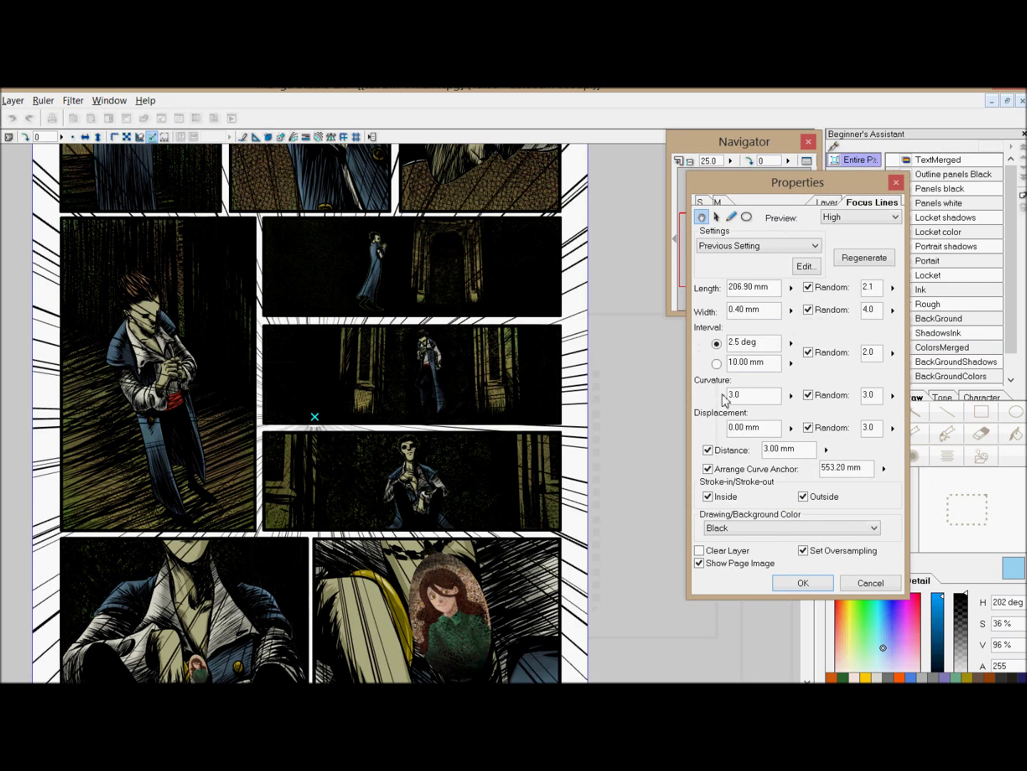
drag(329, 434, 176, 341)
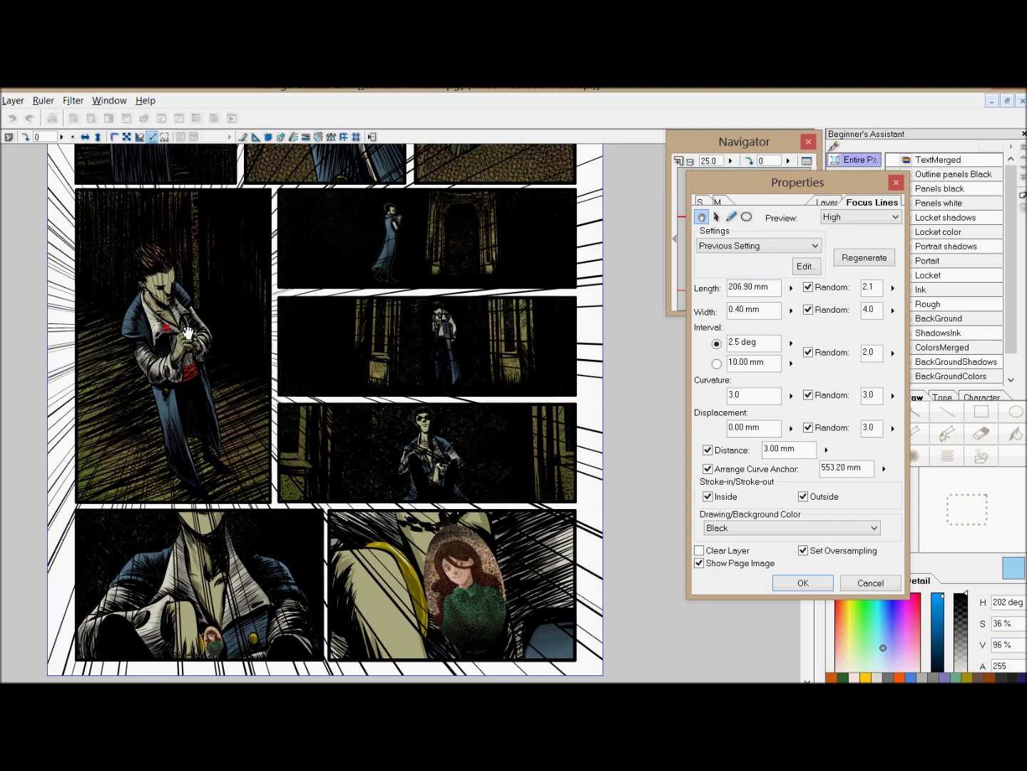
click(872, 583)
Step: Show the Portrait shadows, Locket color and Locket shadows layers over the portrait in the bottom panels
drag(732, 260, 731, 232)
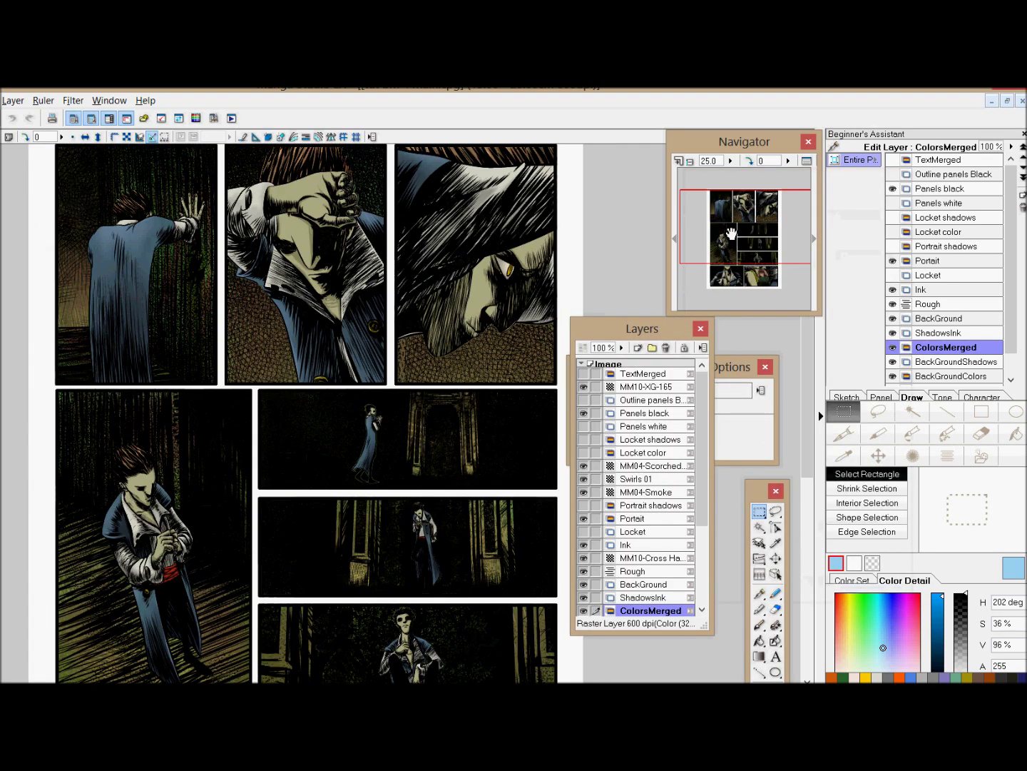
click(690, 161)
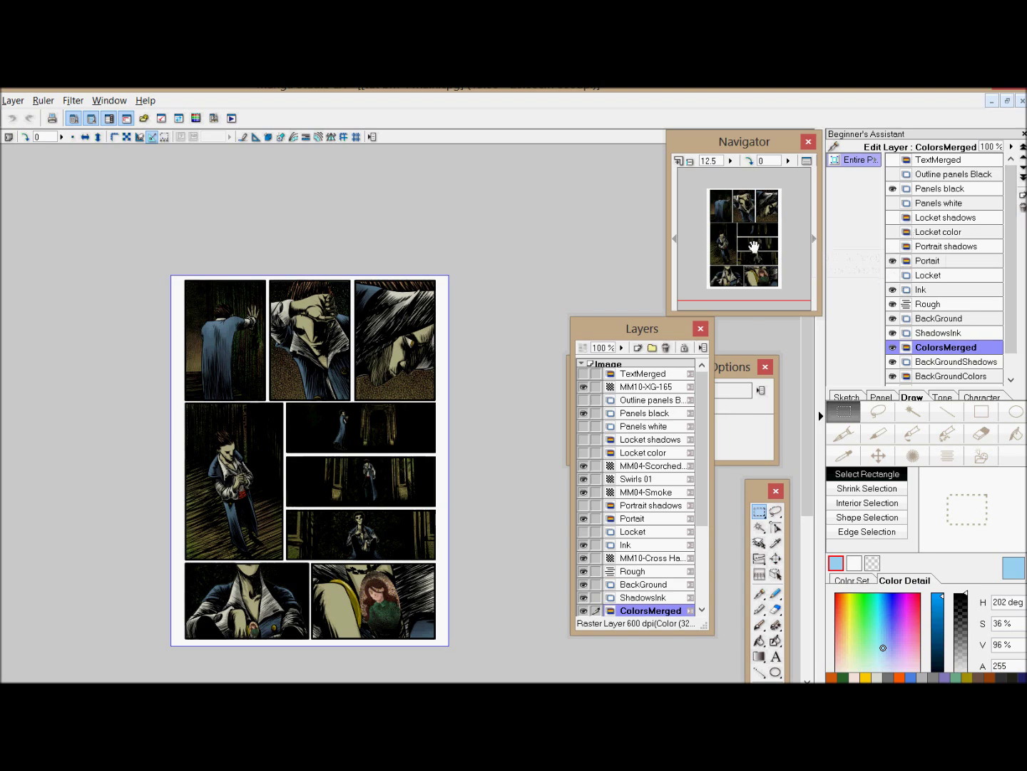
drag(754, 251, 755, 259)
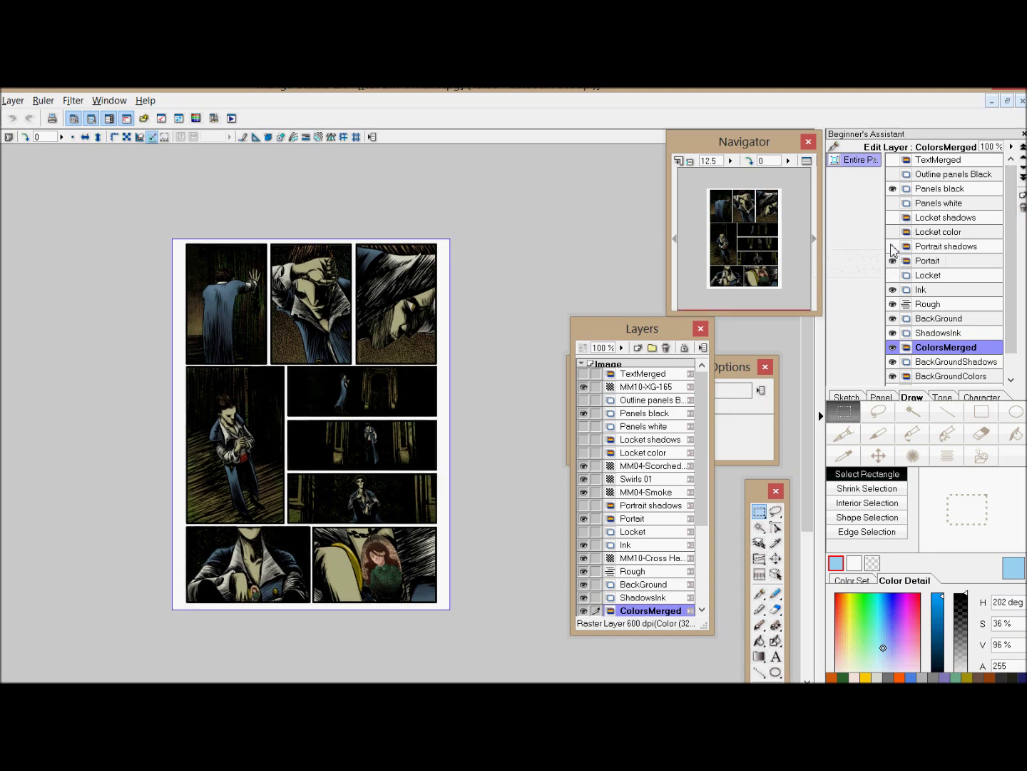
click(680, 161)
drag(781, 235, 756, 286)
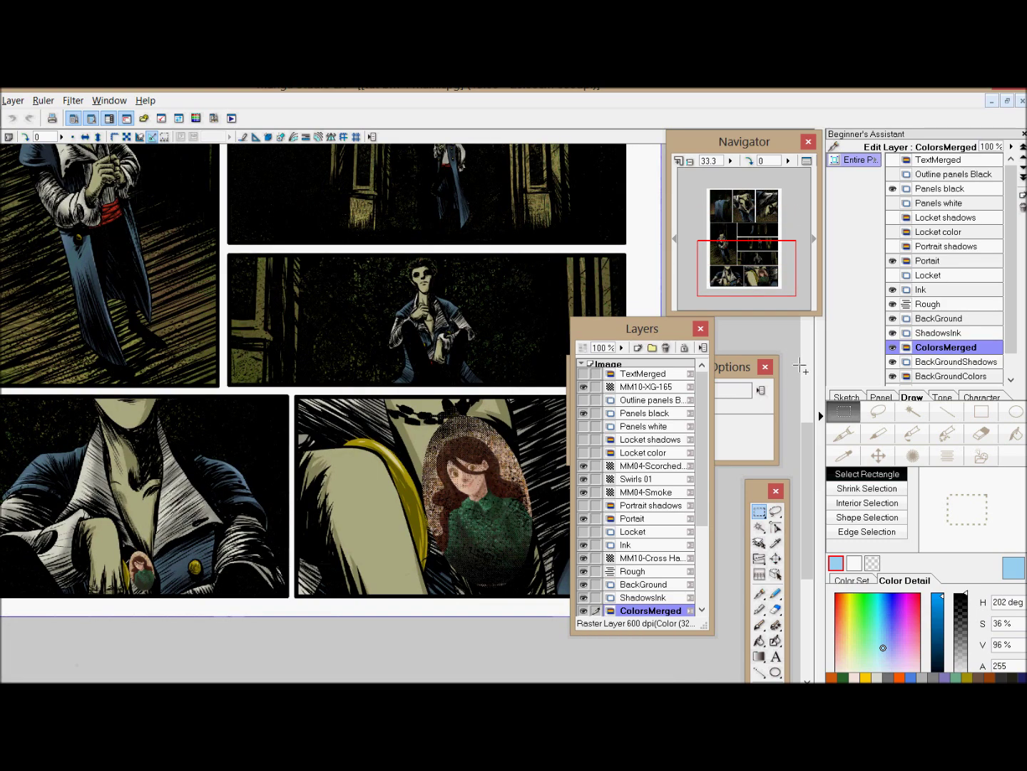
click(893, 248)
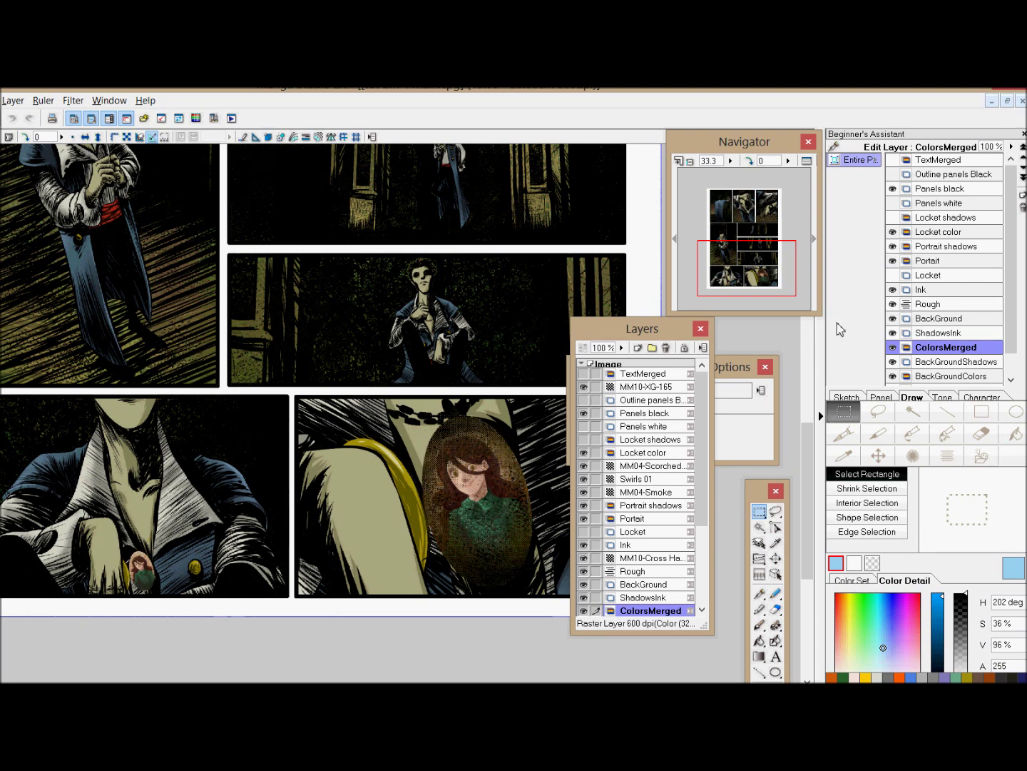
click(893, 217)
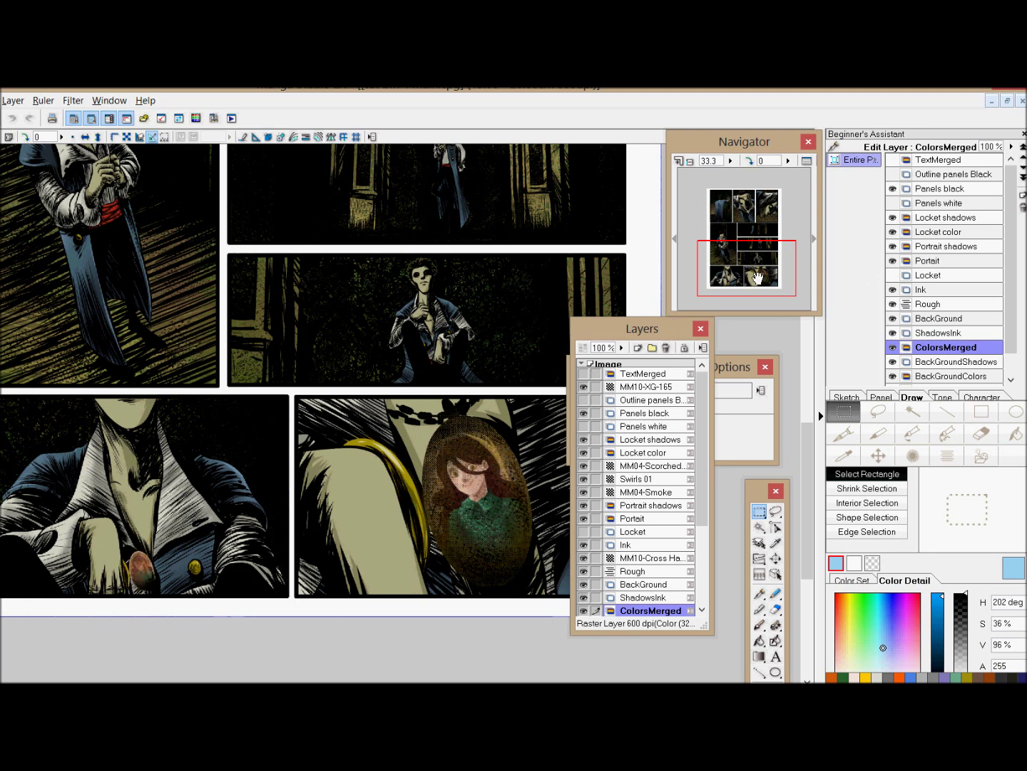
click(691, 164)
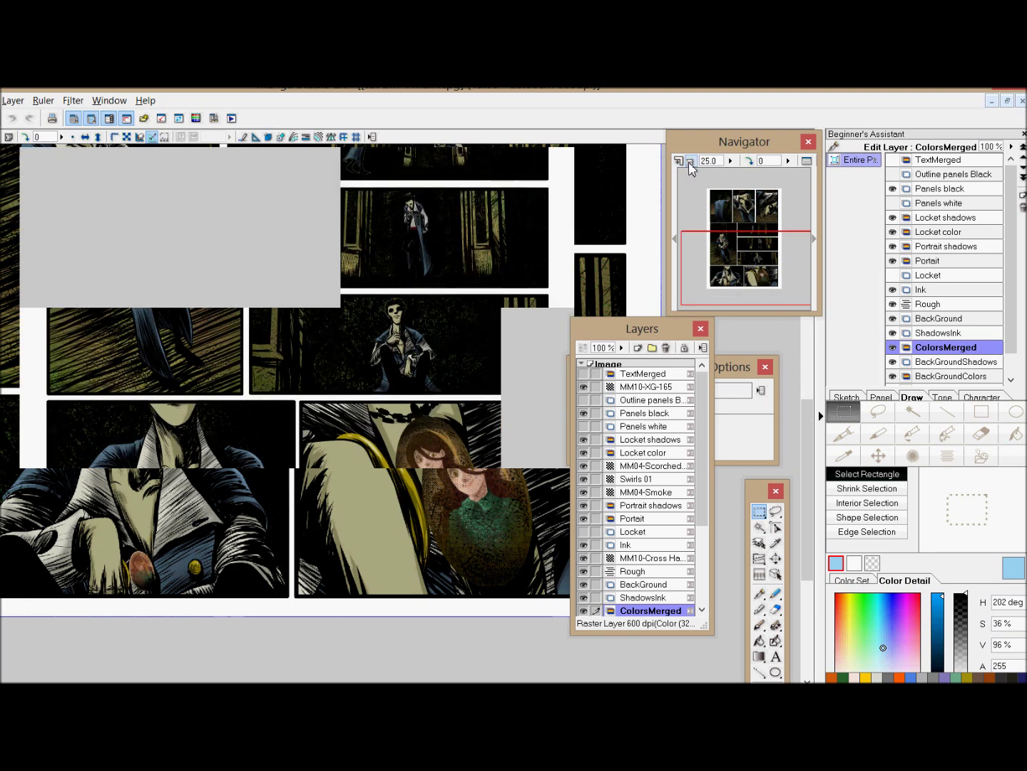
Step: Check the page with the Outline panels Black layer shown, hide it again and show the TextMerged lettering at page level
click(893, 176)
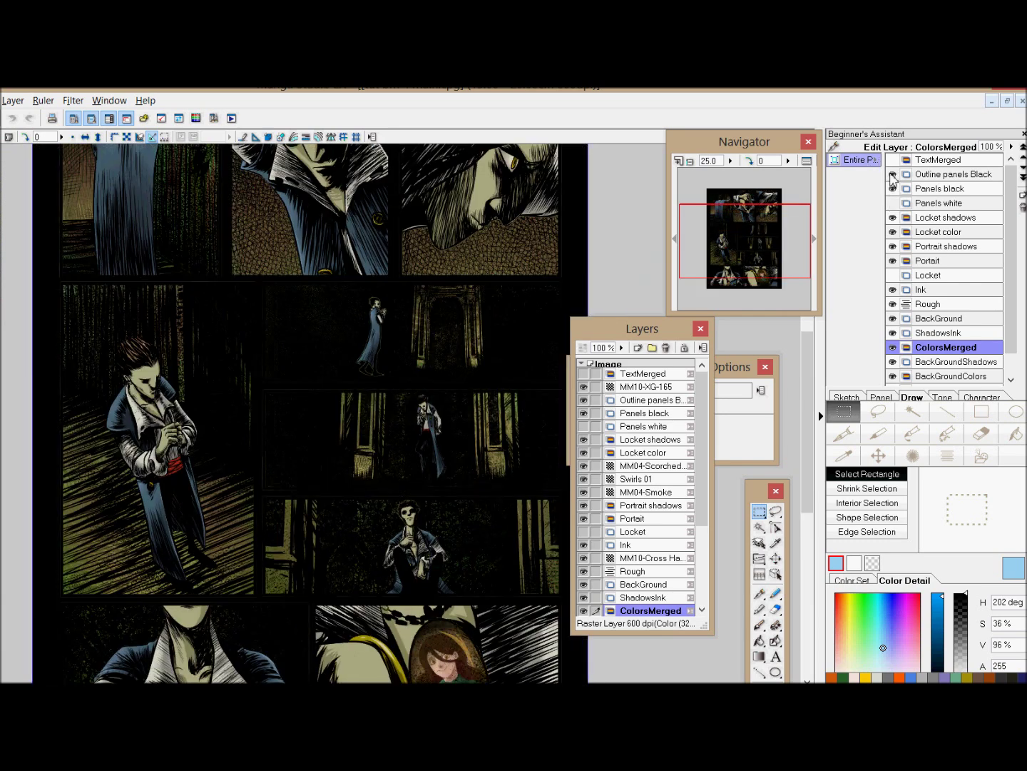
click(893, 174)
click(892, 160)
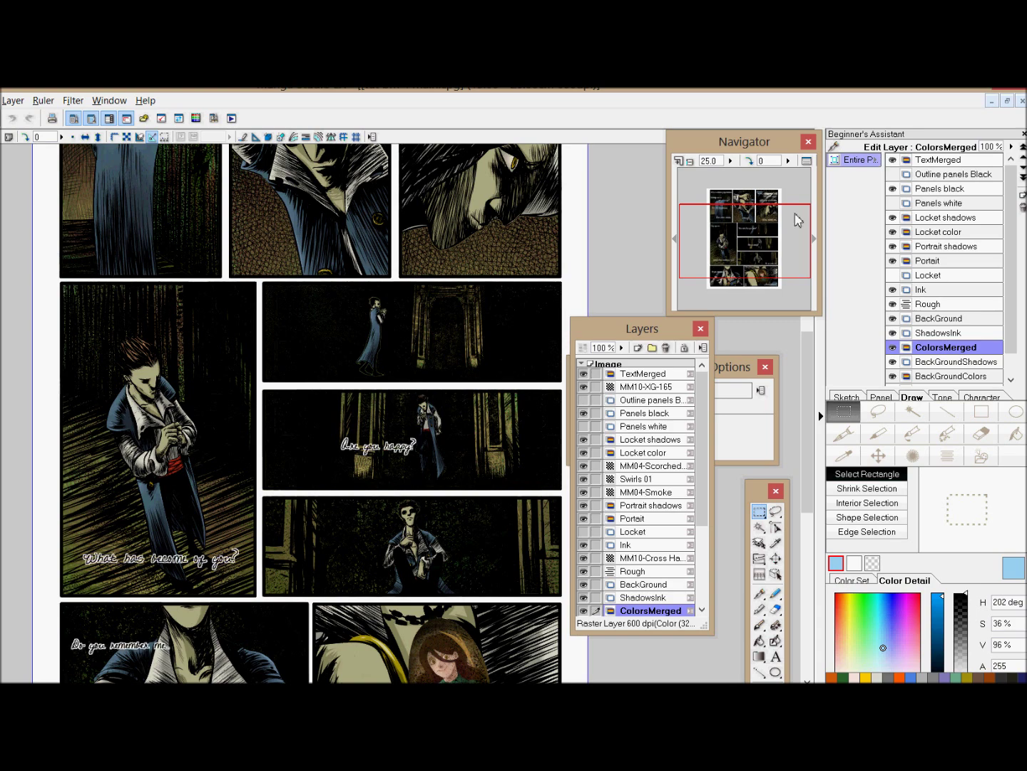
click(689, 160)
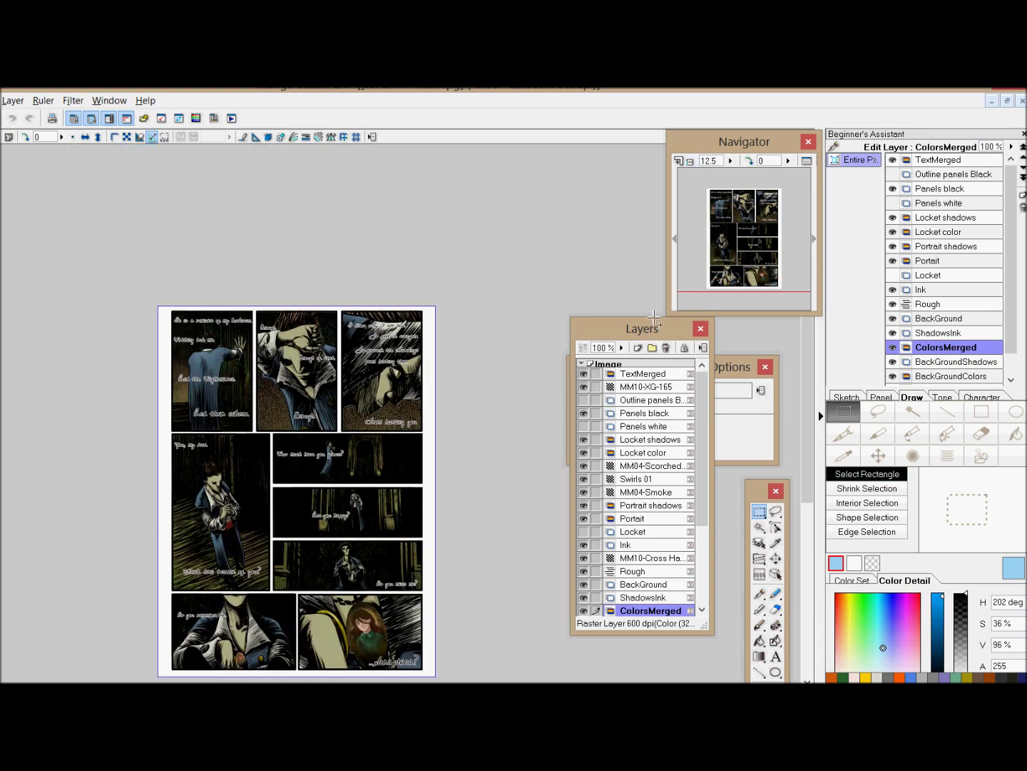
click(737, 254)
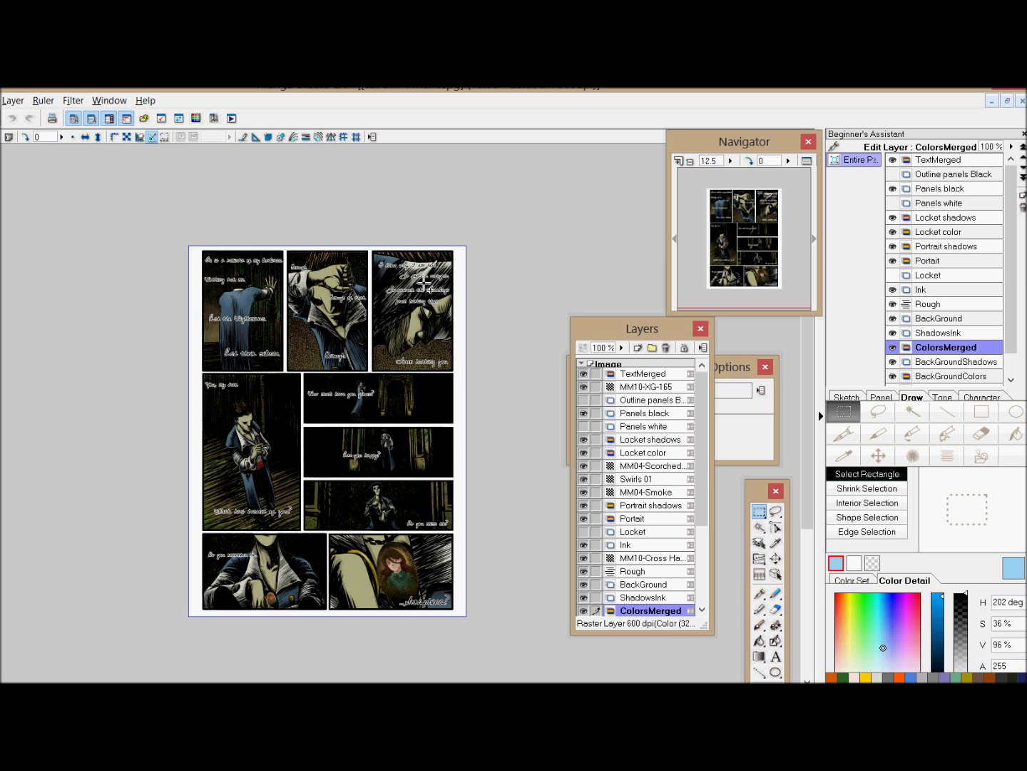
Step: Make Panels black the active layer and hide the lettering, texture and all layers from Locket shadows through BackGroundColors
click(940, 189)
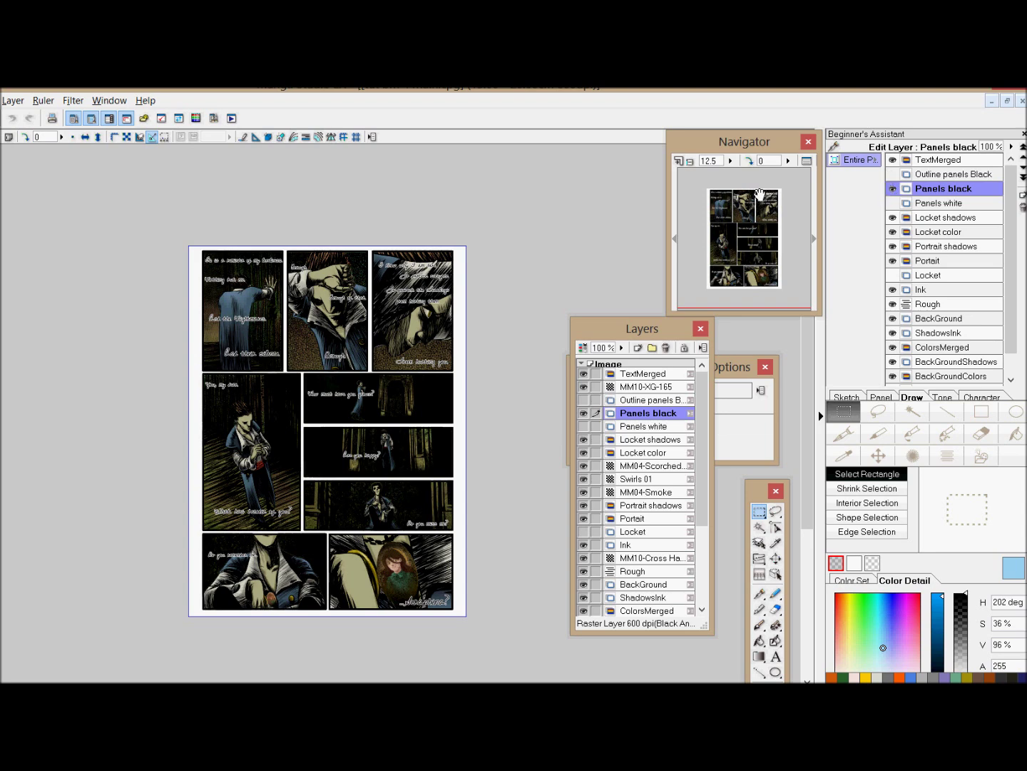
click(679, 161)
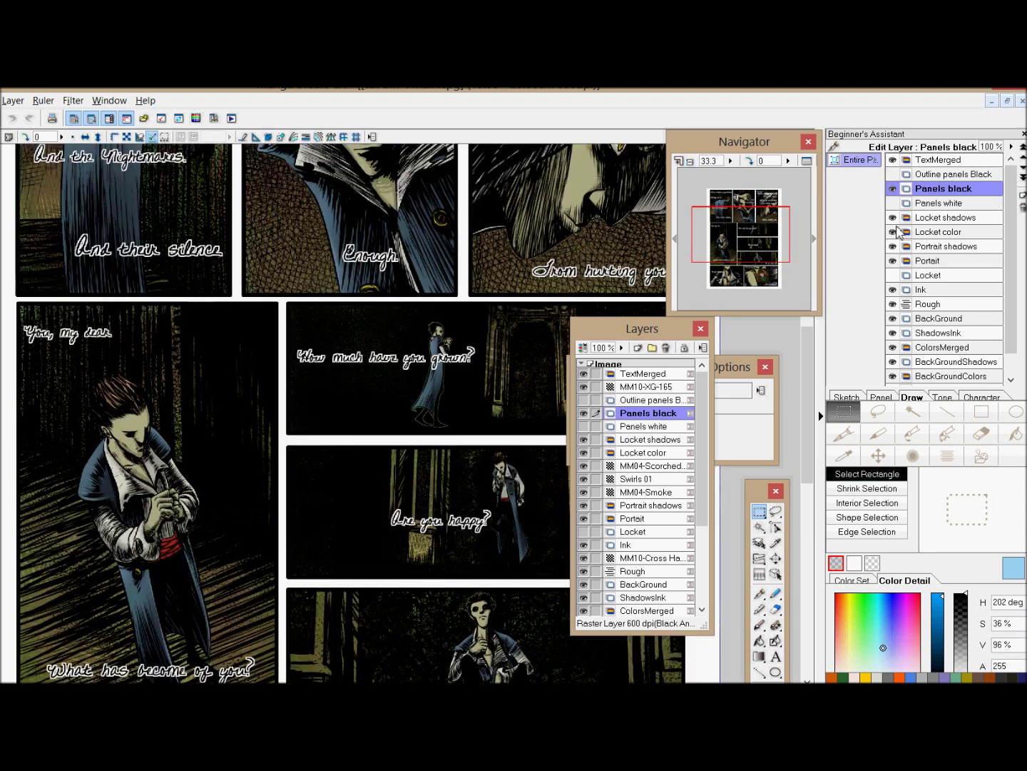
drag(892, 241, 898, 380)
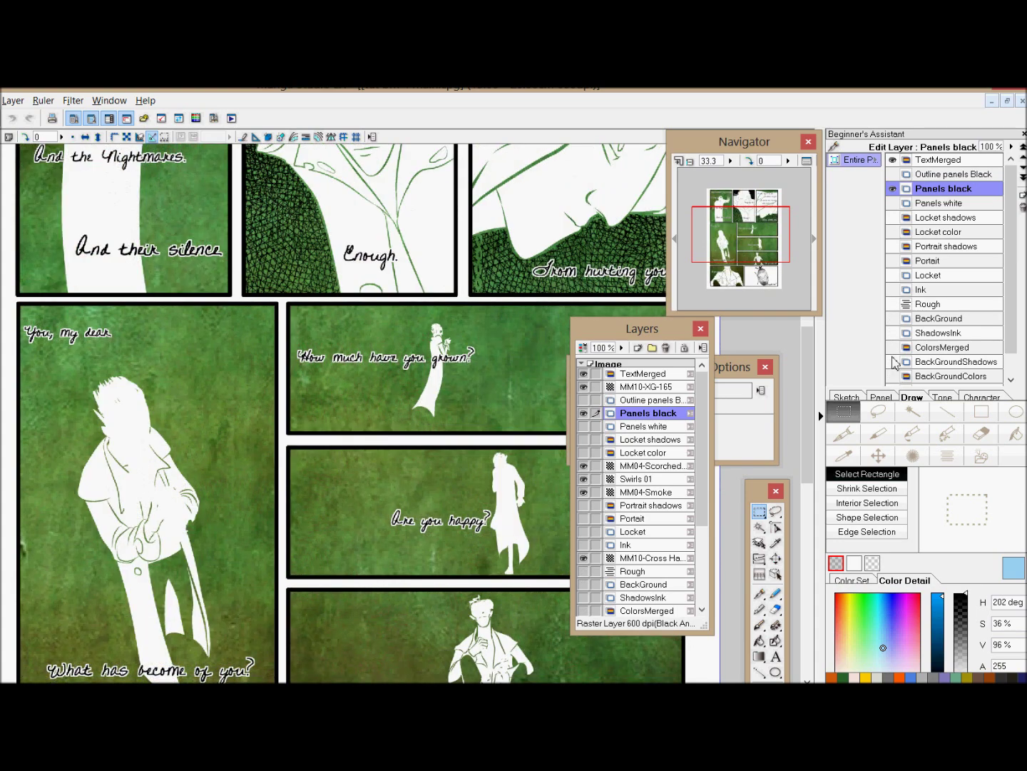
drag(749, 243, 762, 228)
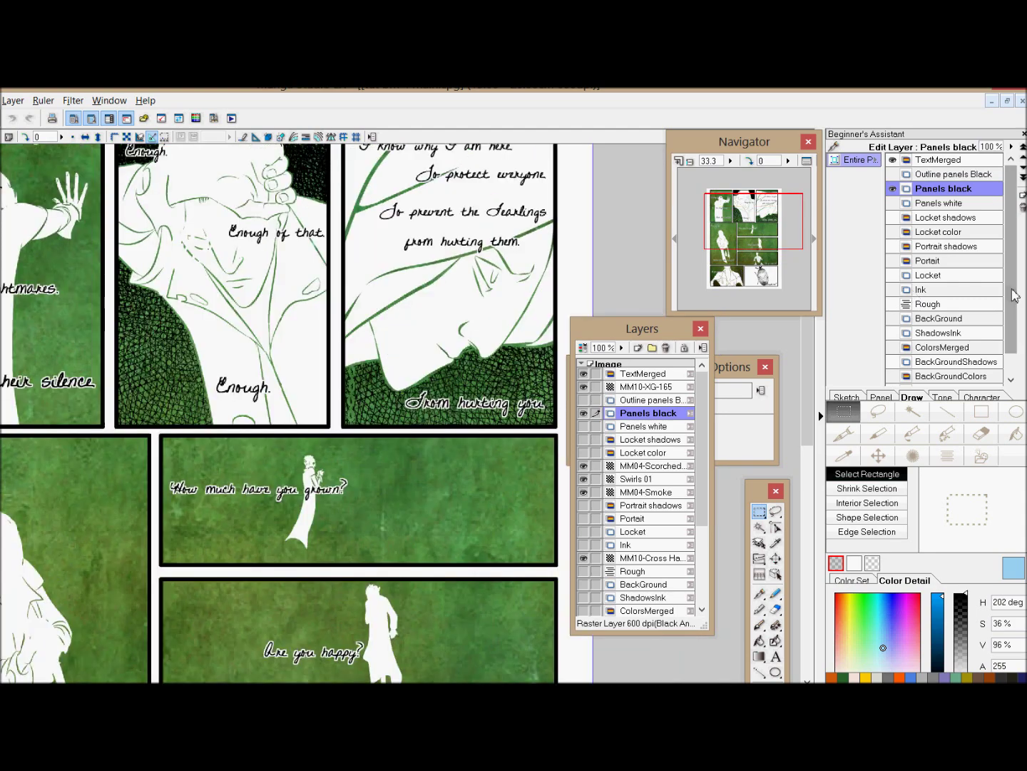
scroll(1015, 296, down, 2)
click(893, 369)
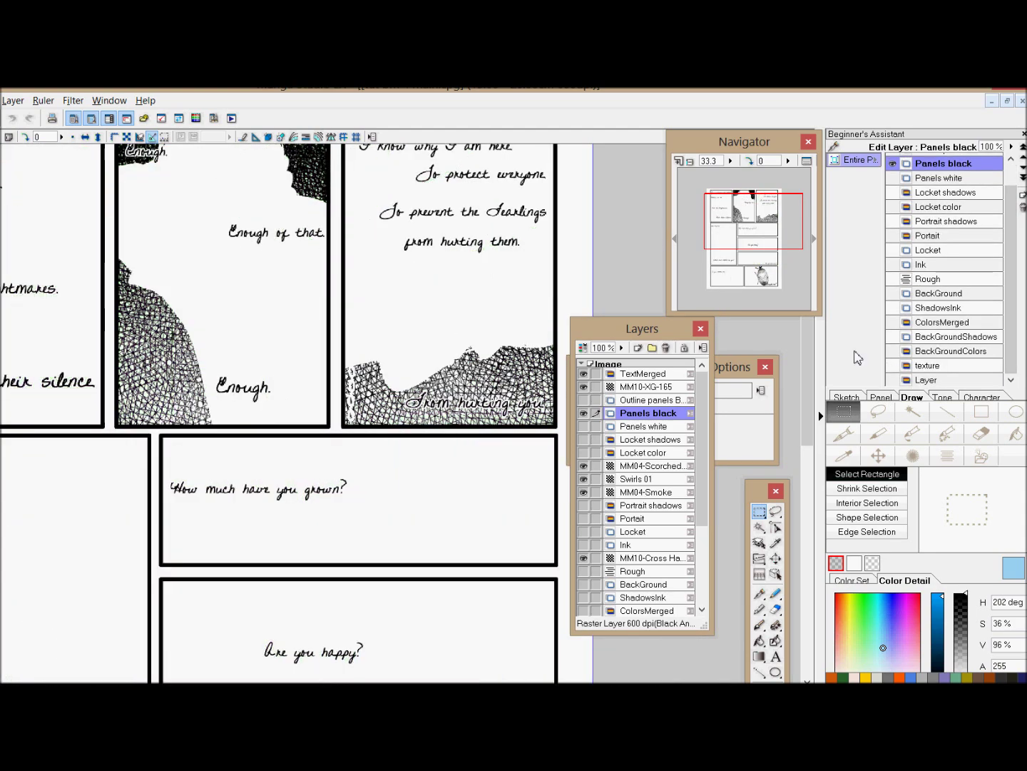
drag(776, 237, 776, 223)
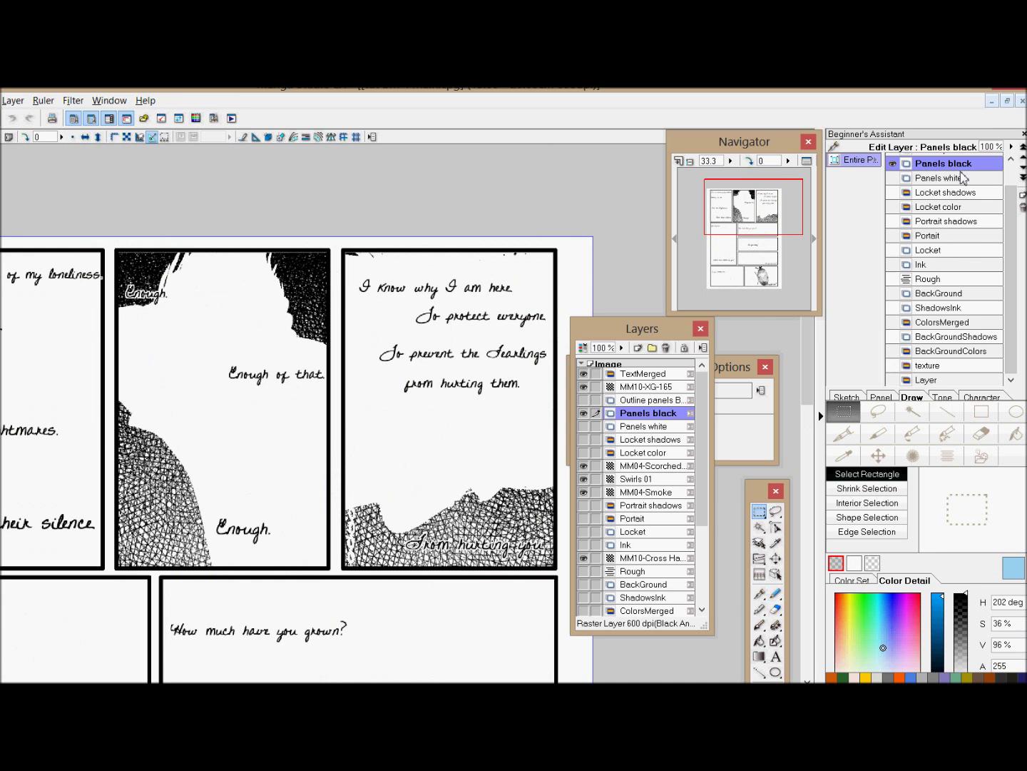
scroll(1020, 215, up, 1)
click(893, 161)
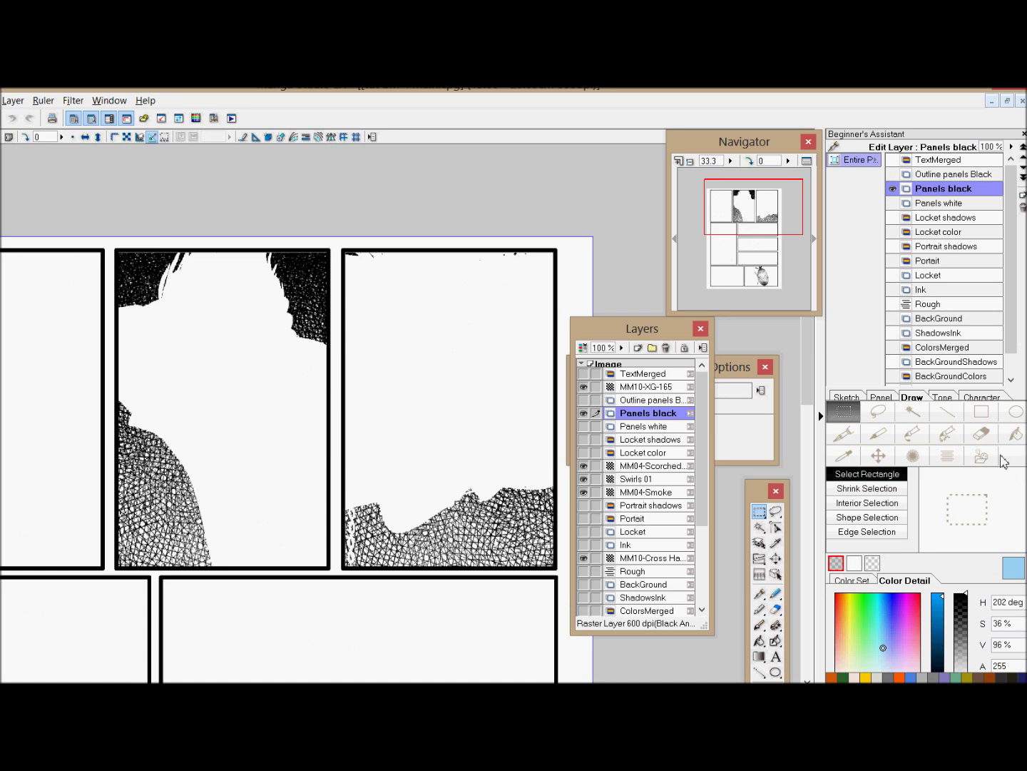
Step: Select the black panel frame lines with the Magic Wand, keeping Add Adjoining Pixels off
click(913, 412)
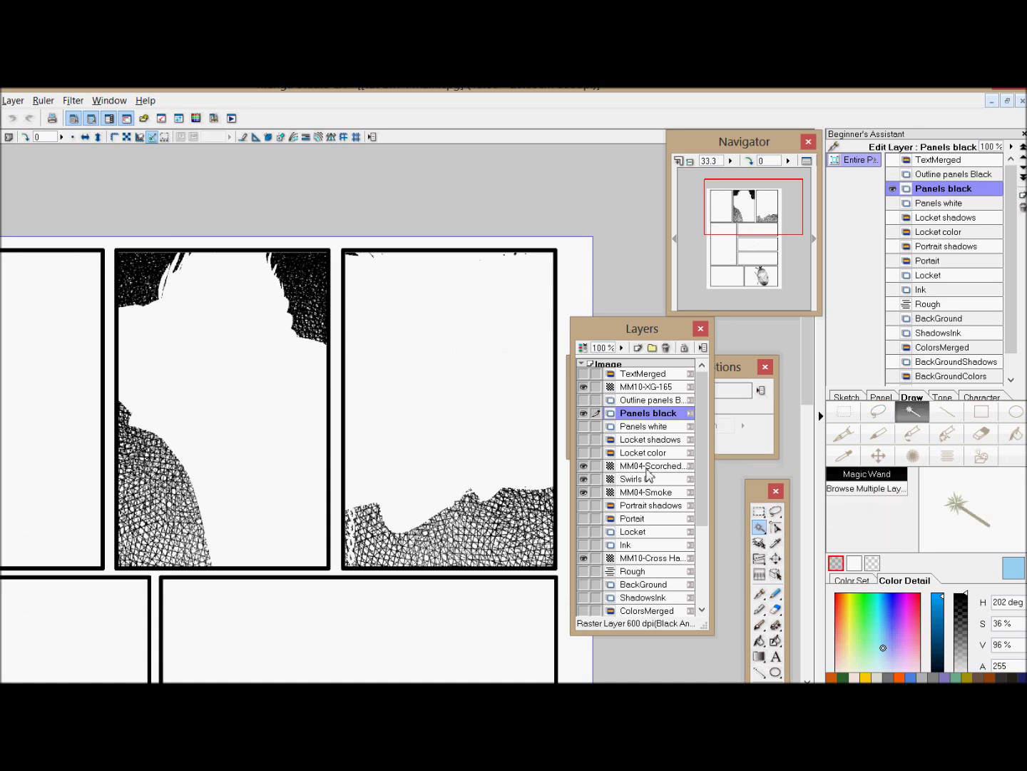
click(718, 379)
click(582, 444)
click(562, 261)
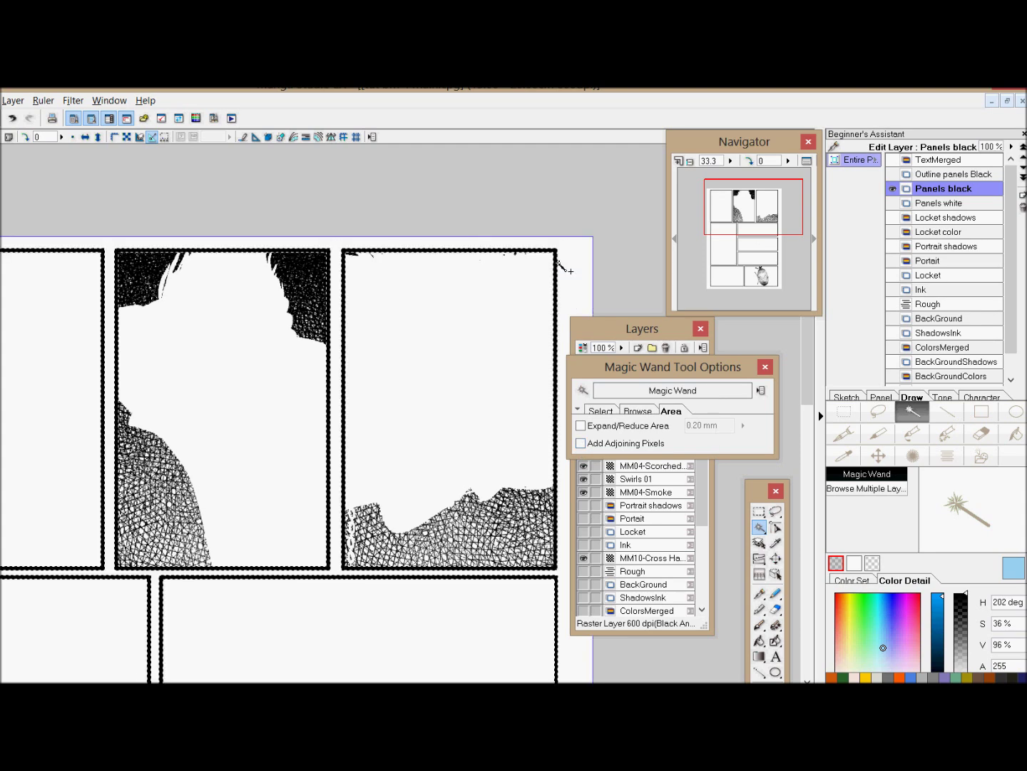
Step: Fill the selected panel frame lines with white on the Panels black layer and clear the selection
click(1014, 434)
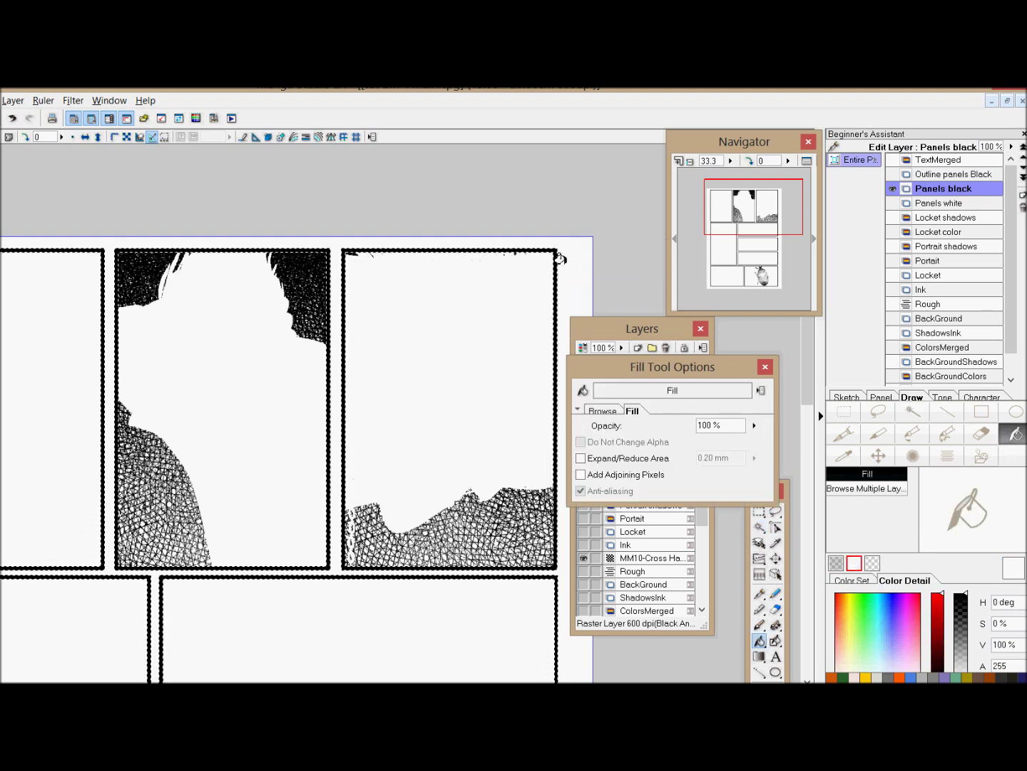
click(562, 258)
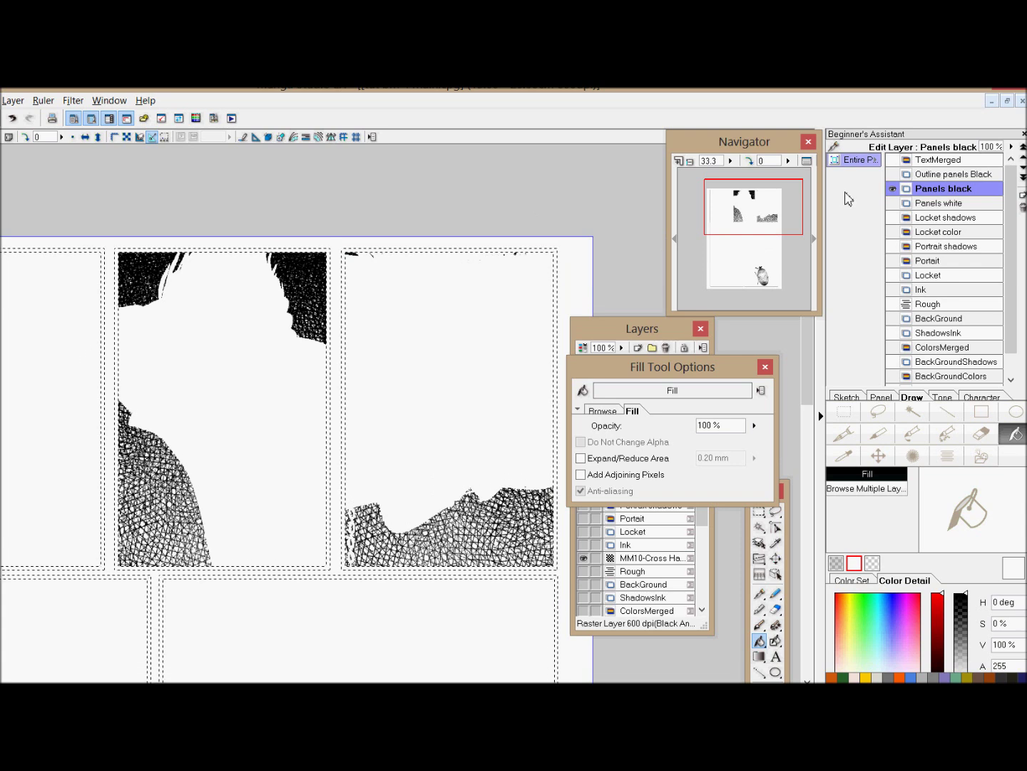
key(ctrl+d)
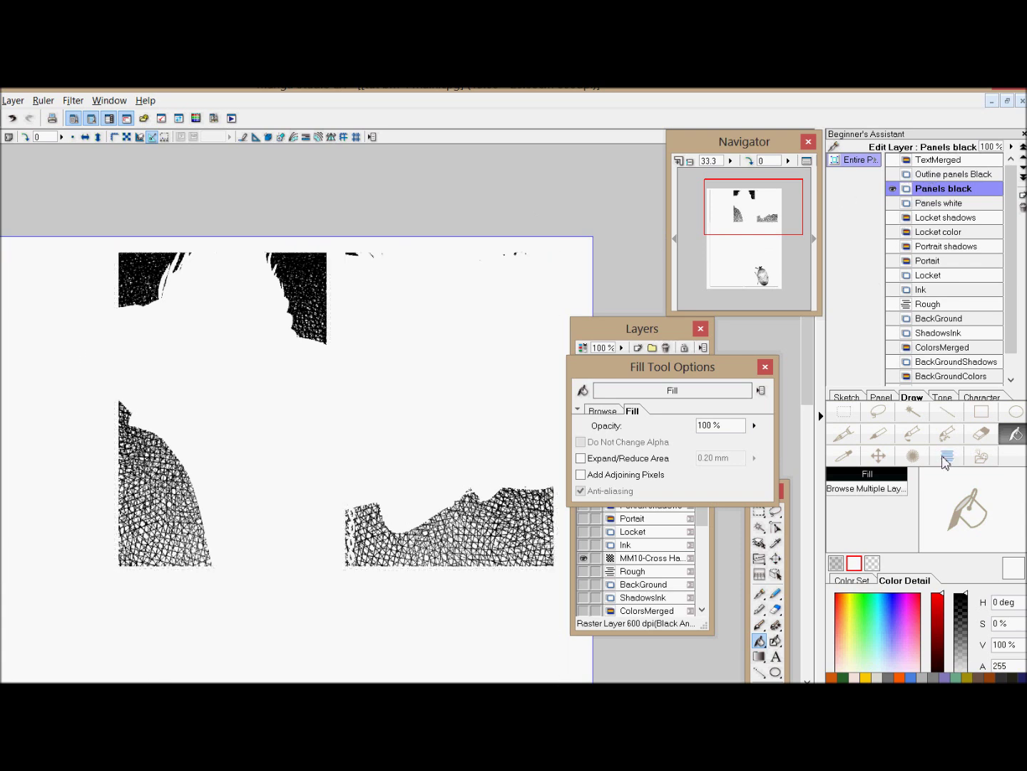
Step: Set the drawing colour to black and fill the page margin and gutters with Add Adjoining Pixels enabled
click(835, 563)
click(852, 580)
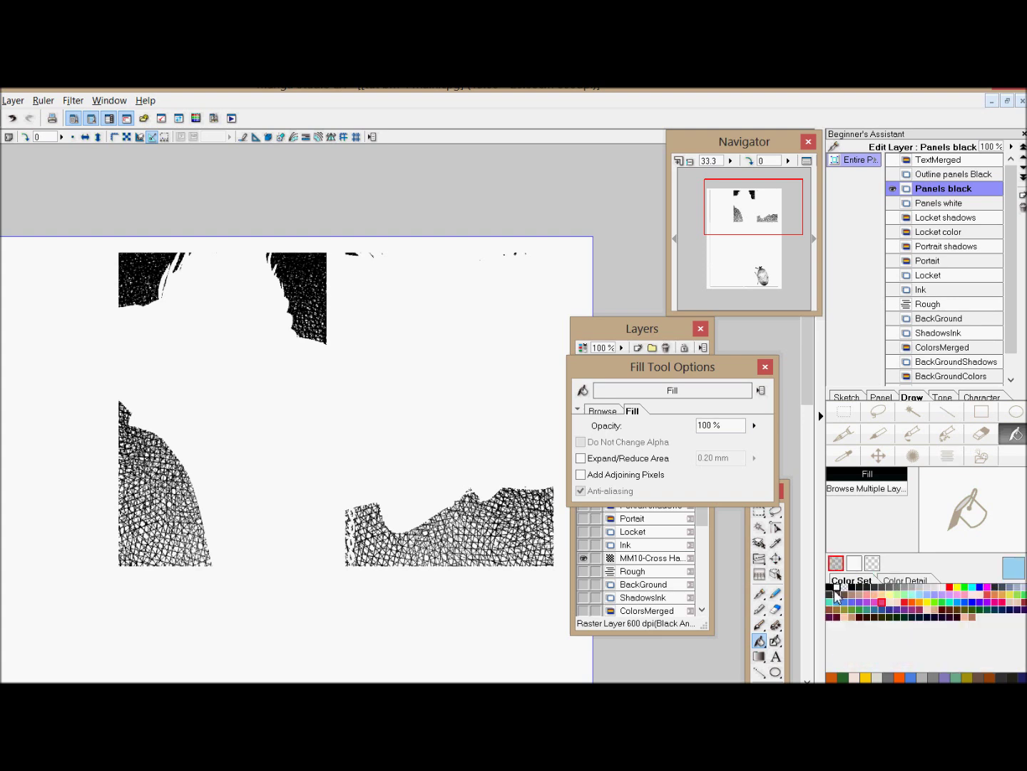
click(835, 586)
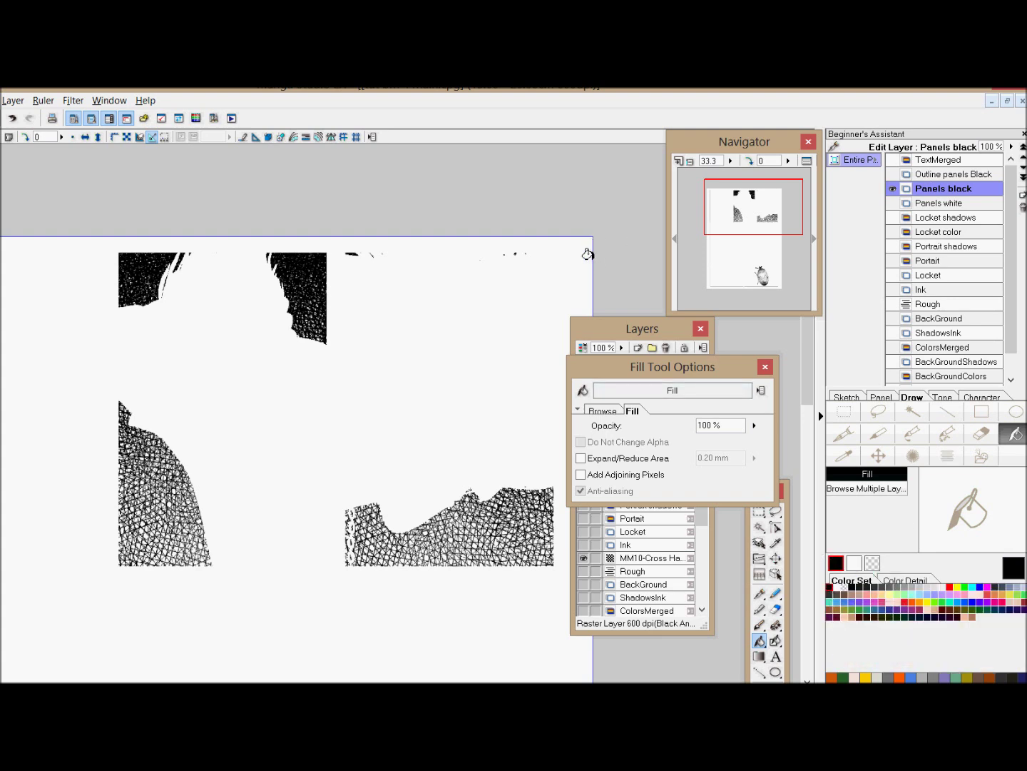
click(593, 475)
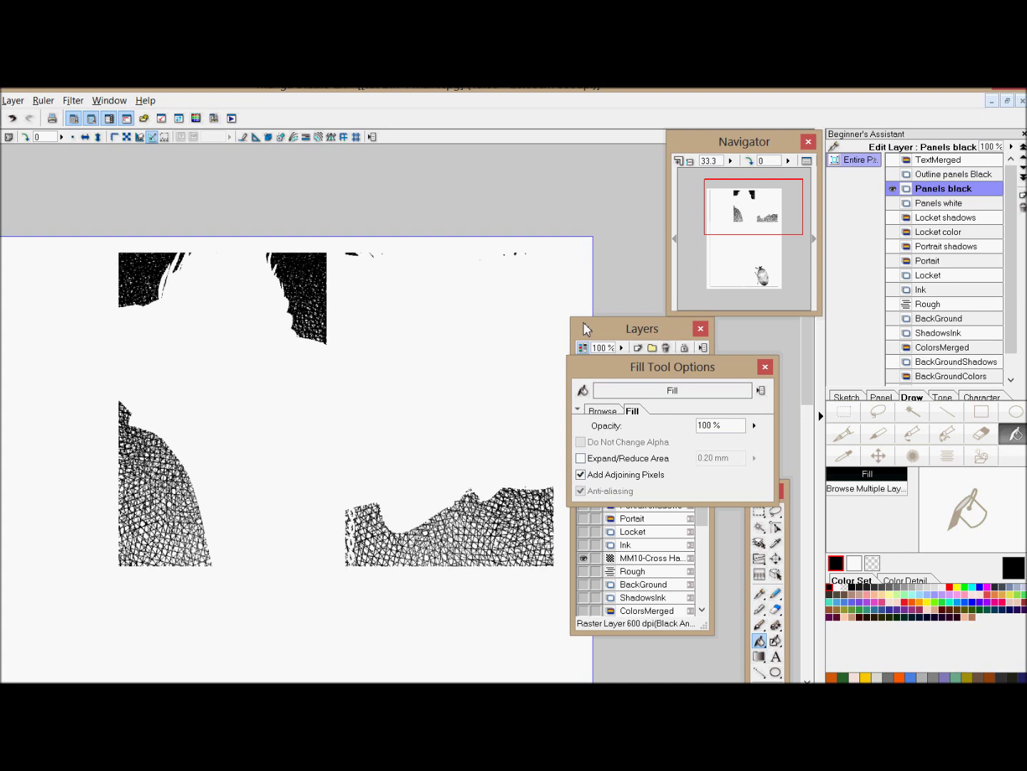
click(587, 253)
Step: Show the Outline panels Black, TextMerged, Locket shadows, Locket color, Portrait shadows, Portait and Locket layers
click(680, 163)
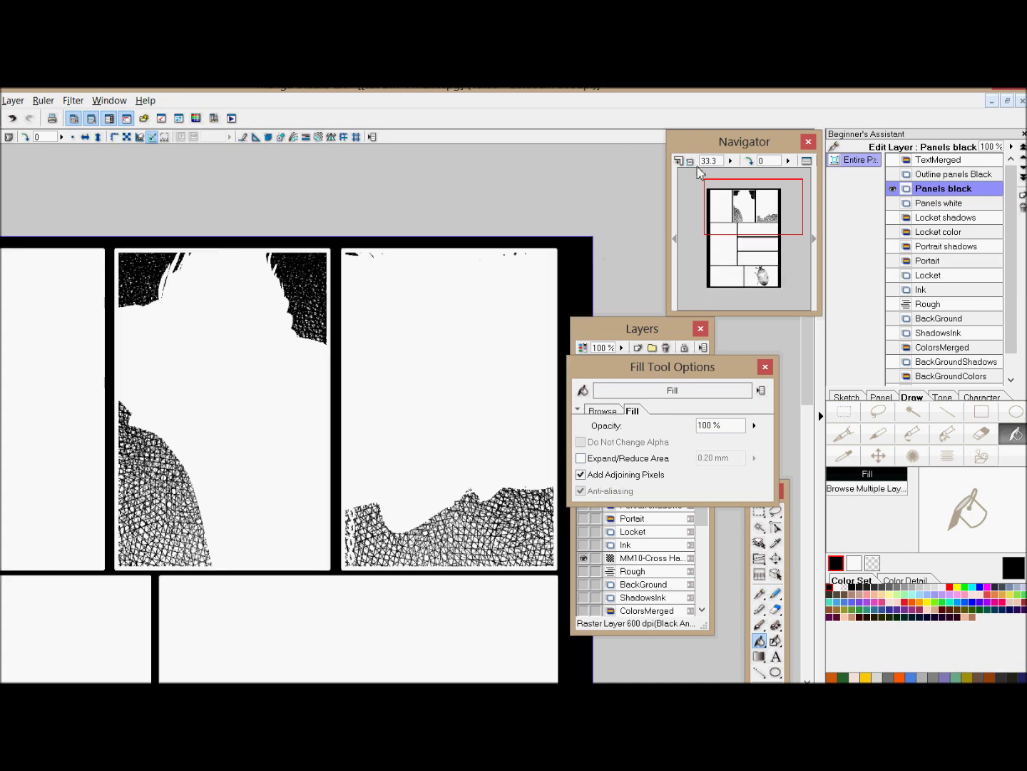
click(893, 176)
click(893, 159)
click(893, 217)
click(893, 232)
click(893, 246)
click(893, 260)
click(893, 274)
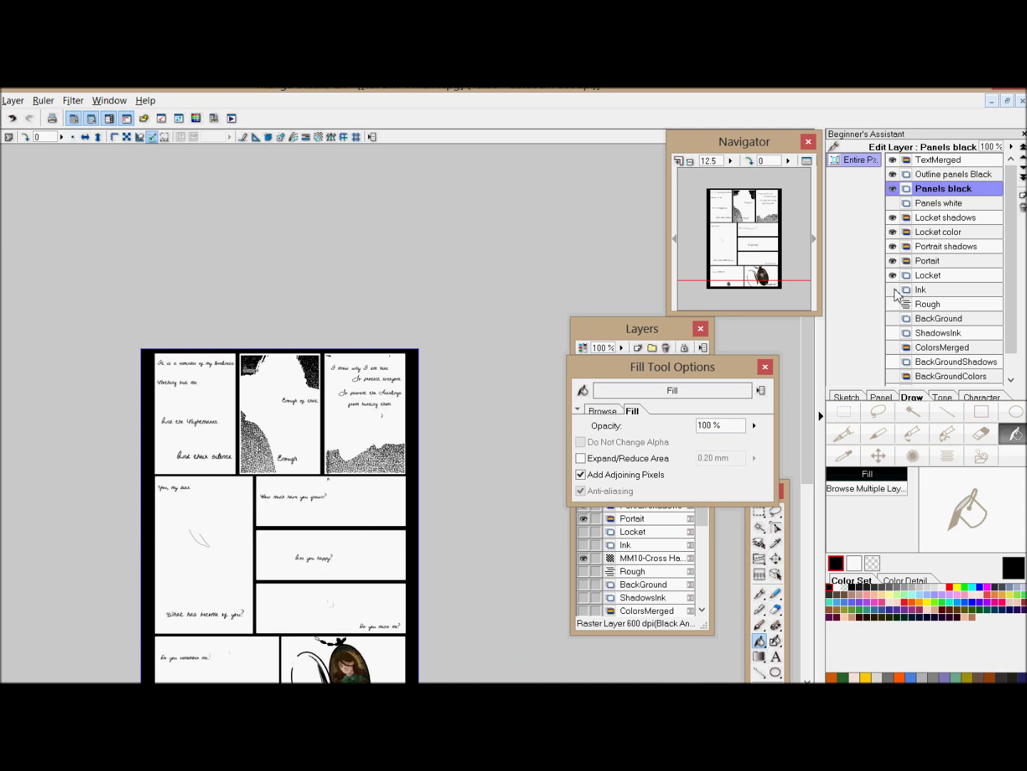
Step: Show the Ink, Rough, BackGround, ShadowsInk, ColorsMerged, BackGroundShadows, BackGroundColors and texture layers, and bring the whole page into view
click(892, 289)
click(892, 304)
click(893, 318)
click(893, 333)
click(893, 347)
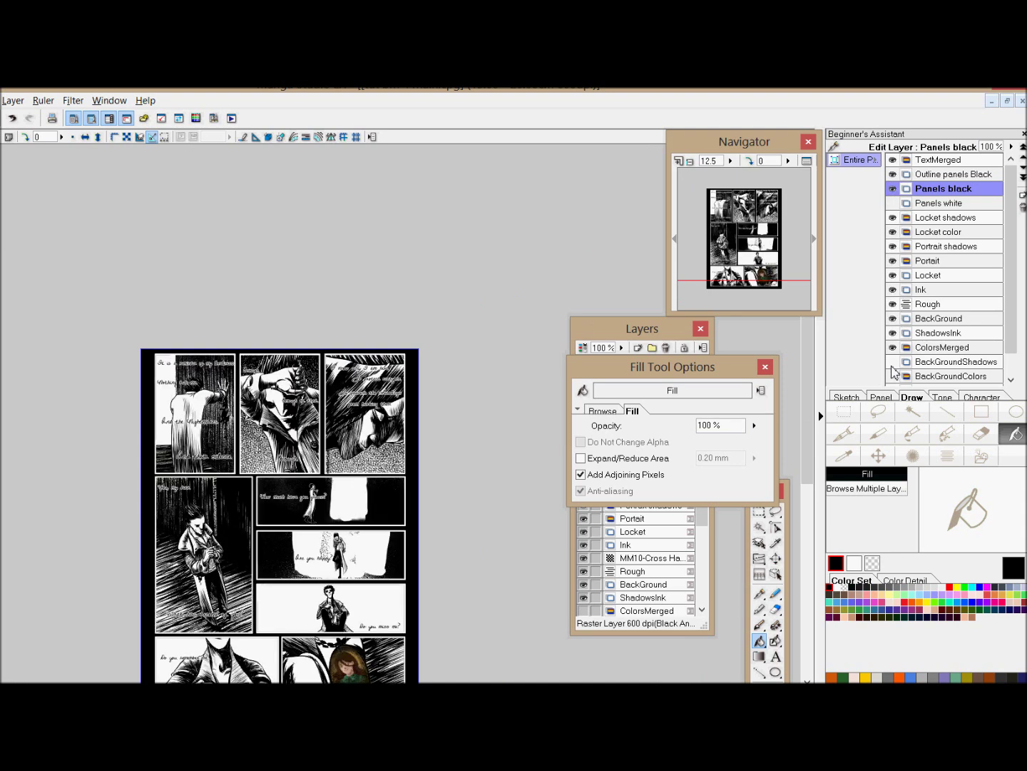
click(892, 362)
click(893, 375)
scroll(894, 344, down, 1)
scroll(893, 345, down, 1)
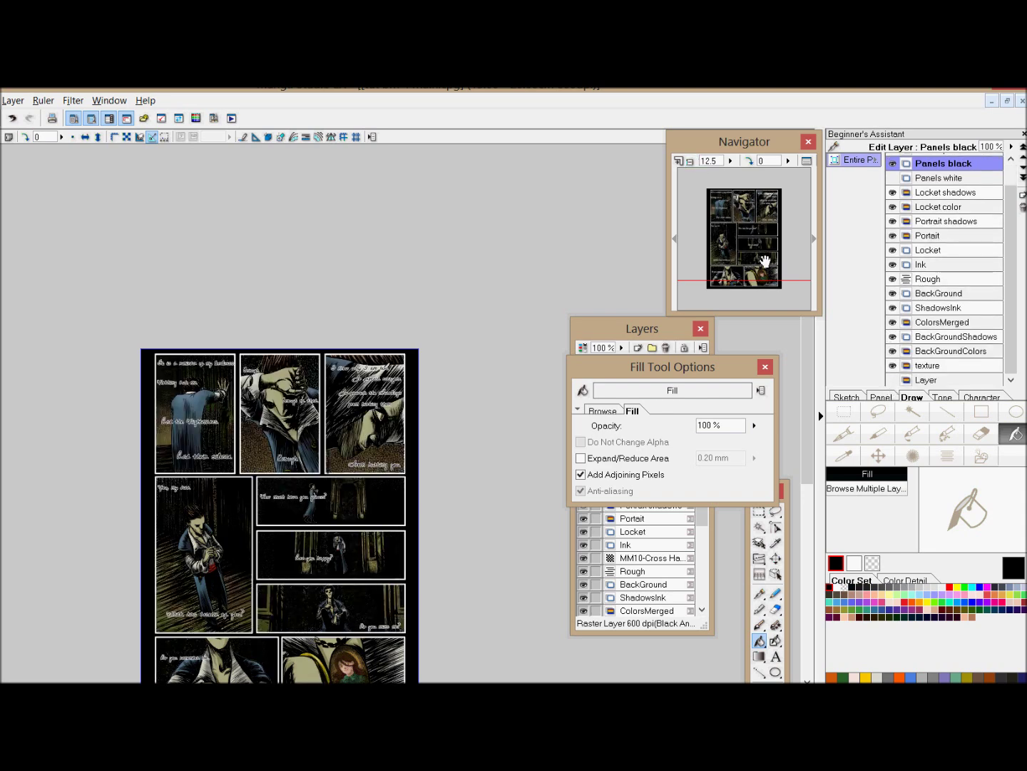
drag(763, 258, 749, 277)
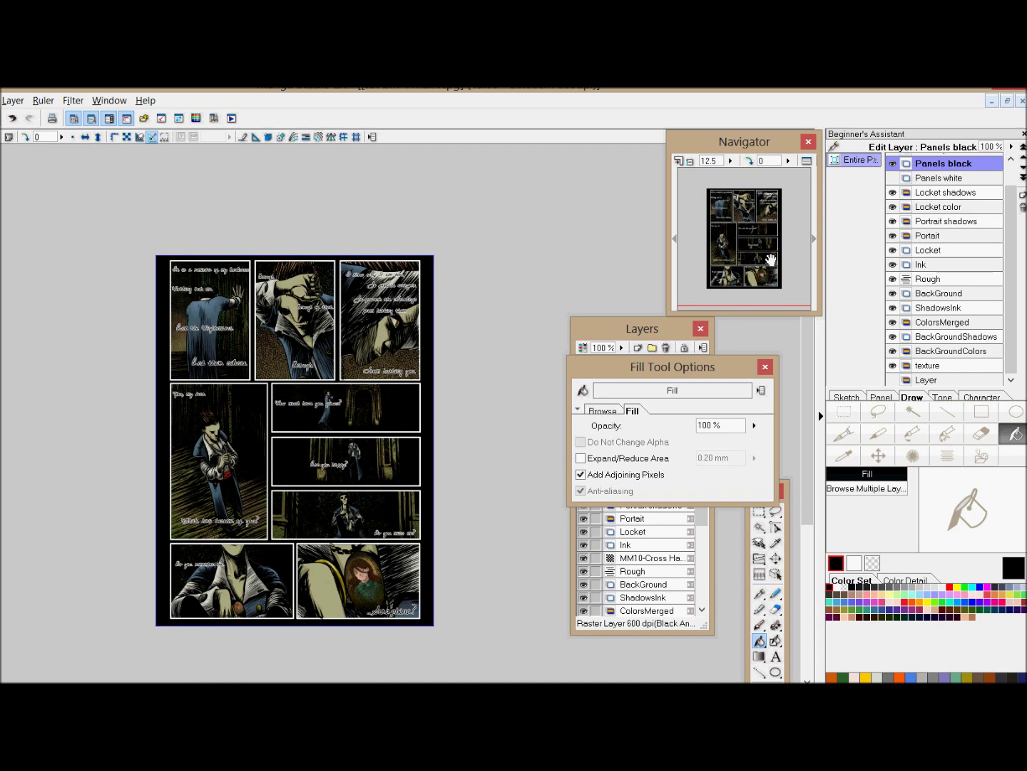
drag(771, 260, 693, 206)
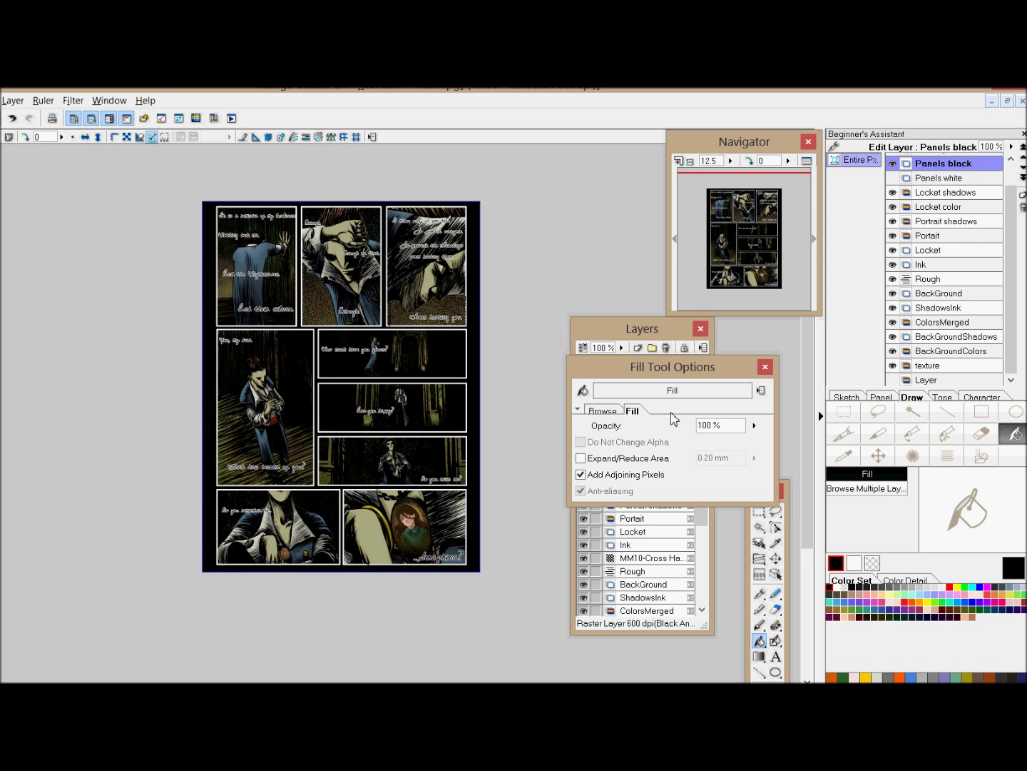